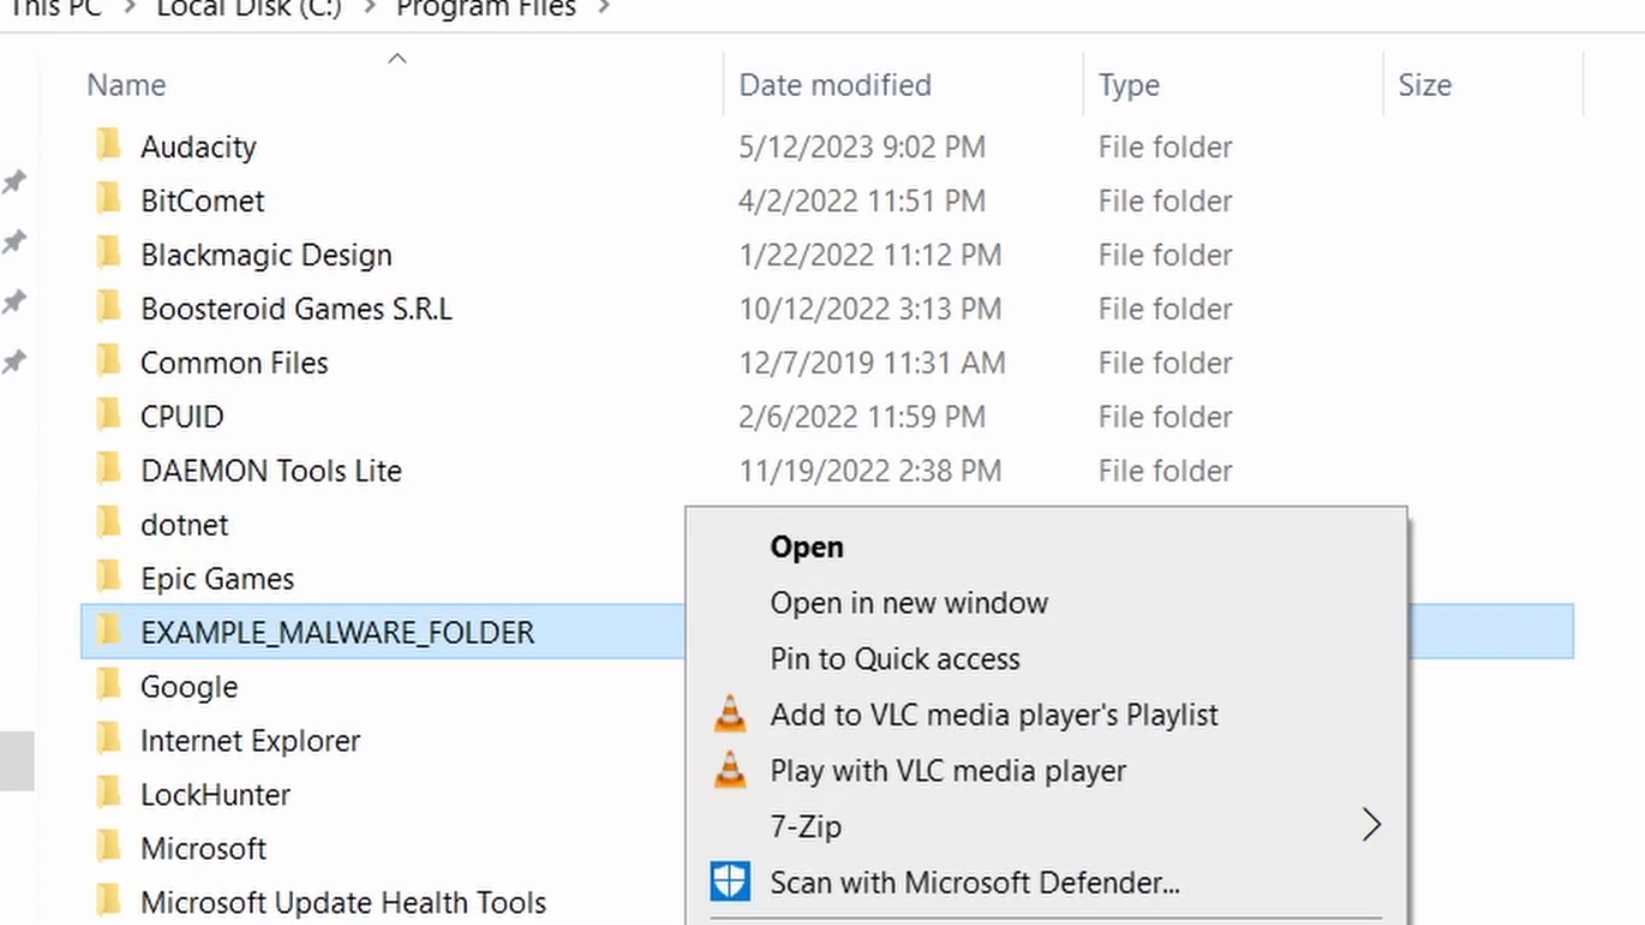
- Try to delete EXAMPLE_MALWARE_FOLDER from Program Files and retry the deletion
{"action": "key", "text": "Delete"}
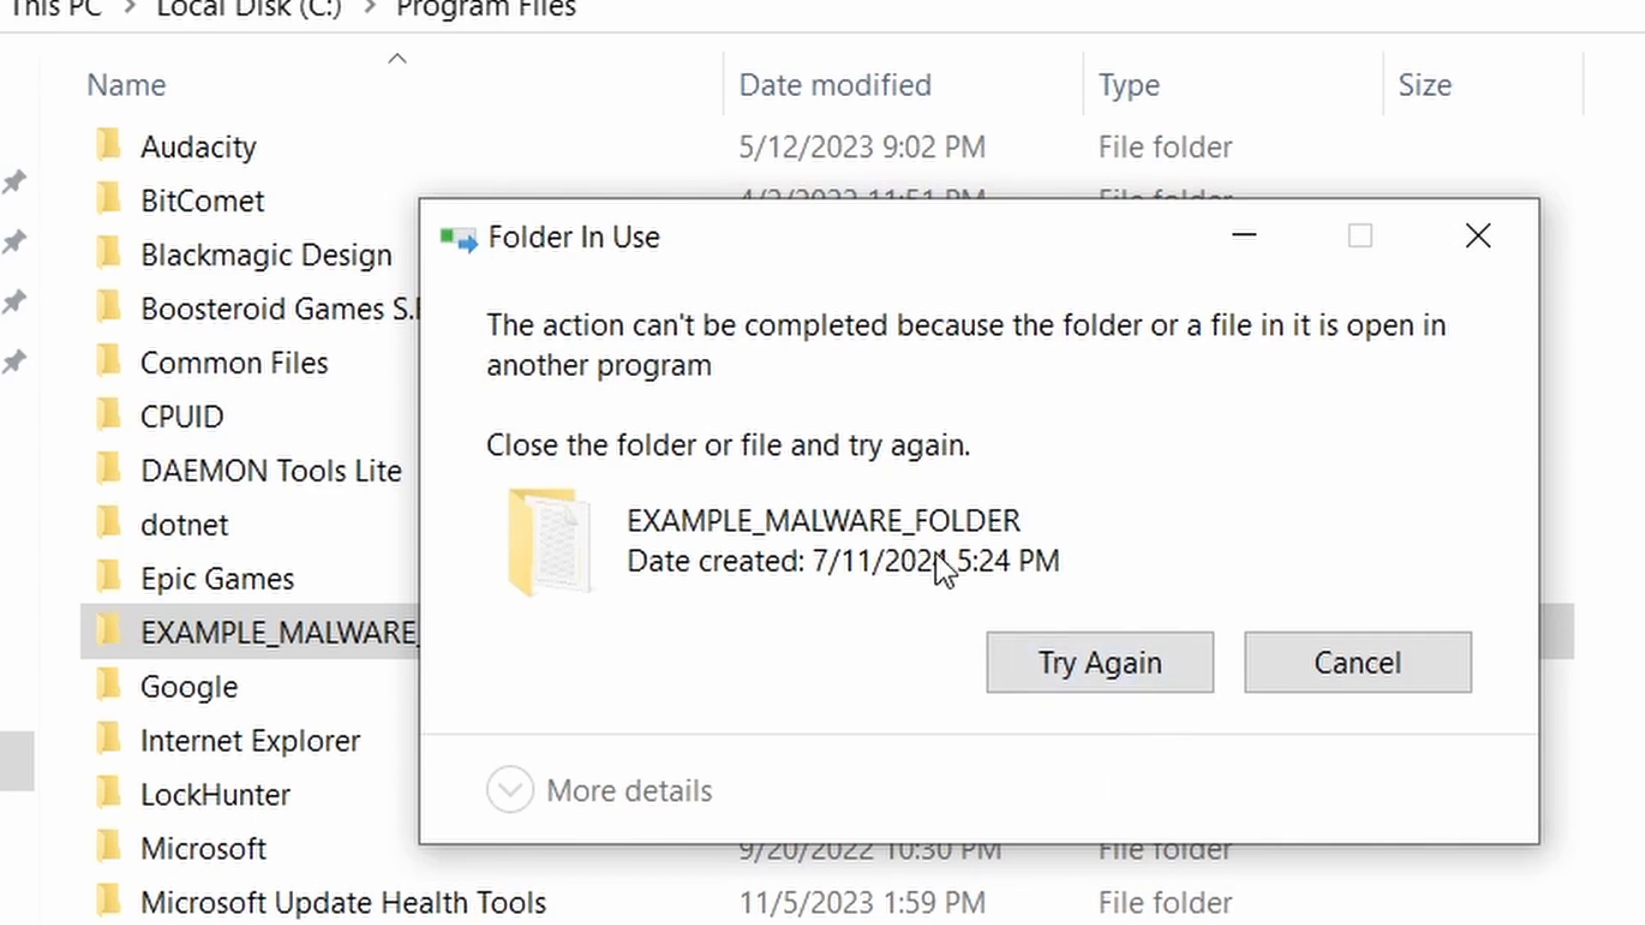
{"action": "left_click", "coordinate": [1082, 672]}
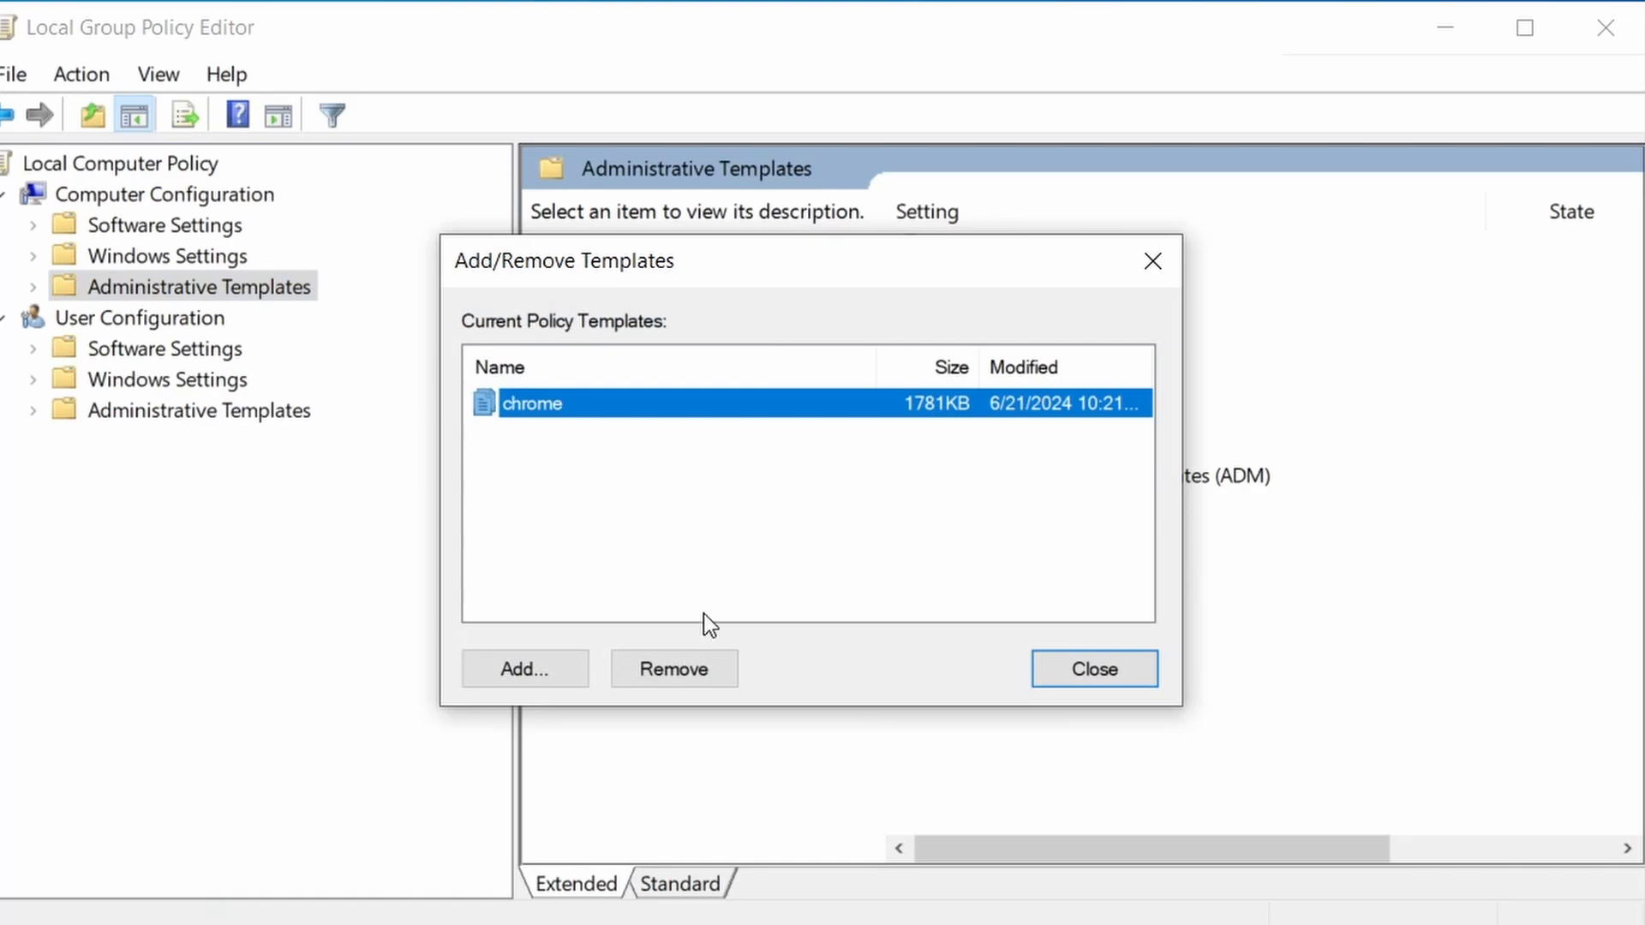
- Remove the chrome policy template from the Administrative Templates and close the template list
{"action": "left_click", "coordinate": [691, 661]}
{"action": "left_click", "coordinate": [1152, 667]}
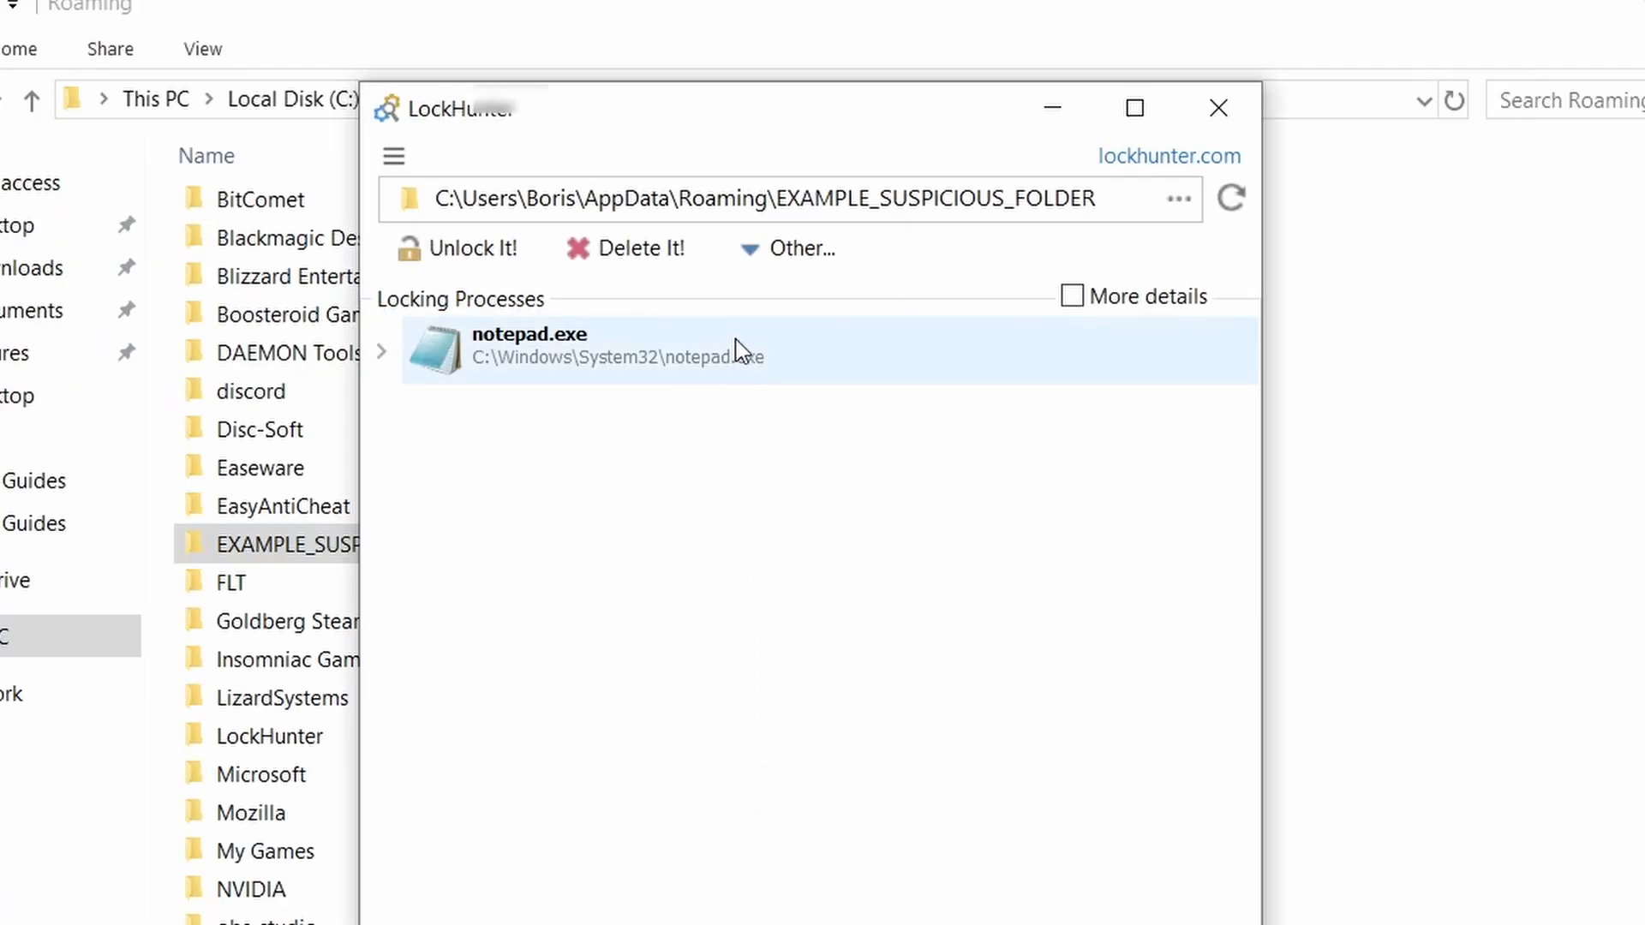
- Delete the locked EXAMPLE_SUSPICIOUS_FOLDER from the Roaming folder with LockHunter
{"action": "left_click", "coordinate": [670, 254]}
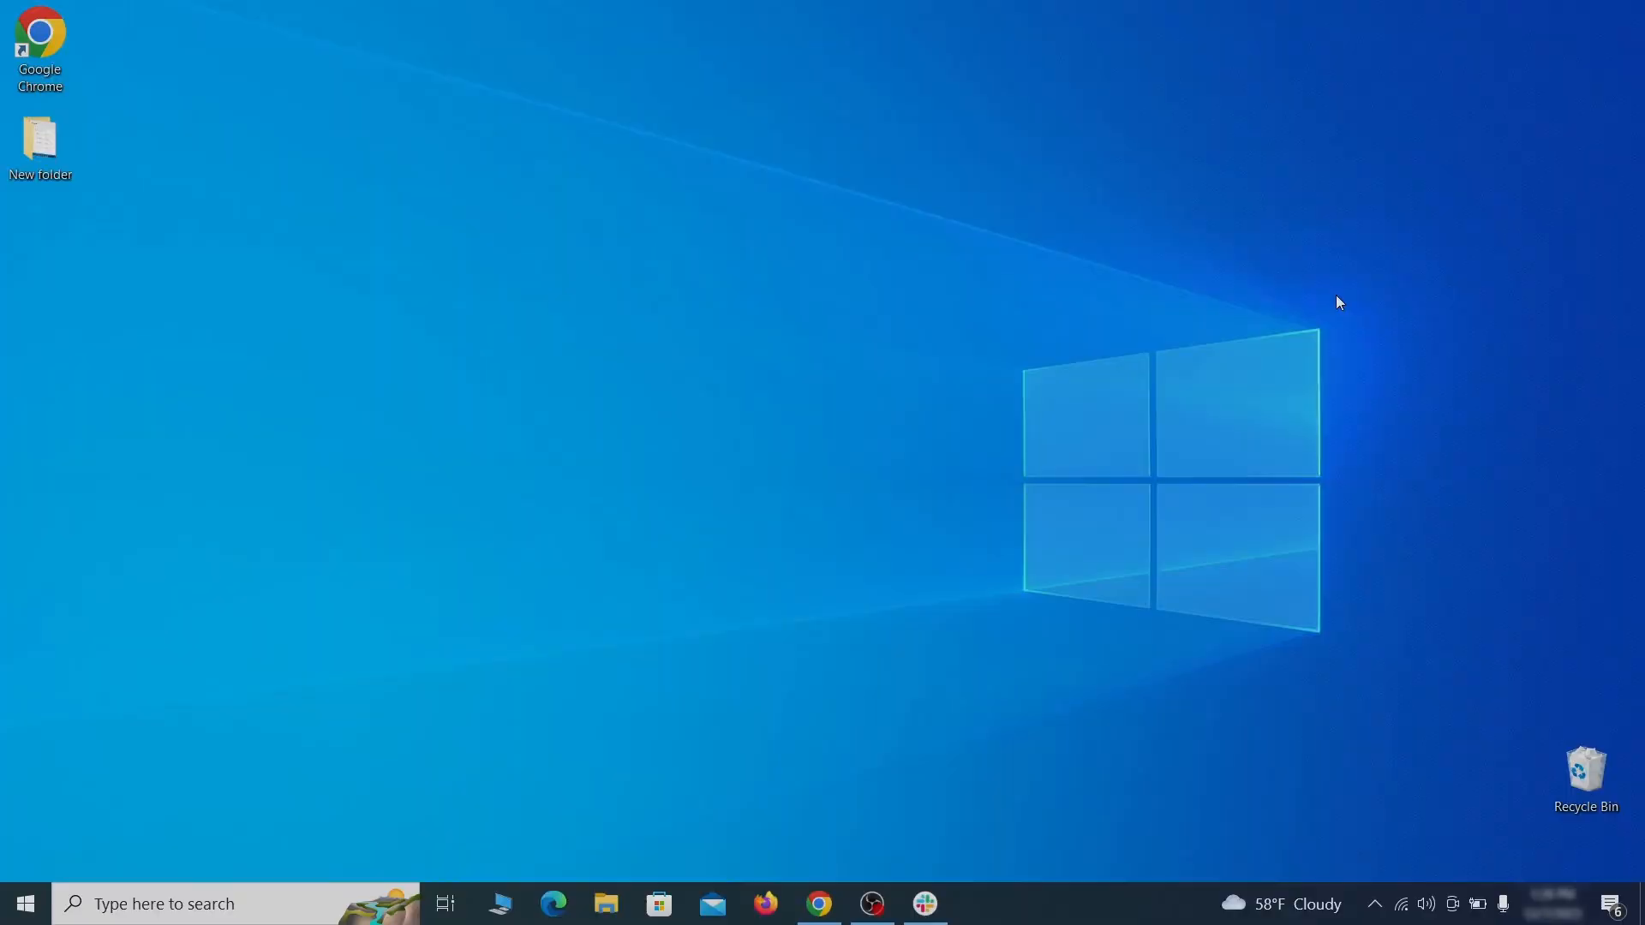
- Open the Apps & features settings and sort the installed apps by install date
{"action": "key", "text": "super"}
{"action": "type", "text": "apps &"}
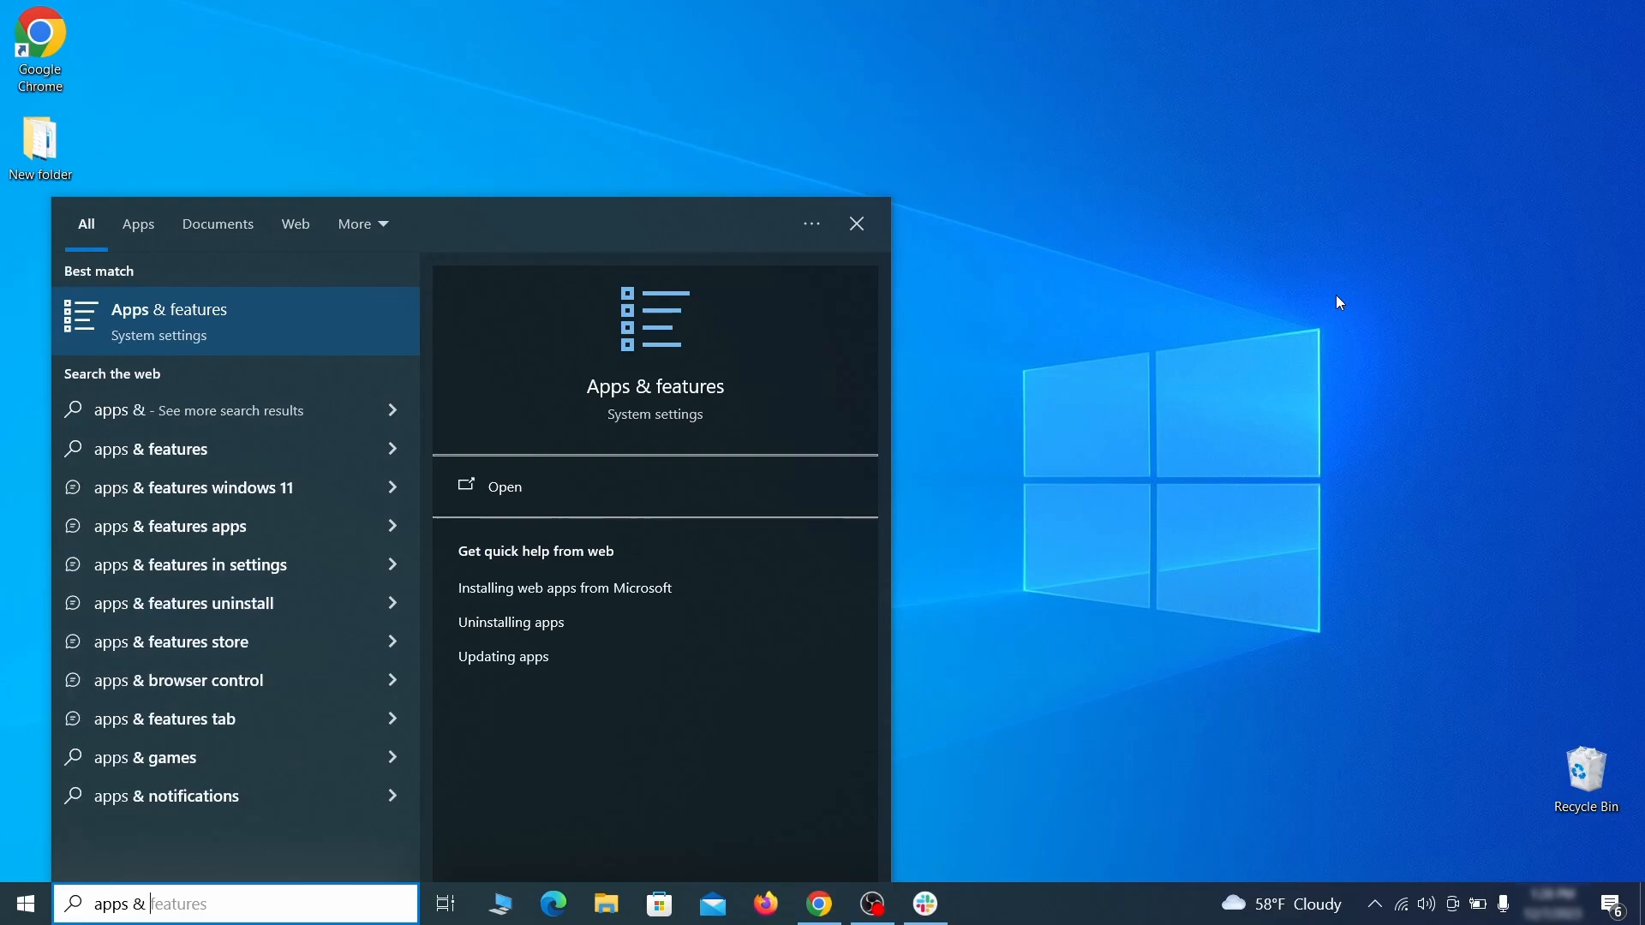
{"action": "type", "text": " features"}
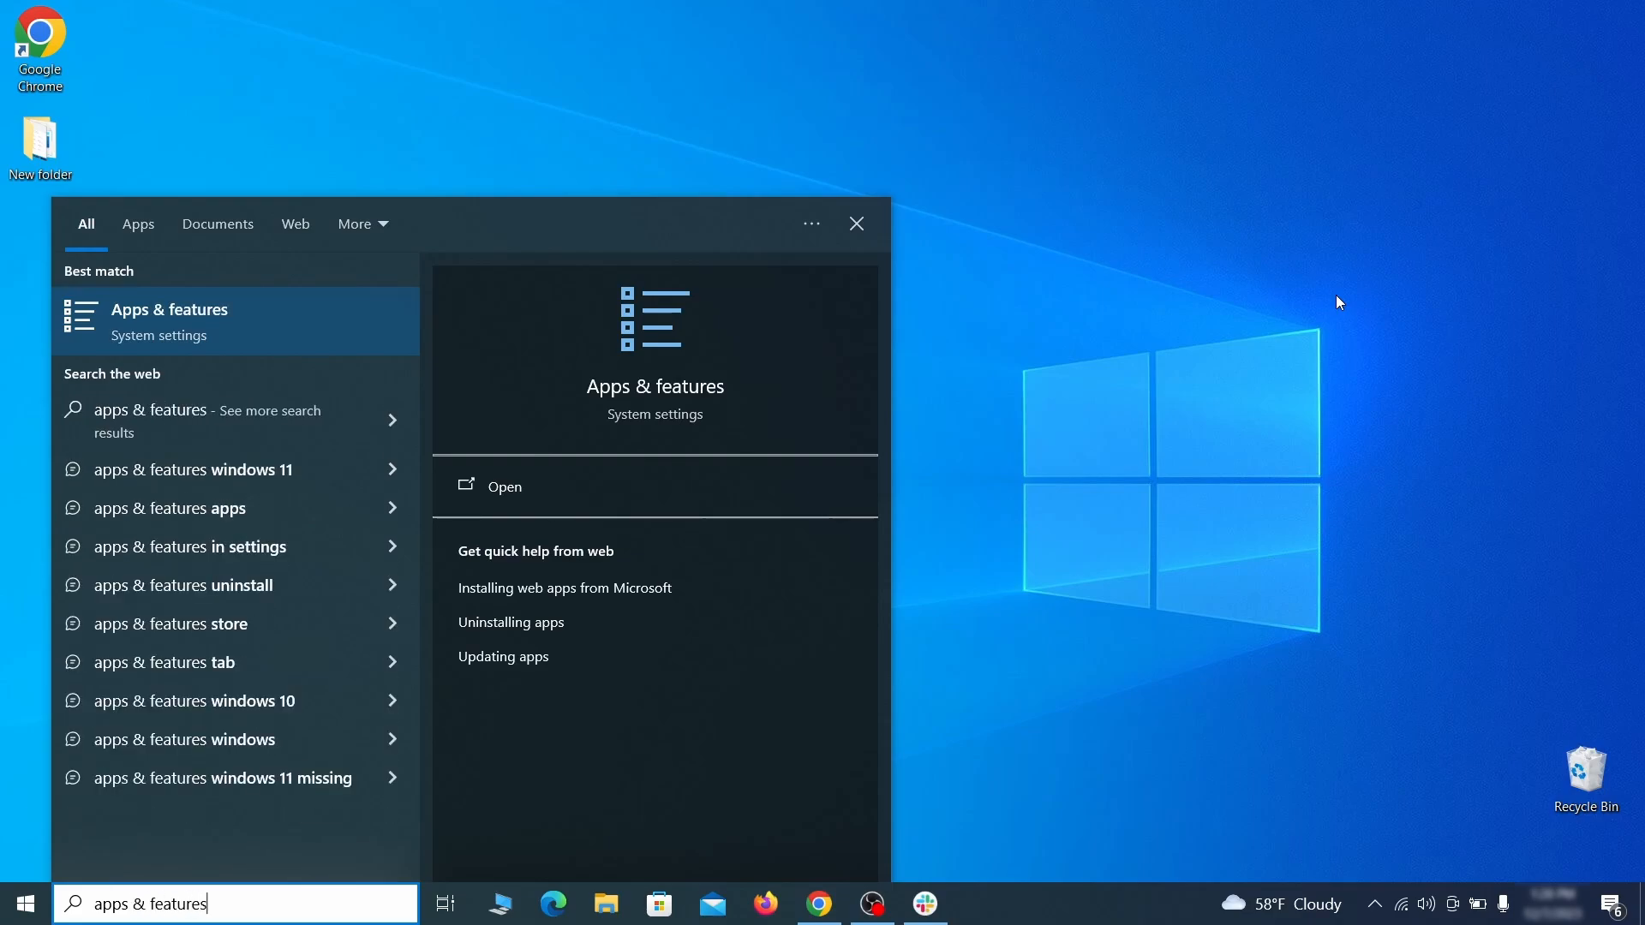
{"action": "key", "text": "Return"}
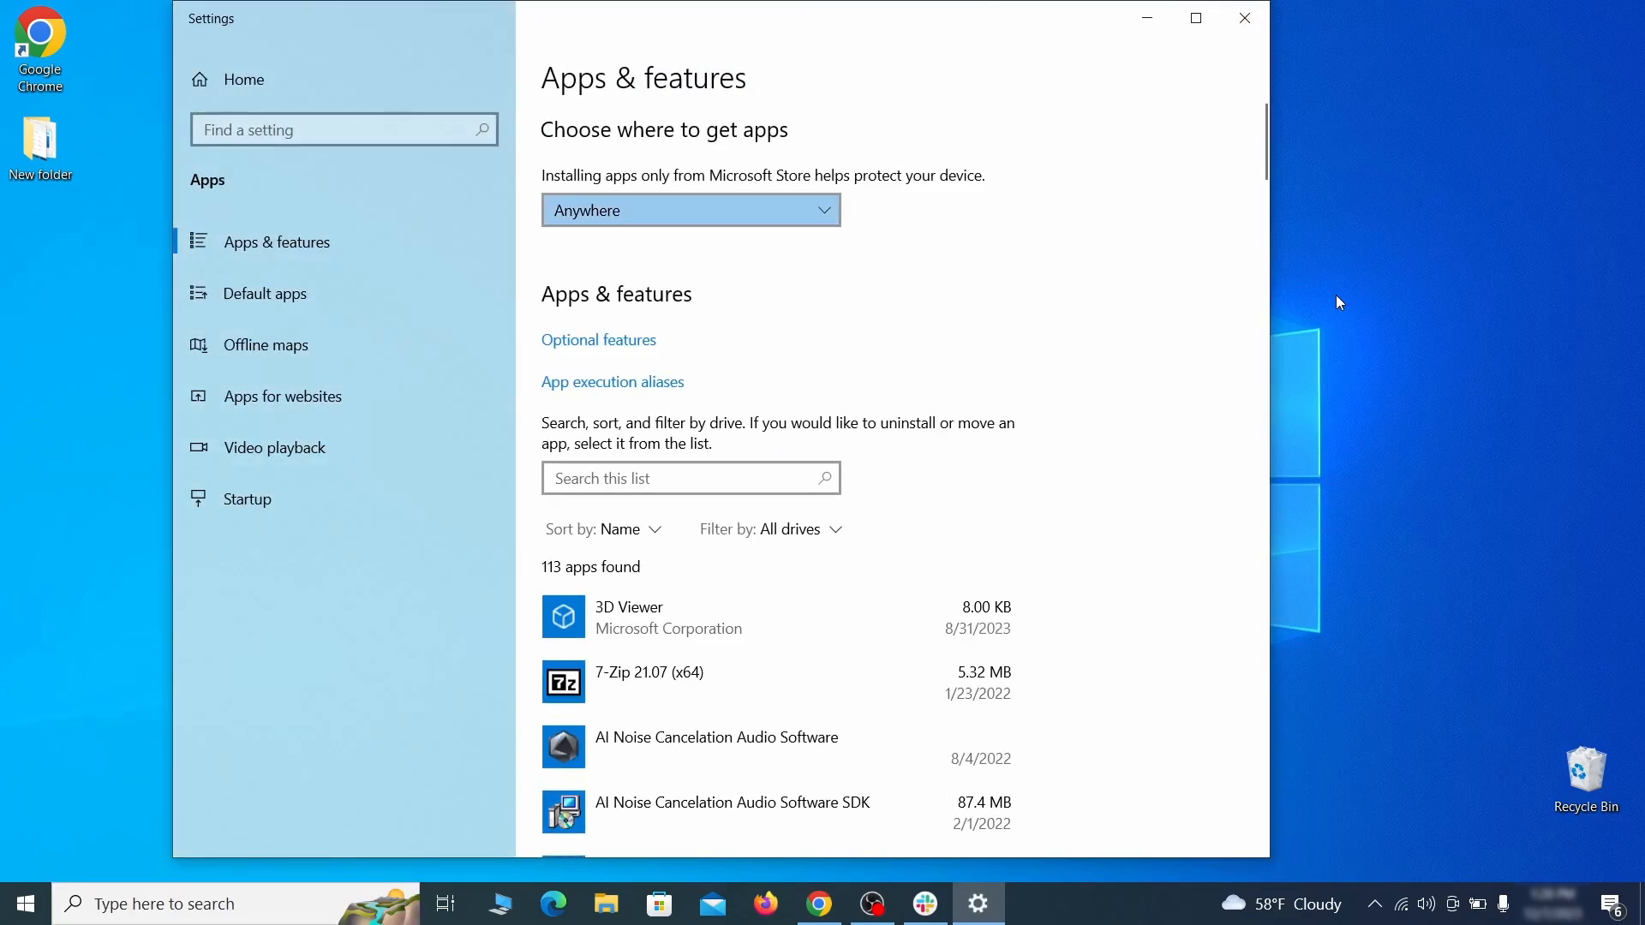
{"action": "left_click", "coordinate": [624, 530]}
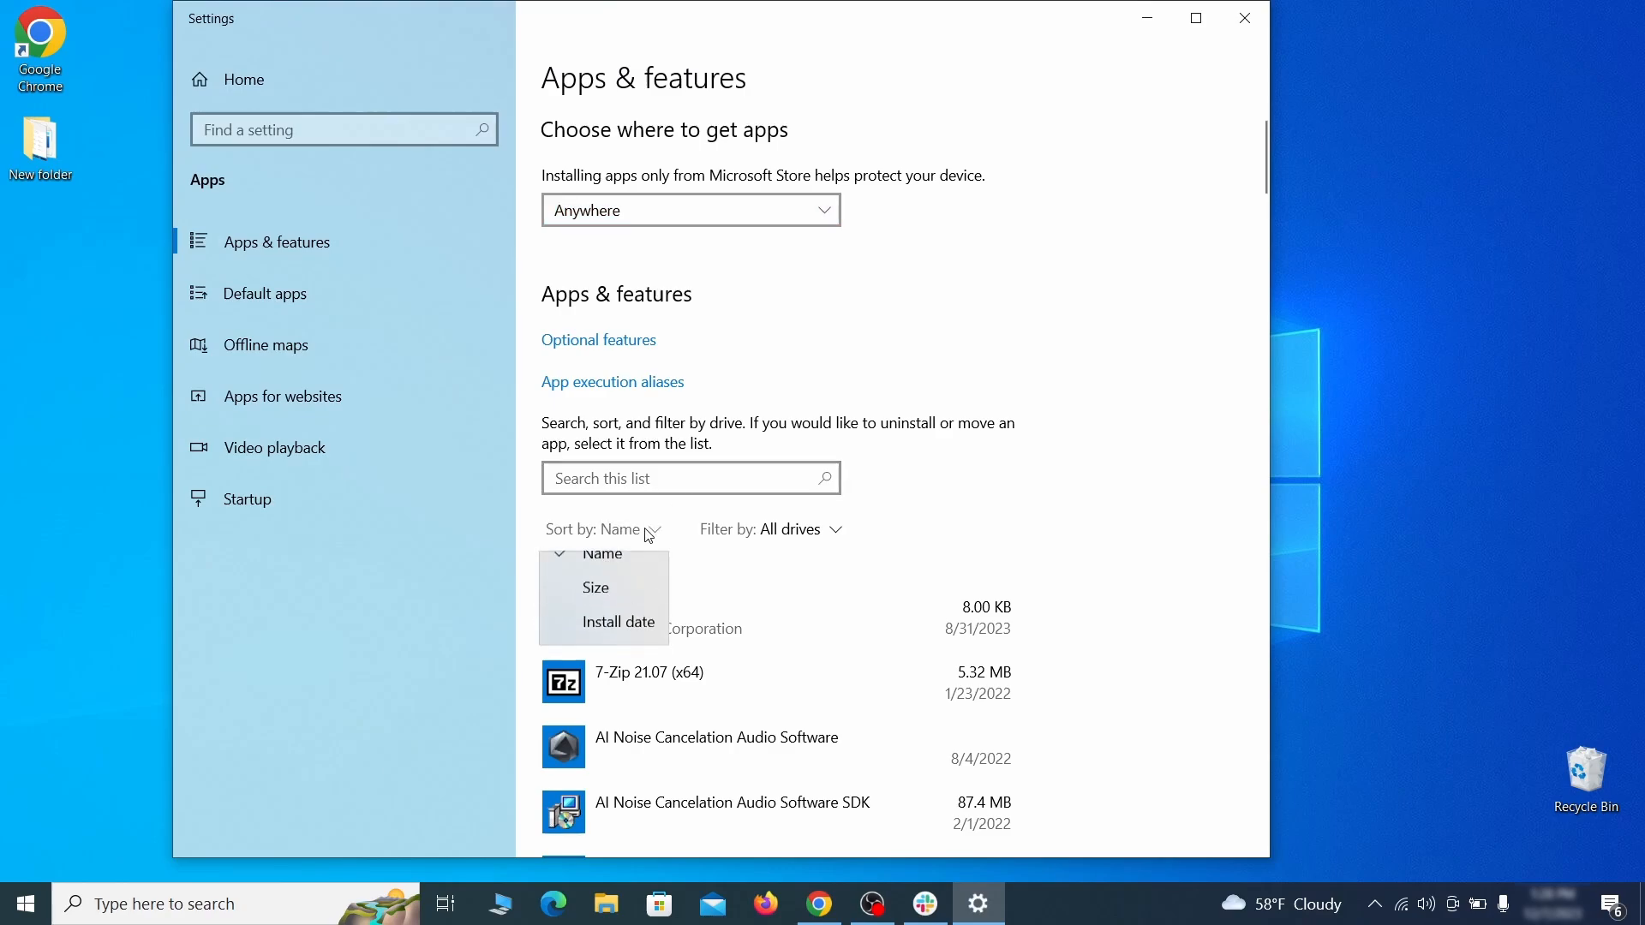
{"action": "left_click", "coordinate": [618, 642]}
{"action": "scroll", "coordinate": [880, 572], "scroll_direction": "down", "scroll_amount": 2}
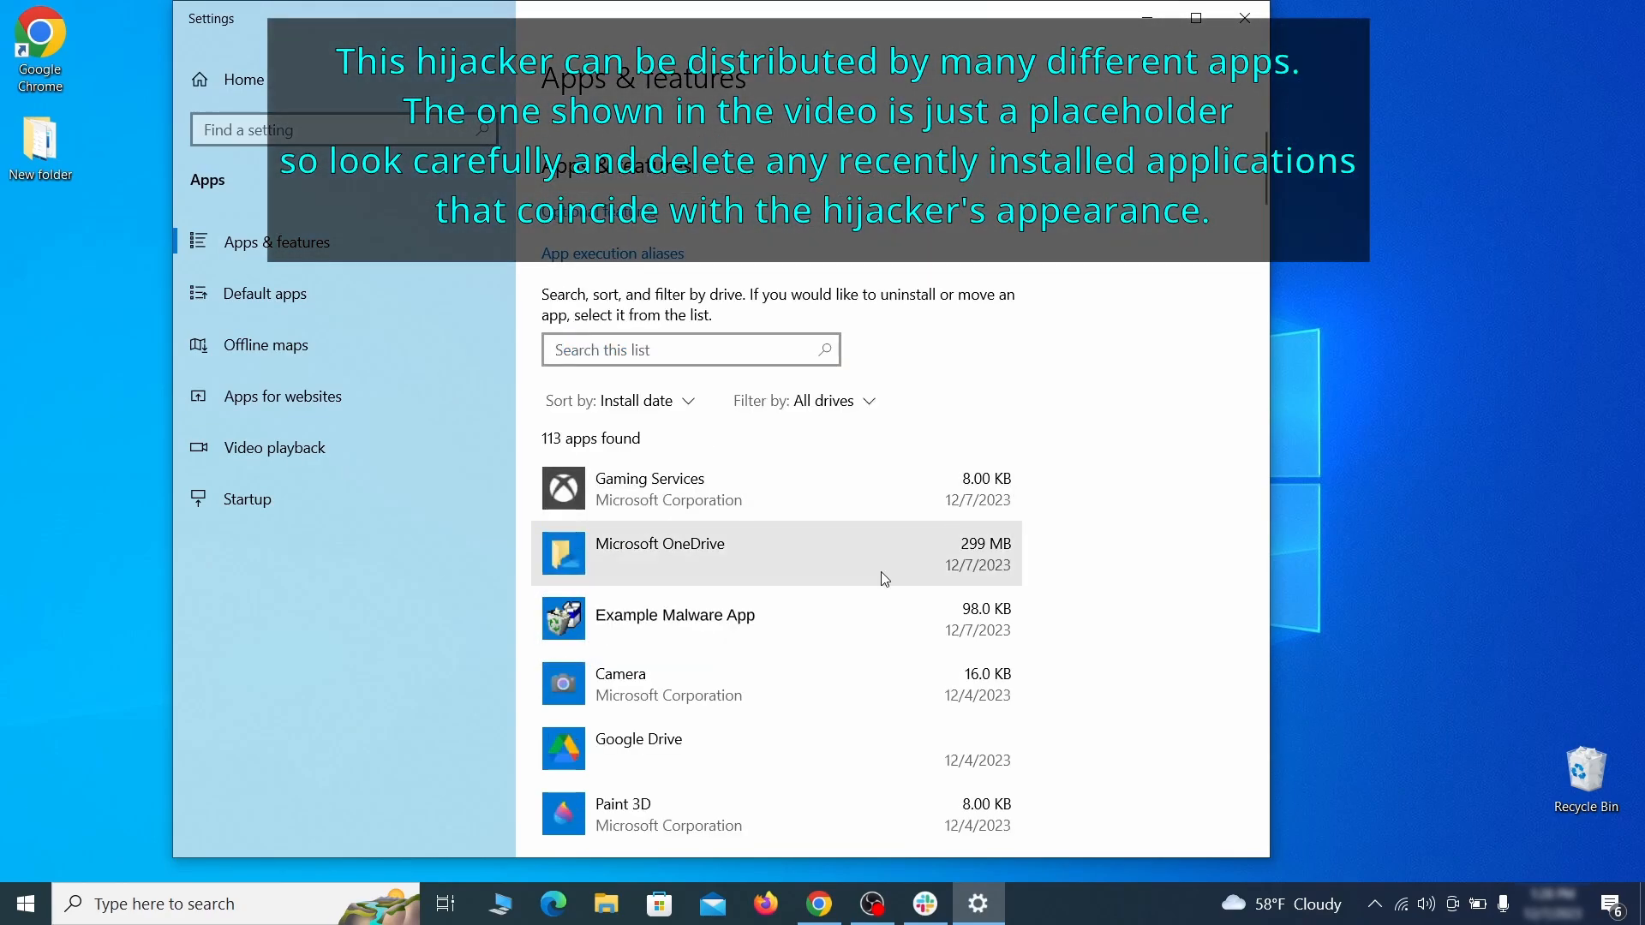
- Uninstall Example Malware App from the installed apps and close the Settings window
{"action": "left_click", "coordinate": [840, 613]}
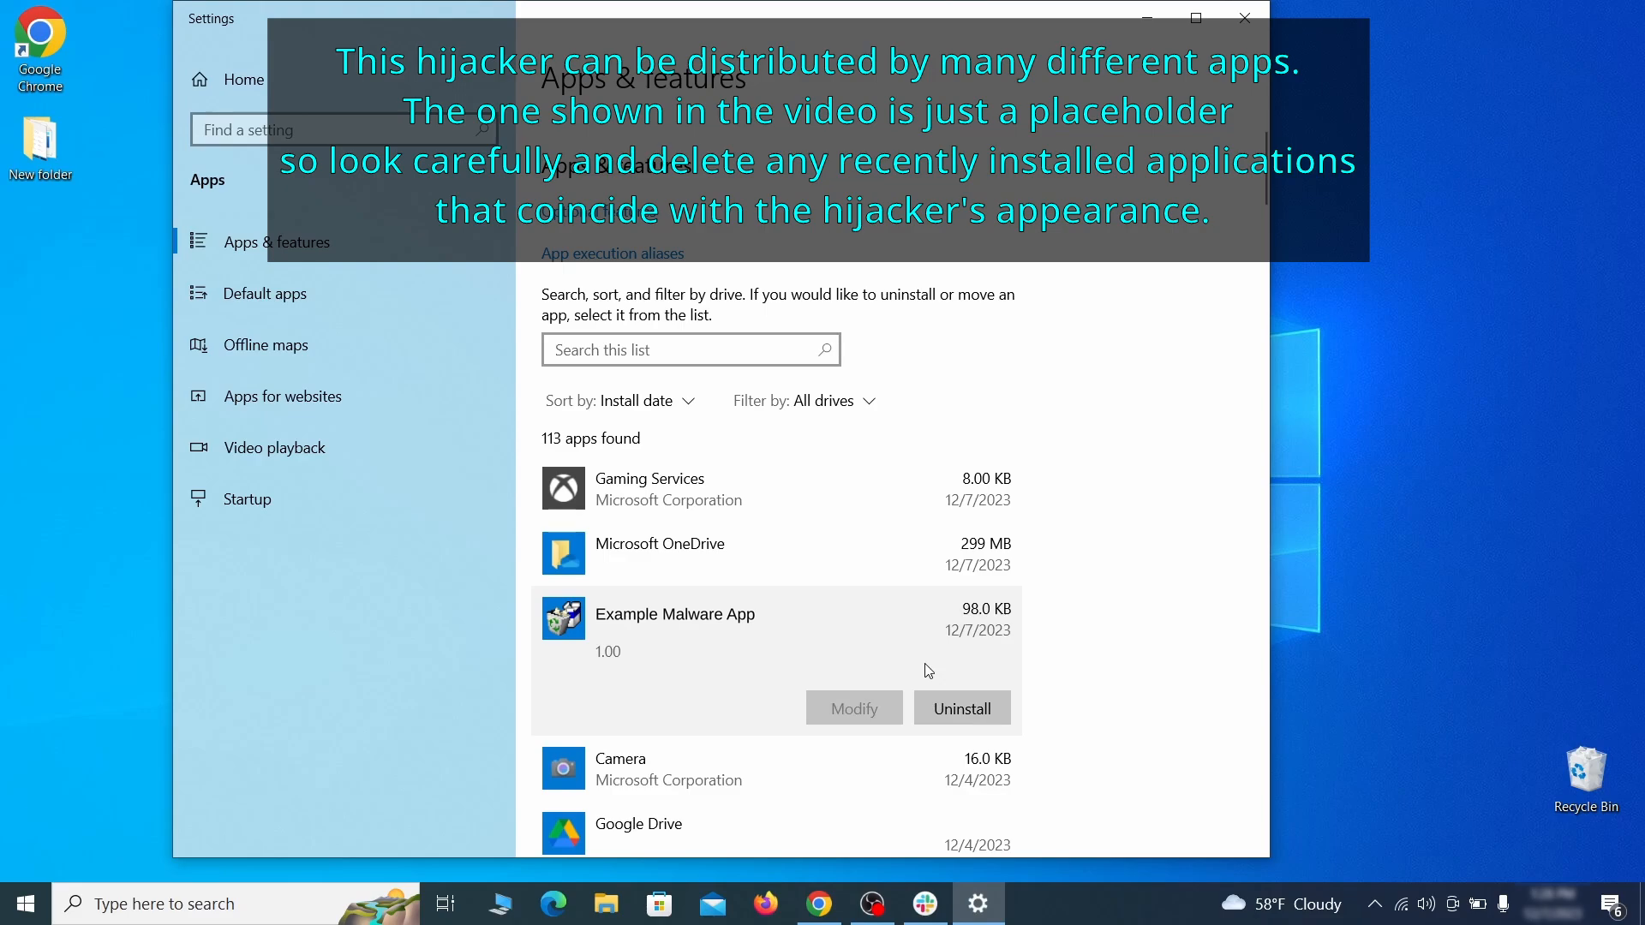
{"action": "left_click", "coordinate": [982, 704]}
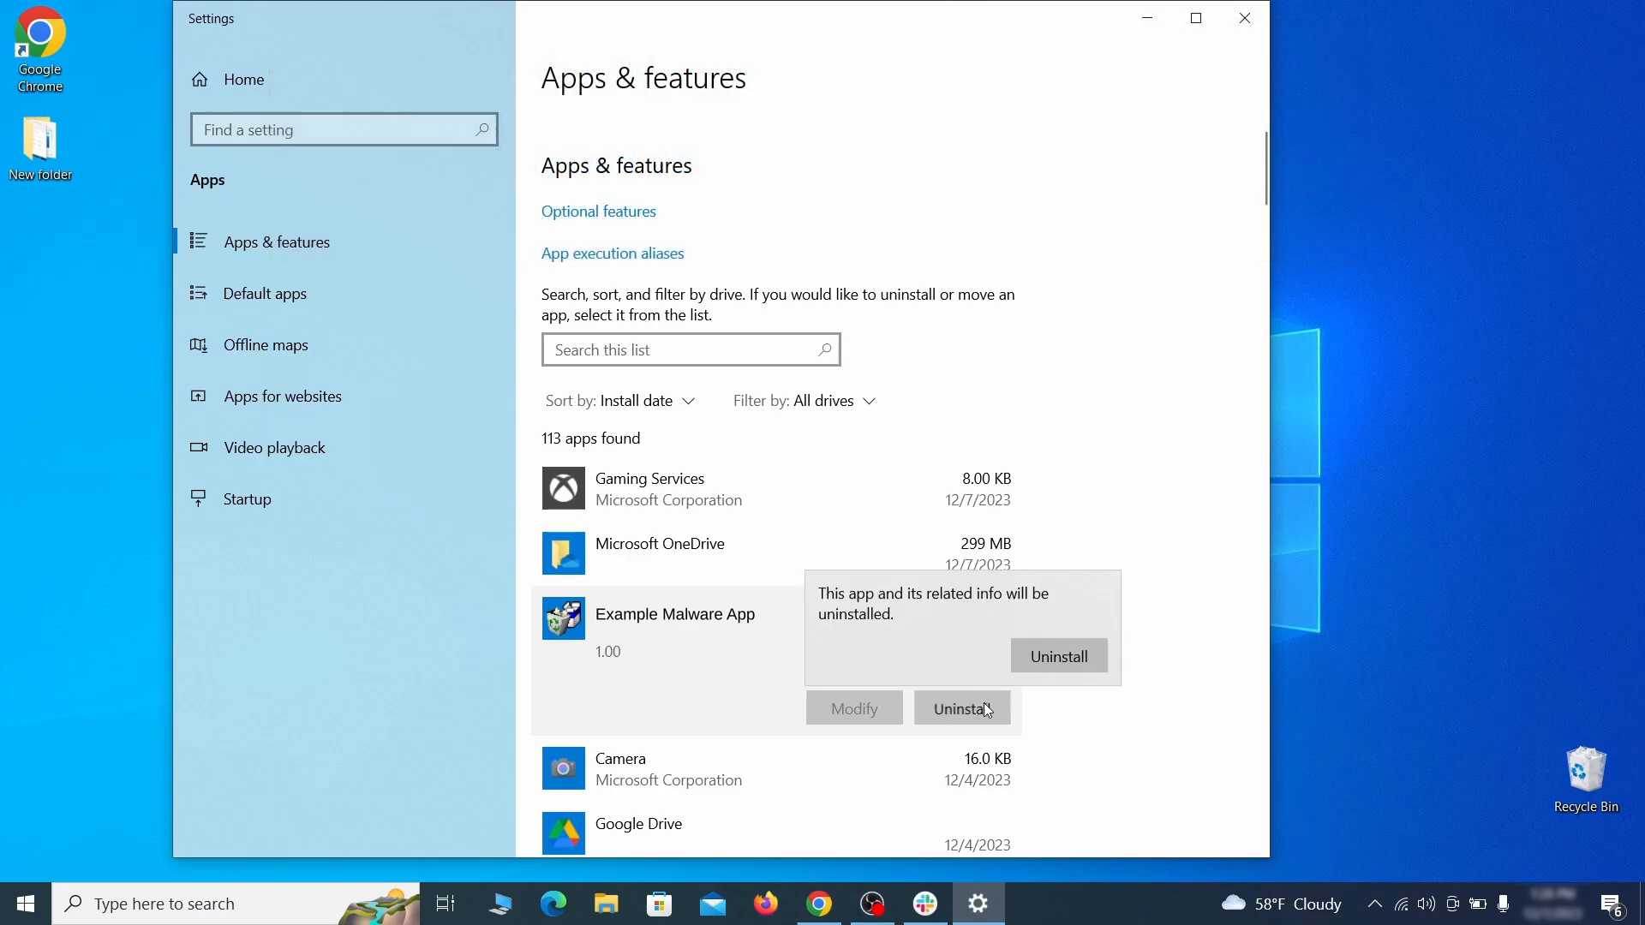
{"action": "left_click", "coordinate": [1091, 656]}
{"action": "left_click", "coordinate": [974, 650]}
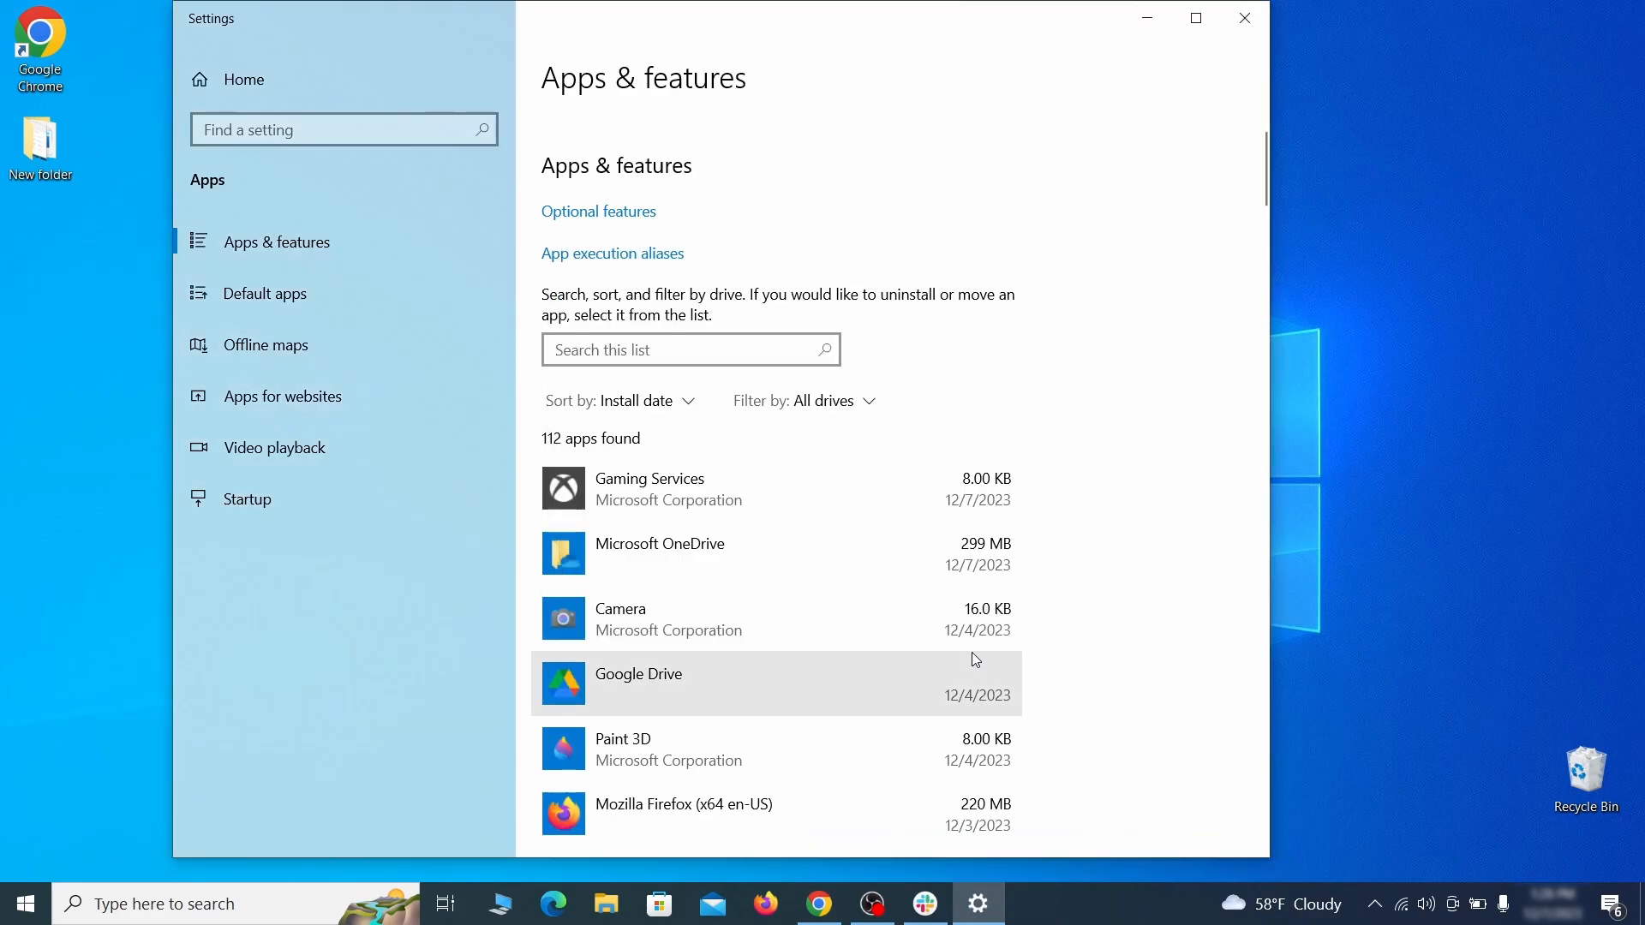
{"action": "left_click", "coordinate": [1263, 25]}
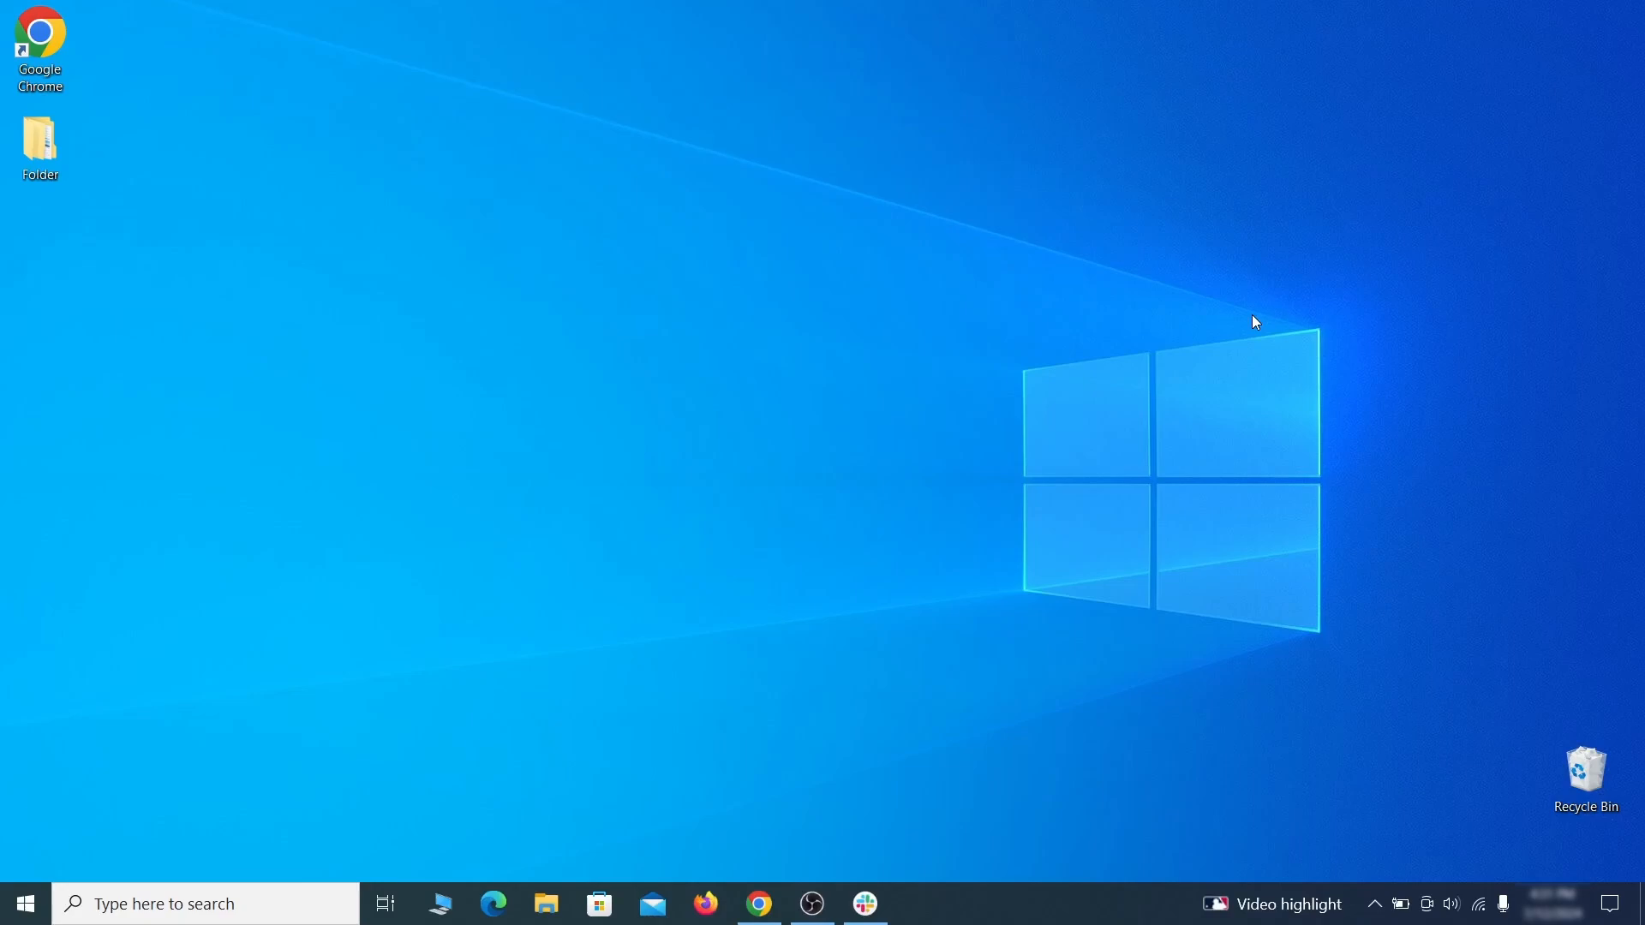
- Open File Explorer Options, turn on showing hidden files, folders, and drives, and apply the change
{"action": "left_click", "coordinate": [35, 901]}
{"action": "type", "text": "folder options"}
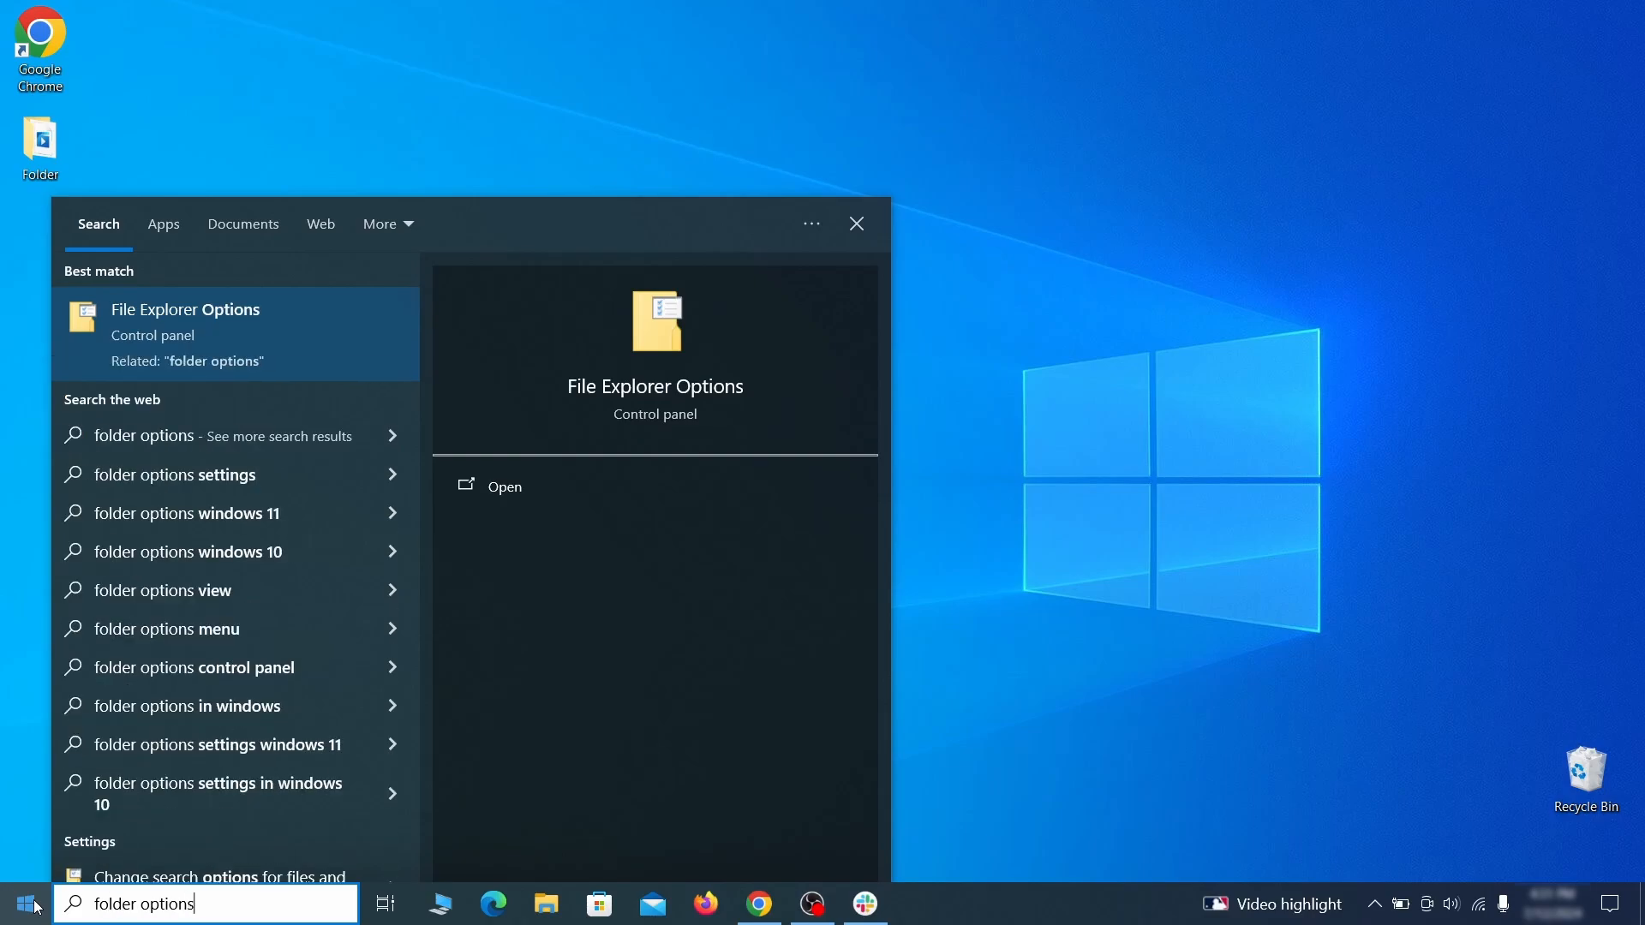
{"action": "key", "text": "Return"}
{"action": "left_click", "coordinate": [322, 207]}
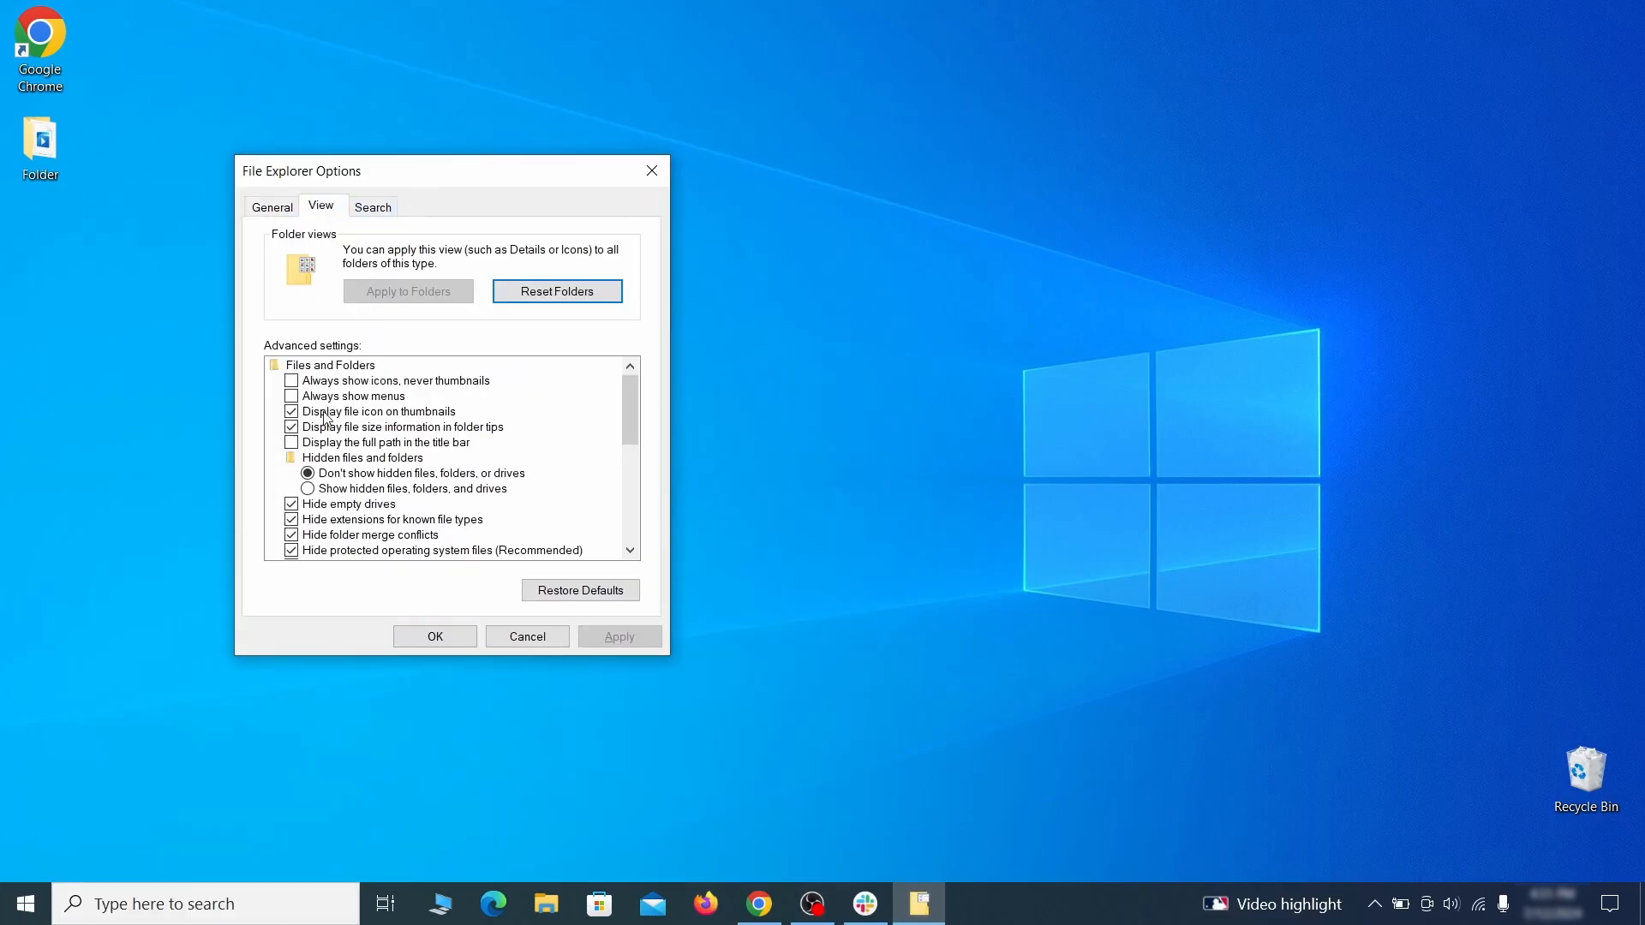
{"action": "left_click", "coordinate": [310, 489]}
{"action": "left_click", "coordinate": [620, 636]}
{"action": "left_click", "coordinate": [435, 638]}
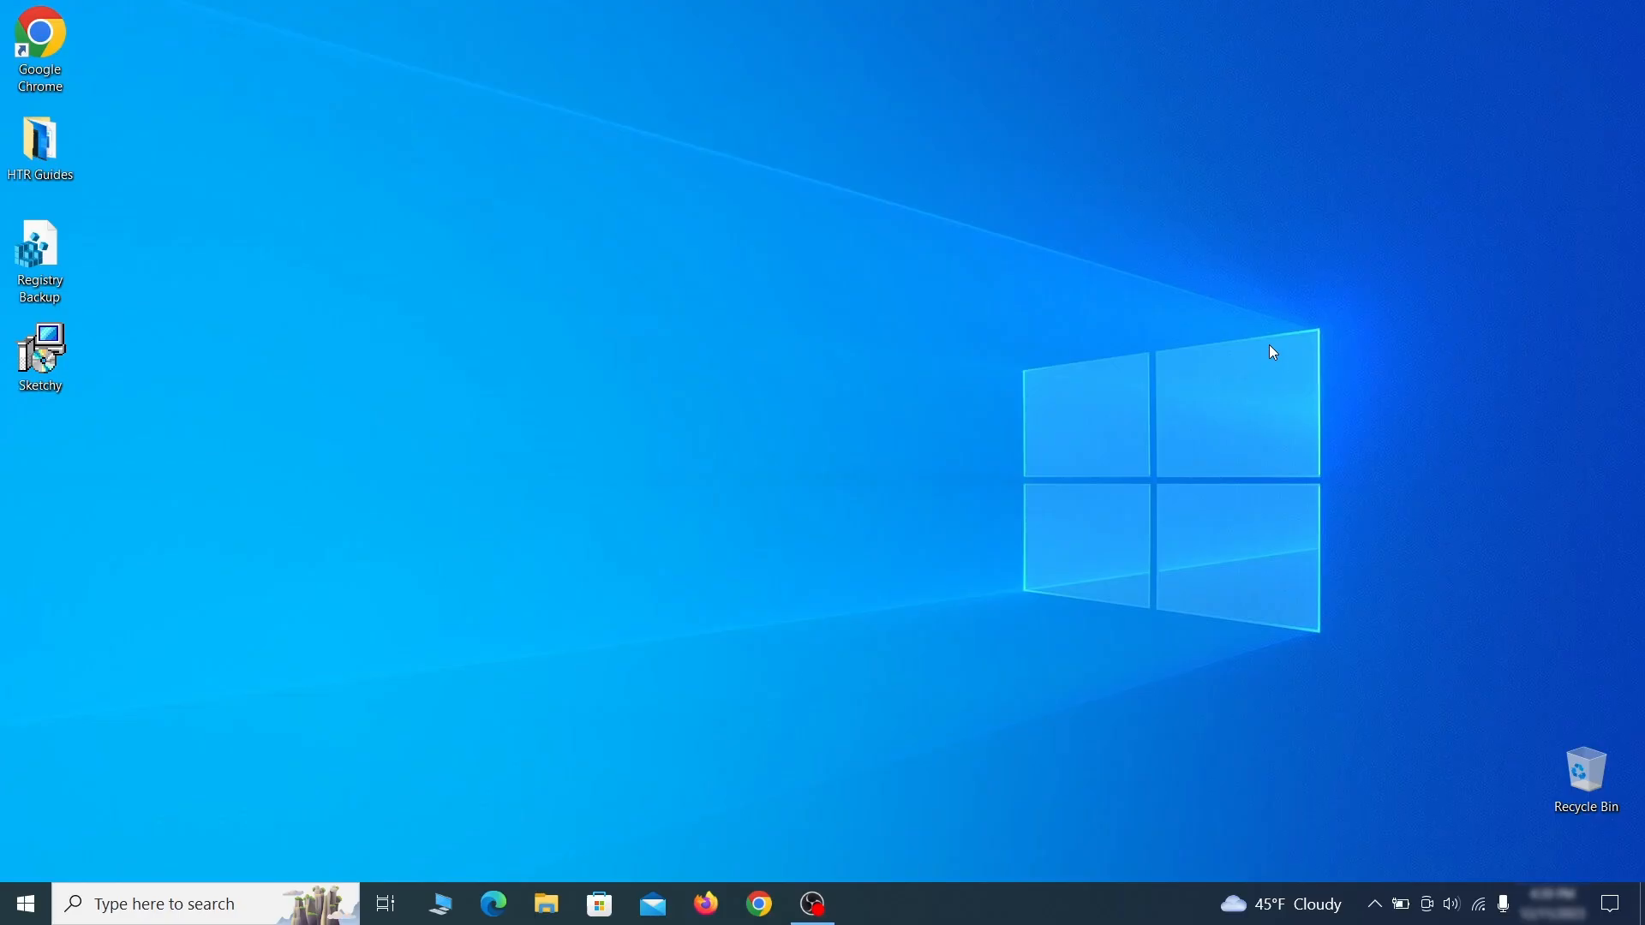
- Open Task Scheduler and display the tasks in the Task Scheduler Library
{"action": "key", "text": "super"}
{"action": "type", "text": "task sched"}
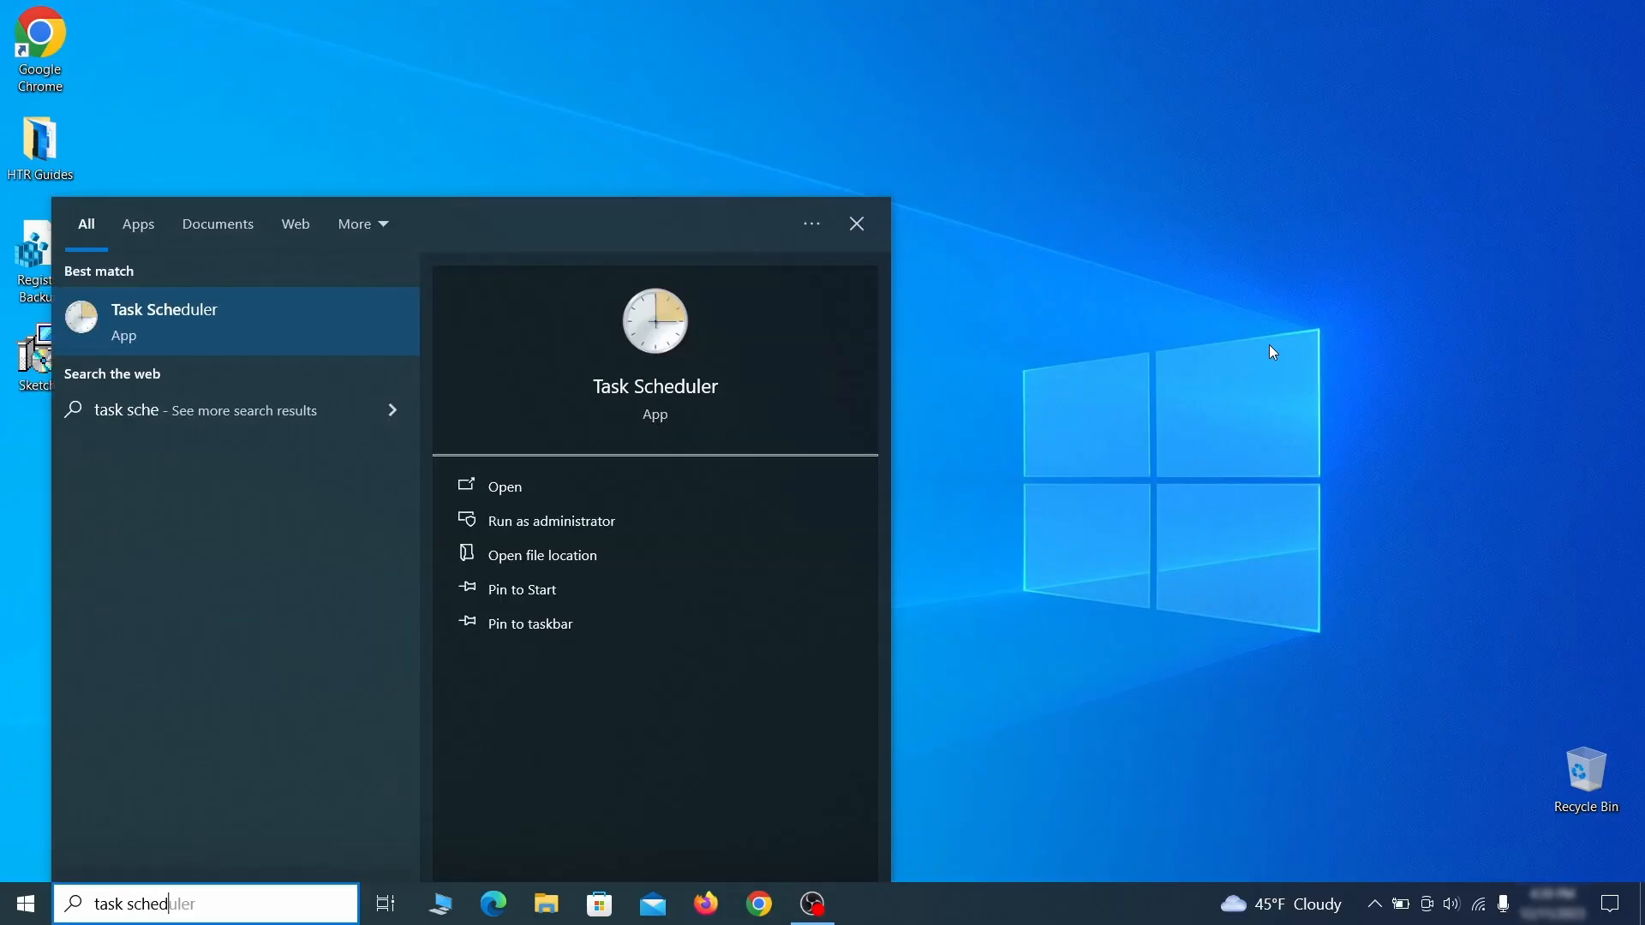
{"action": "type", "text": "uler"}
{"action": "key", "text": "Return"}
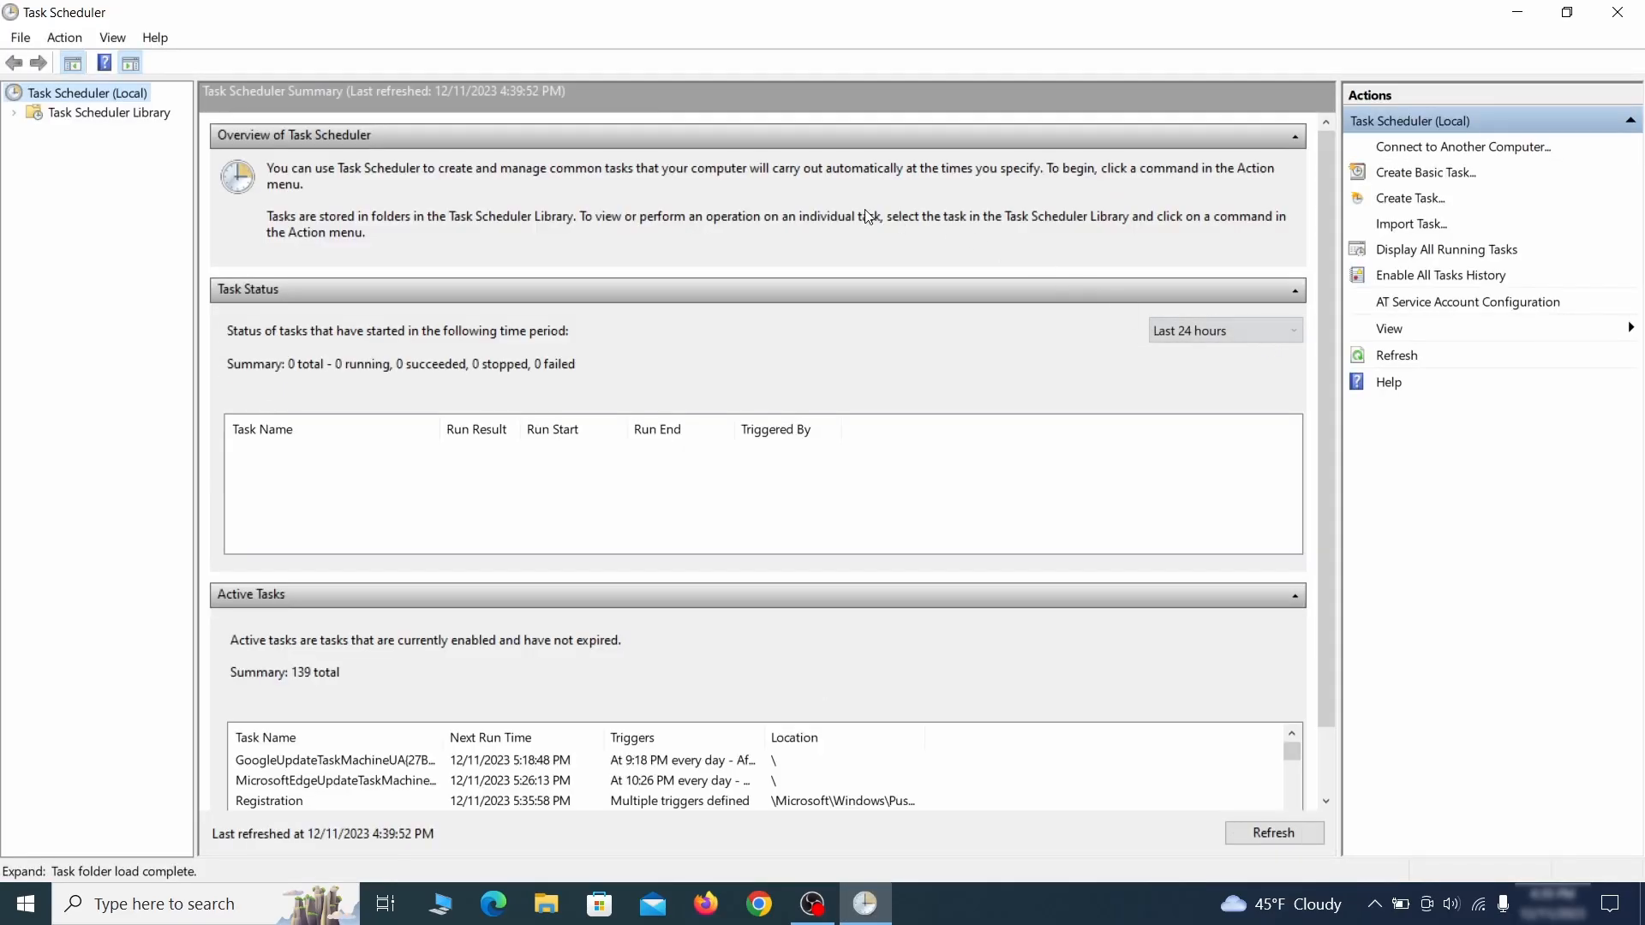
{"action": "left_click", "coordinate": [147, 115]}
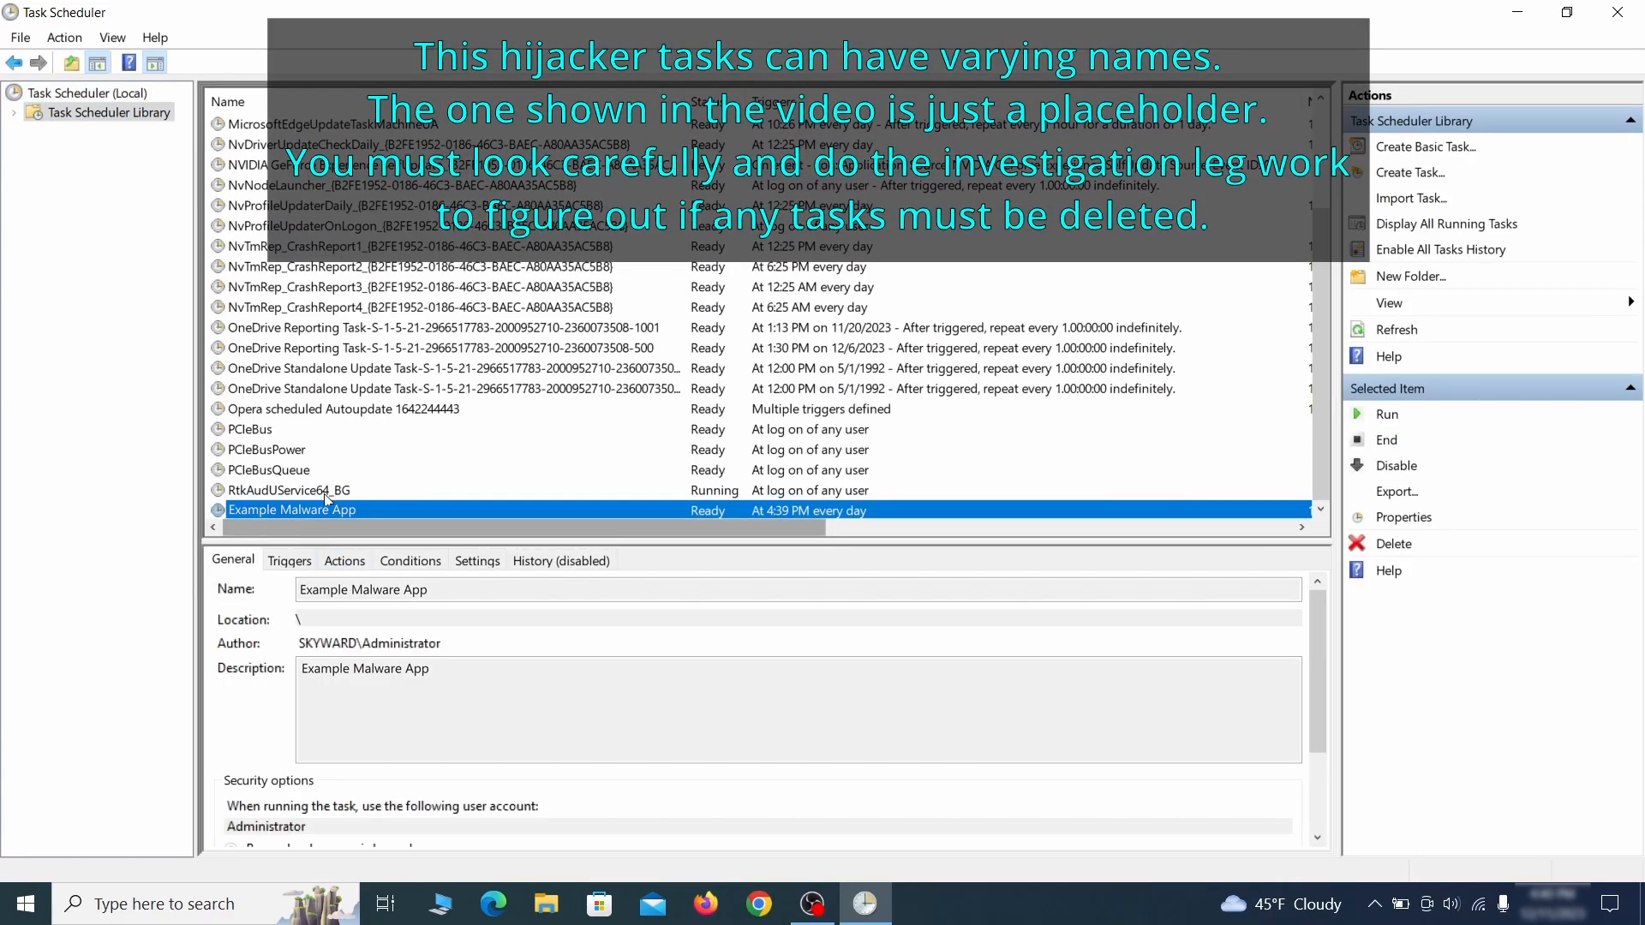
- Examine the triggers and actions of the Example Malware App task in its properties, and close them
{"action": "right_click", "coordinate": [470, 508]}
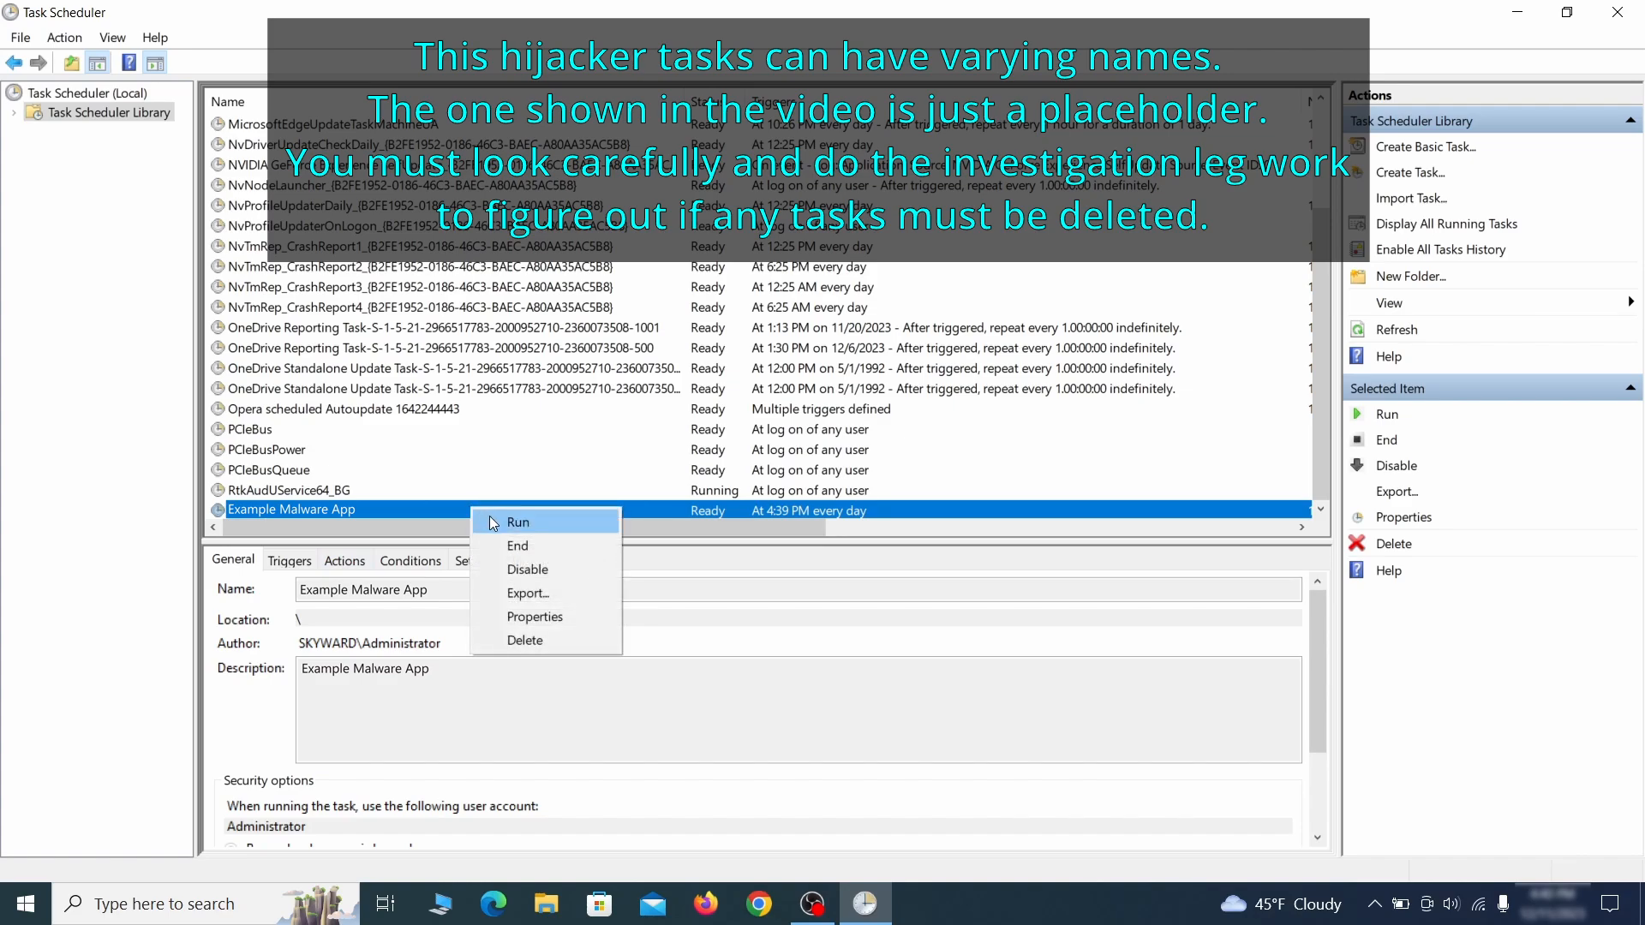
{"action": "left_click", "coordinate": [543, 625]}
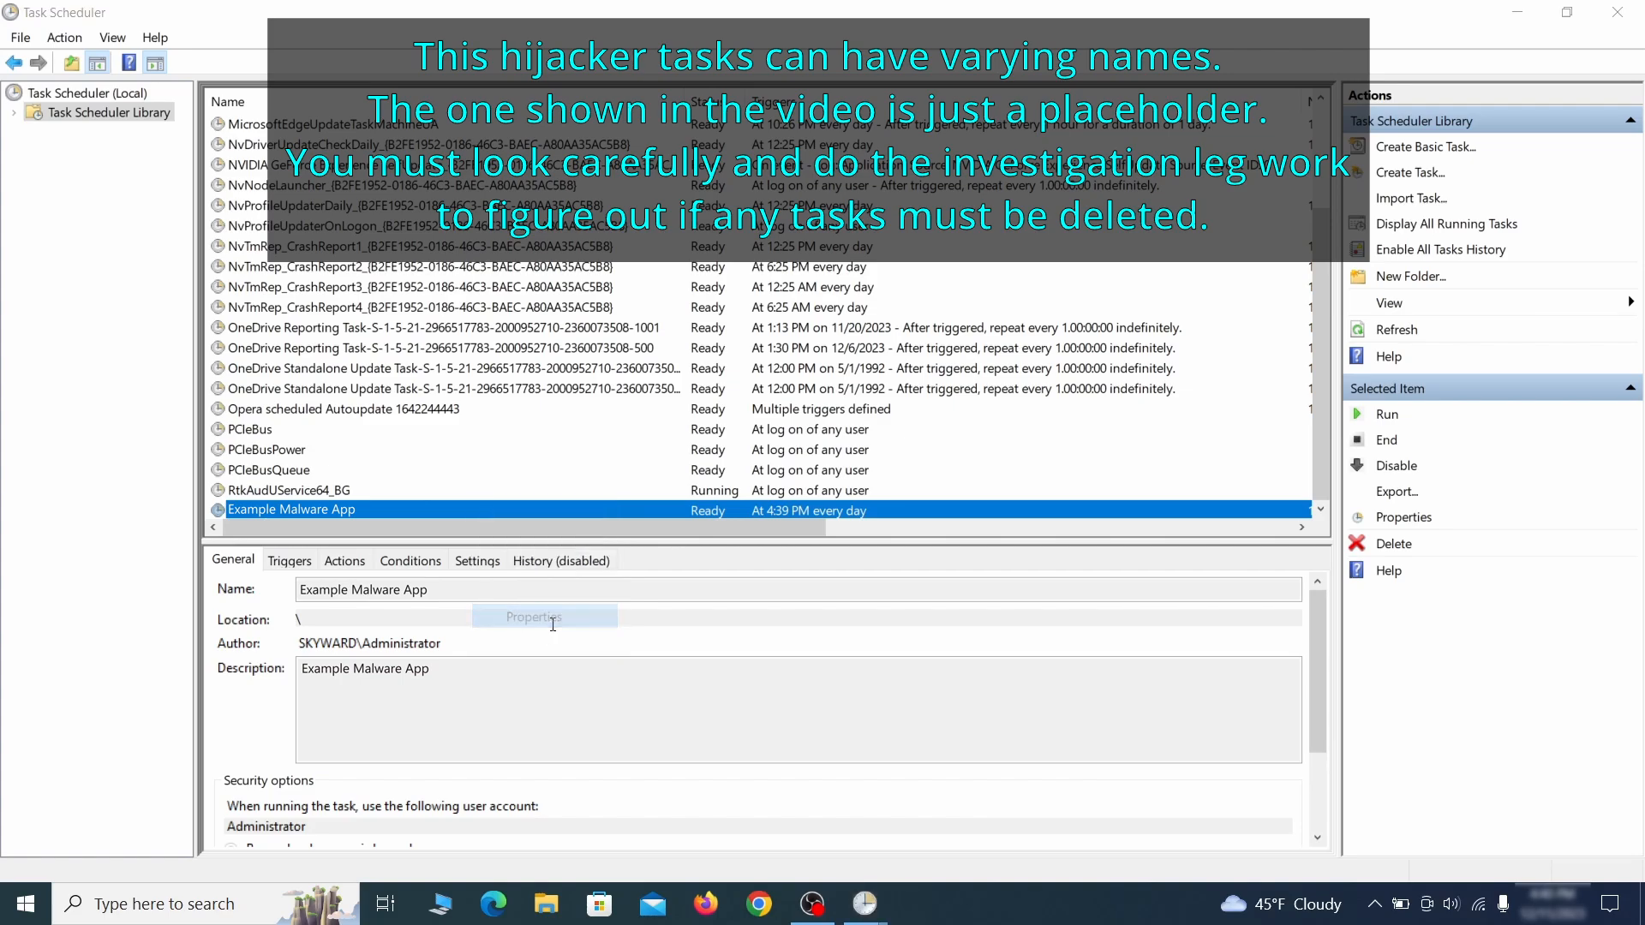
{"action": "left_click", "coordinate": [199, 143]}
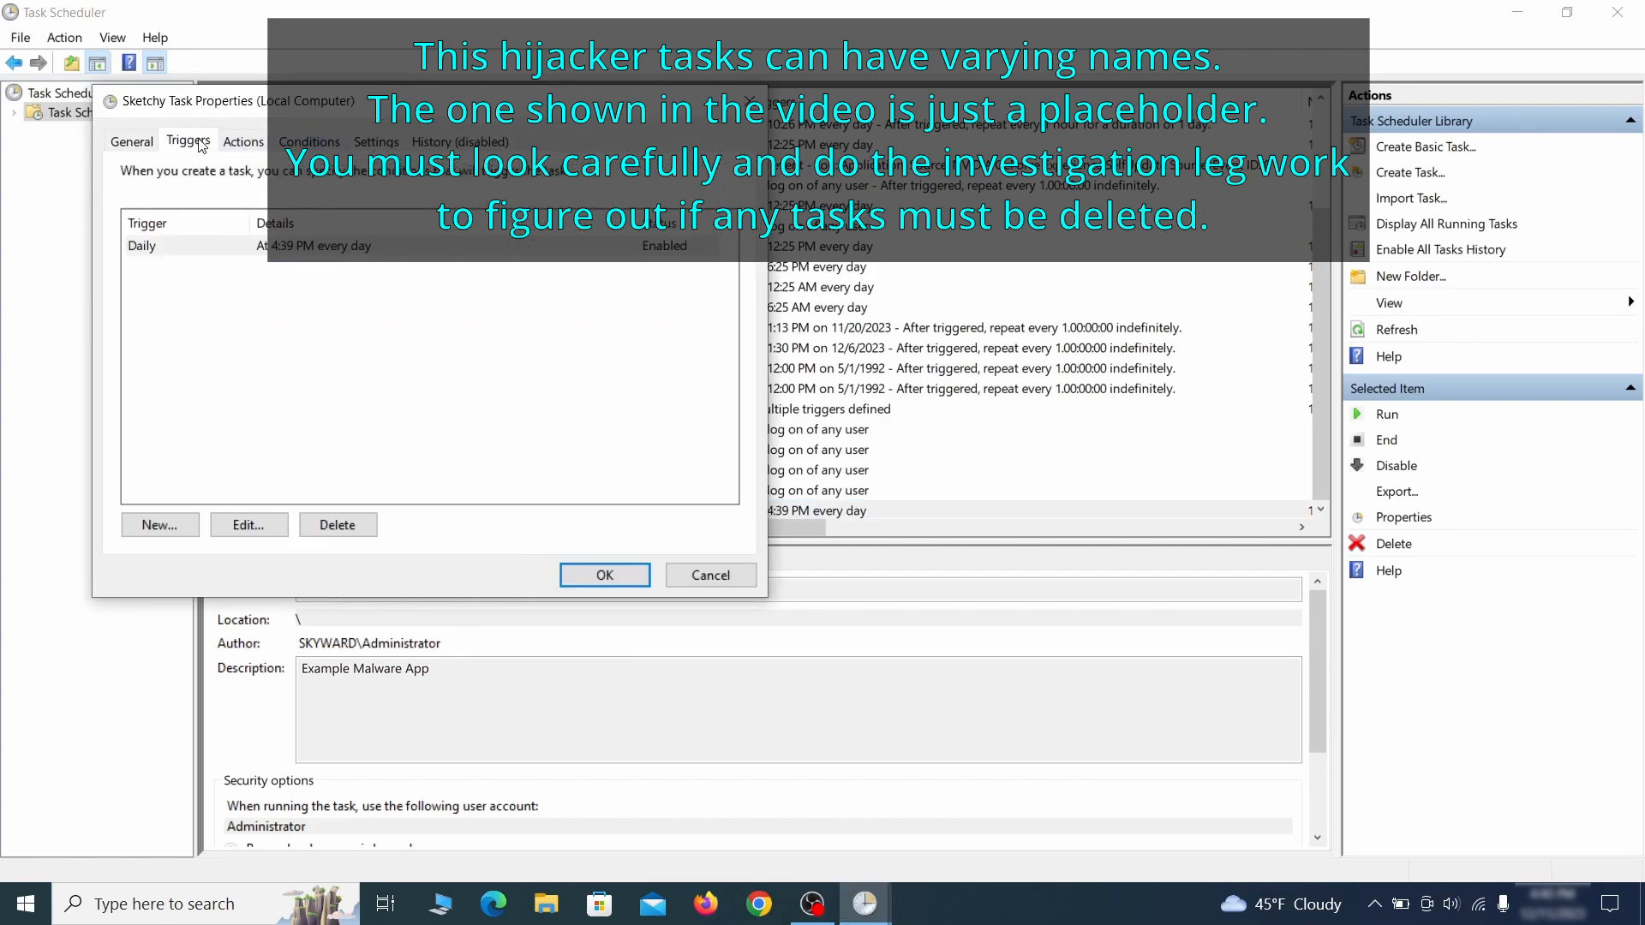
{"action": "left_click", "coordinate": [253, 144]}
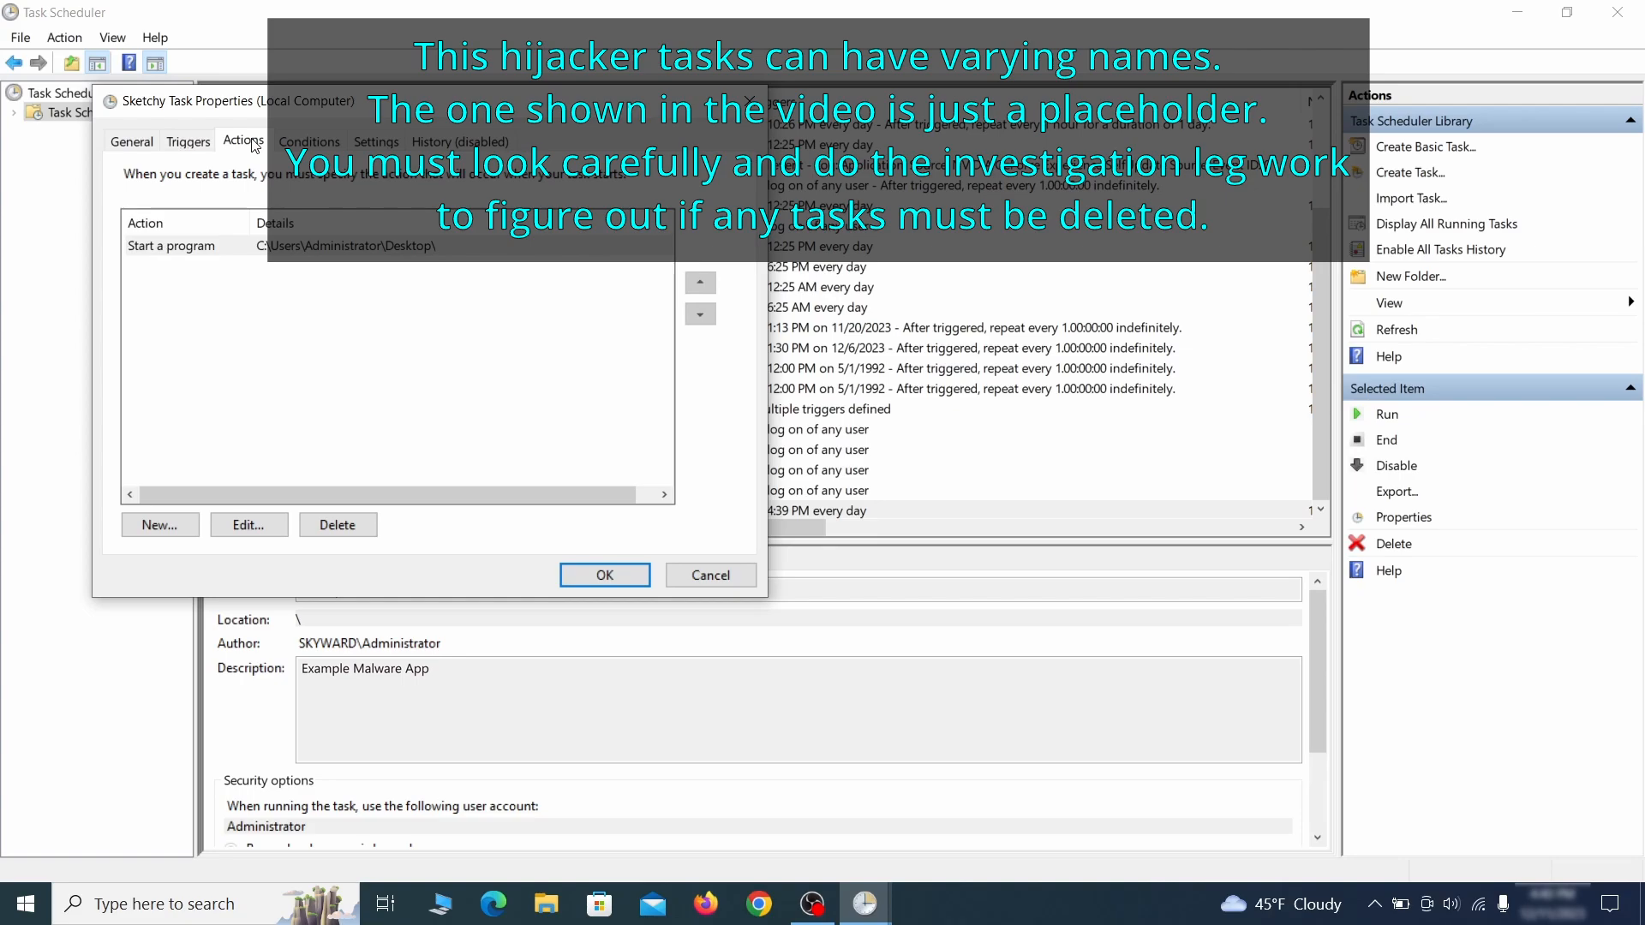
{"action": "key", "text": "Escape"}
- Delete the Example Malware App task from the Task Scheduler Library
{"action": "right_click", "coordinate": [528, 509]}
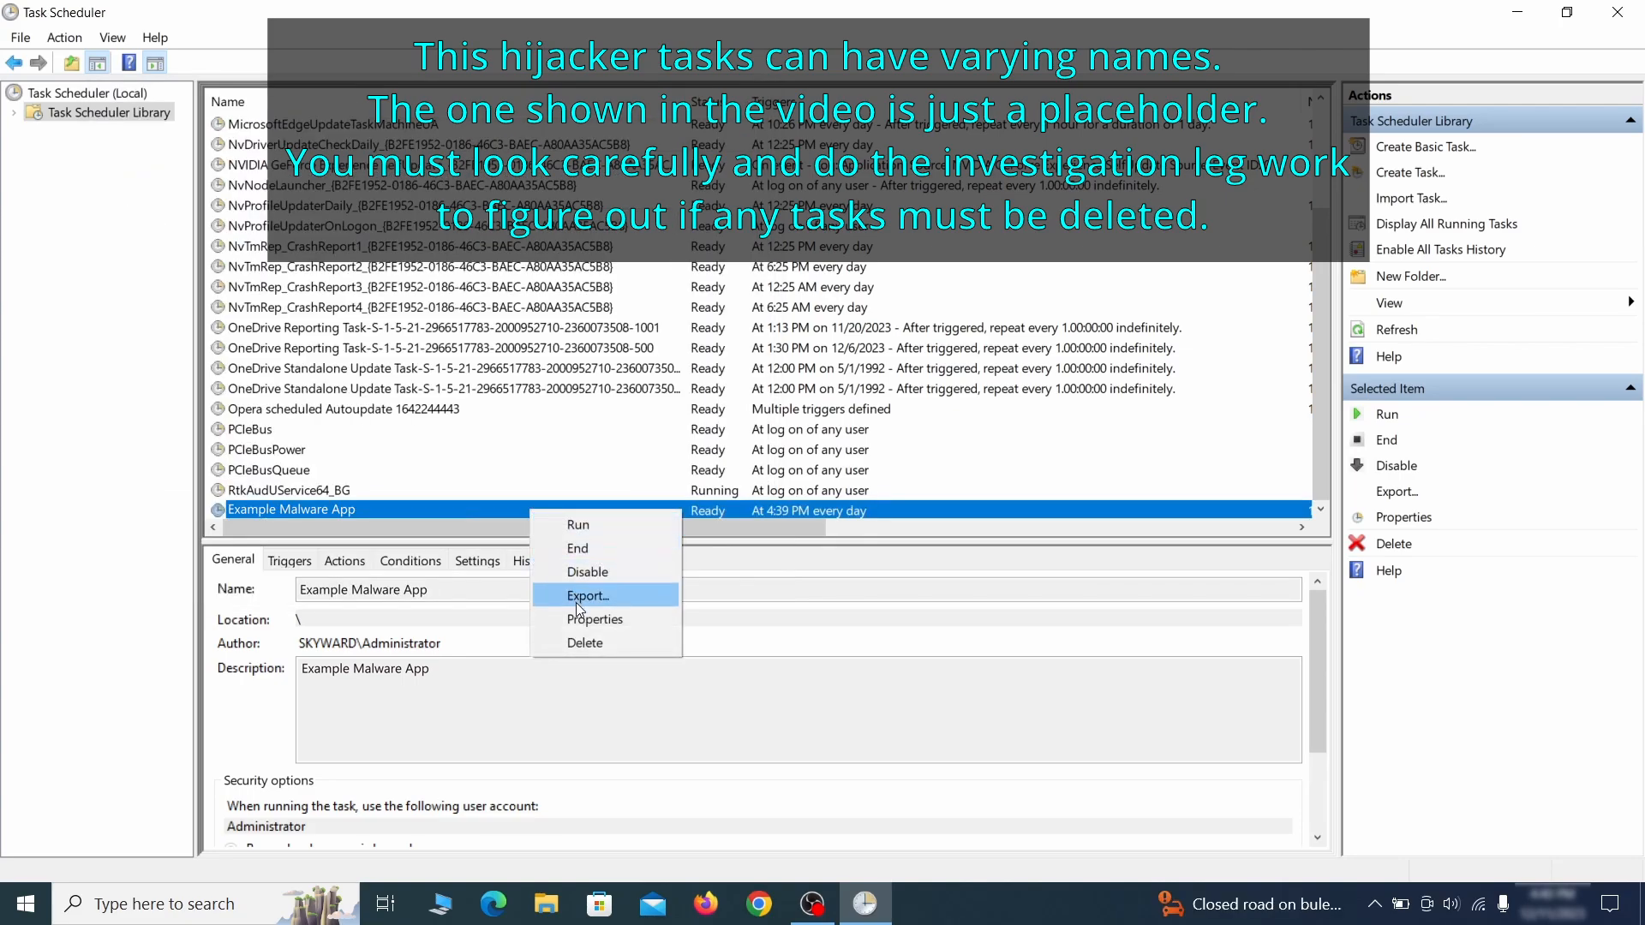
{"action": "left_click", "coordinate": [585, 643]}
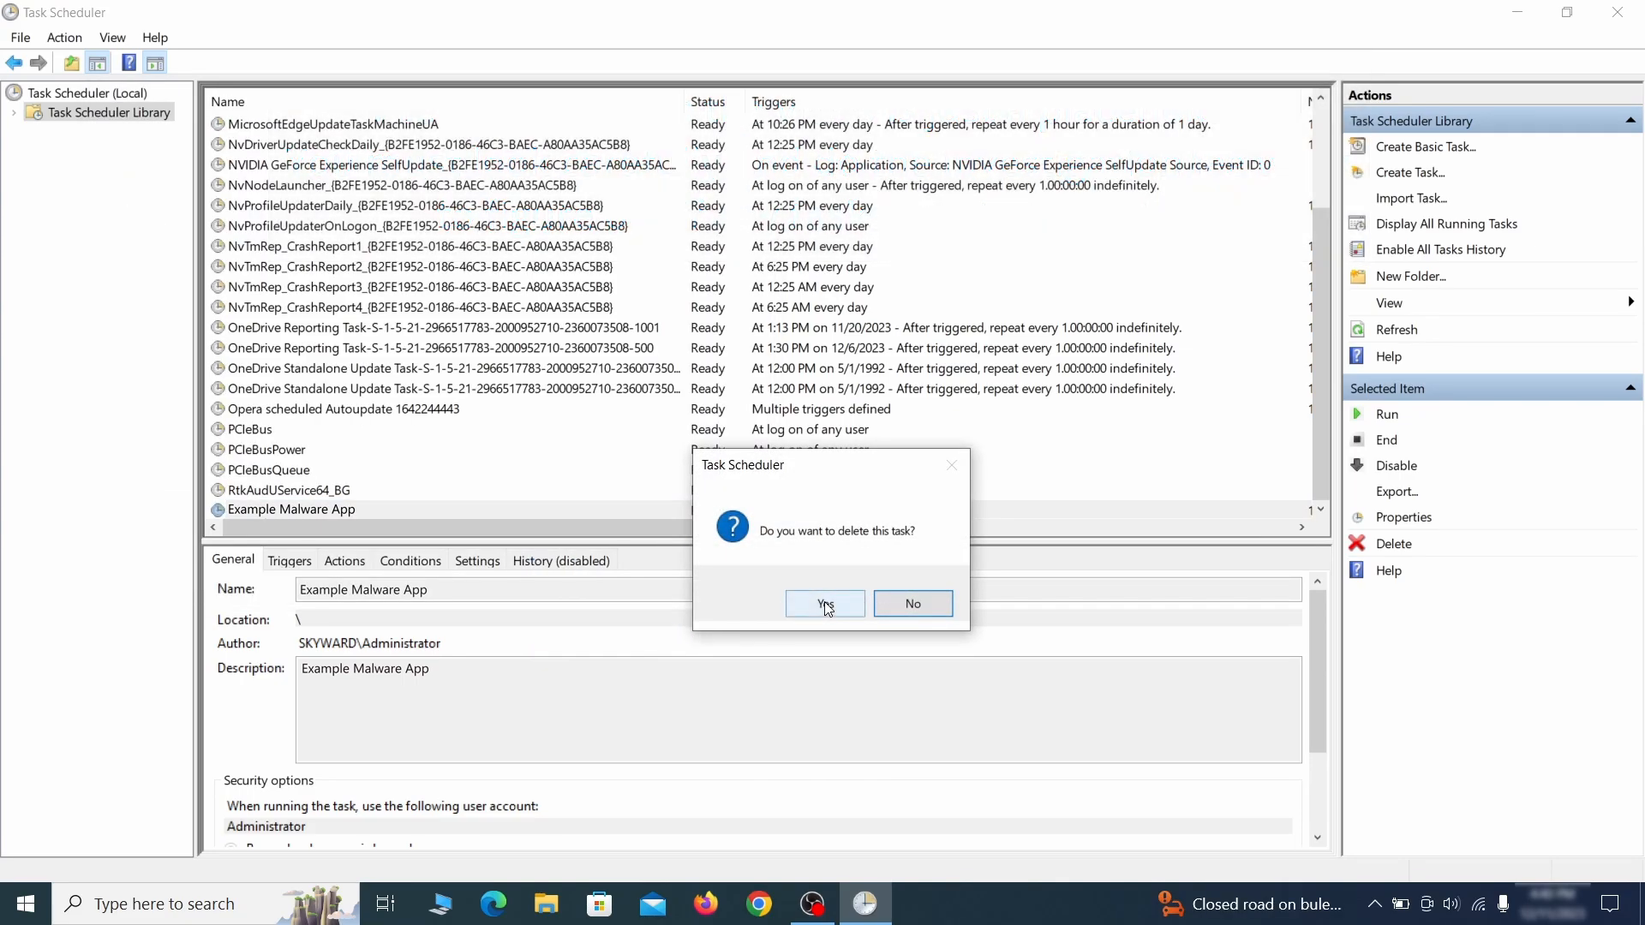
{"action": "left_click", "coordinate": [826, 604]}
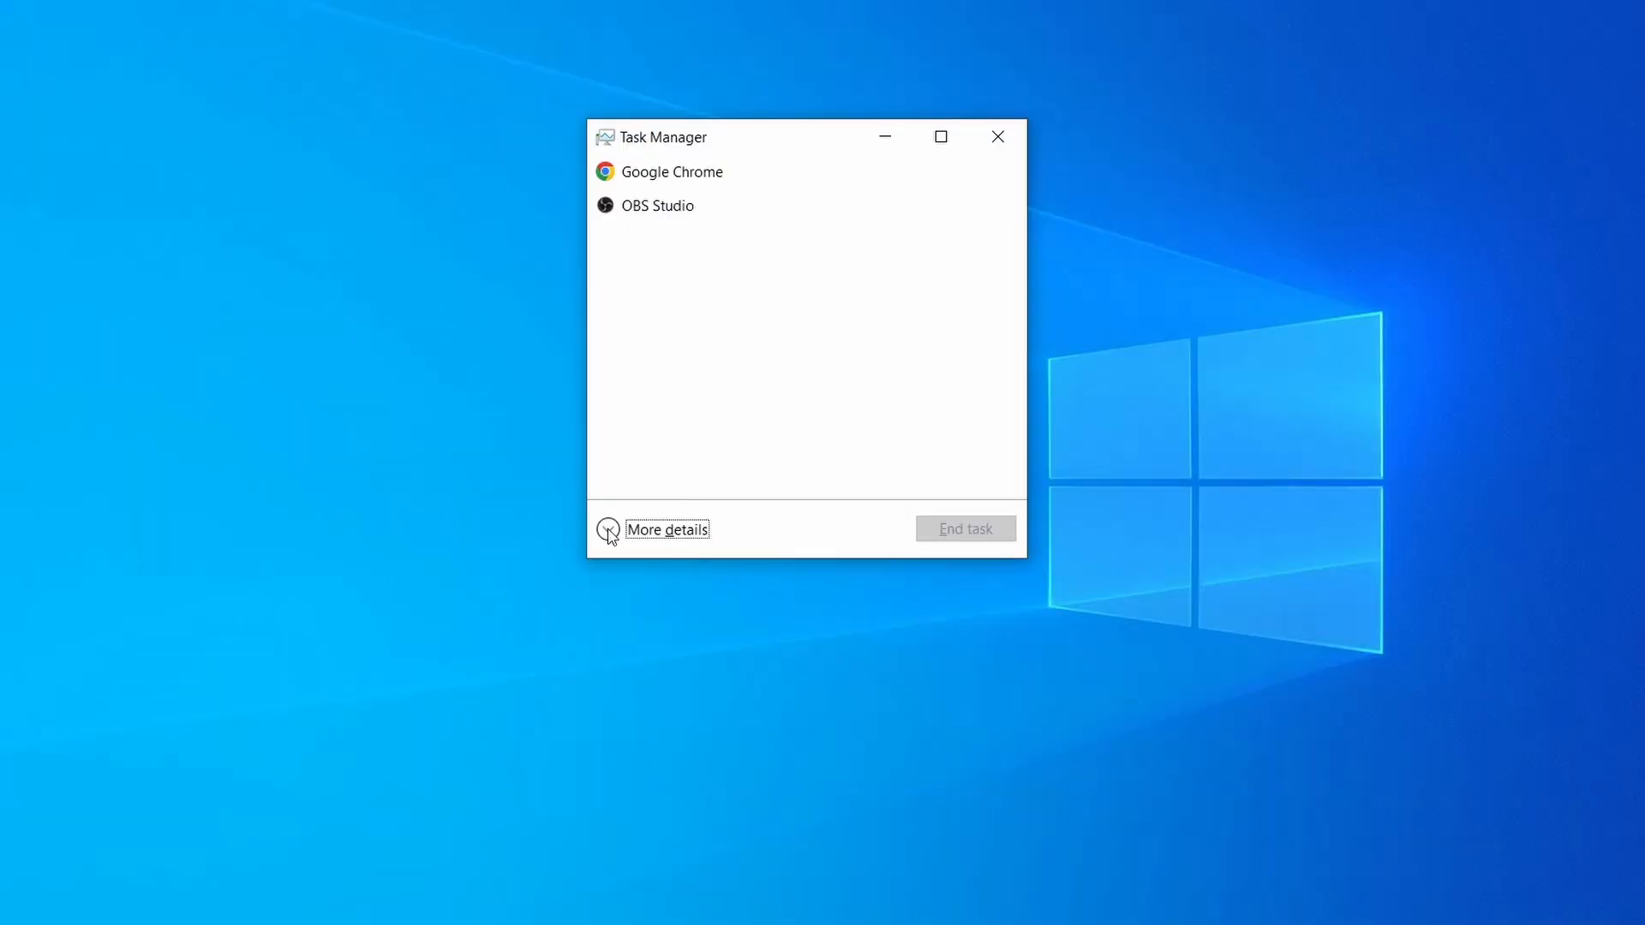
- Expand Task Manager to its detailed view and sort the processes by CPU and by memory usage
{"action": "left_click", "coordinate": [609, 531]}
{"action": "left_click", "coordinate": [809, 194]}
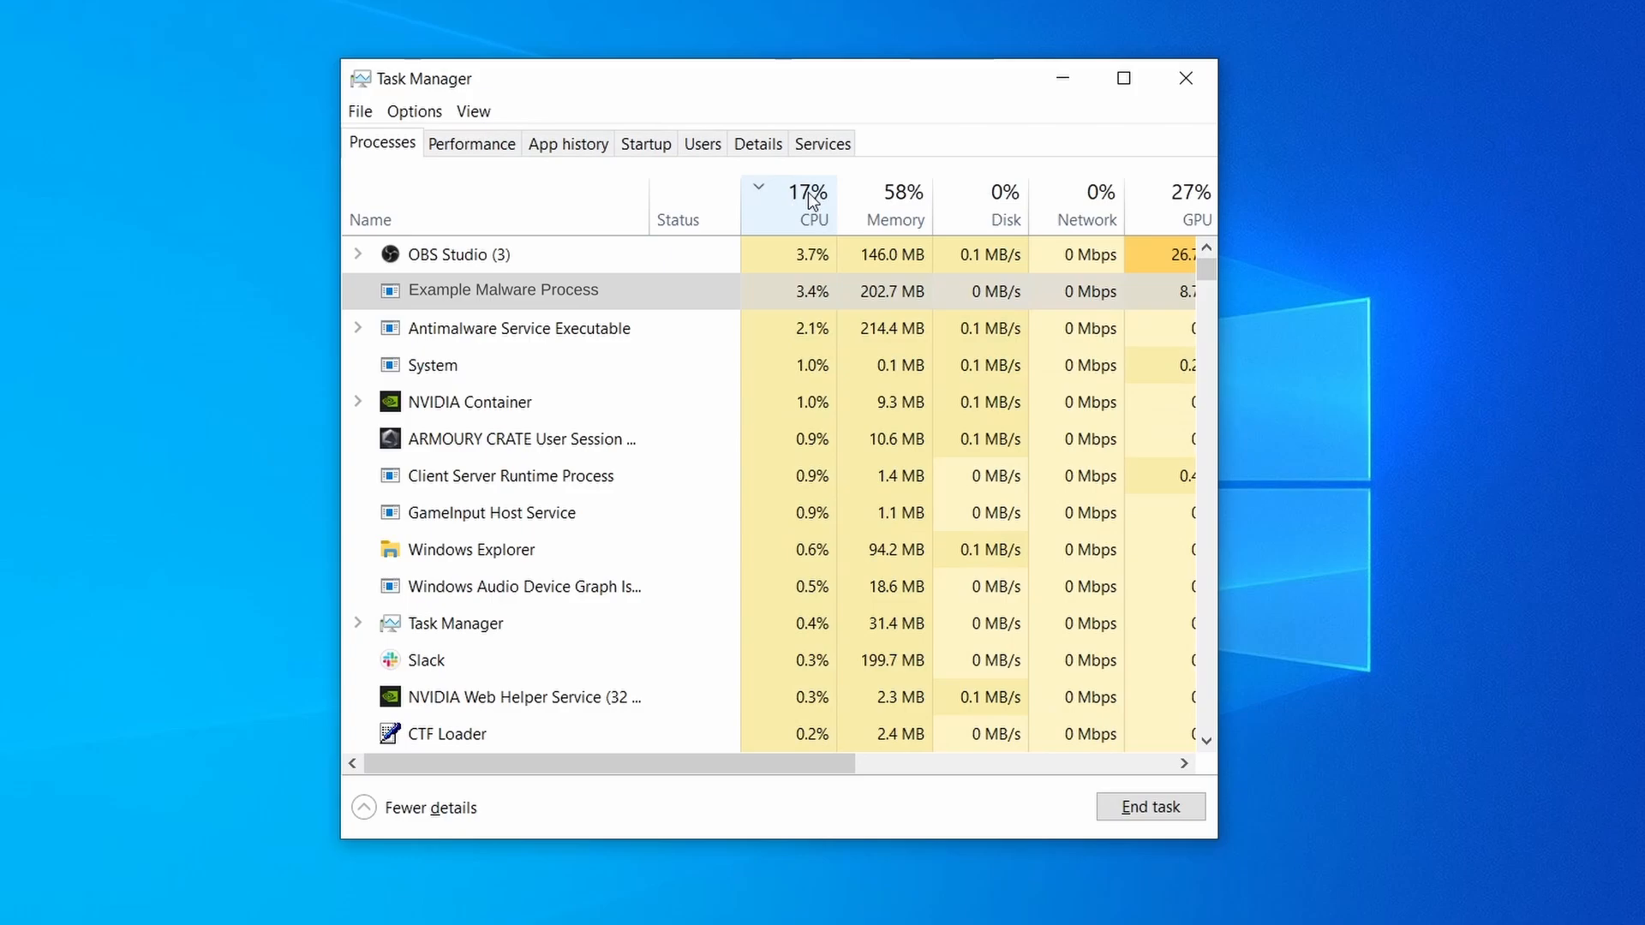
{"action": "left_click", "coordinate": [895, 201]}
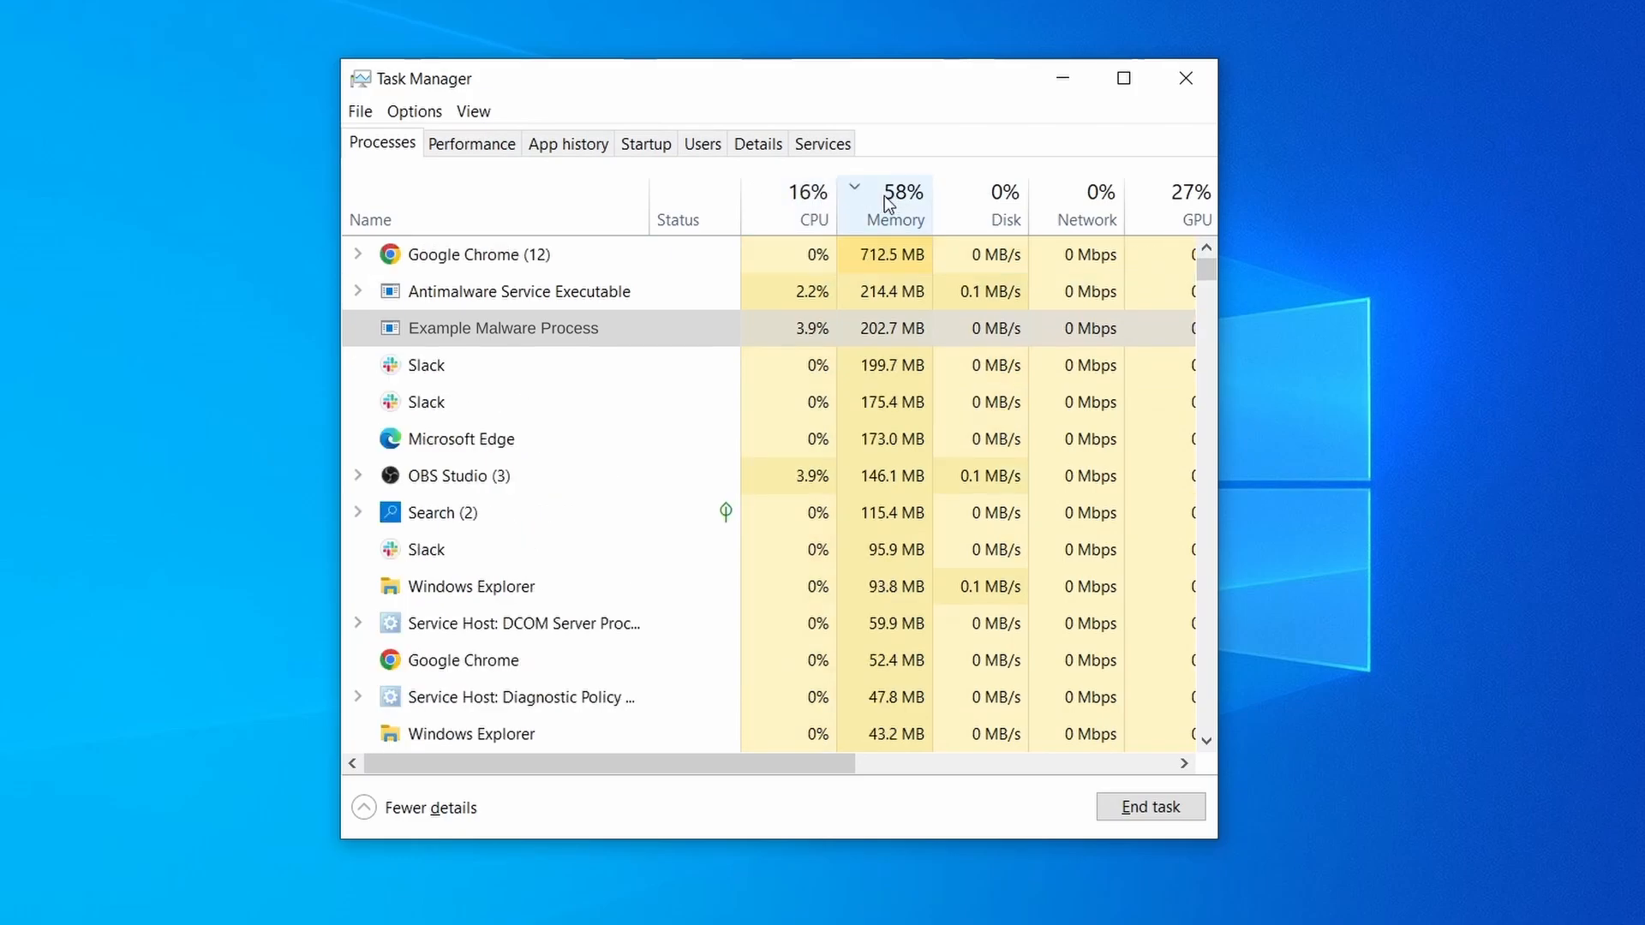
- Open the file location of Example Malware Process and delete all the files in that folder
{"action": "right_click", "coordinate": [786, 329]}
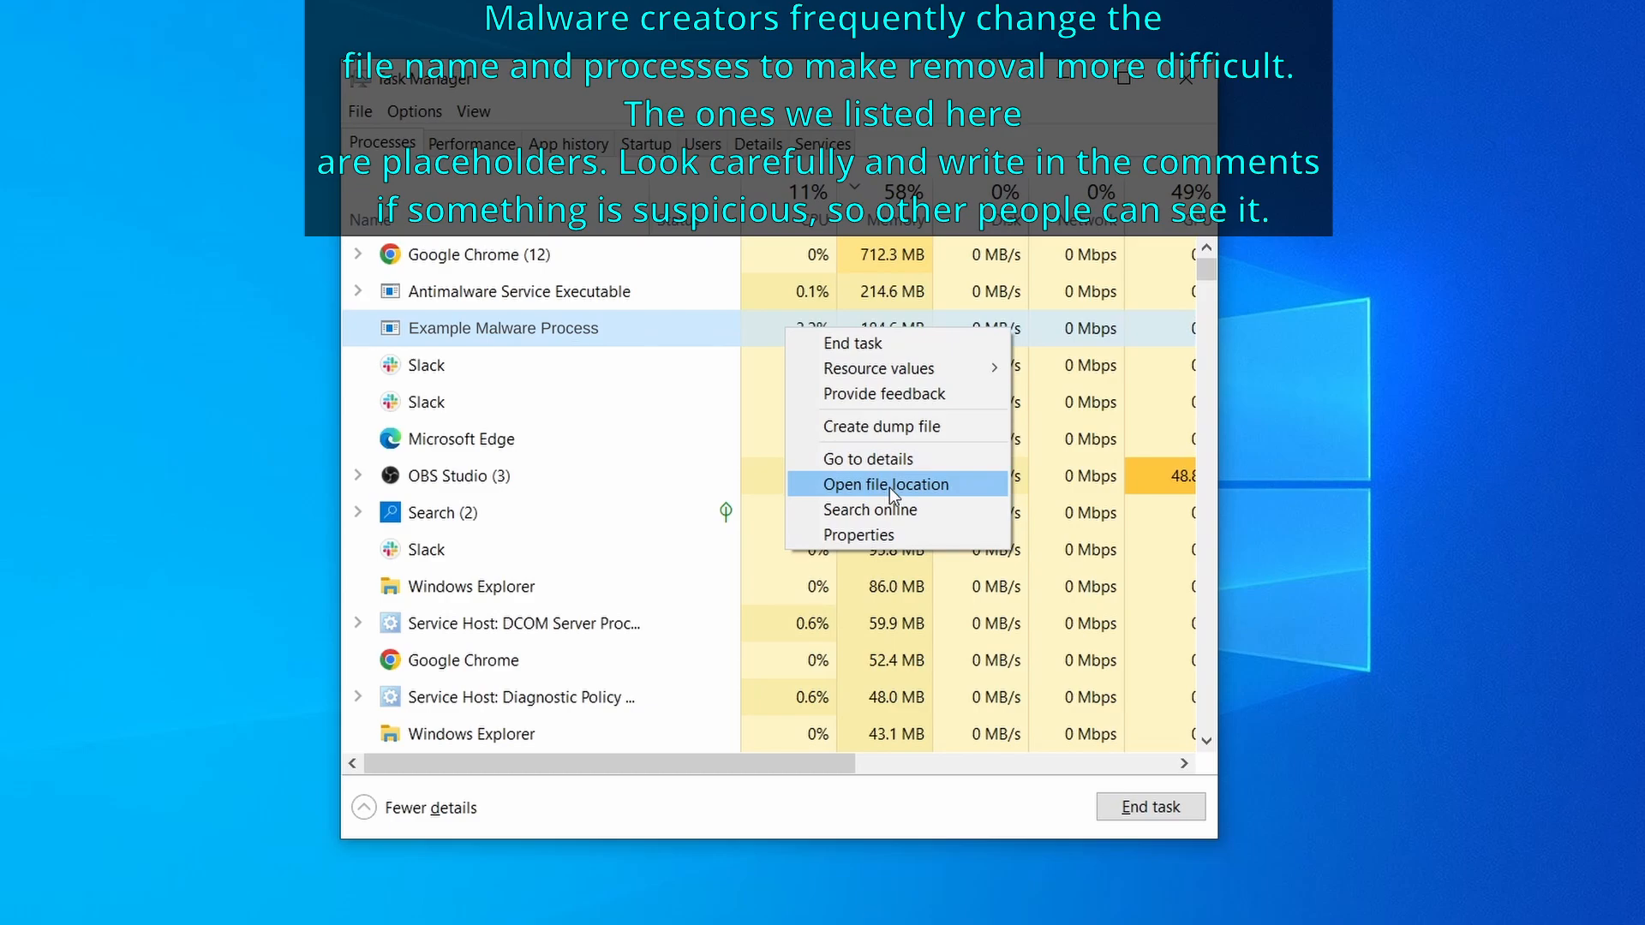
{"action": "left_click", "coordinate": [890, 485]}
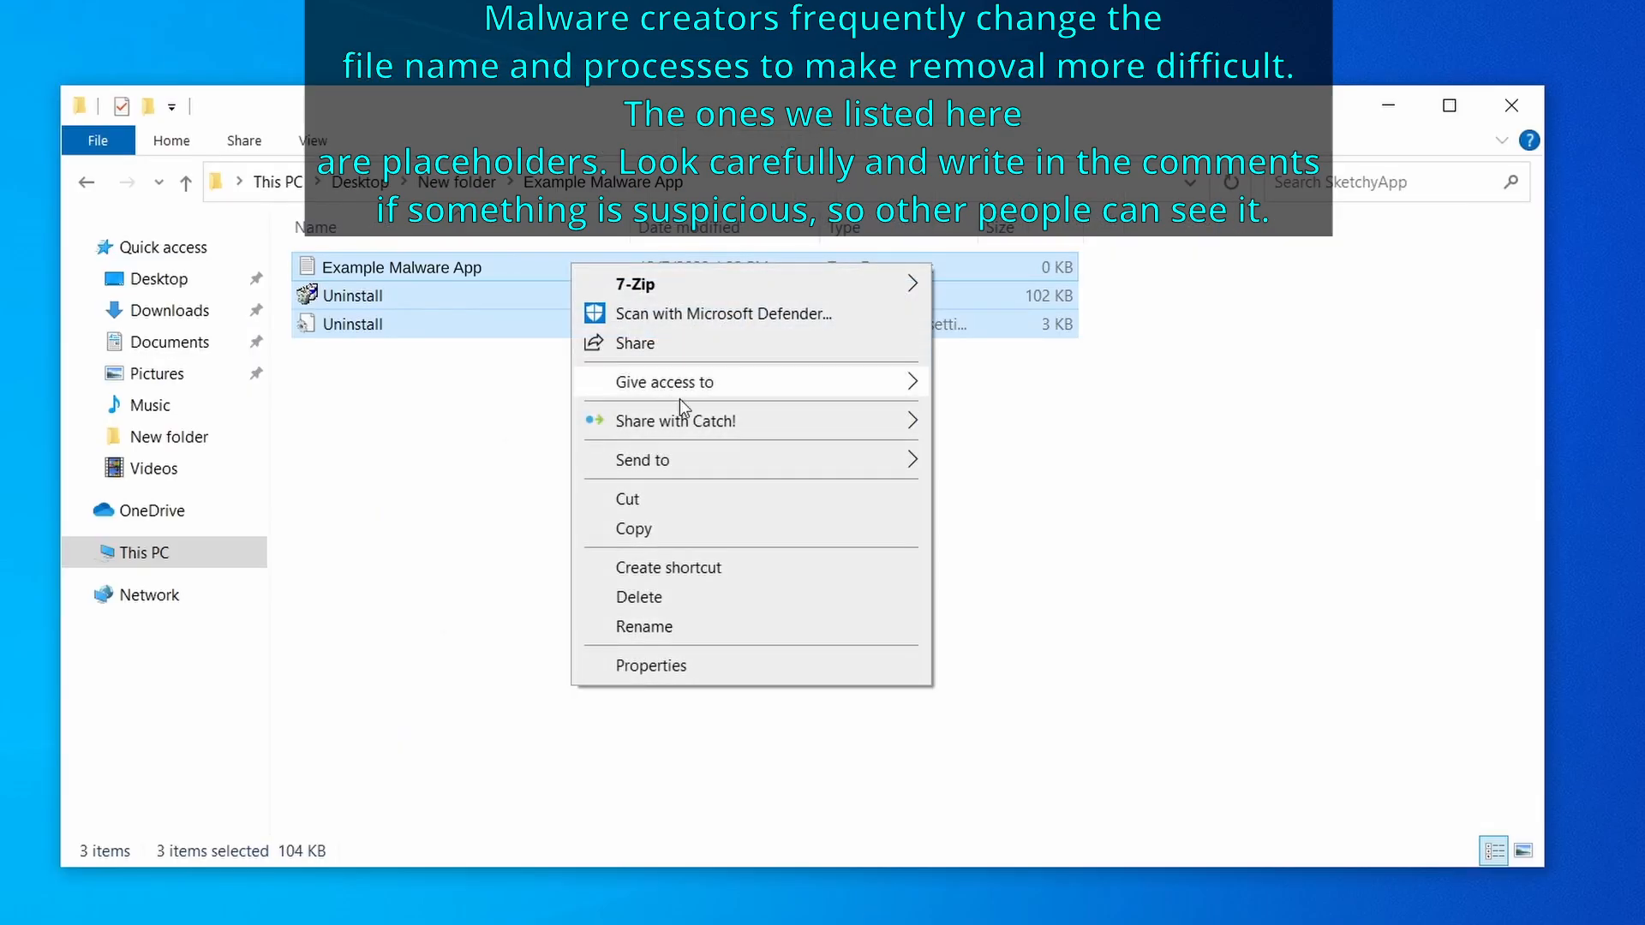
{"action": "left_click", "coordinate": [711, 595]}
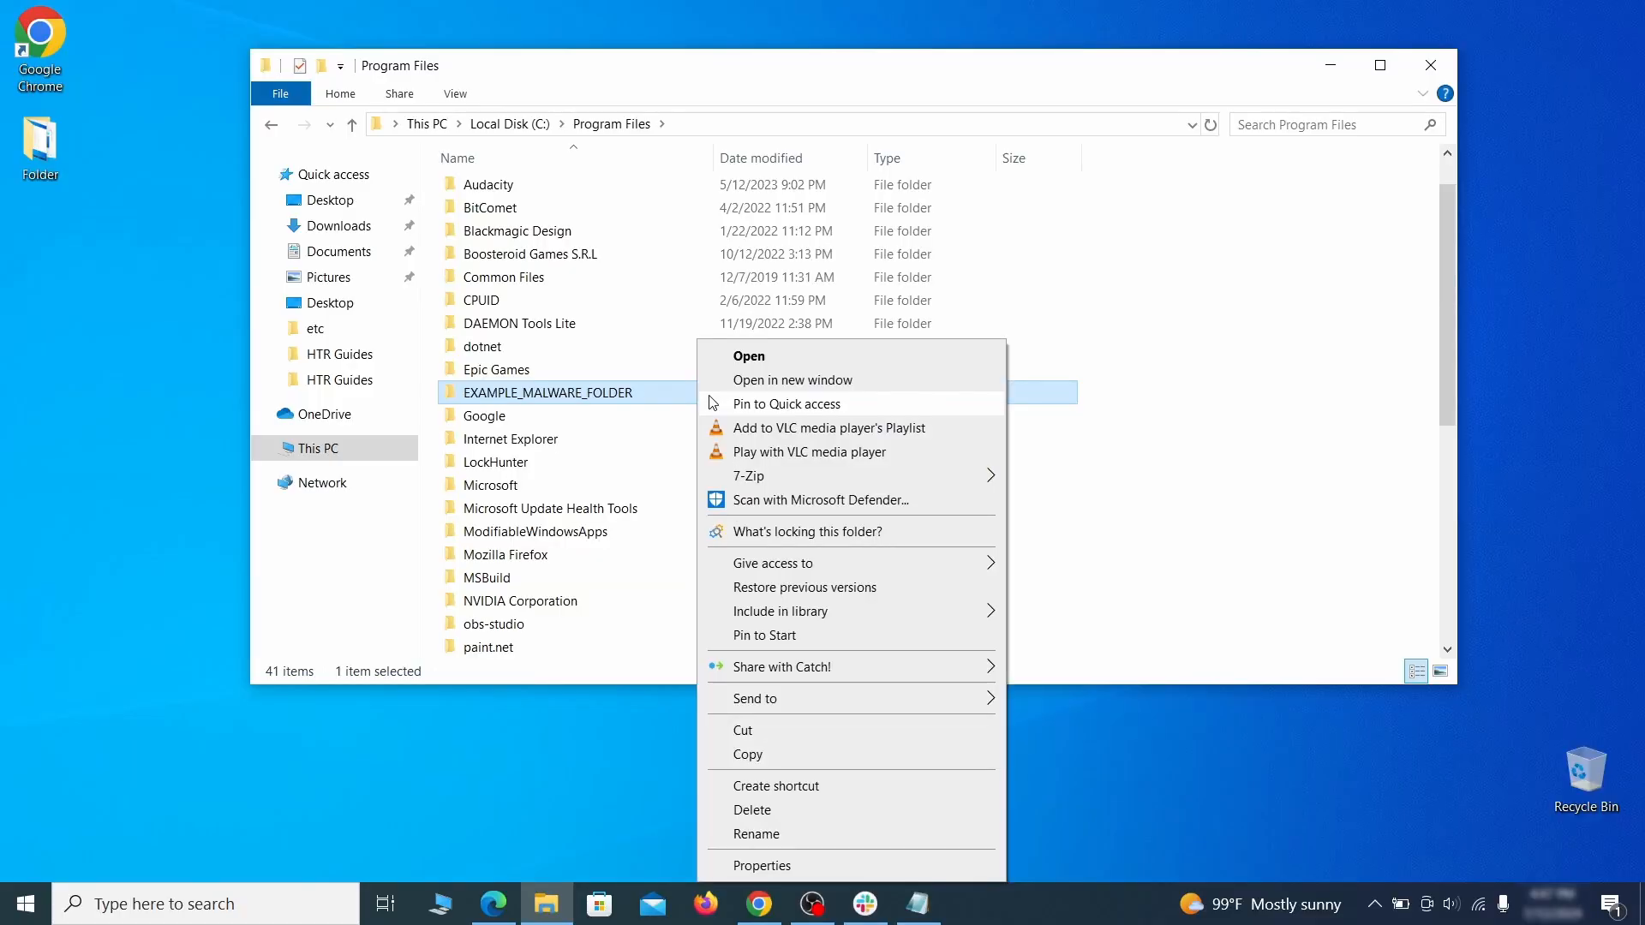
- Try to delete EXAMPLE_MALWARE_FOLDER from Program Files
{"action": "left_click", "coordinate": [786, 810]}
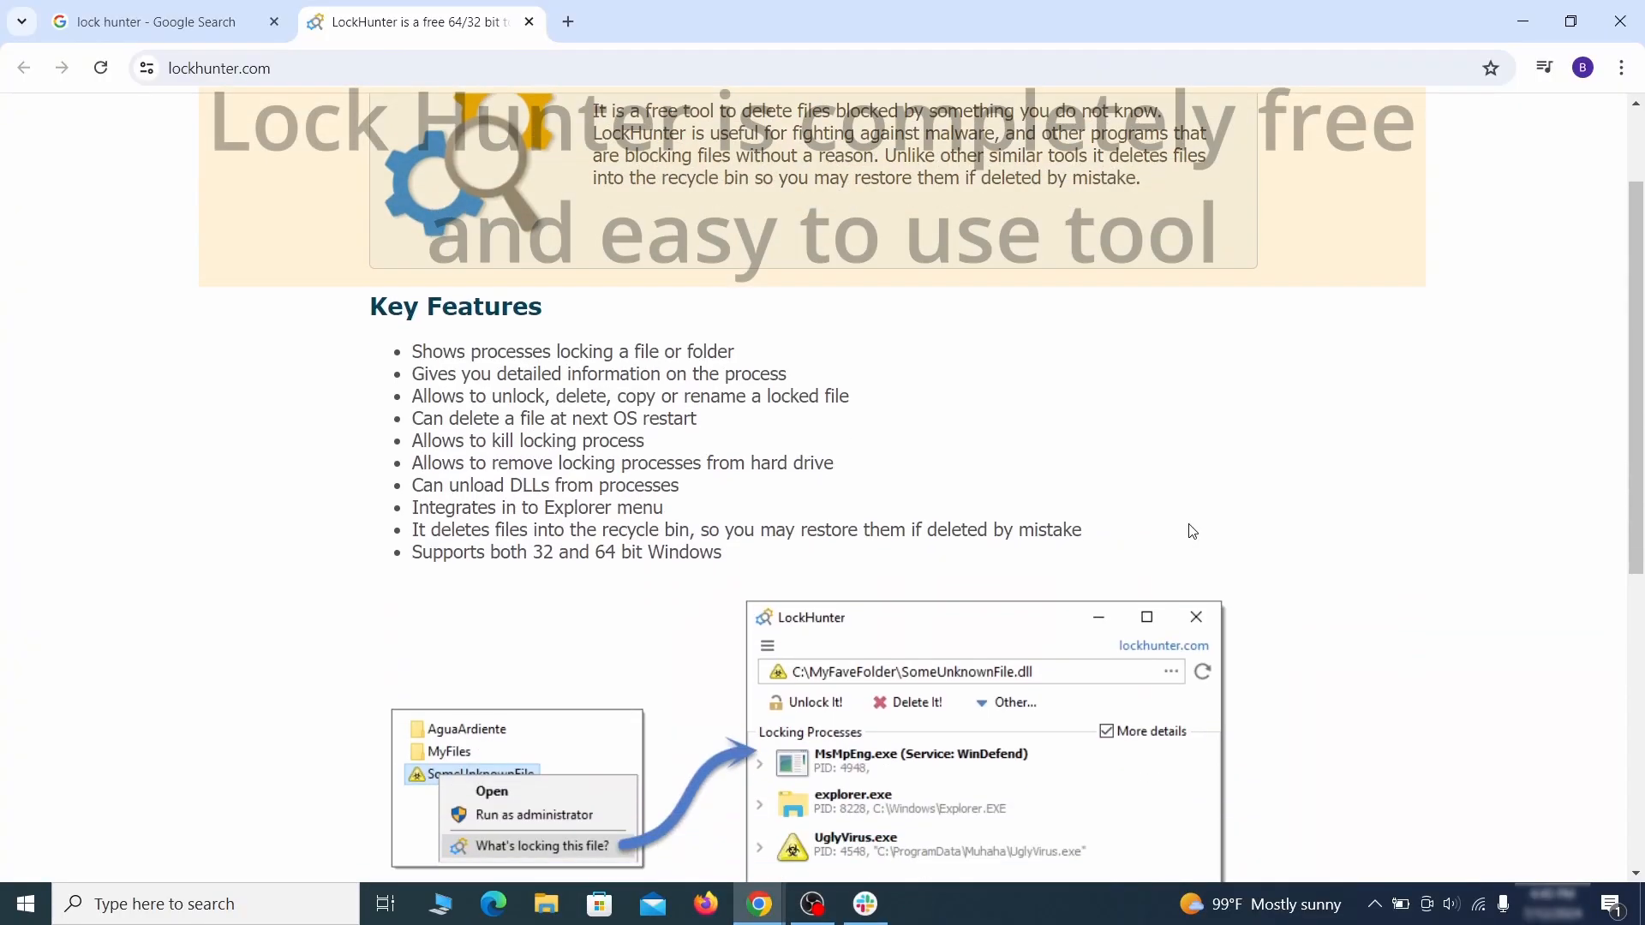
- Run the LockHunter setup downloaded from lockhunter.com and install the program
{"action": "scroll", "coordinate": [1190, 531], "scroll_direction": "down", "scroll_amount": 5}
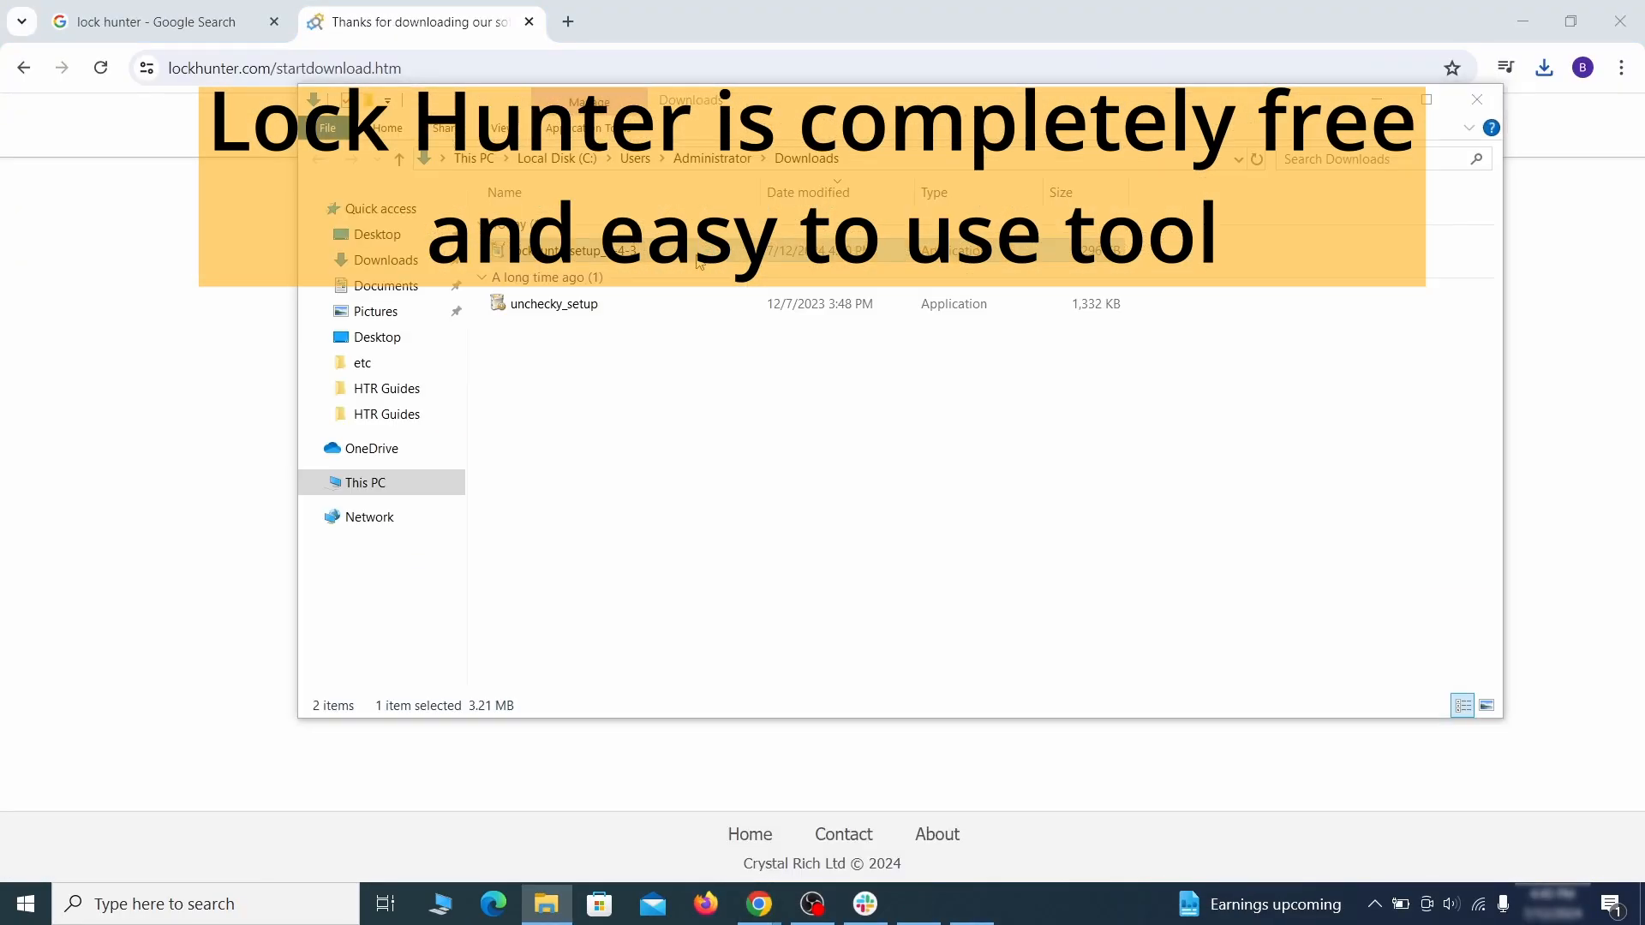
{"action": "double_click", "coordinate": [699, 261]}
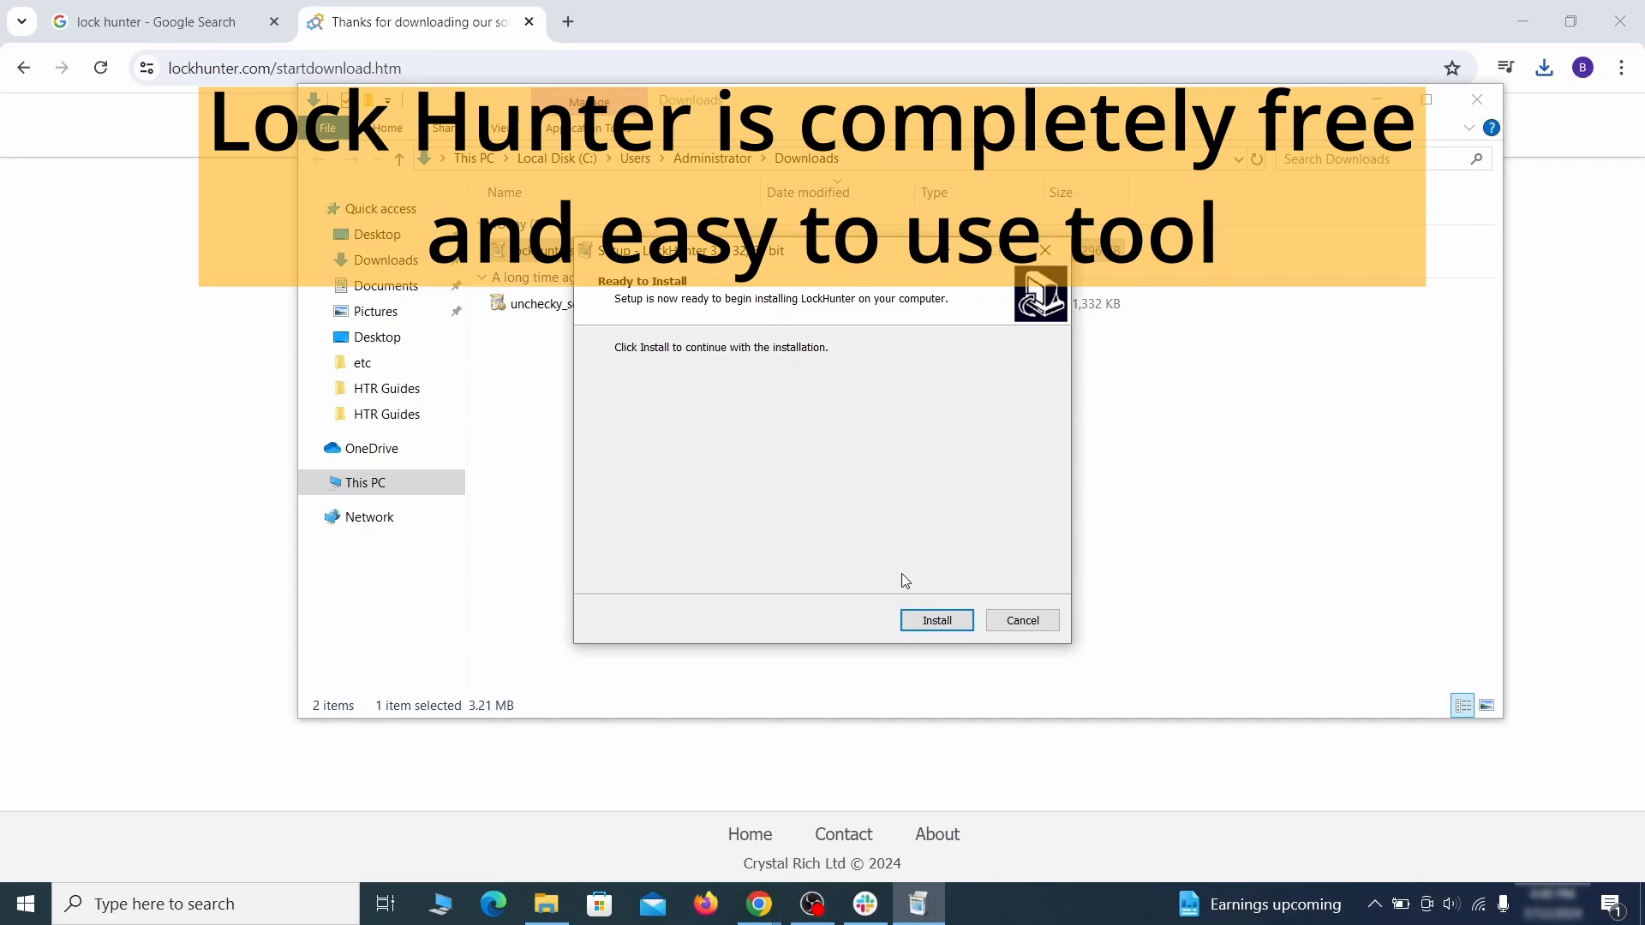
{"action": "left_click", "coordinate": [936, 620]}
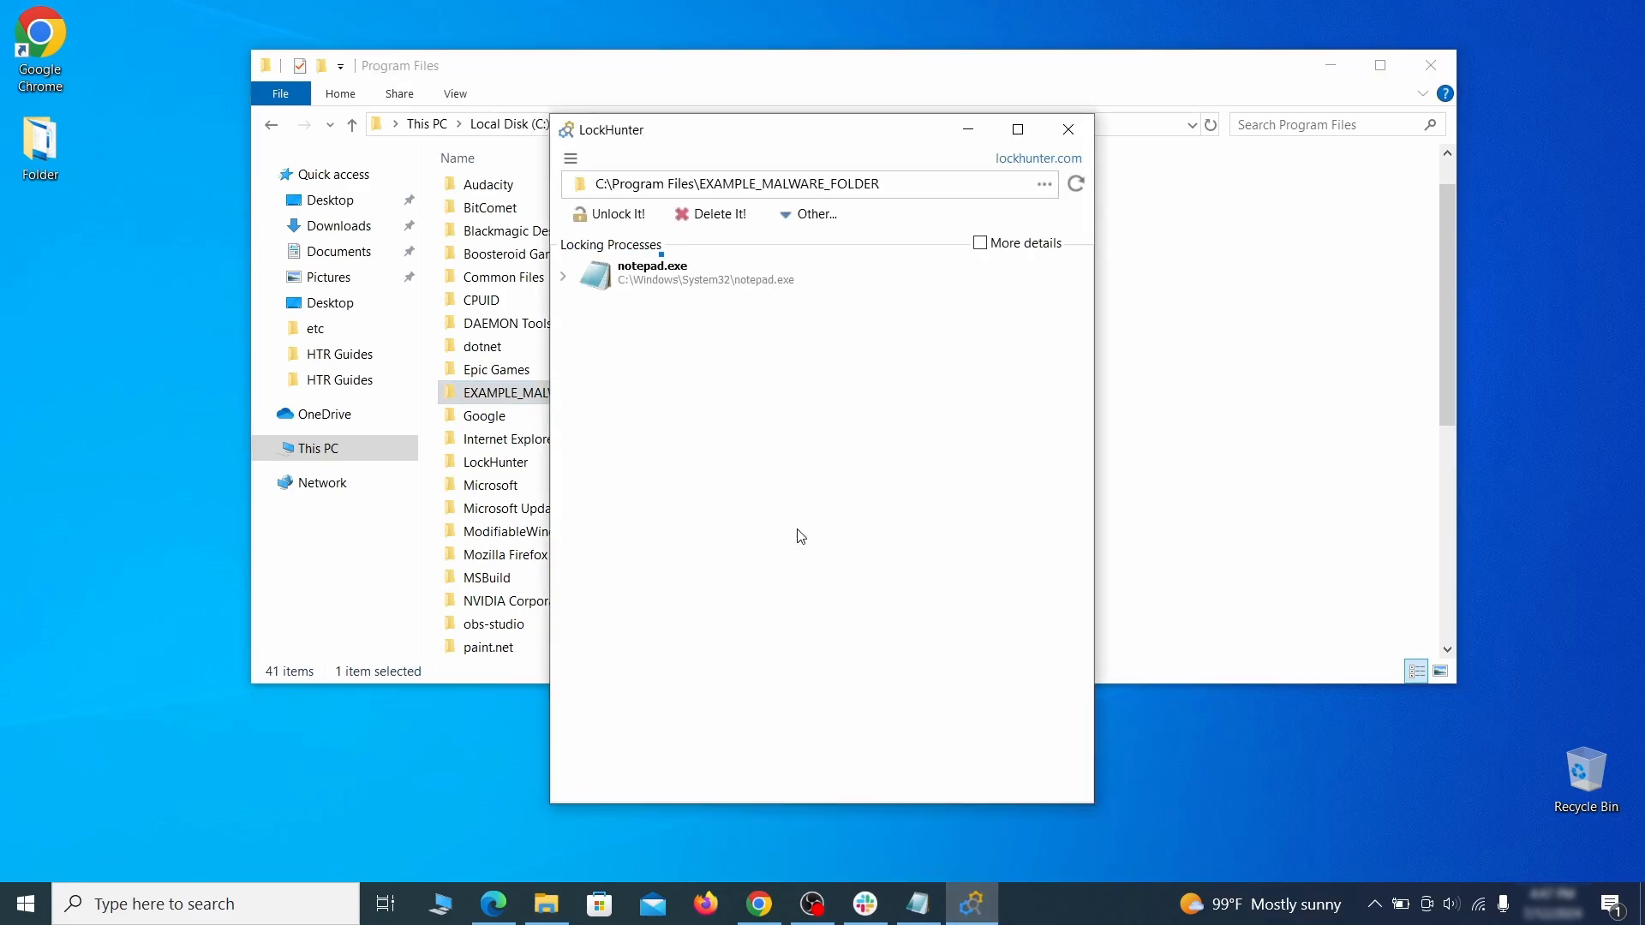
- Delete the locked EXAMPLE_MALWARE_FOLDER in Program Files with LockHunter and close LockHunter
{"action": "left_click", "coordinate": [733, 221]}
{"action": "left_click", "coordinate": [907, 536]}
{"action": "left_click", "coordinate": [1068, 131]}
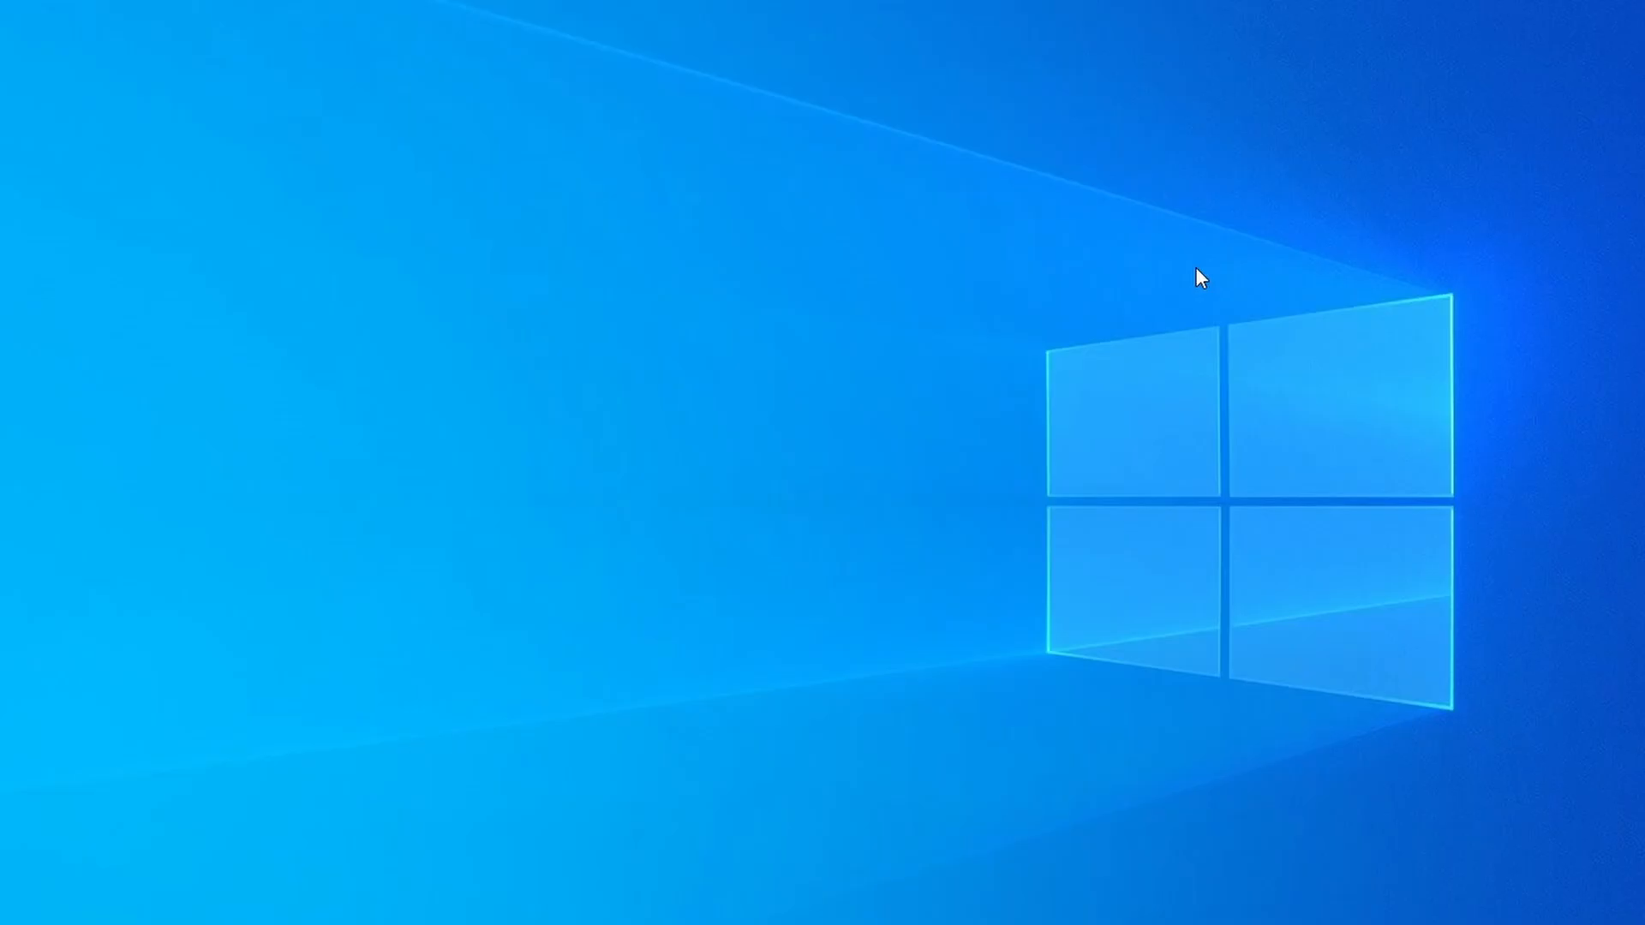
- Open Task Manager, sort the processes by CPU and memory usage, and look through them for suspicious entries
{"action": "key", "text": "ctrl+shift+Escape"}
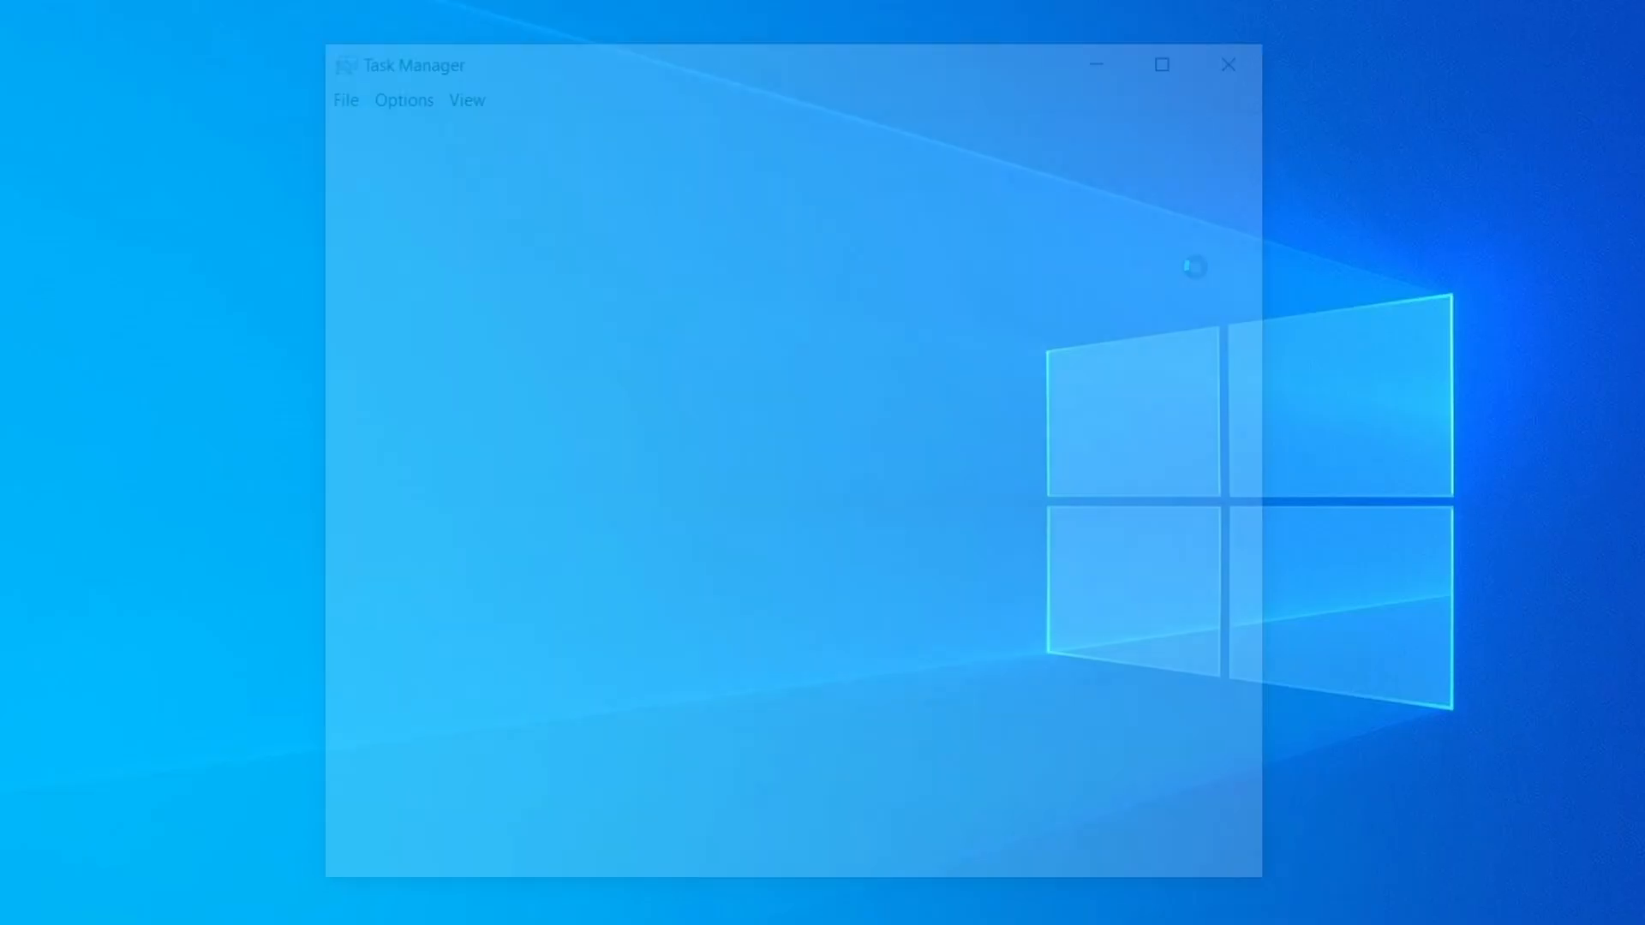
{"action": "left_click", "coordinate": [789, 202]}
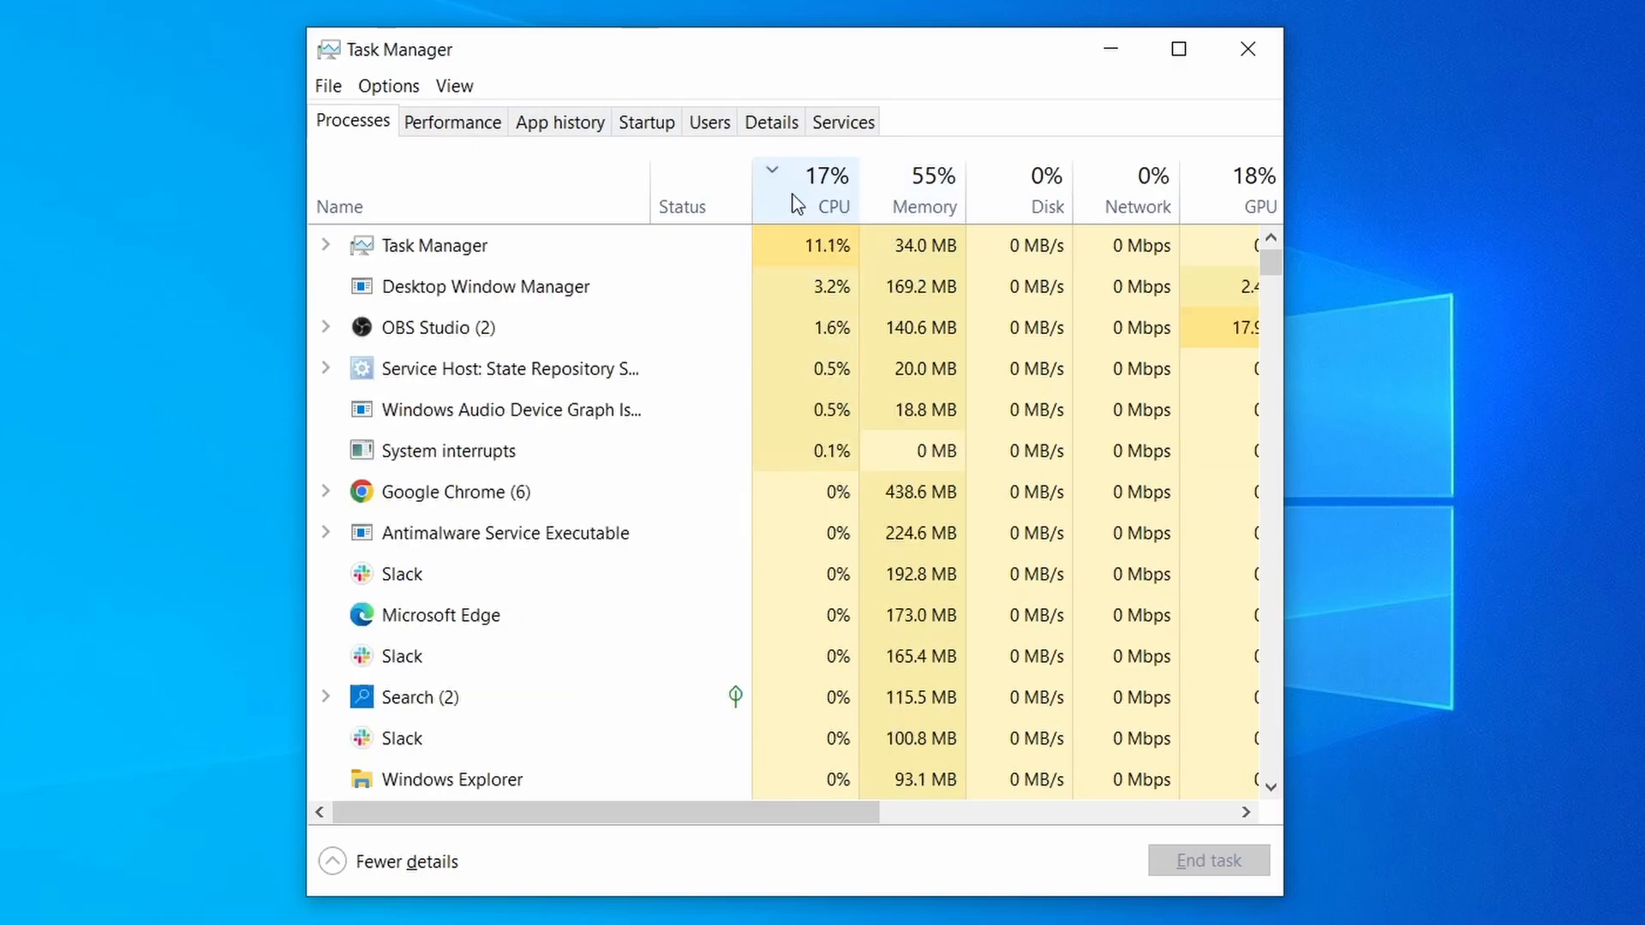
{"action": "left_click", "coordinate": [934, 189]}
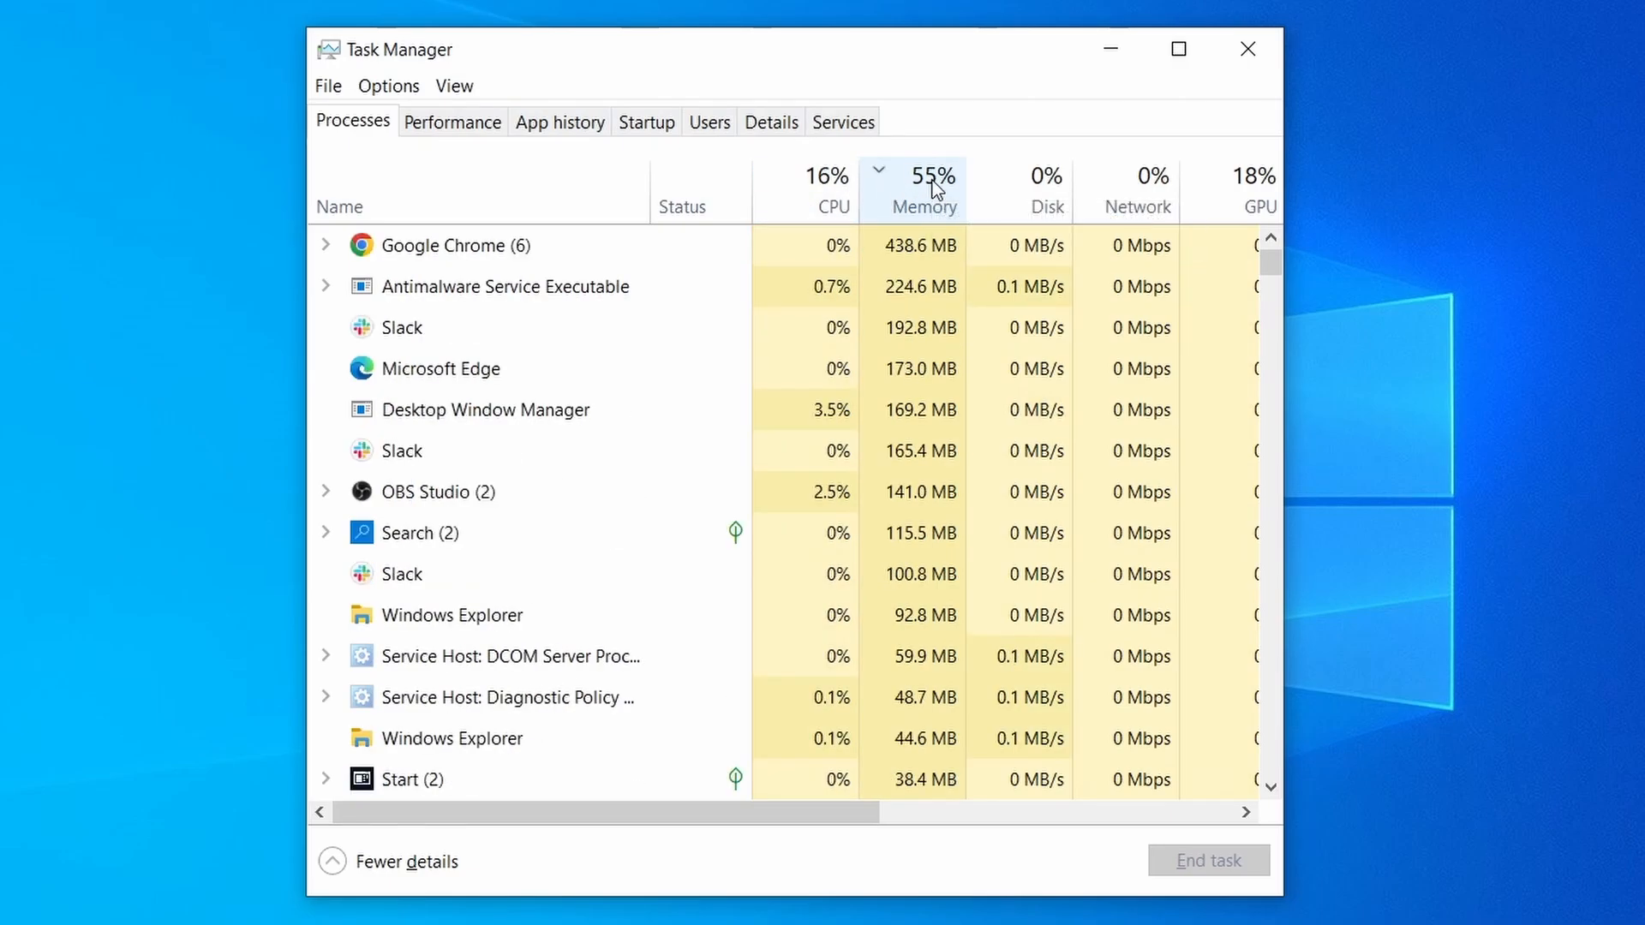
{"action": "scroll", "coordinate": [714, 577], "scroll_direction": "down", "scroll_amount": 2}
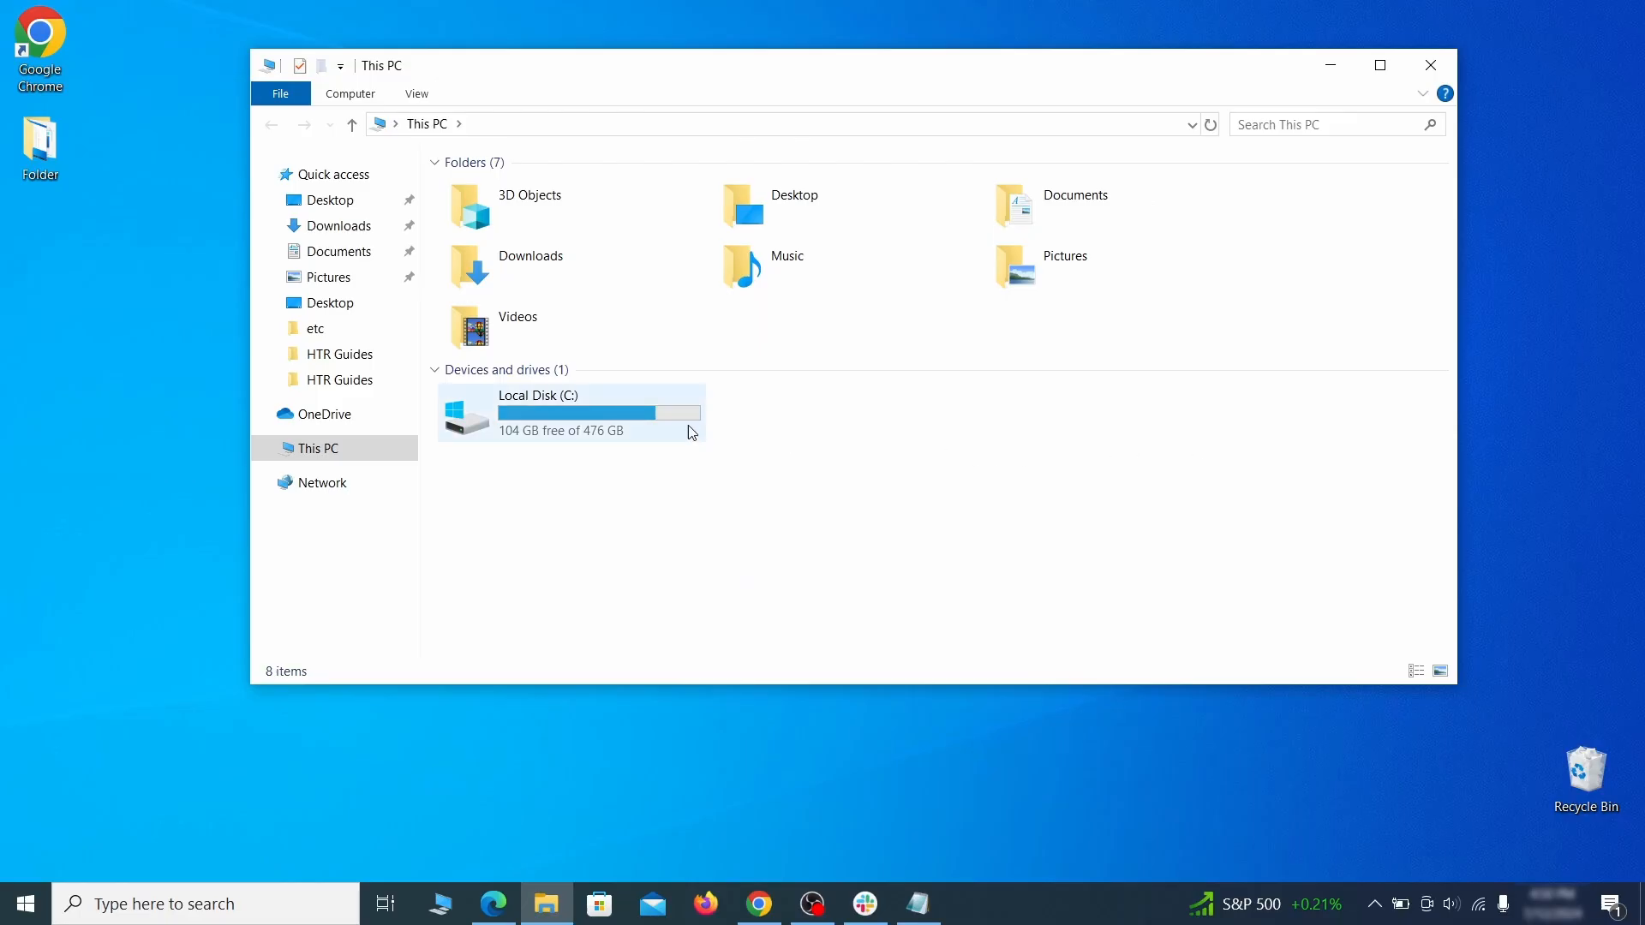
- Open the AppData\Roaming folder of the personal user profile on Local Disk (C:)
{"action": "double_click", "coordinate": [687, 429]}
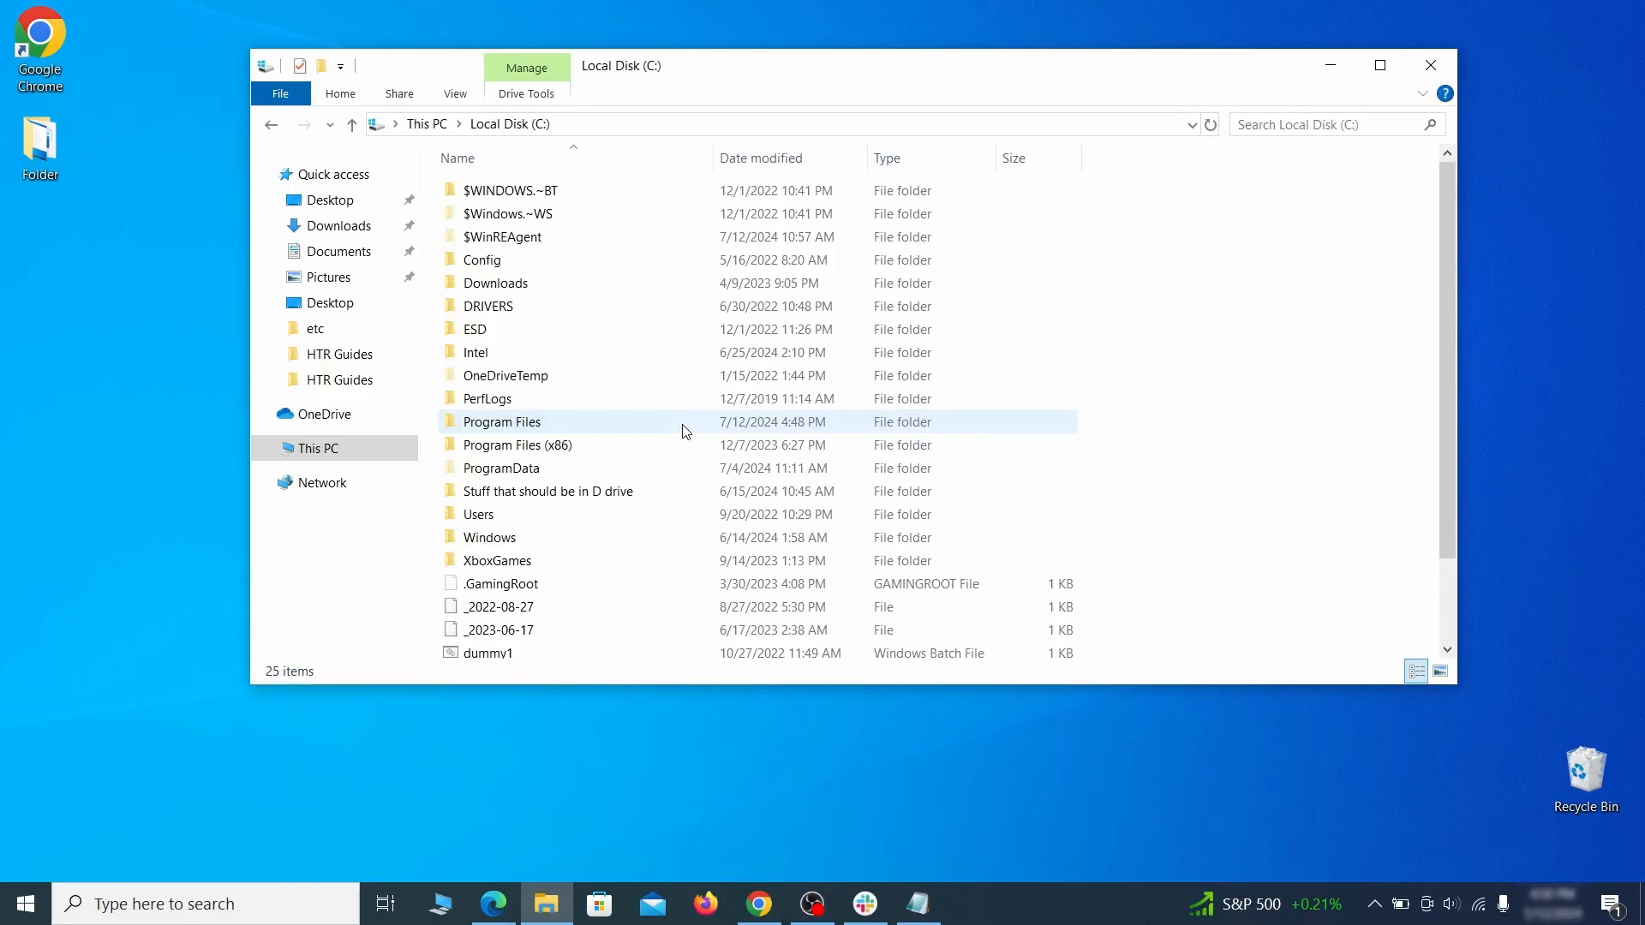
{"action": "double_click", "coordinate": [523, 517]}
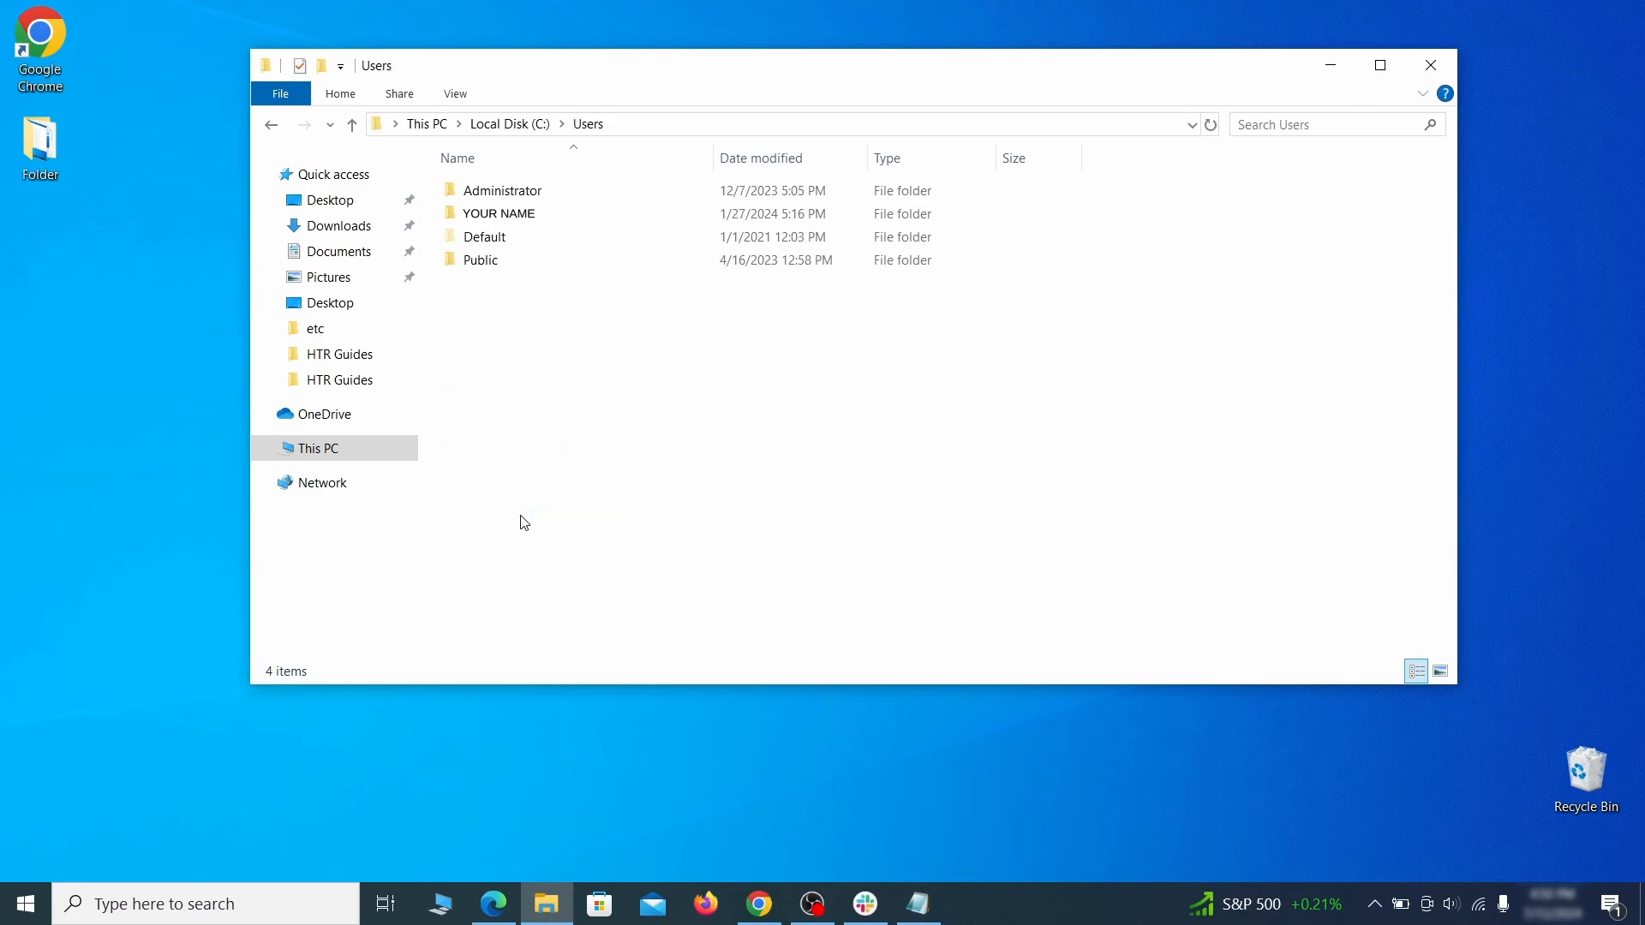
{"action": "double_click", "coordinate": [692, 220]}
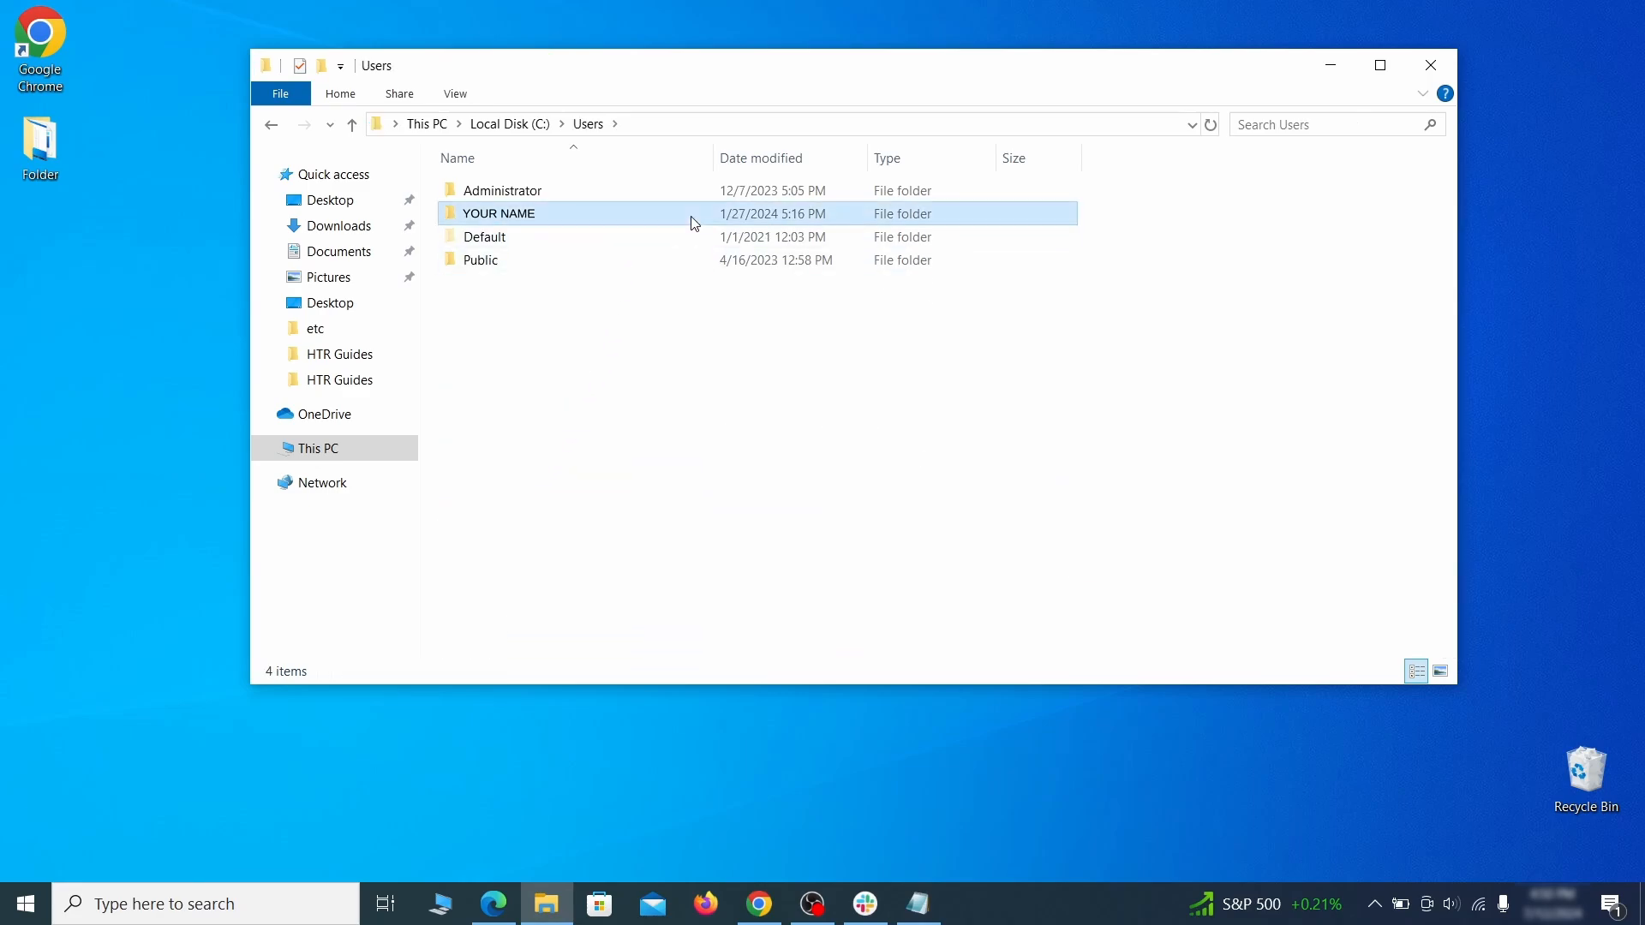
{"action": "double_click", "coordinate": [681, 307]}
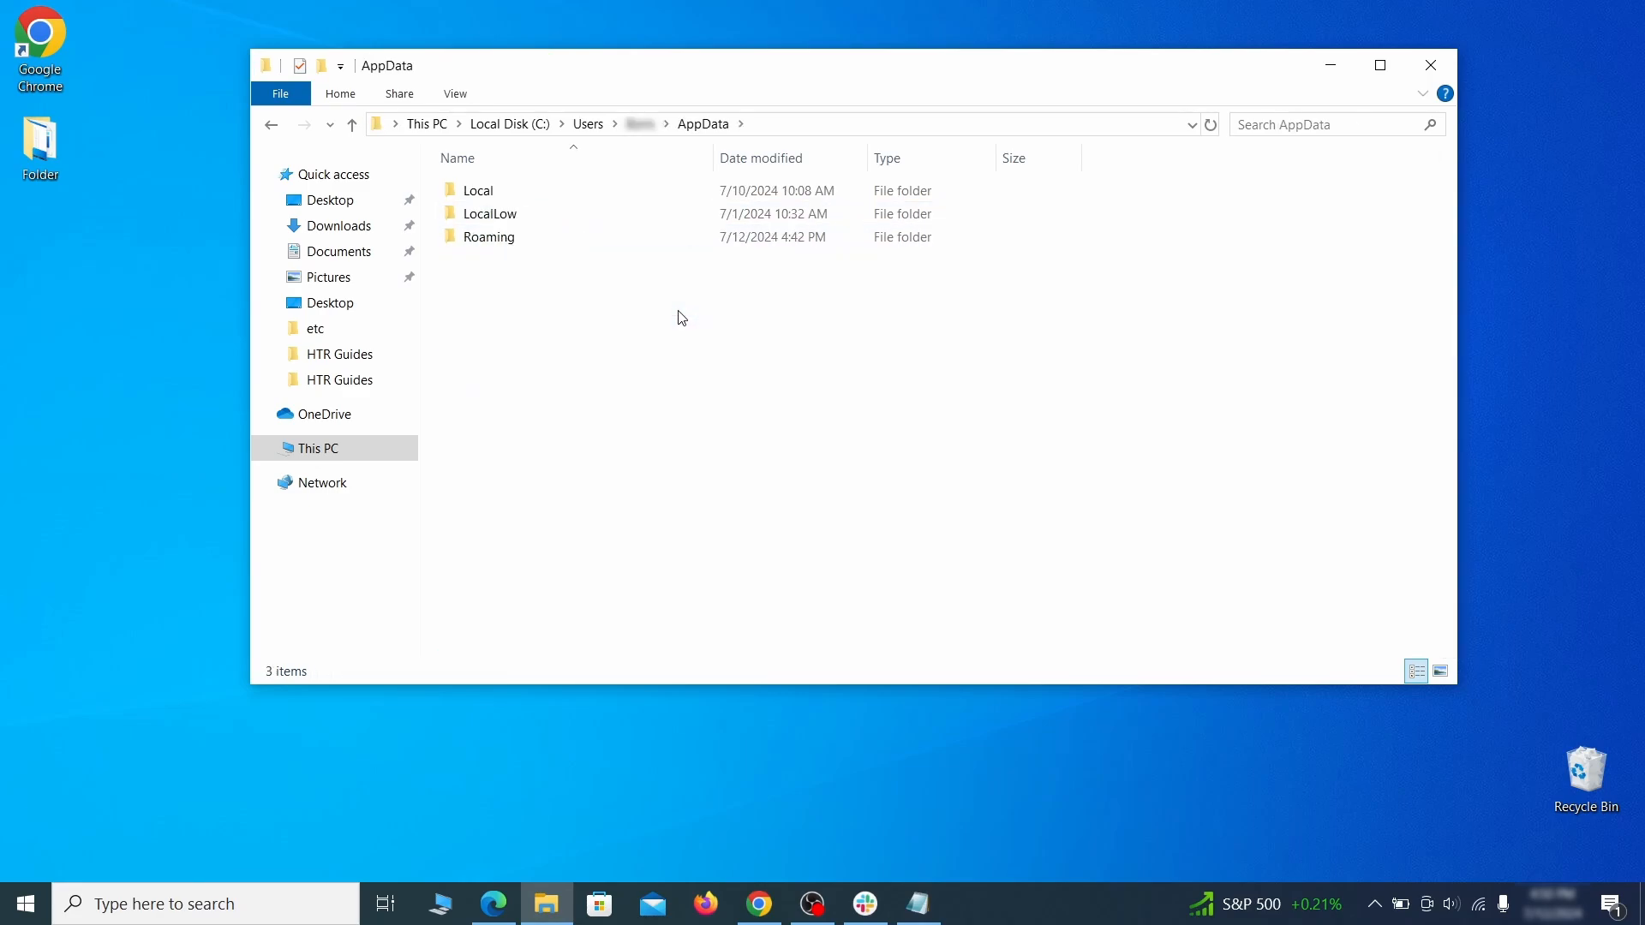
{"action": "double_click", "coordinate": [676, 240]}
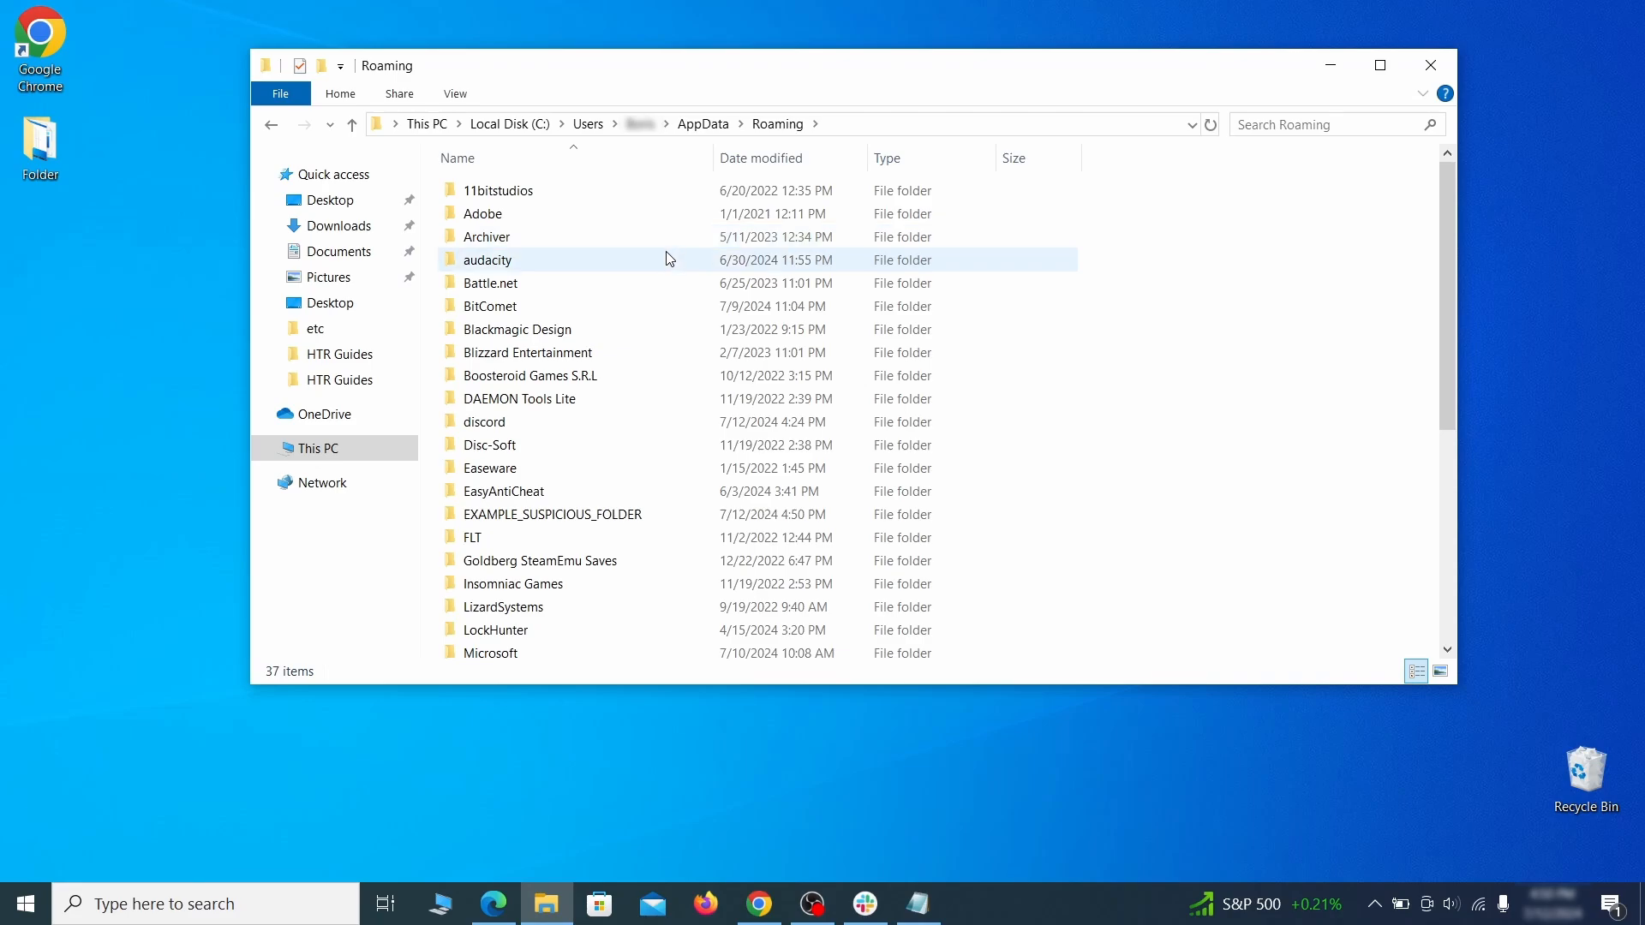
- Try to delete EXAMPLE_SUSPICIOUS_FOLDER from the Roaming folder
{"action": "scroll", "coordinate": [661, 291], "scroll_direction": "down", "scroll_amount": 1}
{"action": "scroll", "coordinate": [660, 309], "scroll_direction": "down", "scroll_amount": 1}
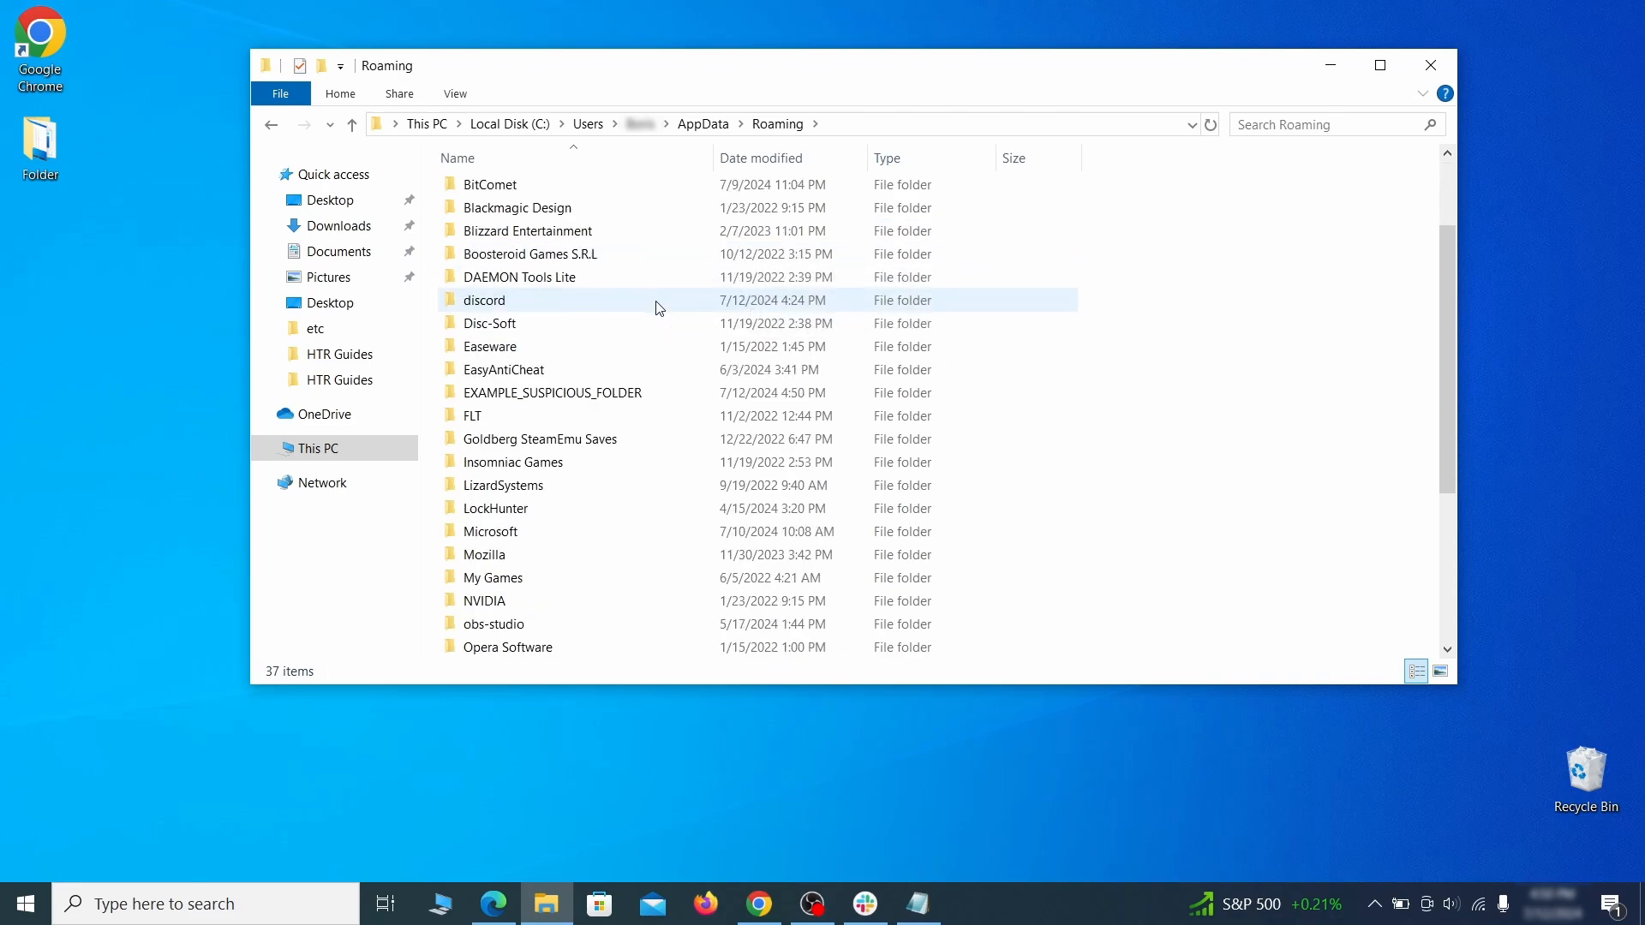
{"action": "left_click", "coordinate": [678, 396]}
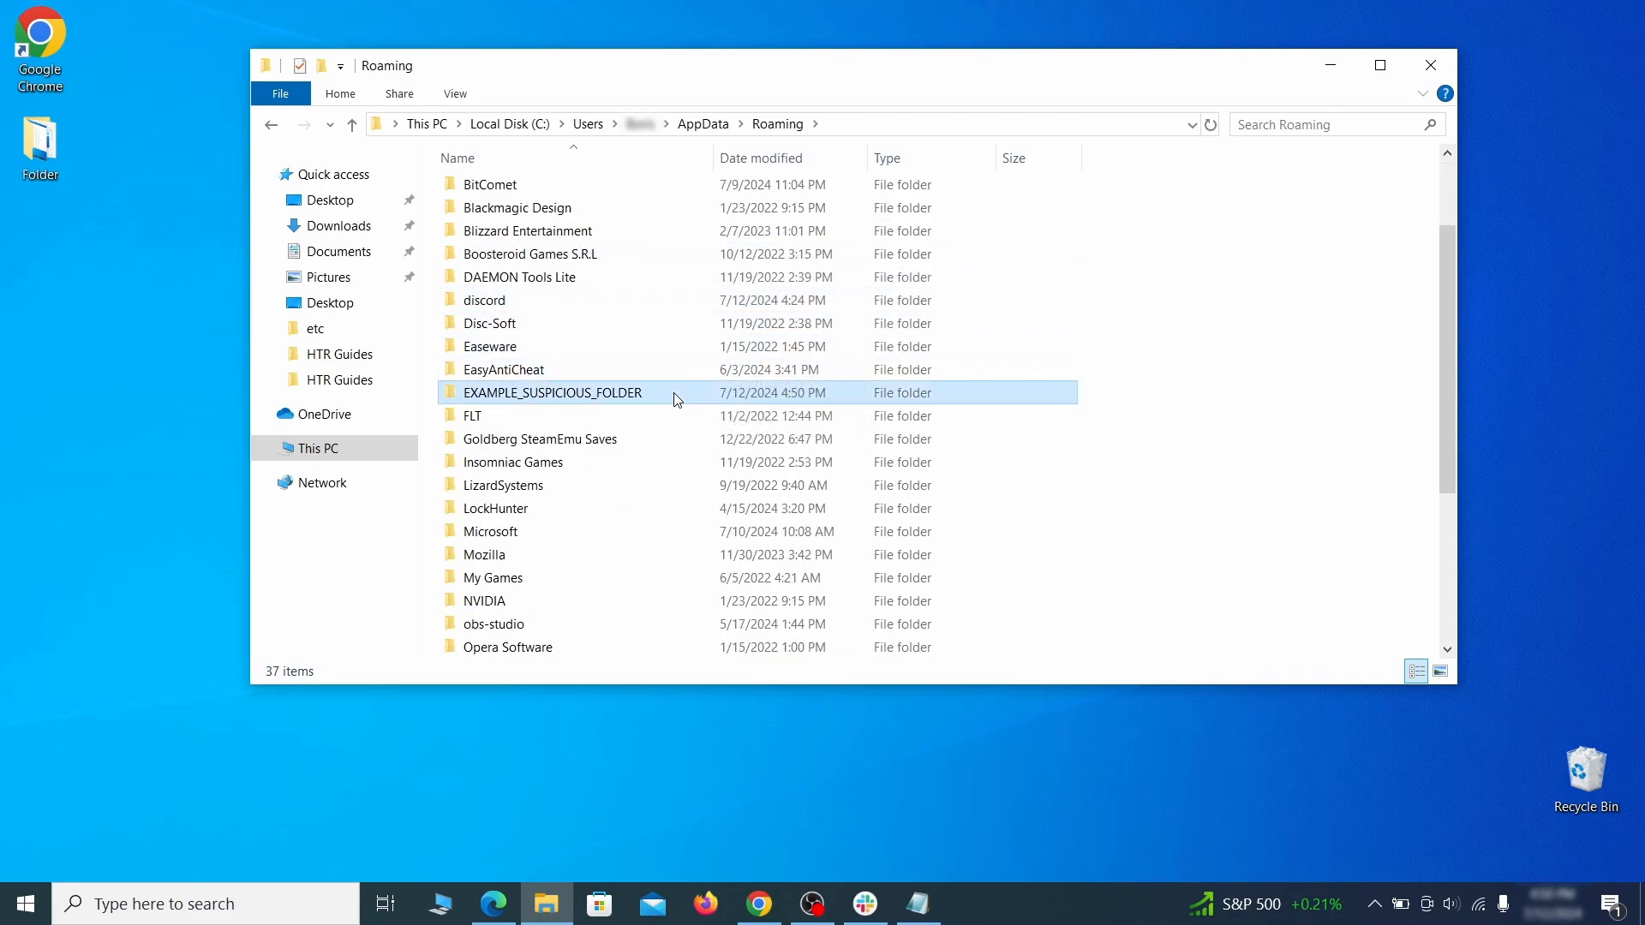
{"action": "right_click", "coordinate": [735, 397]}
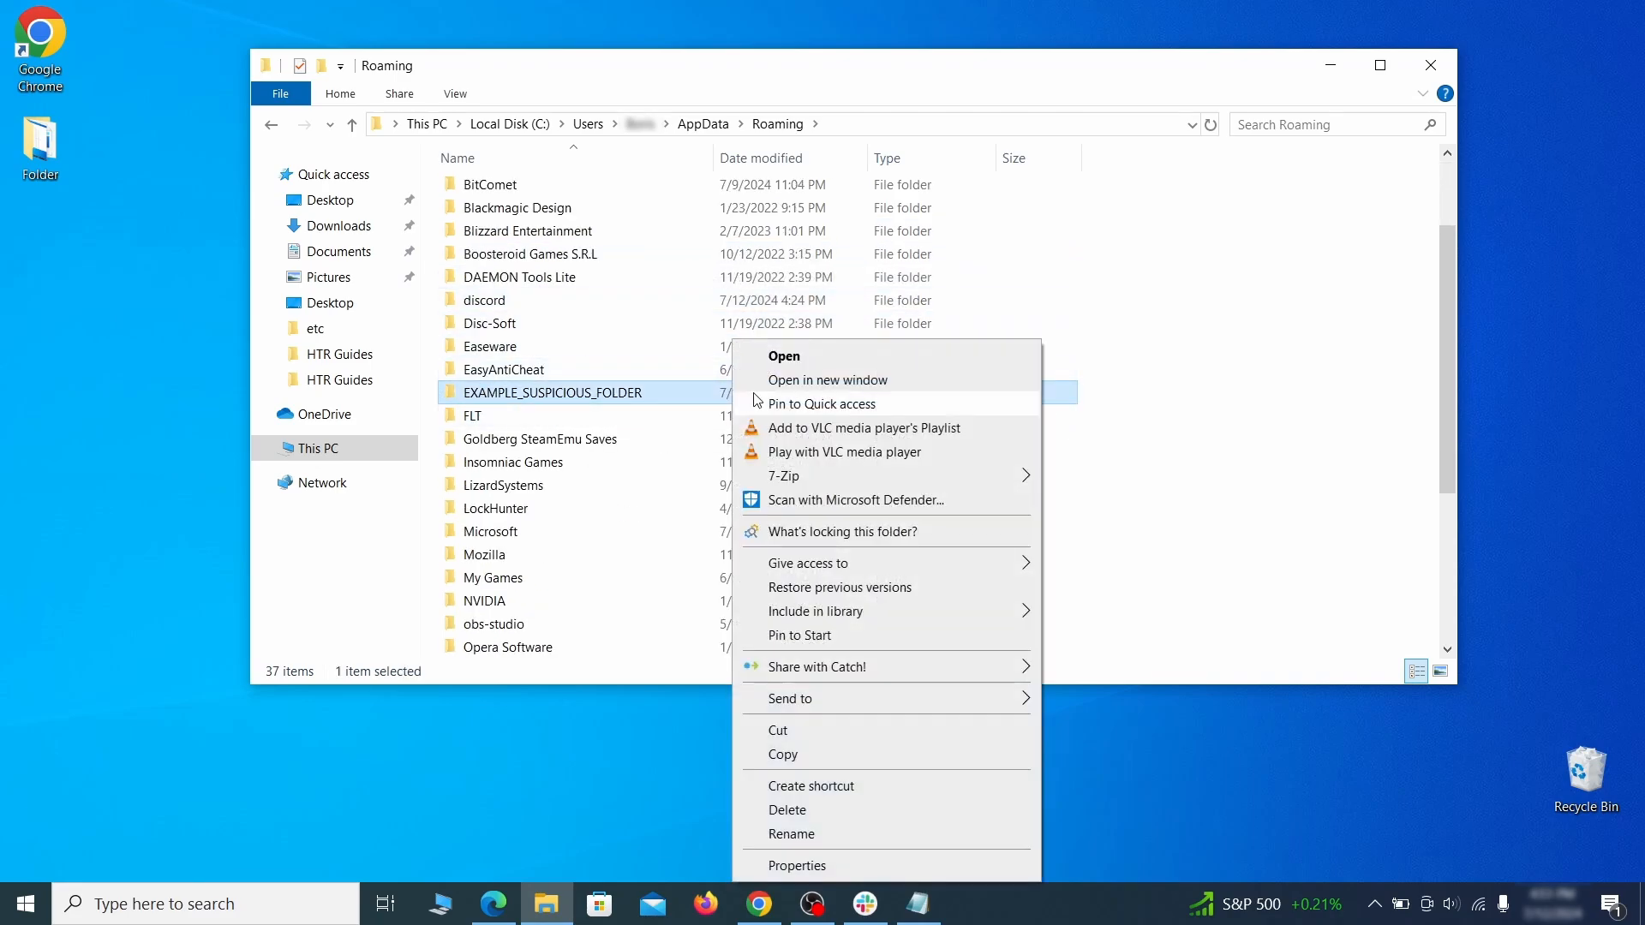
{"action": "left_click", "coordinate": [812, 812]}
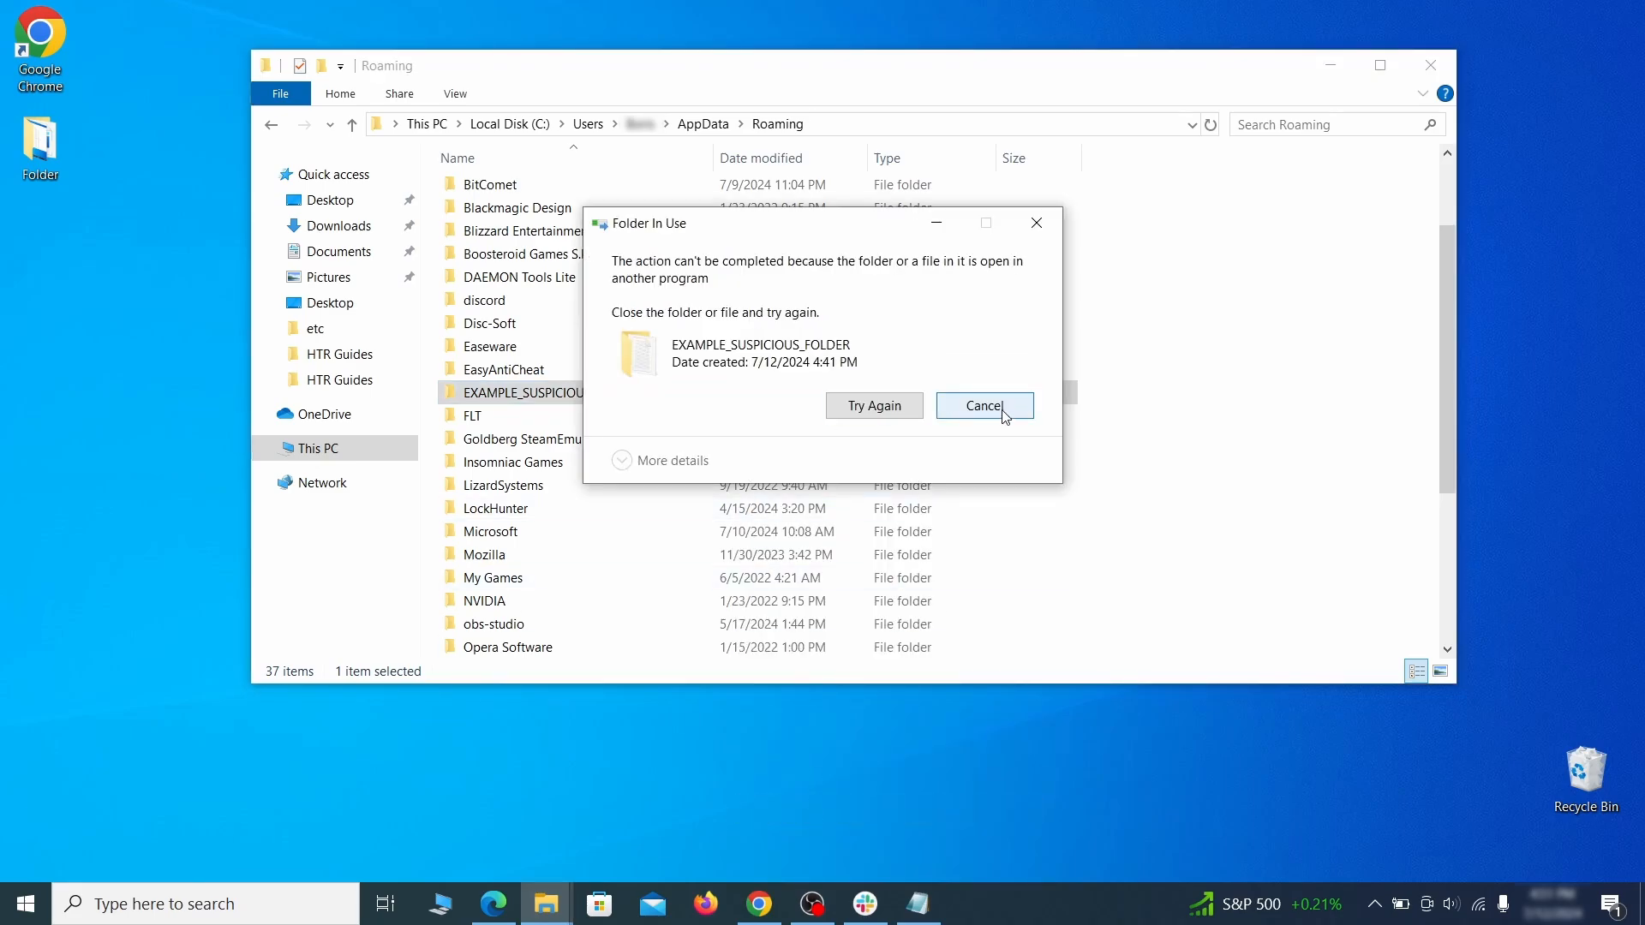
- Check what is locking EXAMPLE_SUSPICIOUS_FOLDER in LockHunter, and unlock and delete the folder from there
{"action": "right_click", "coordinate": [701, 392]}
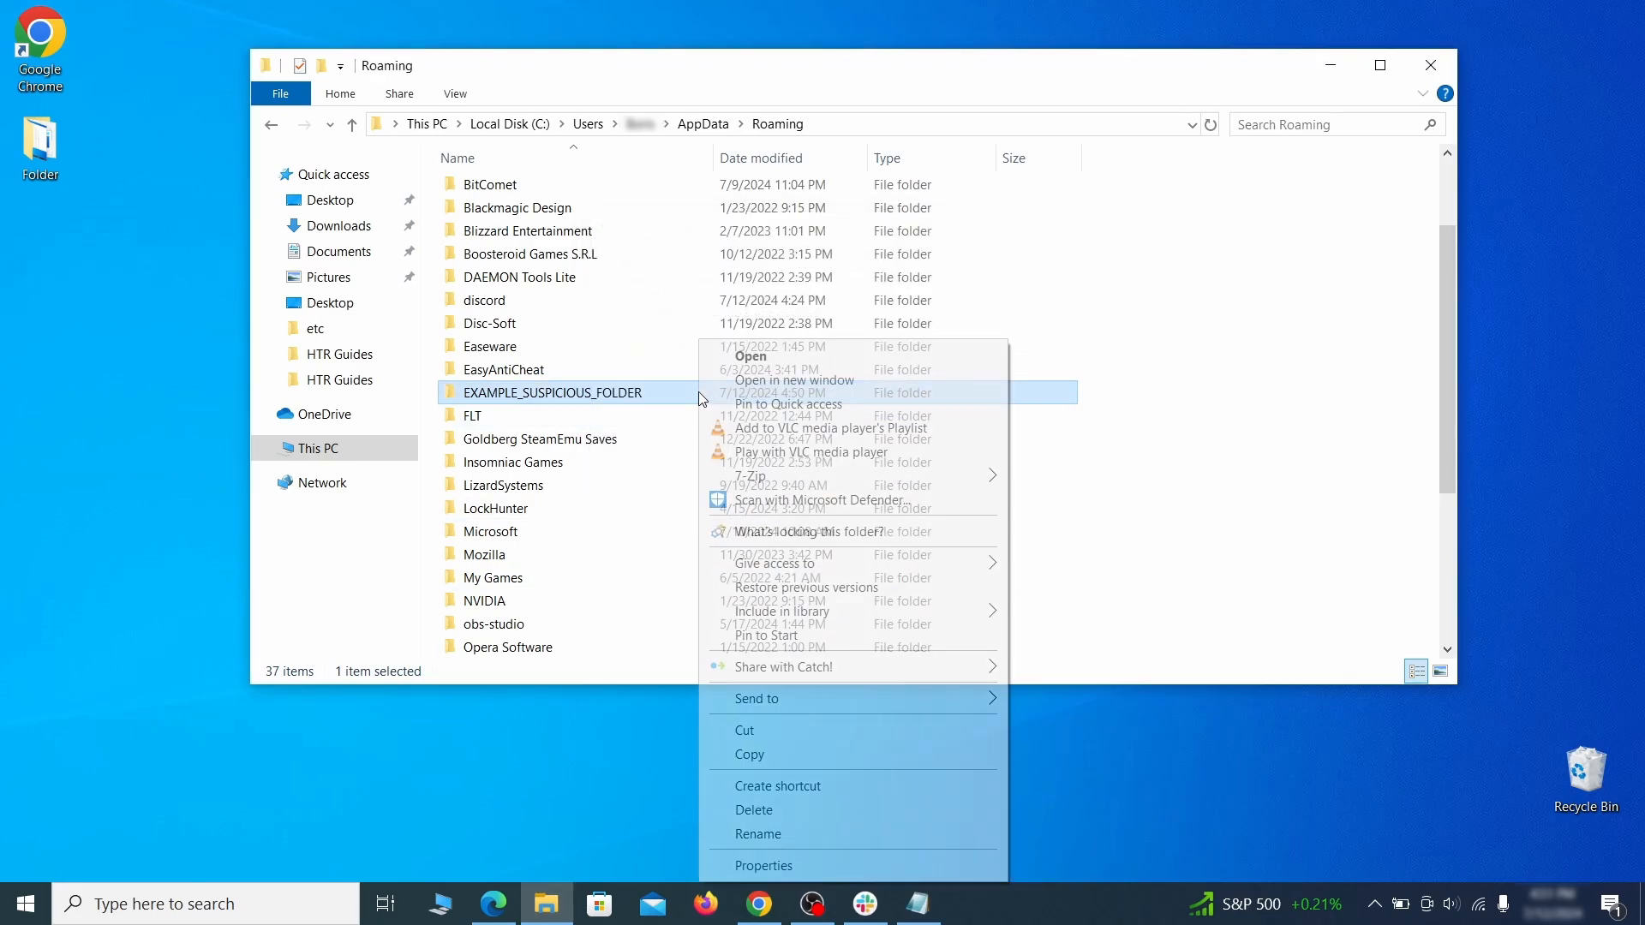
{"action": "left_click", "coordinate": [786, 538]}
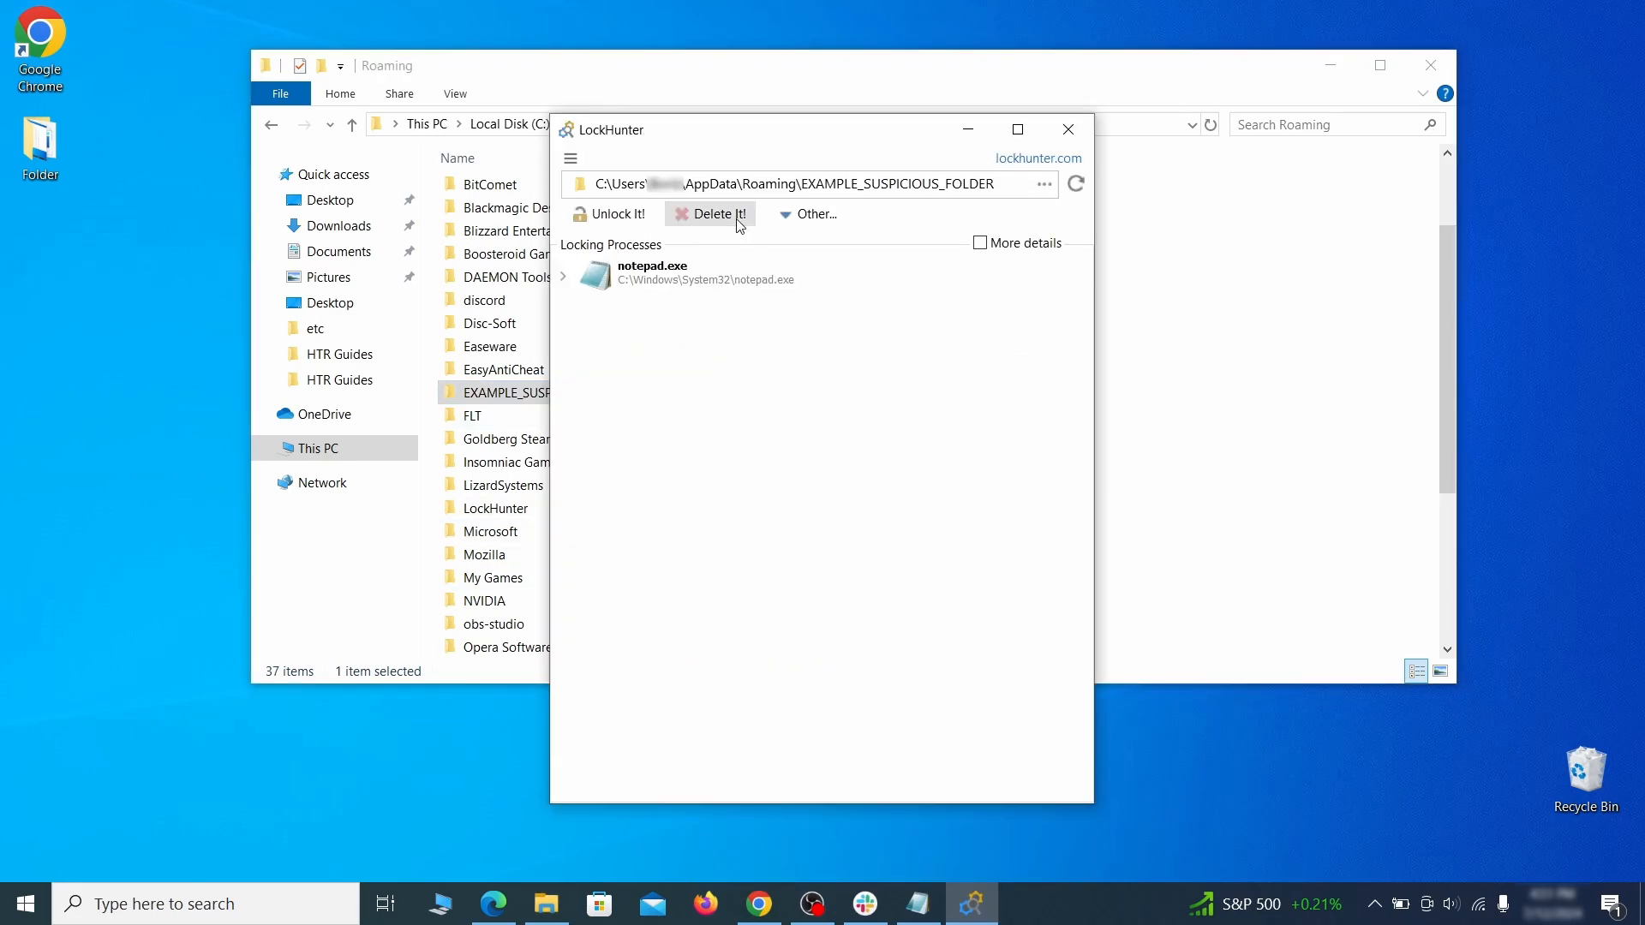
{"action": "left_click", "coordinate": [741, 225]}
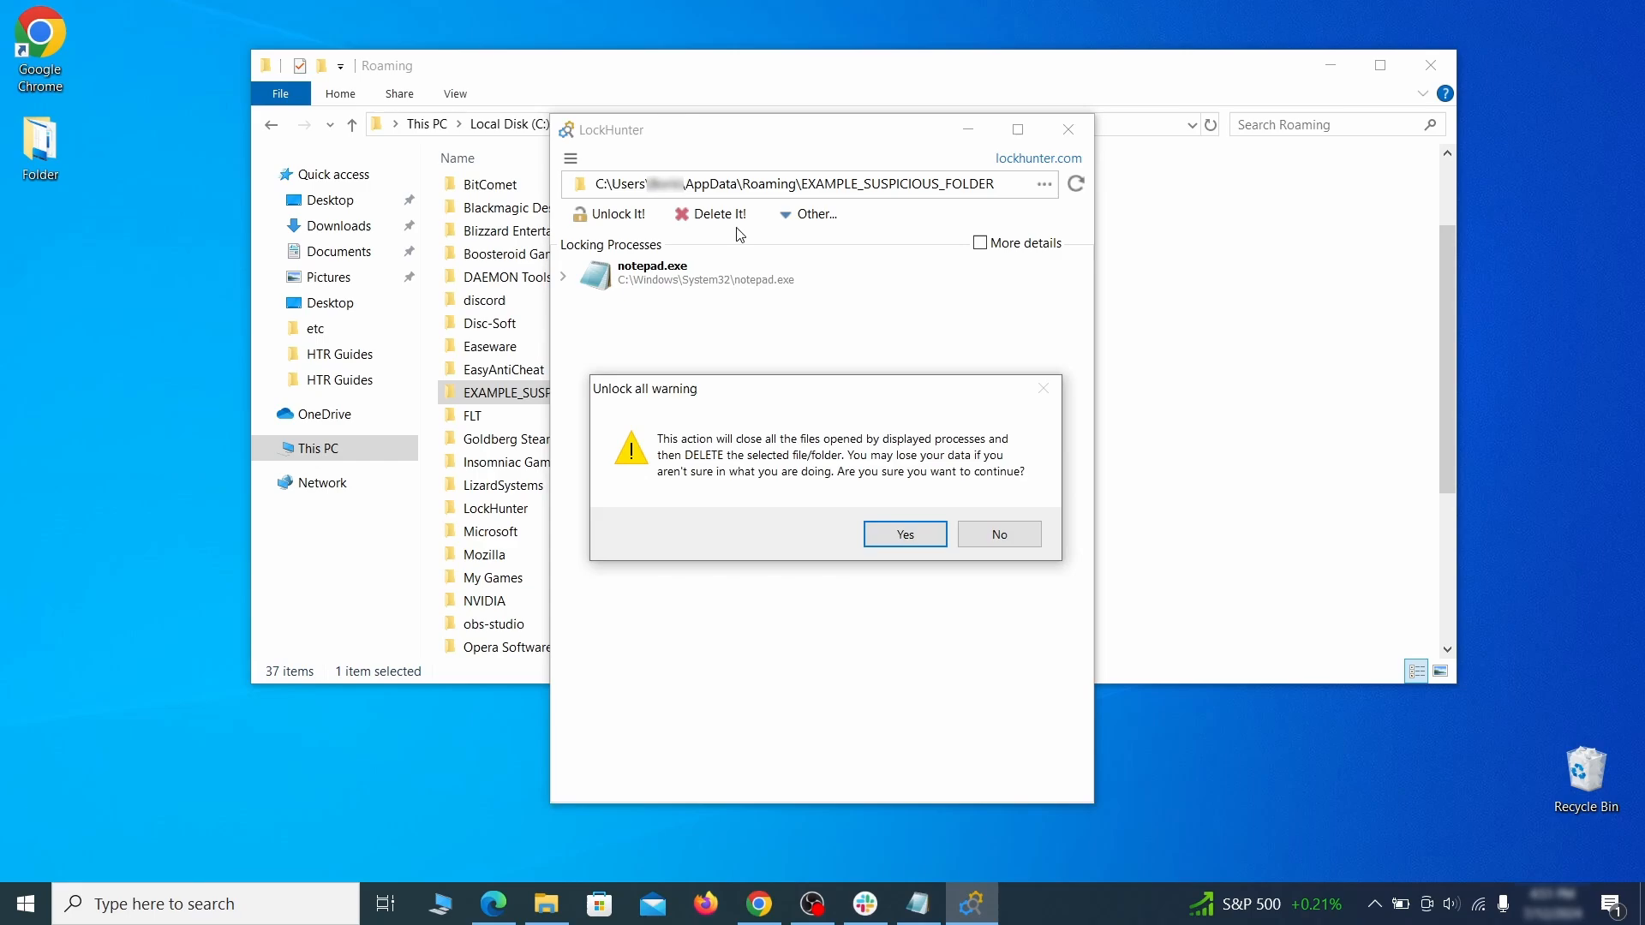
{"action": "left_click", "coordinate": [891, 536]}
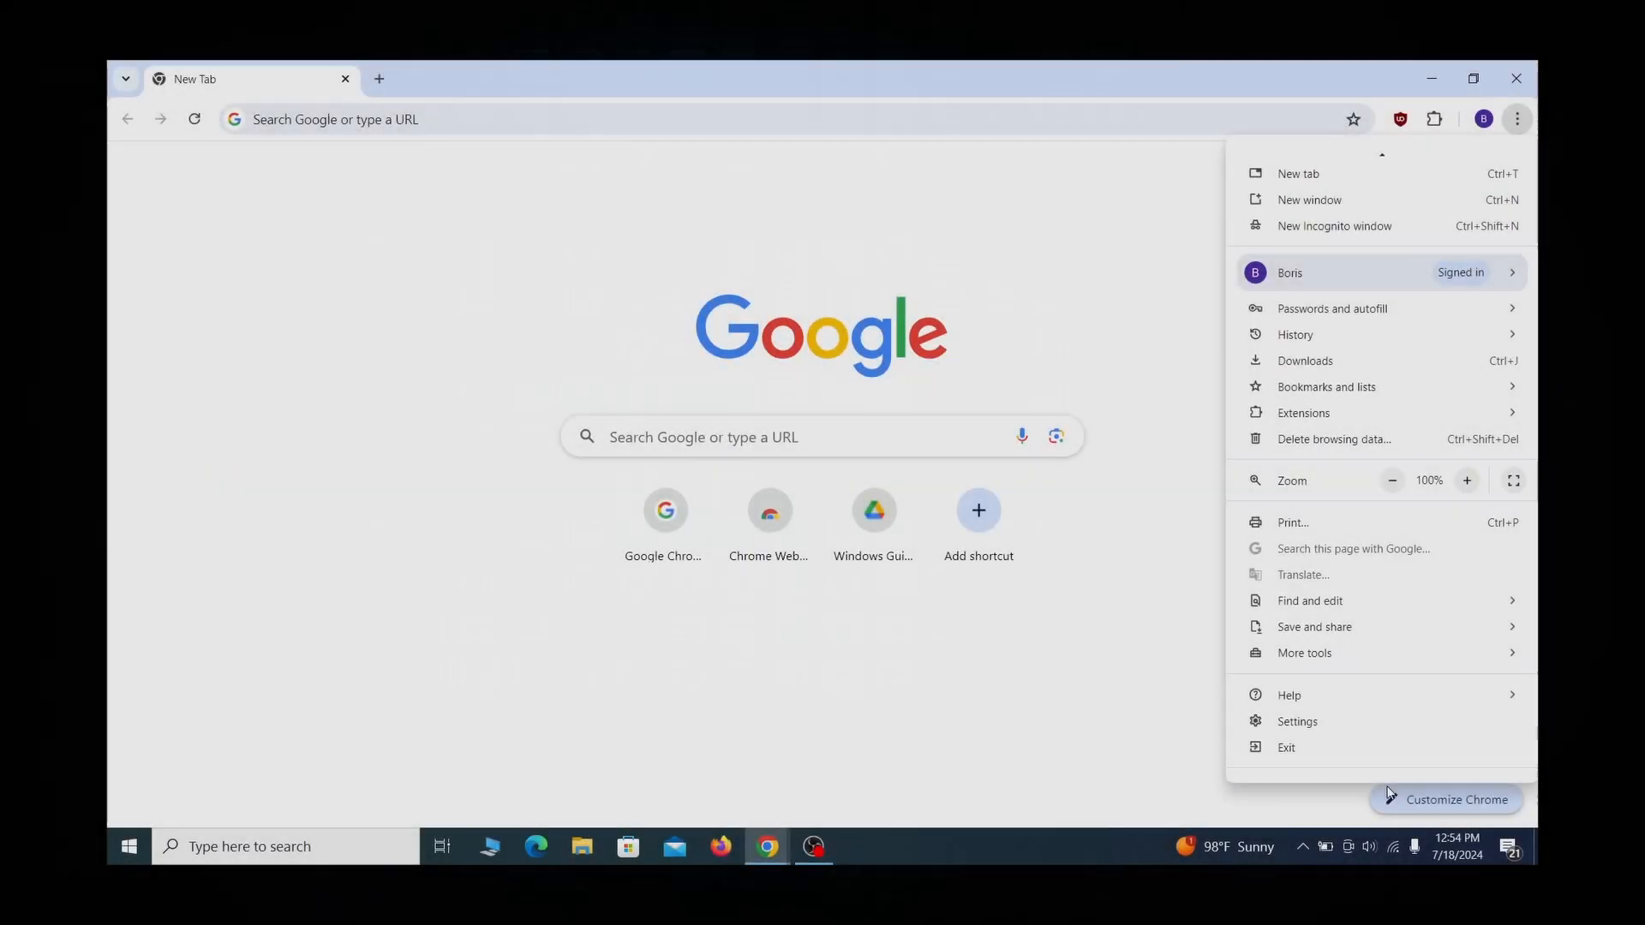
- Switch to Google Chrome and open its settings
{"action": "left_click", "coordinate": [1359, 760]}
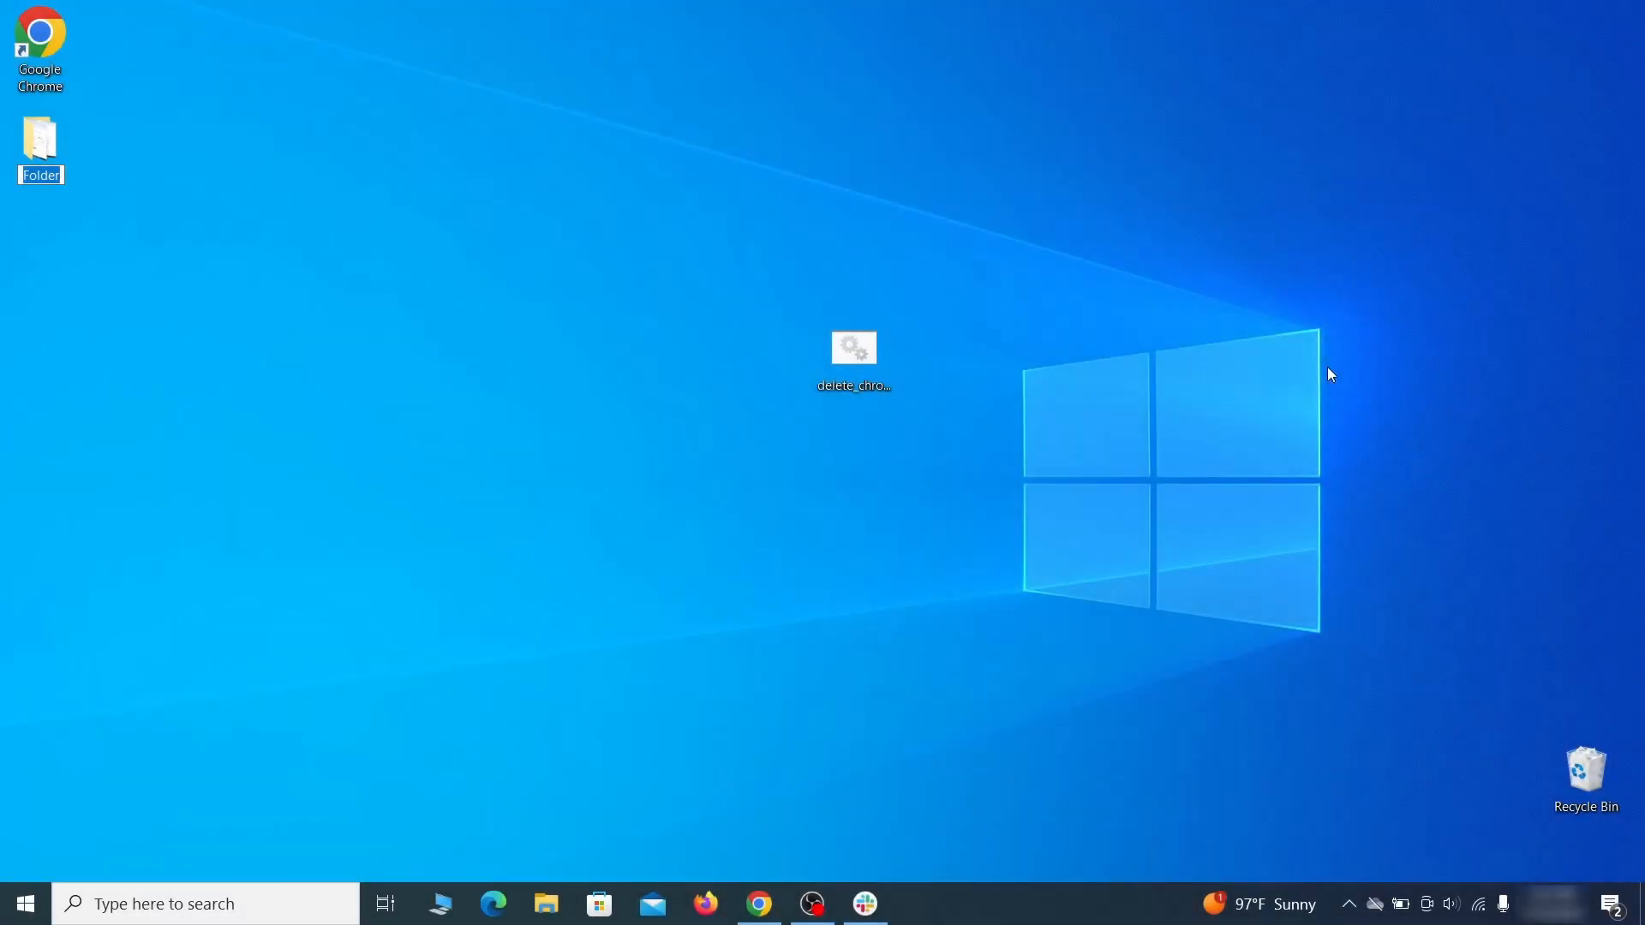
- Search Windows for "edit group policy" and open the Local Group Policy Editor
{"action": "key", "text": "super"}
{"action": "type", "text": "edit group policy"}
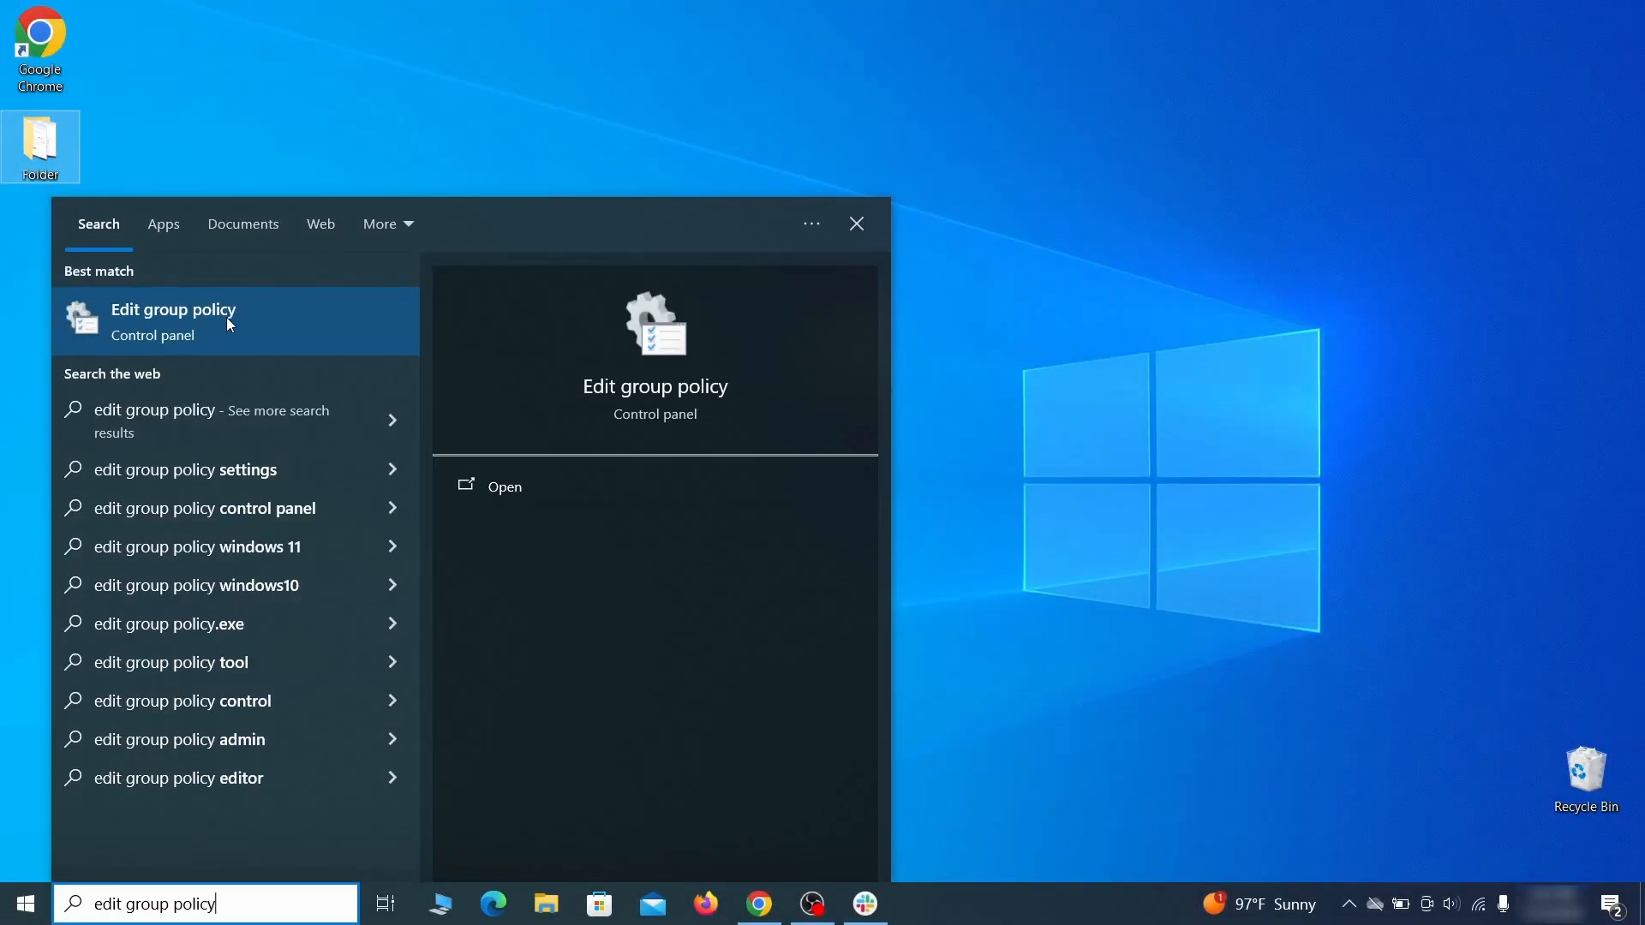
{"action": "left_click", "coordinate": [219, 316]}
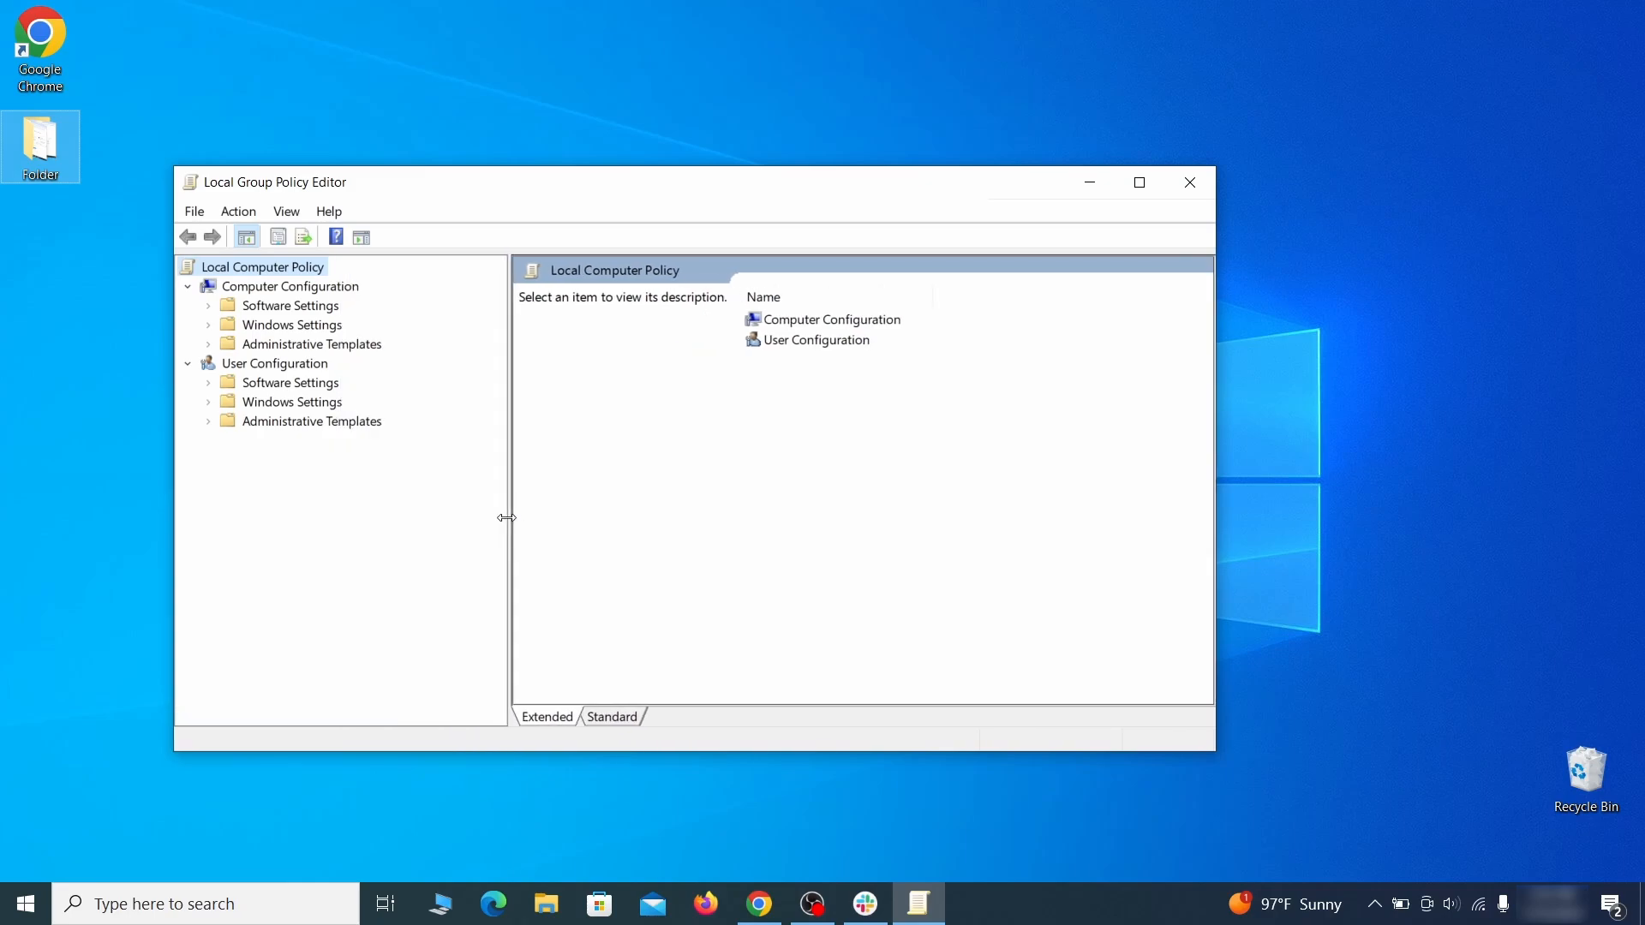
- Remove the chrome policy template from Administrative Templates under Computer Configuration and close the policy editor
{"action": "left_click", "coordinate": [272, 288]}
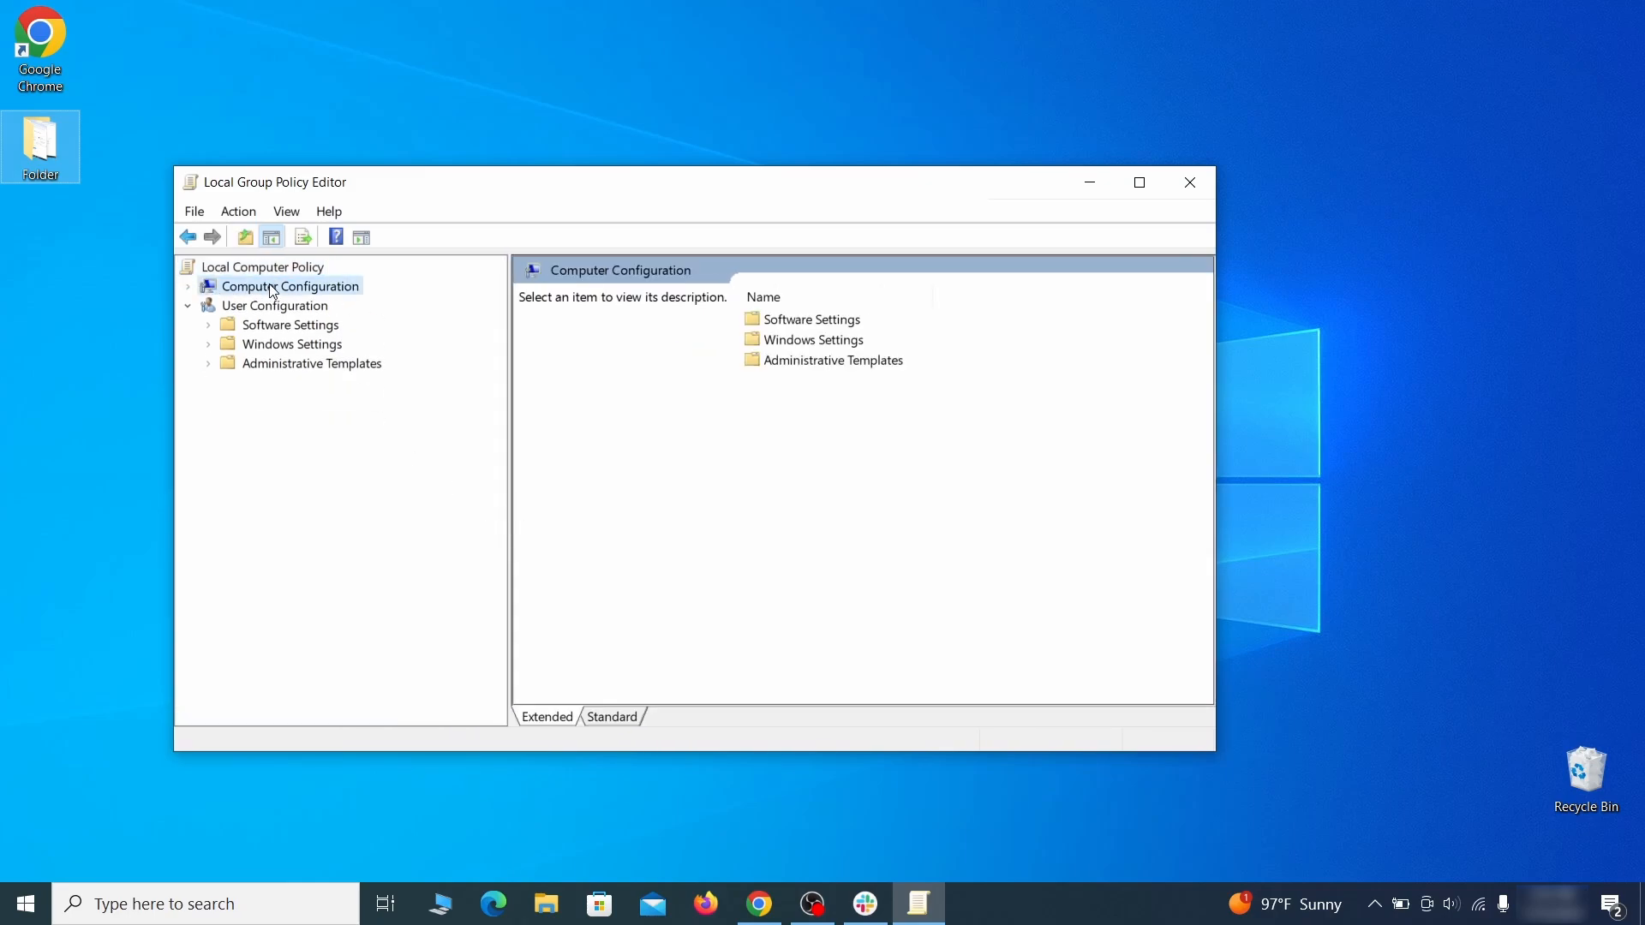
{"action": "left_click", "coordinate": [366, 346]}
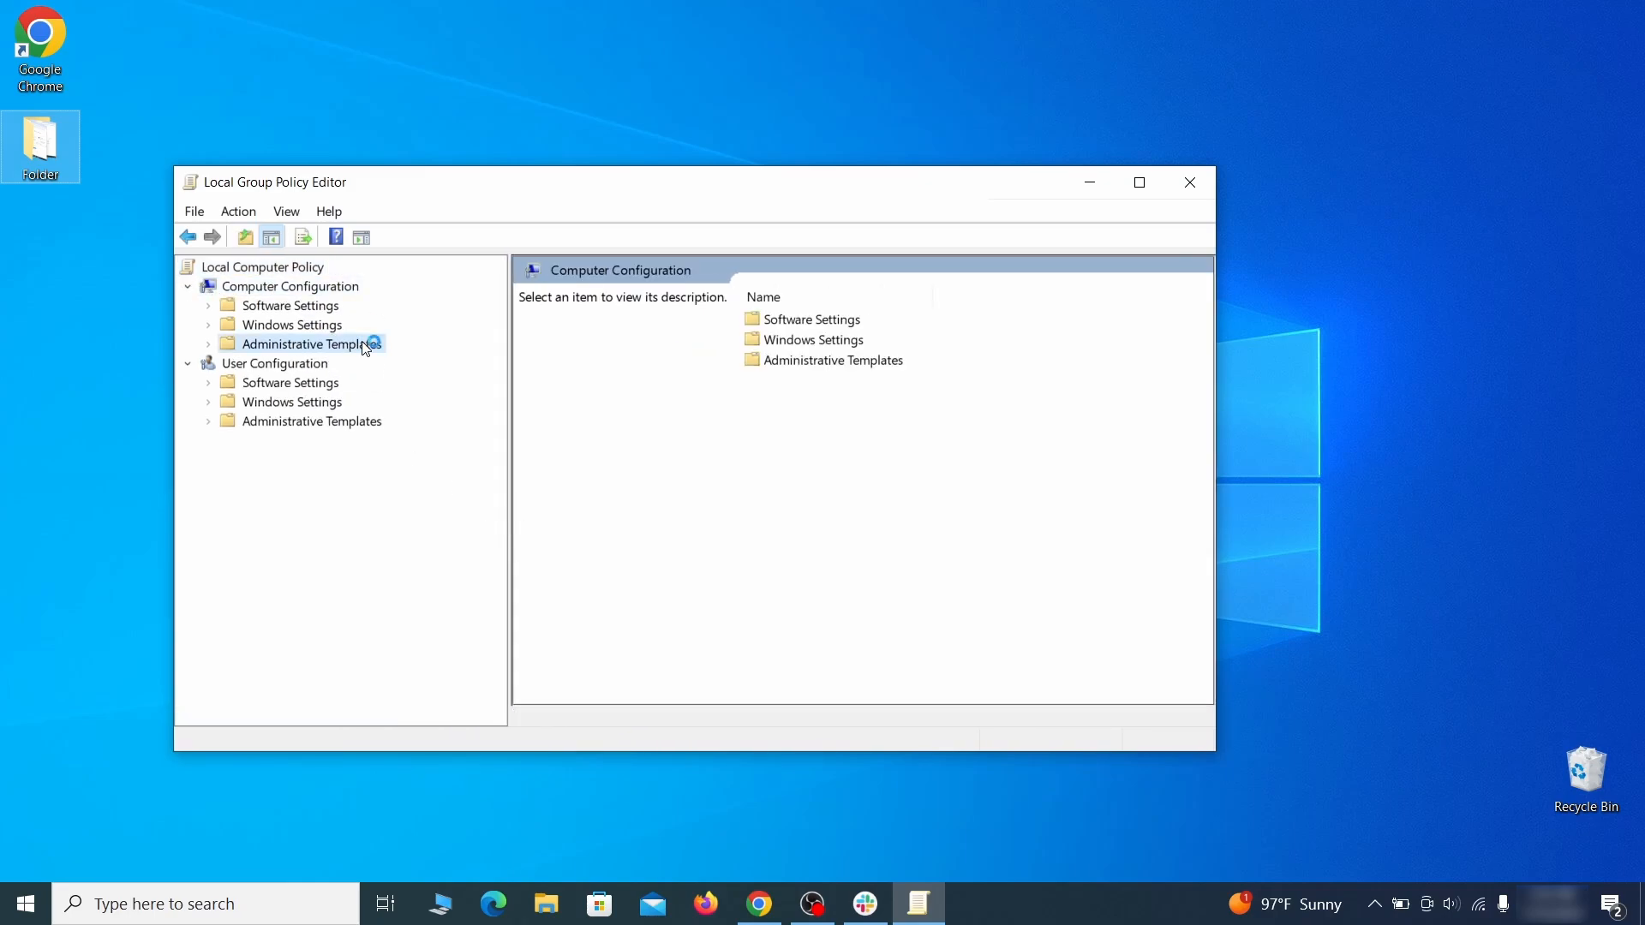
{"action": "right_click", "coordinate": [367, 344]}
{"action": "left_click", "coordinate": [527, 361]}
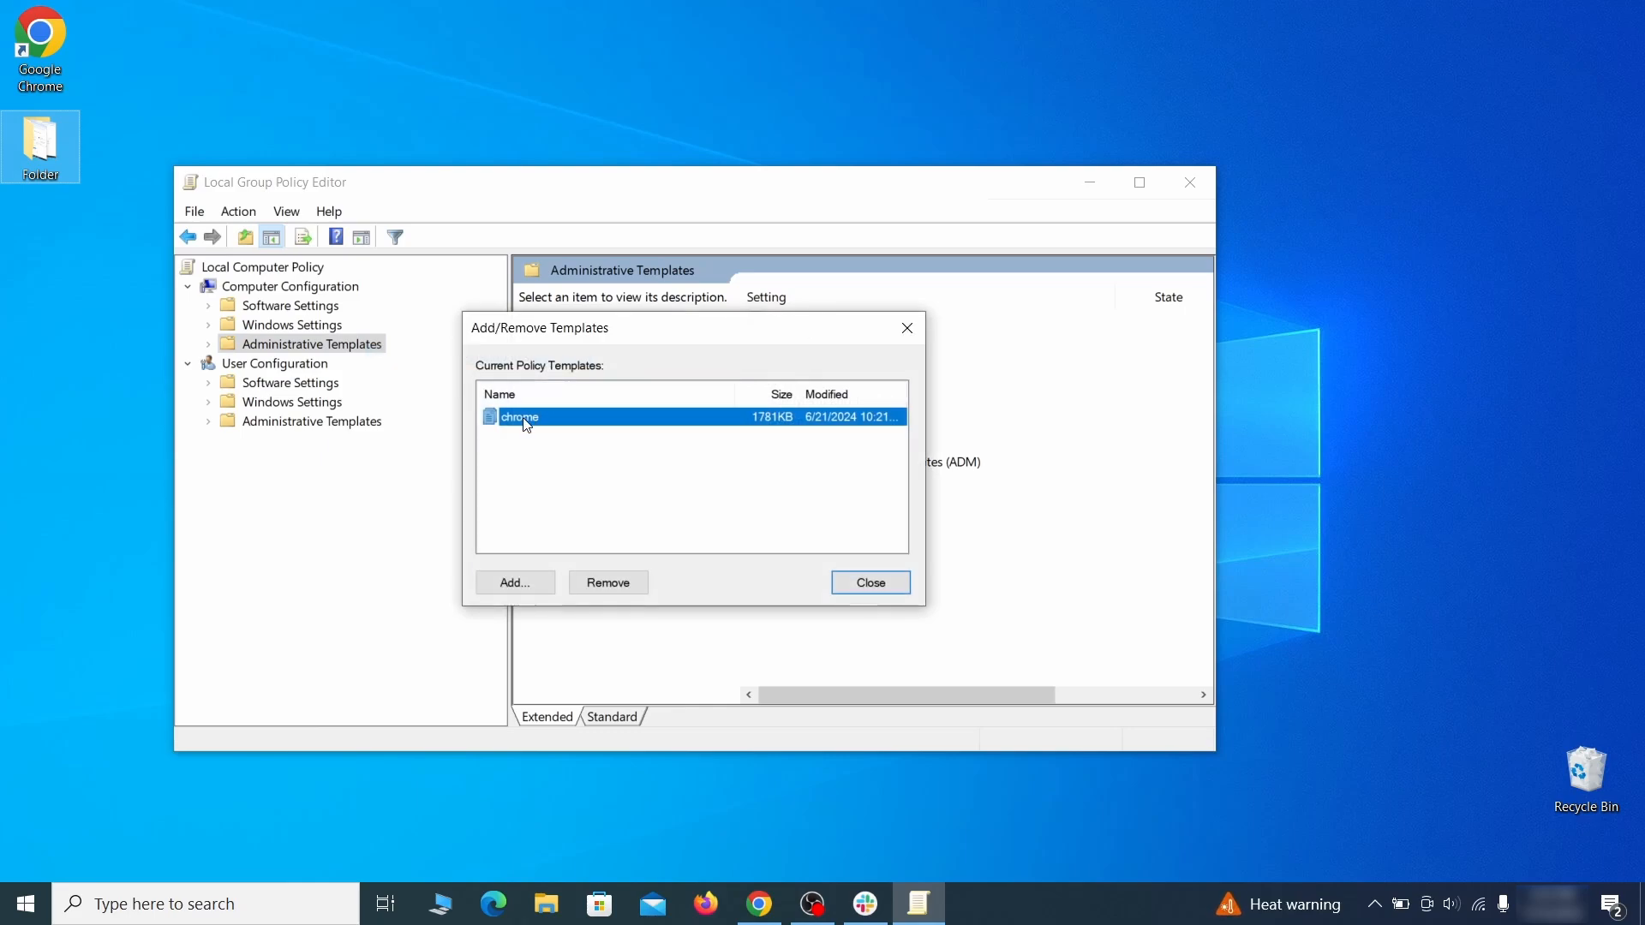
{"action": "left_click", "coordinate": [623, 584]}
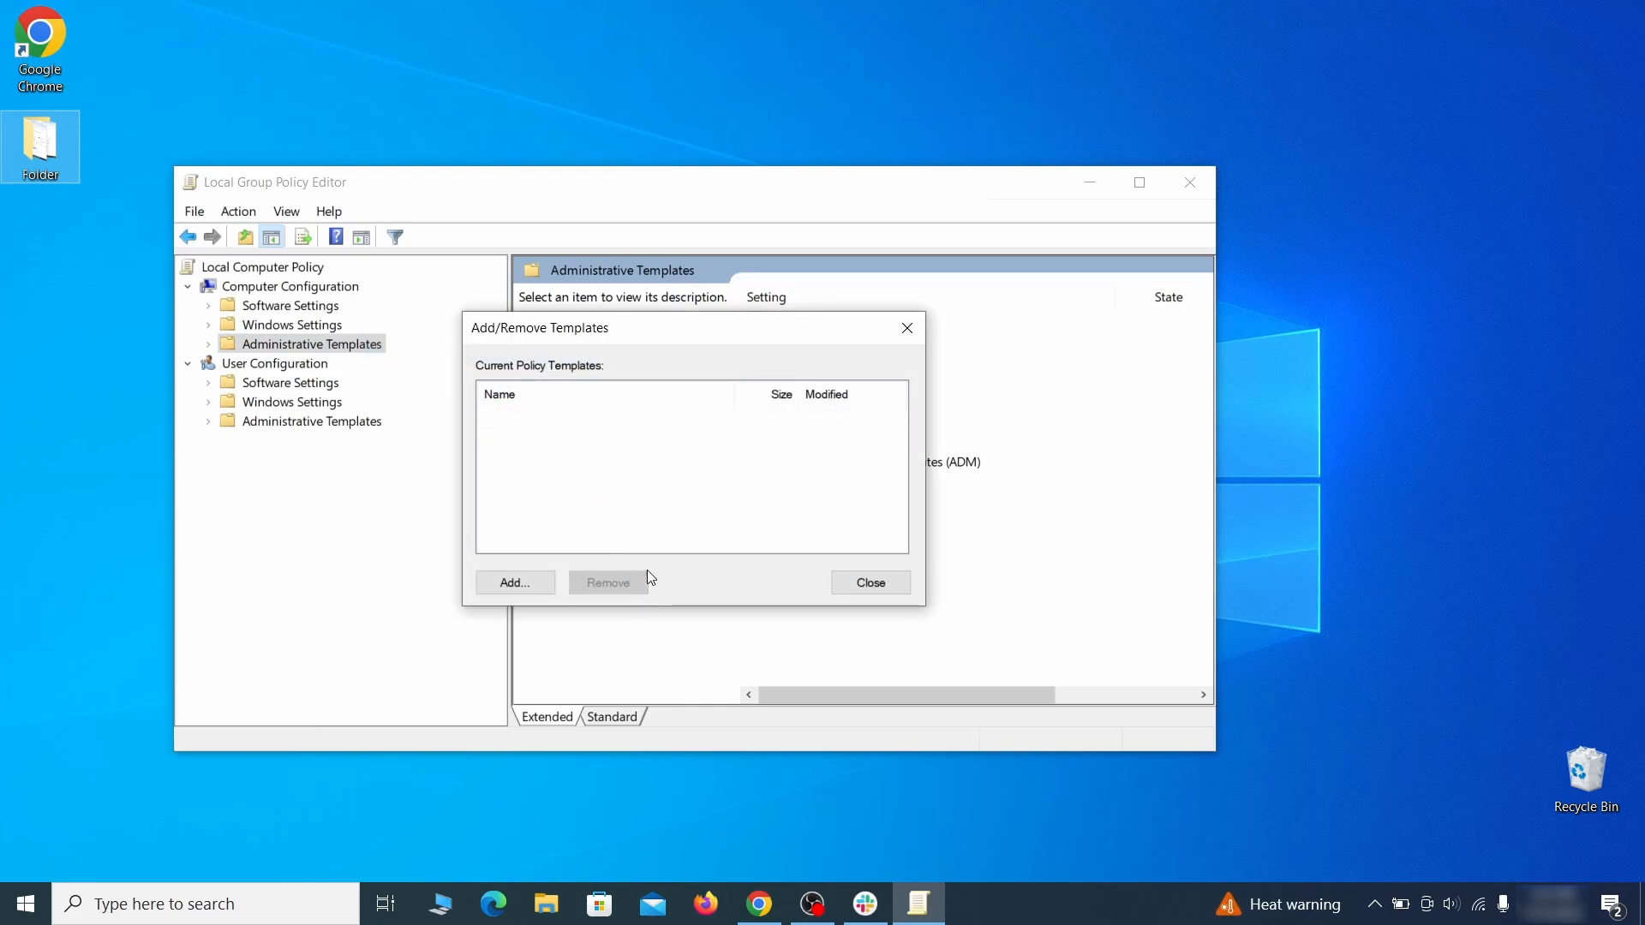
{"action": "left_click", "coordinate": [883, 582]}
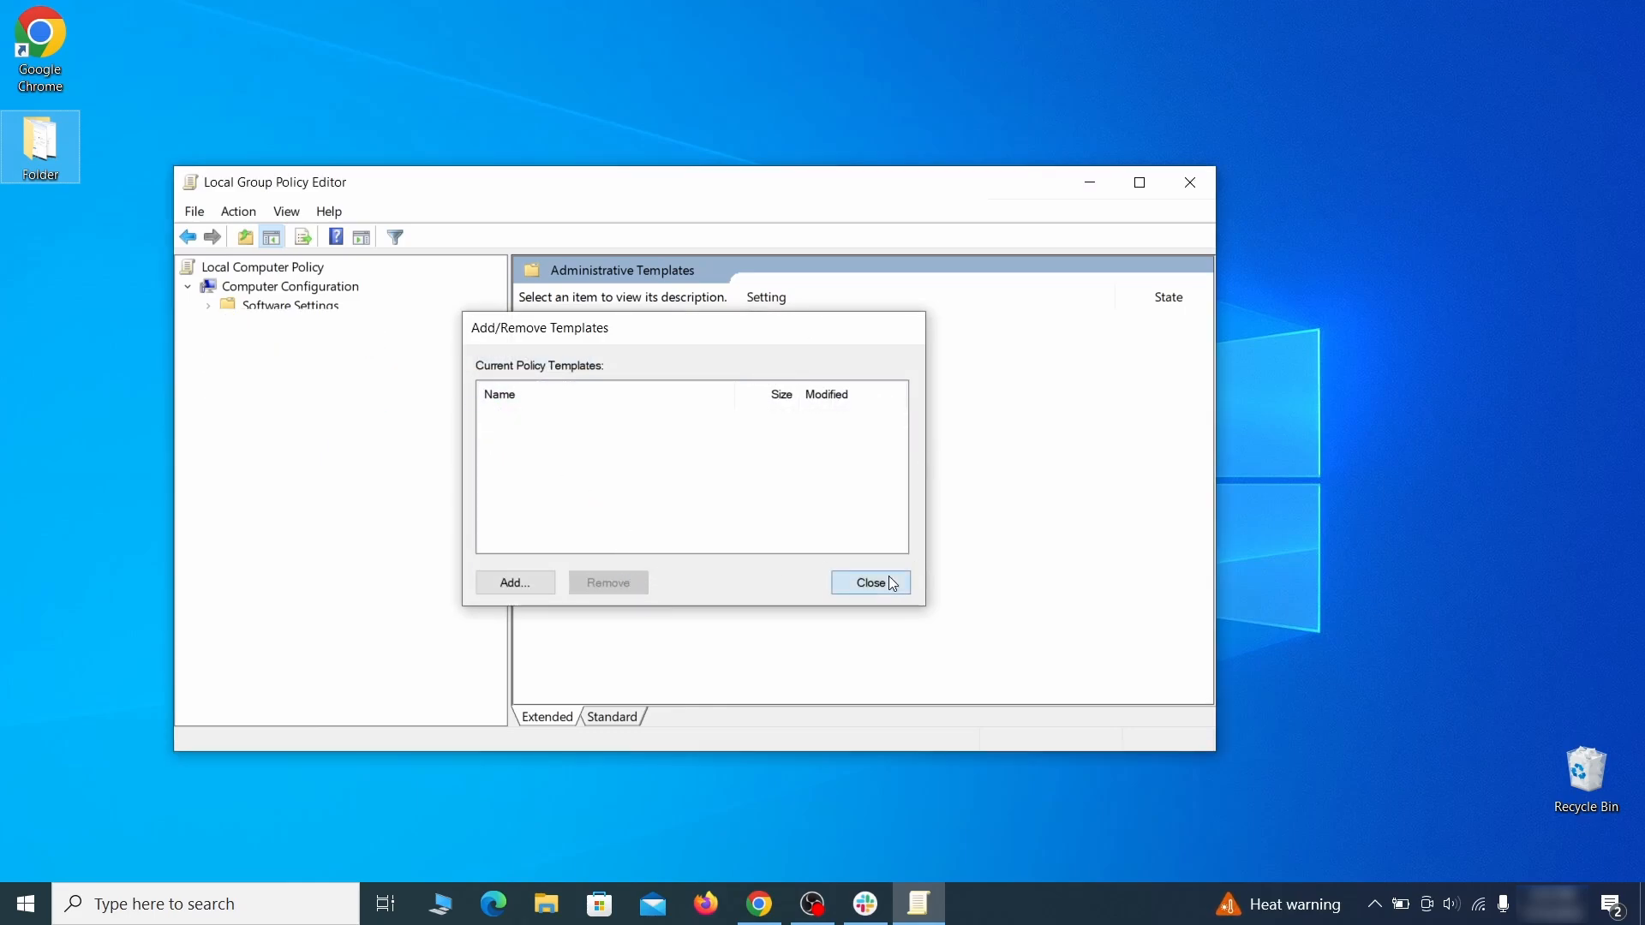
{"action": "left_click", "coordinate": [1194, 188]}
- Restart the computer
{"action": "left_click", "coordinate": [26, 903]}
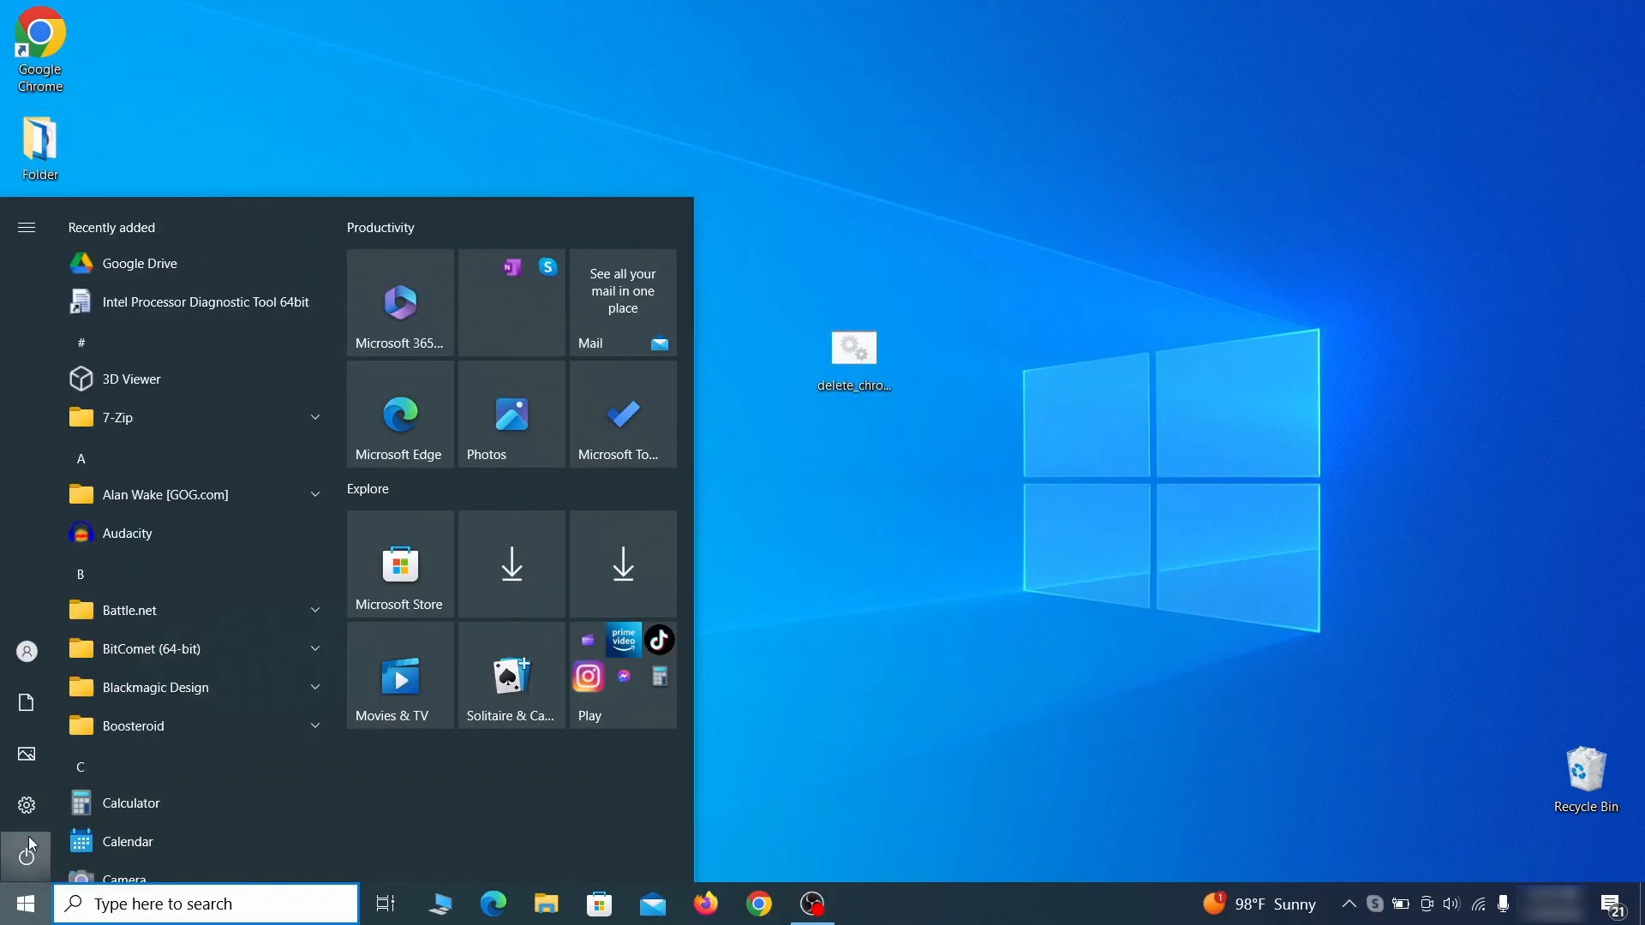
{"action": "left_click", "coordinate": [28, 840]}
{"action": "left_click", "coordinate": [143, 802]}
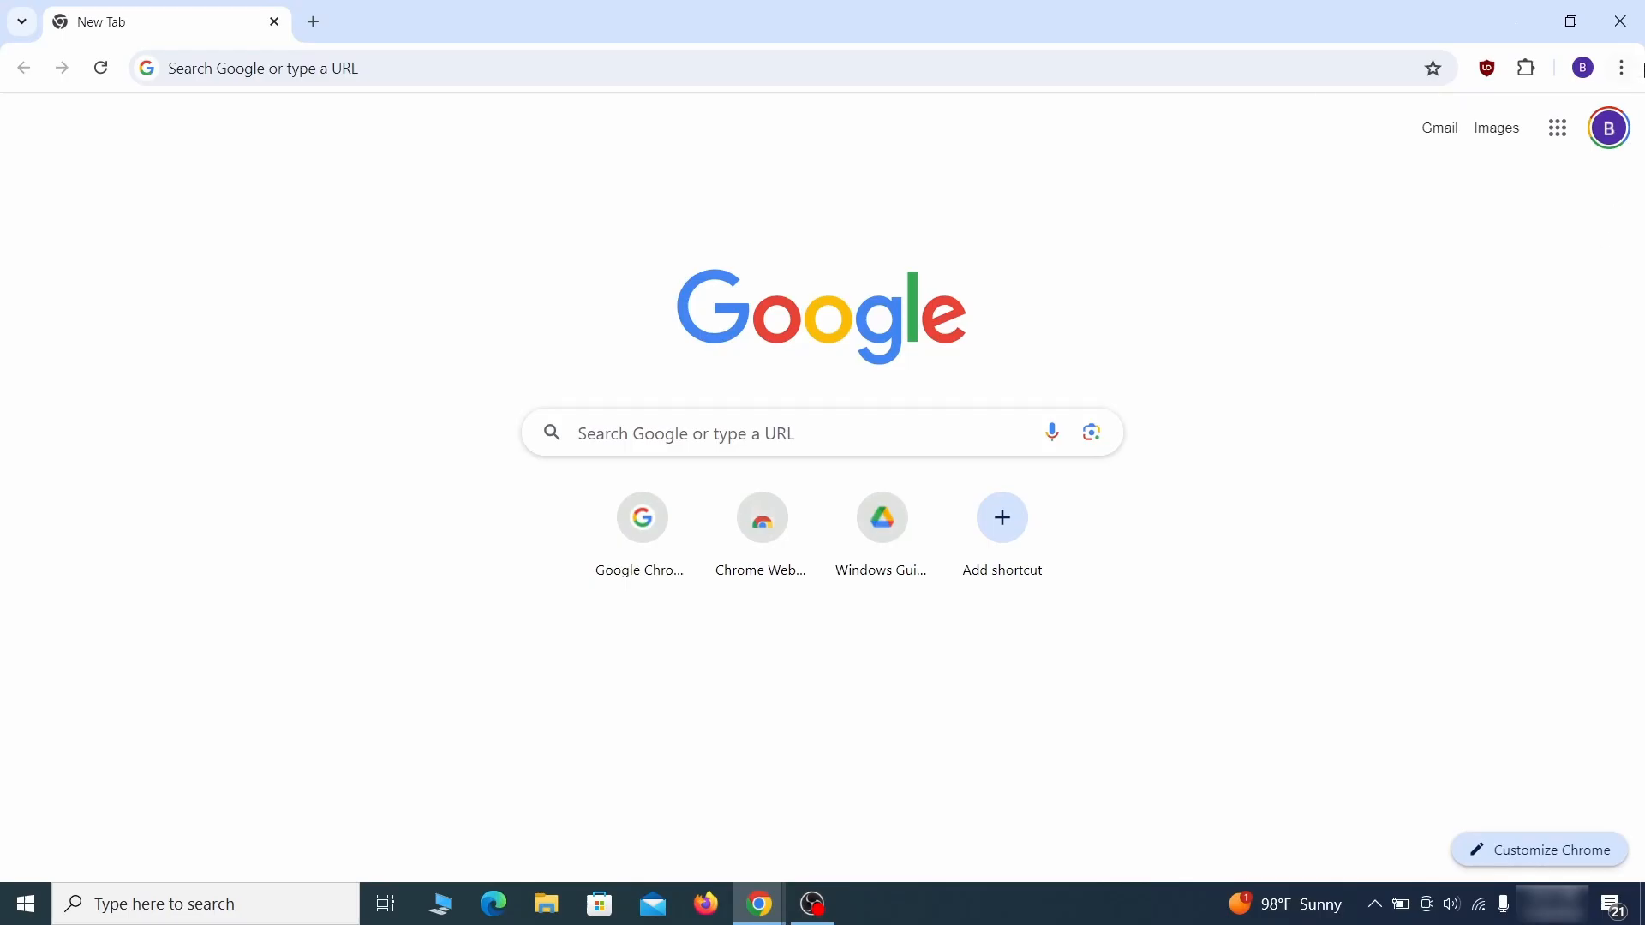
- Open the main menu of Google Chrome
{"action": "left_click", "coordinate": [1622, 68]}
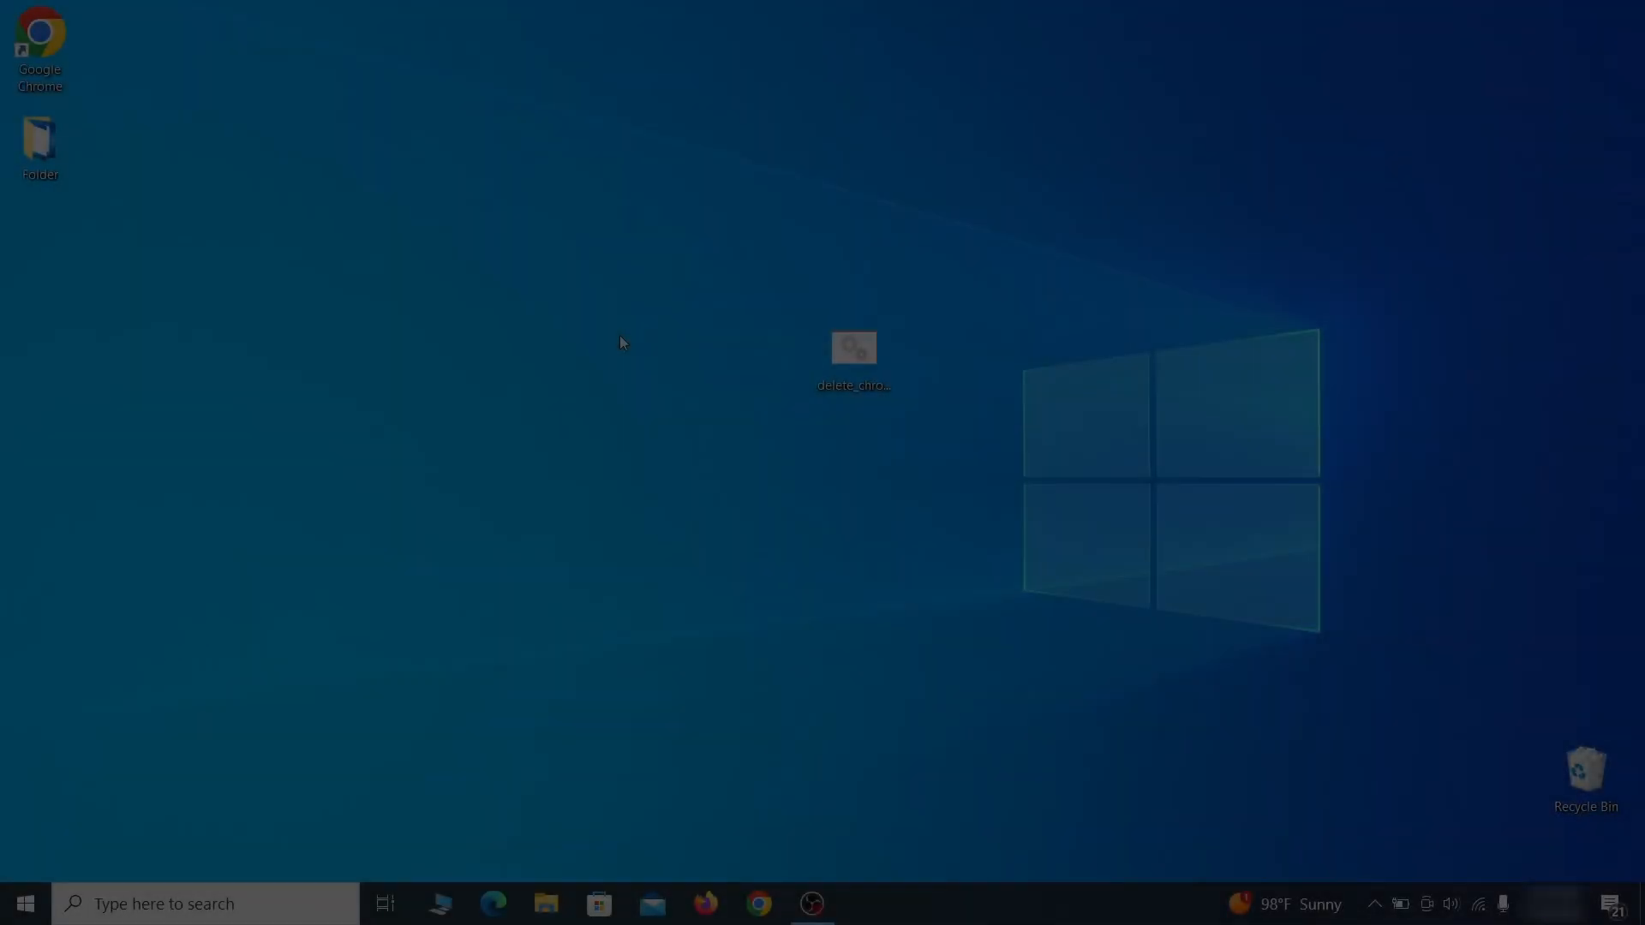
- Search Windows for "reg" and open the Registry Editor
{"action": "key", "text": "super"}
{"action": "type", "text": "reg"}
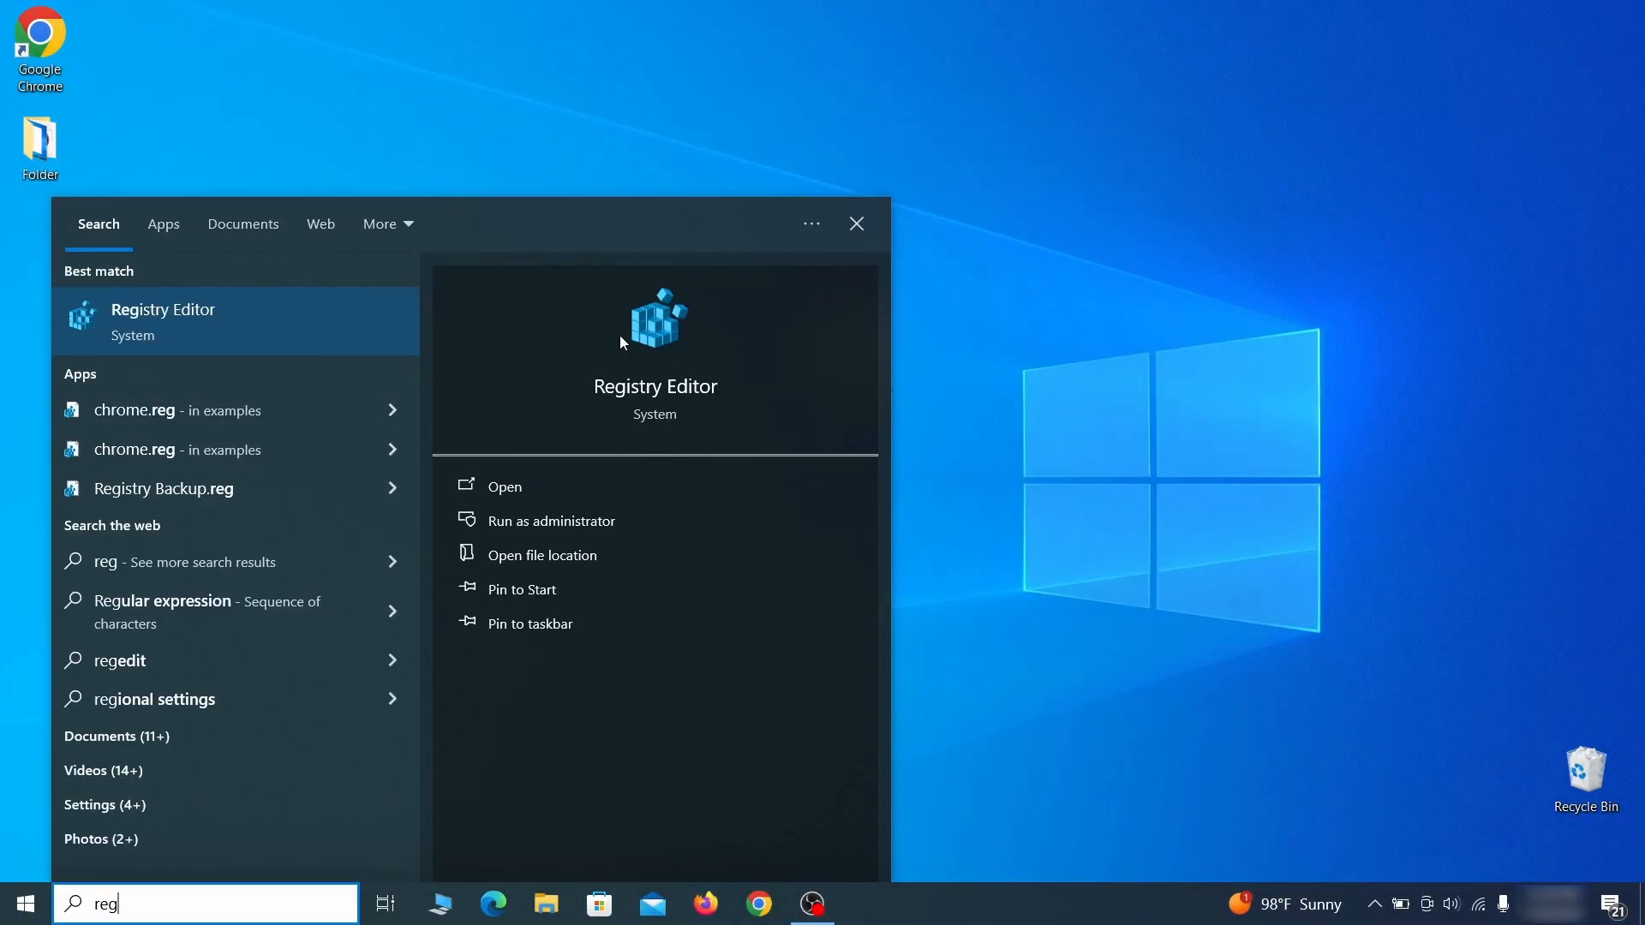
{"action": "key", "text": "Return"}
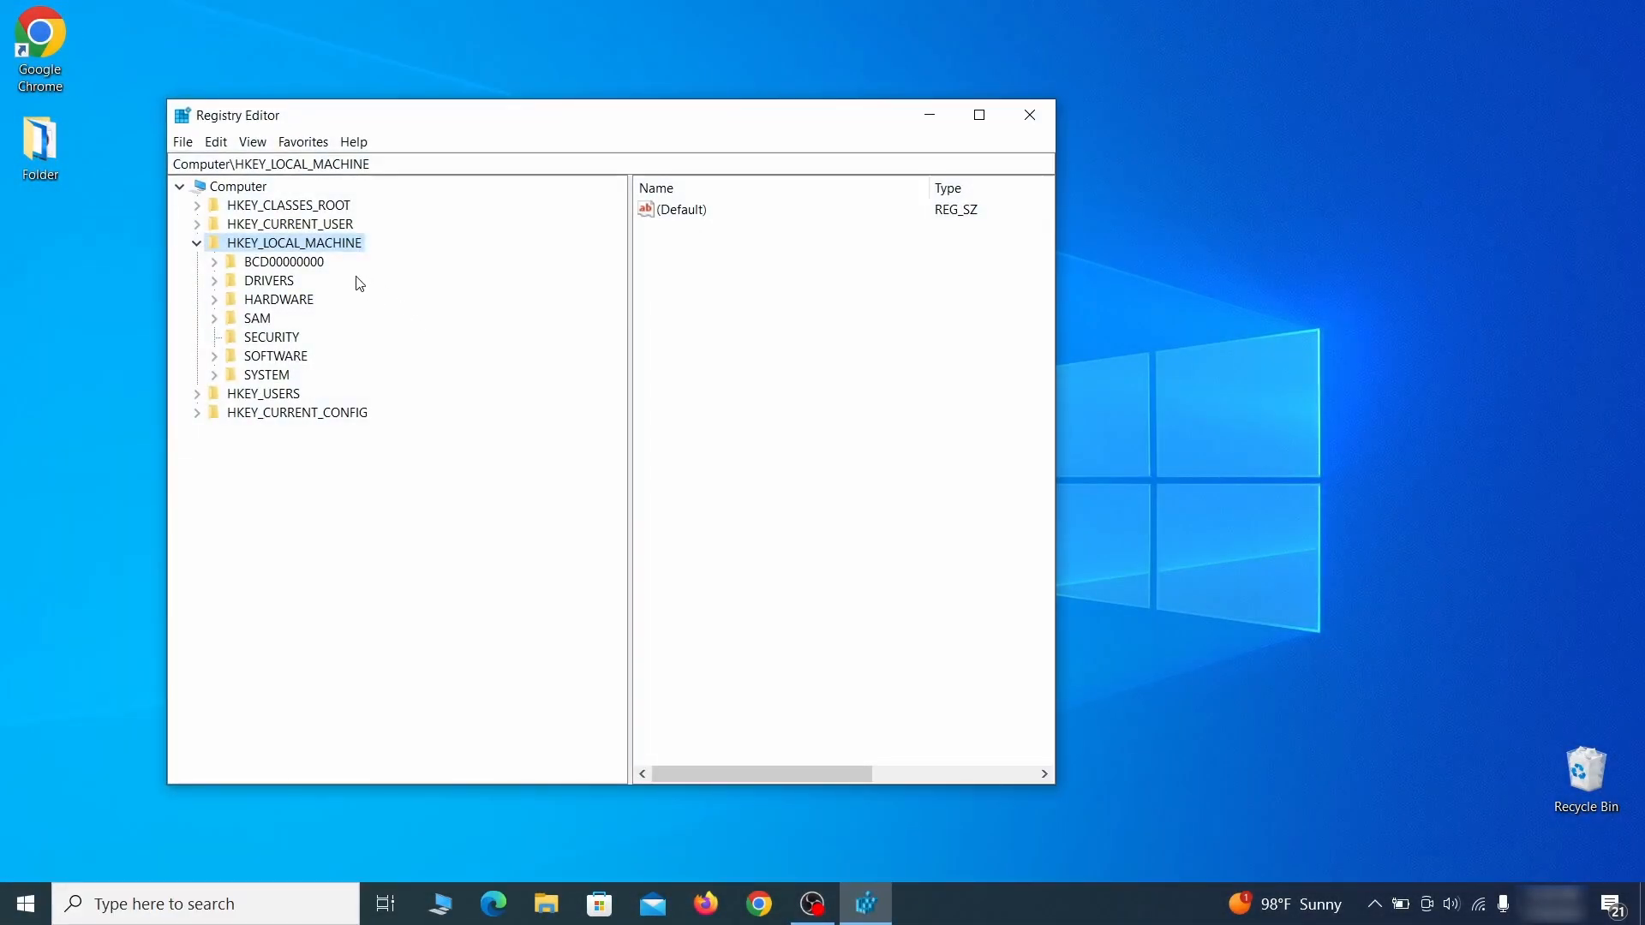
{"action": "left_click", "coordinate": [214, 262]}
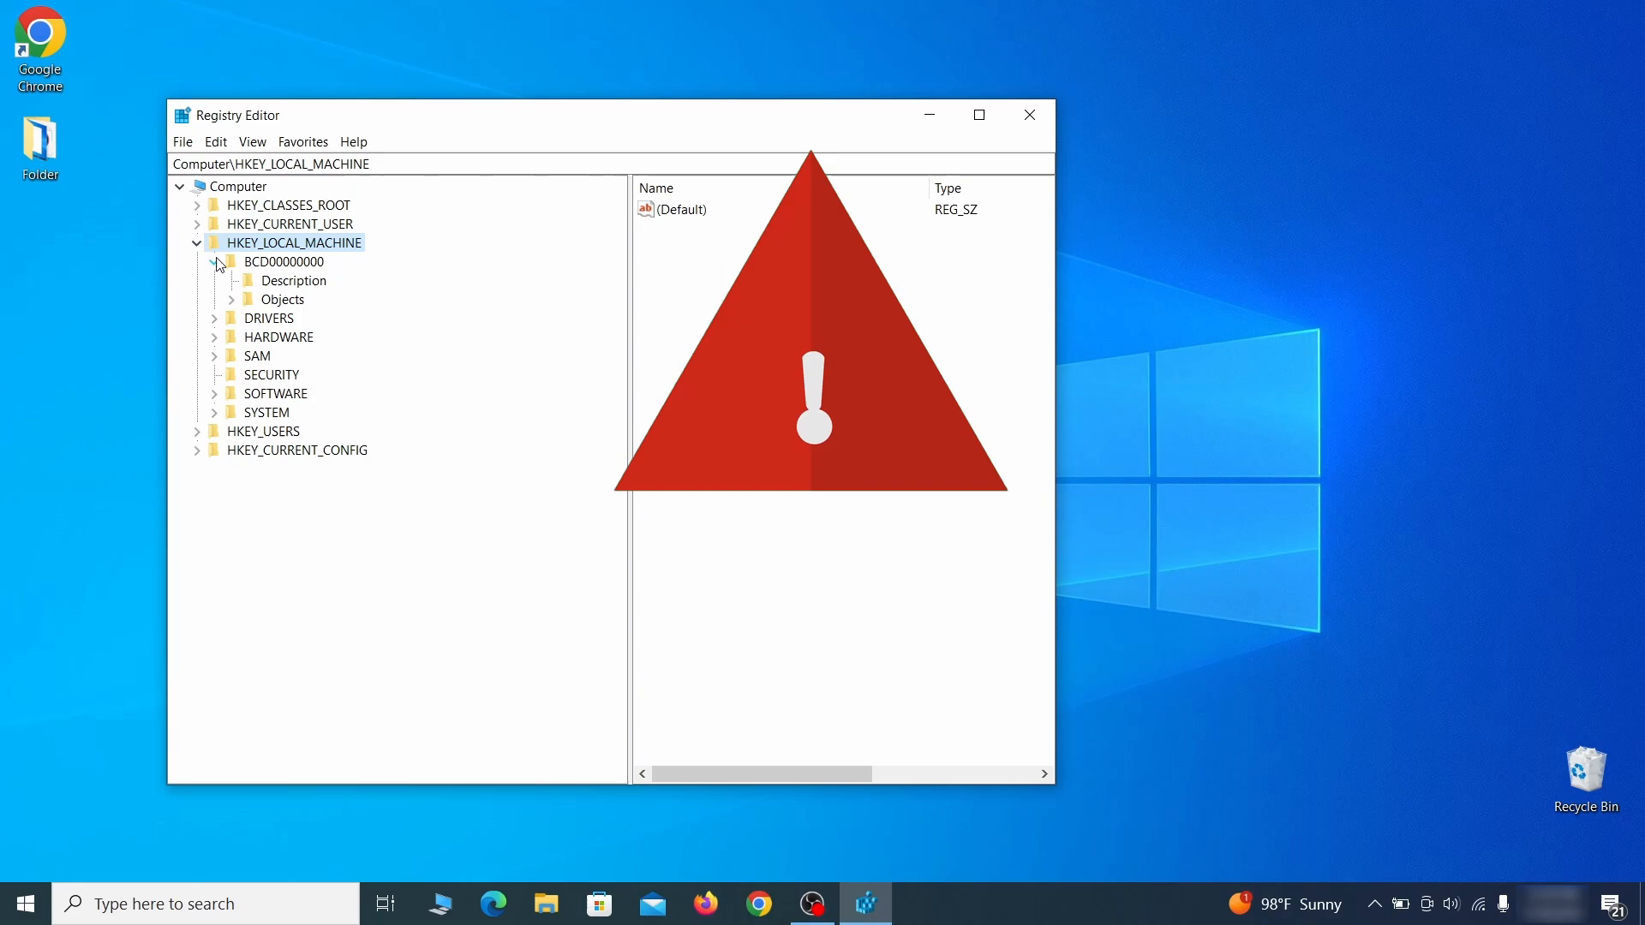
{"action": "left_click", "coordinate": [231, 299]}
{"action": "left_click", "coordinate": [248, 487]}
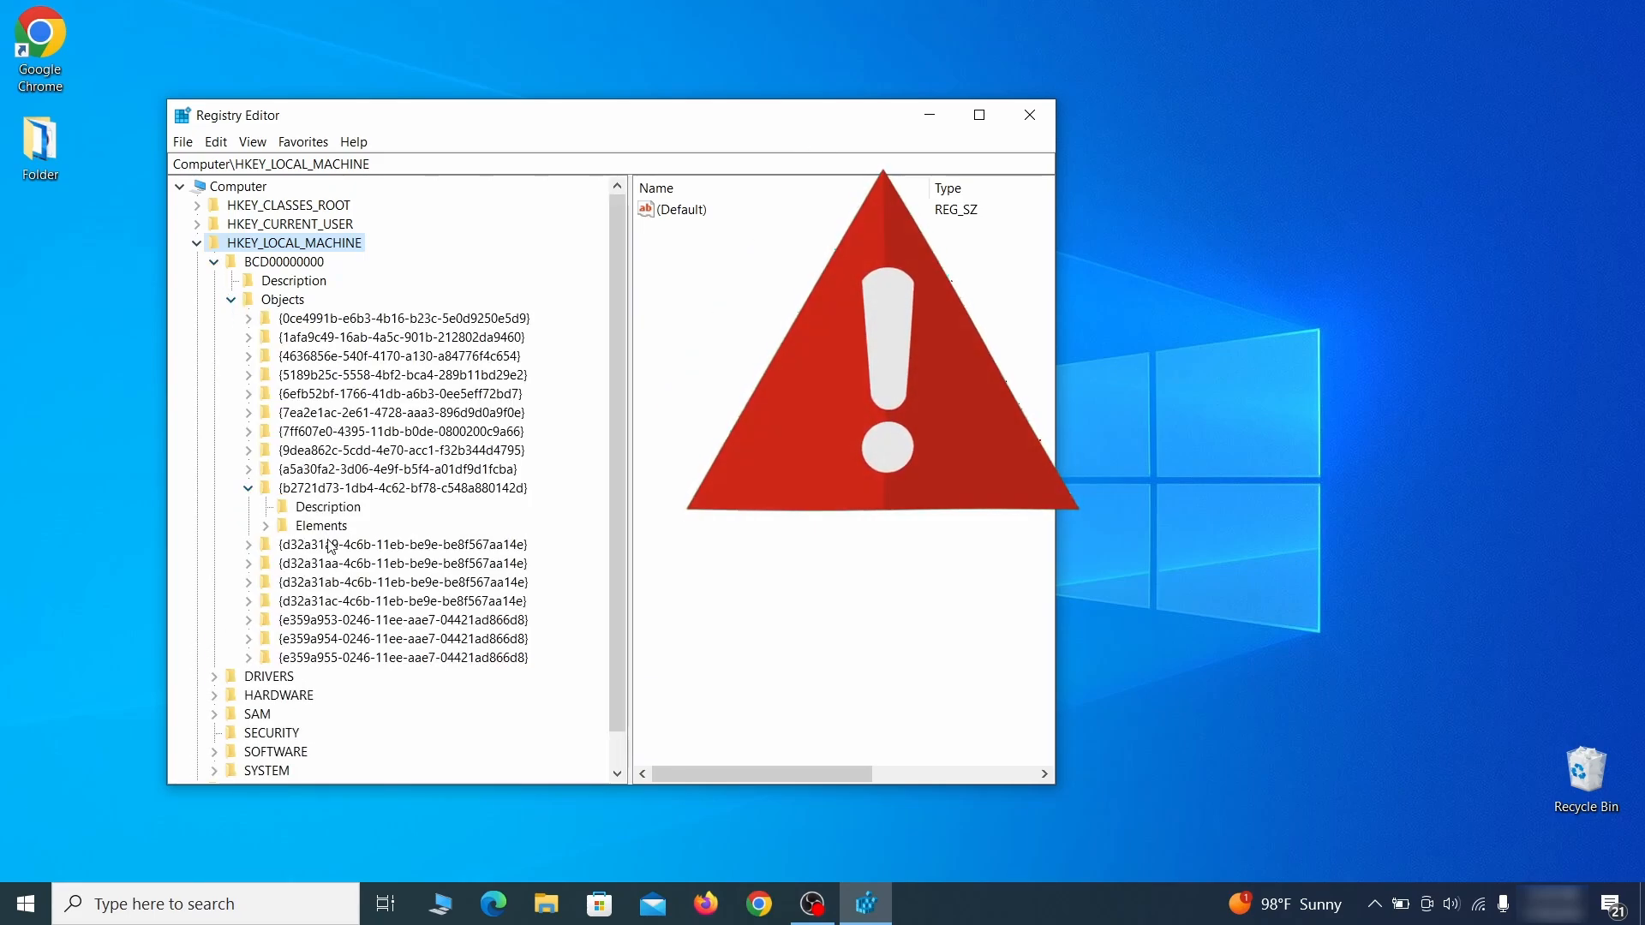
{"action": "left_click", "coordinate": [266, 525]}
{"action": "left_click", "coordinate": [345, 582]}
{"action": "right_click", "coordinate": [345, 582]}
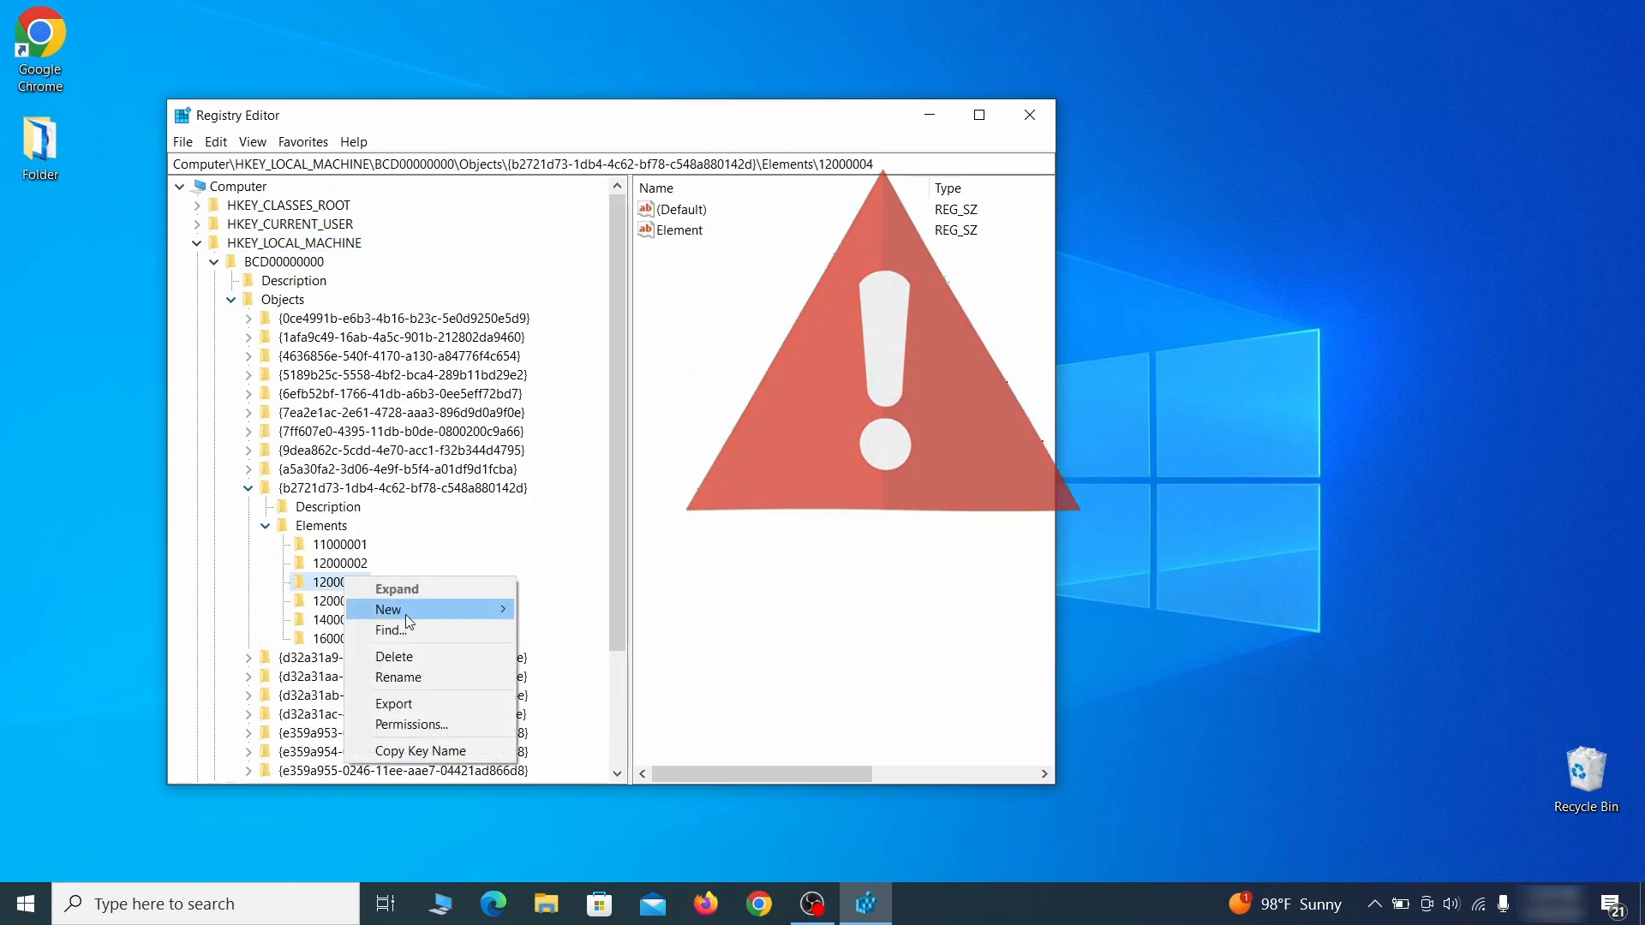
{"action": "left_click", "coordinate": [424, 656]}
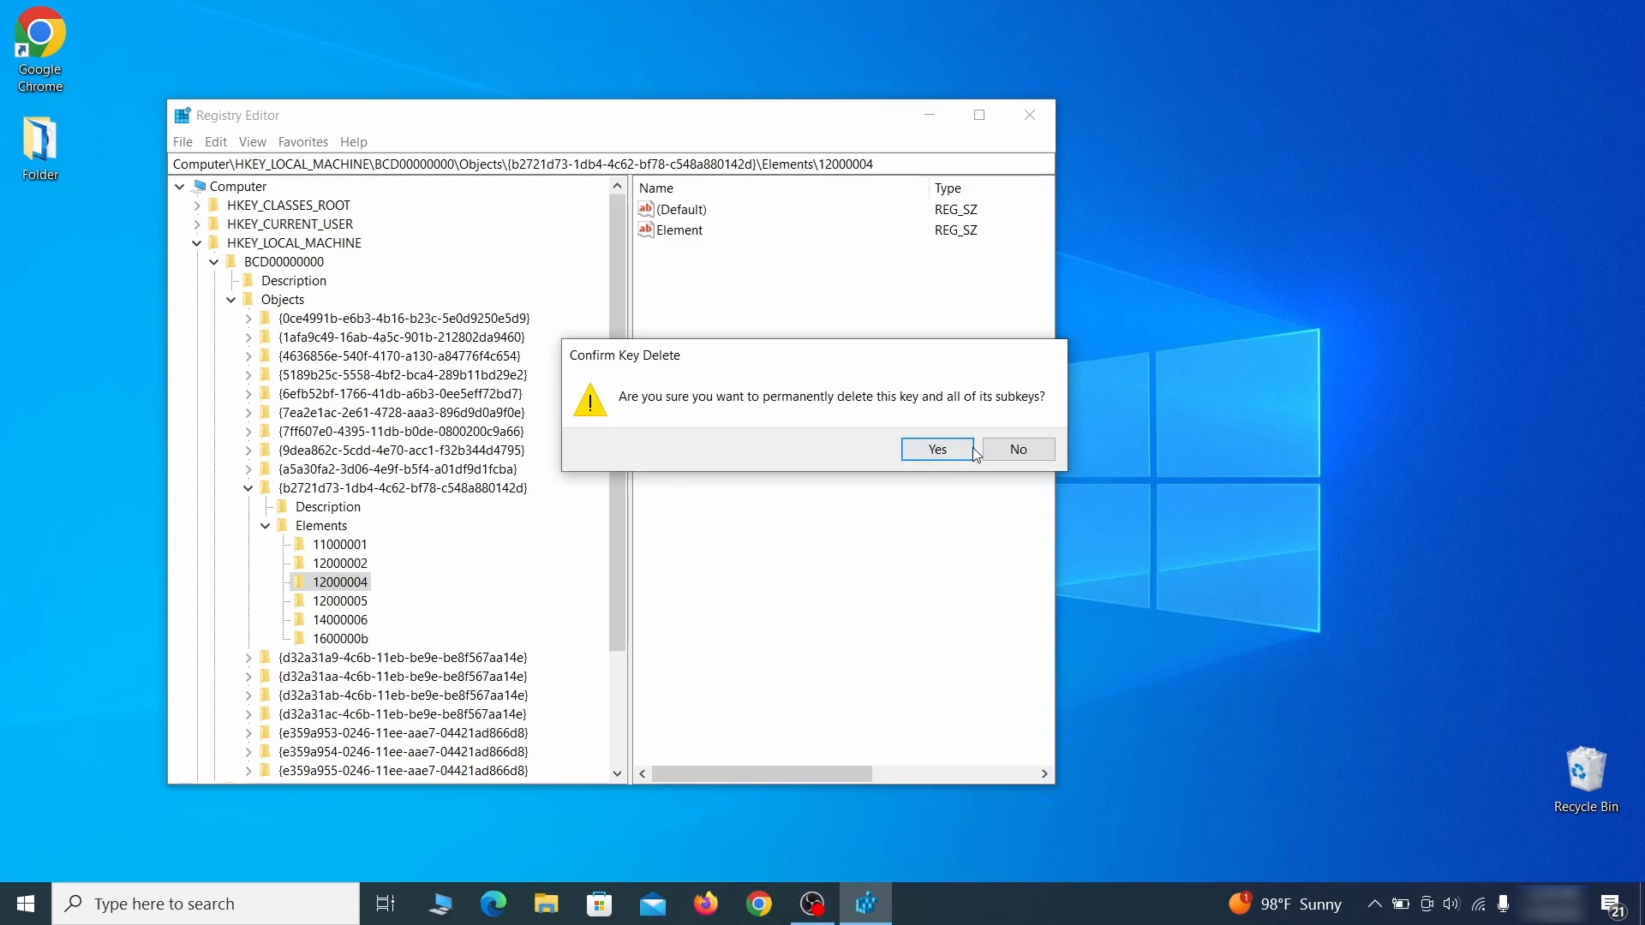
{"action": "left_click", "coordinate": [1036, 454]}
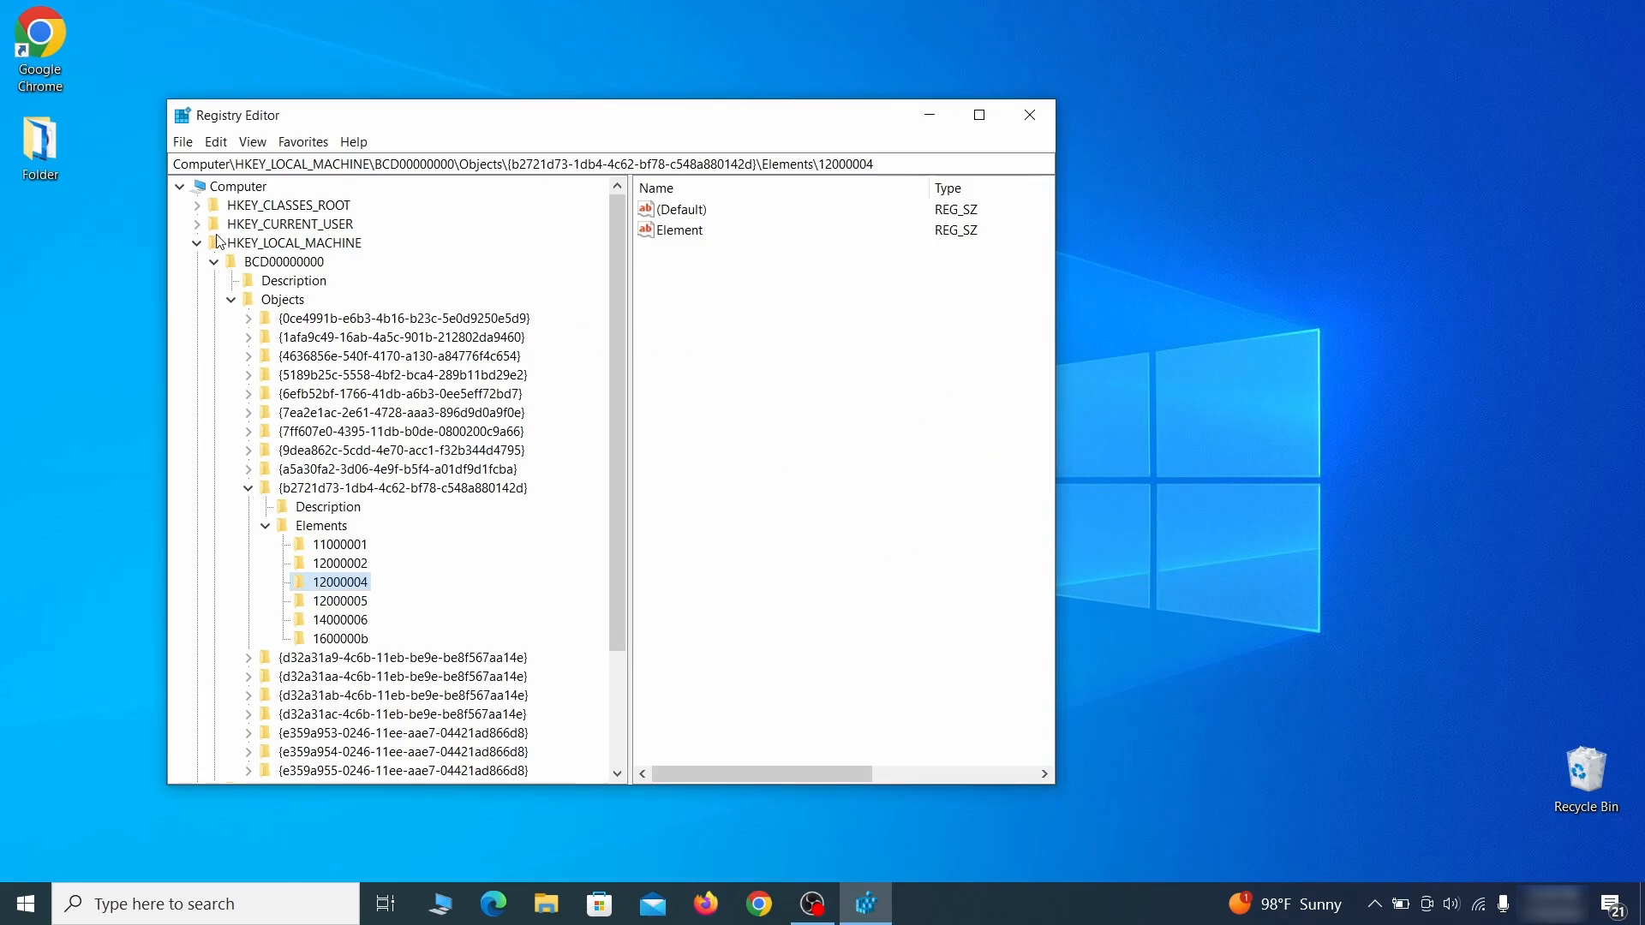
{"action": "scroll", "coordinate": [271, 657], "scroll_direction": "down", "scroll_amount": 3}
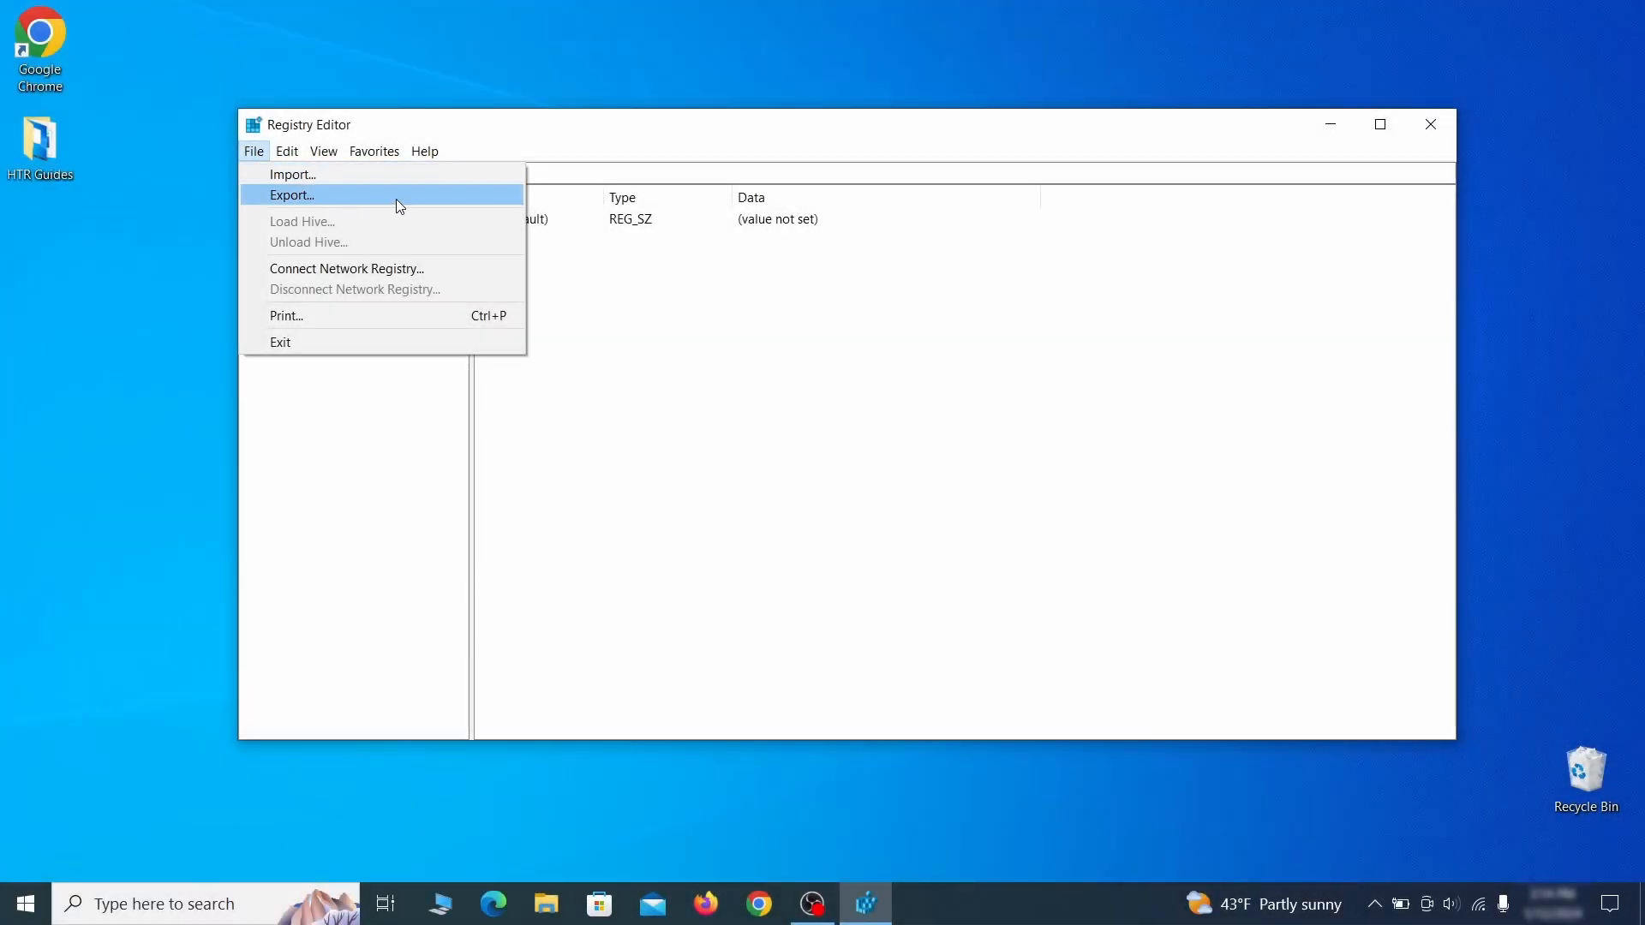
- Export the registry as a backup, and select the Registry Backup 1 file for import
{"action": "left_click", "coordinate": [396, 198]}
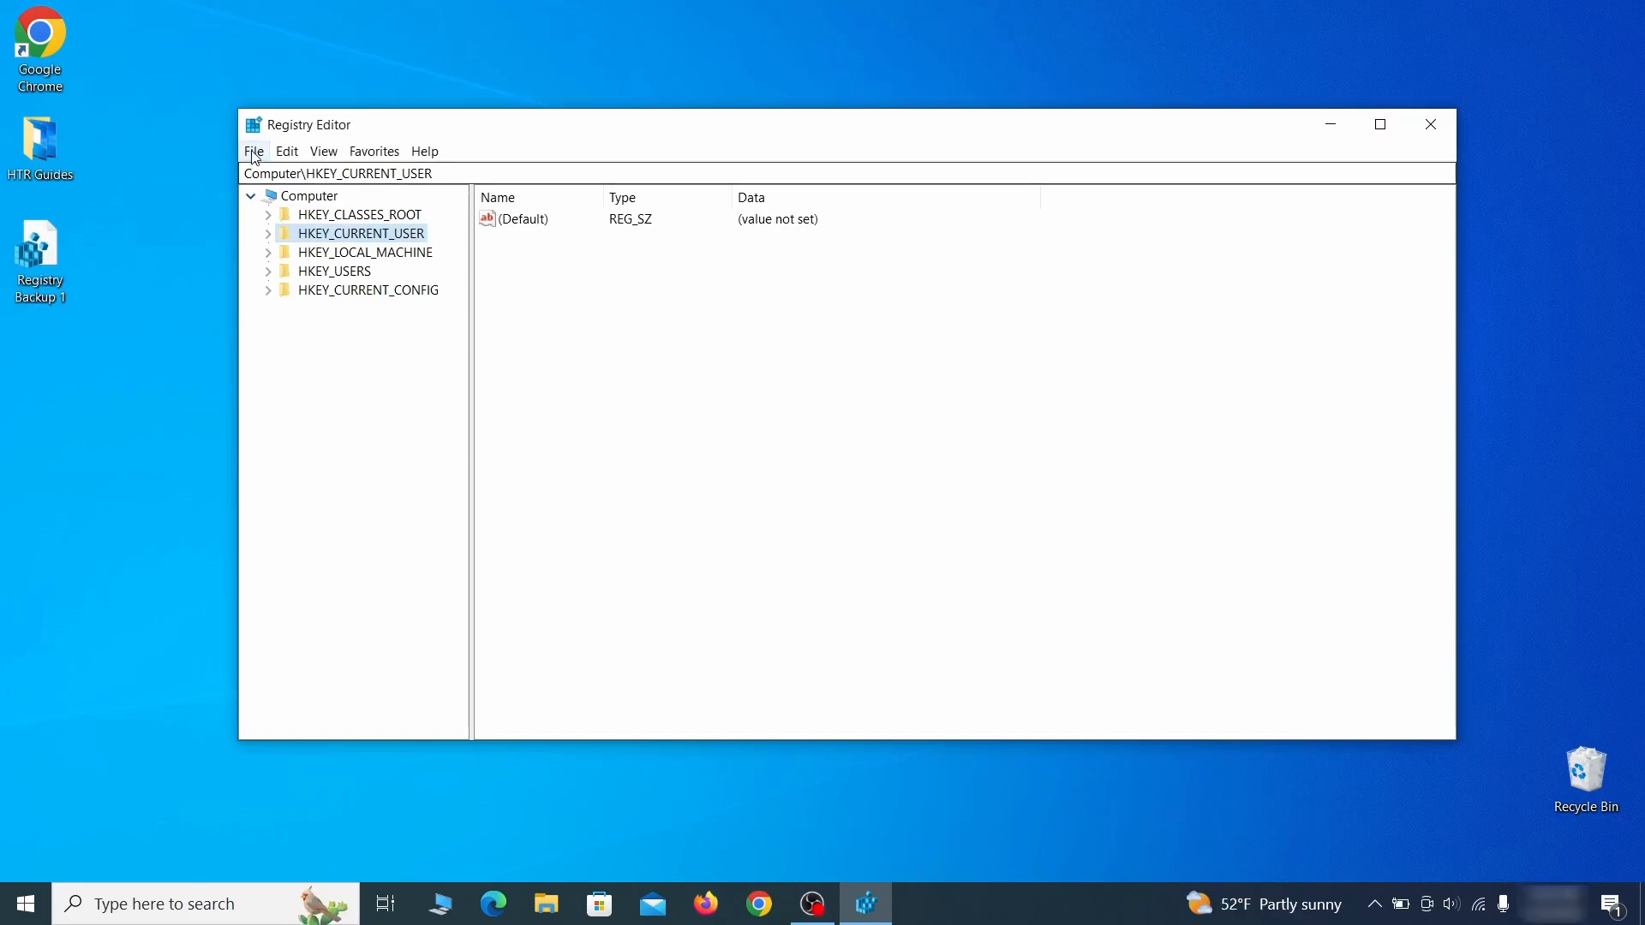
{"action": "left_click", "coordinate": [254, 151]}
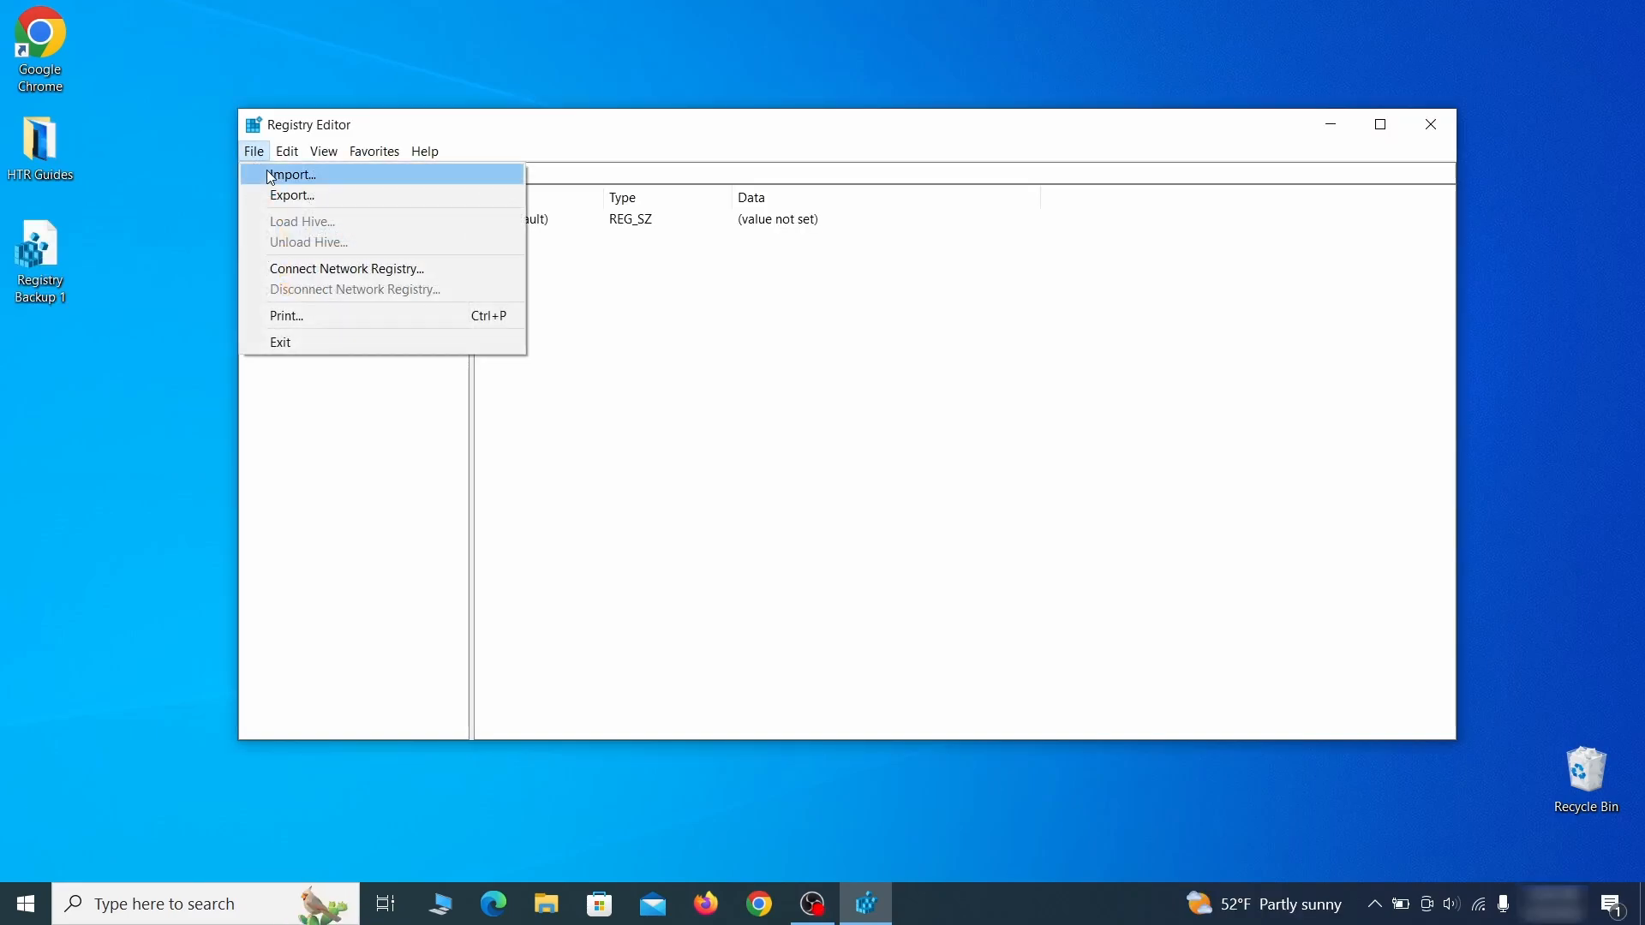
{"action": "left_click", "coordinate": [353, 176]}
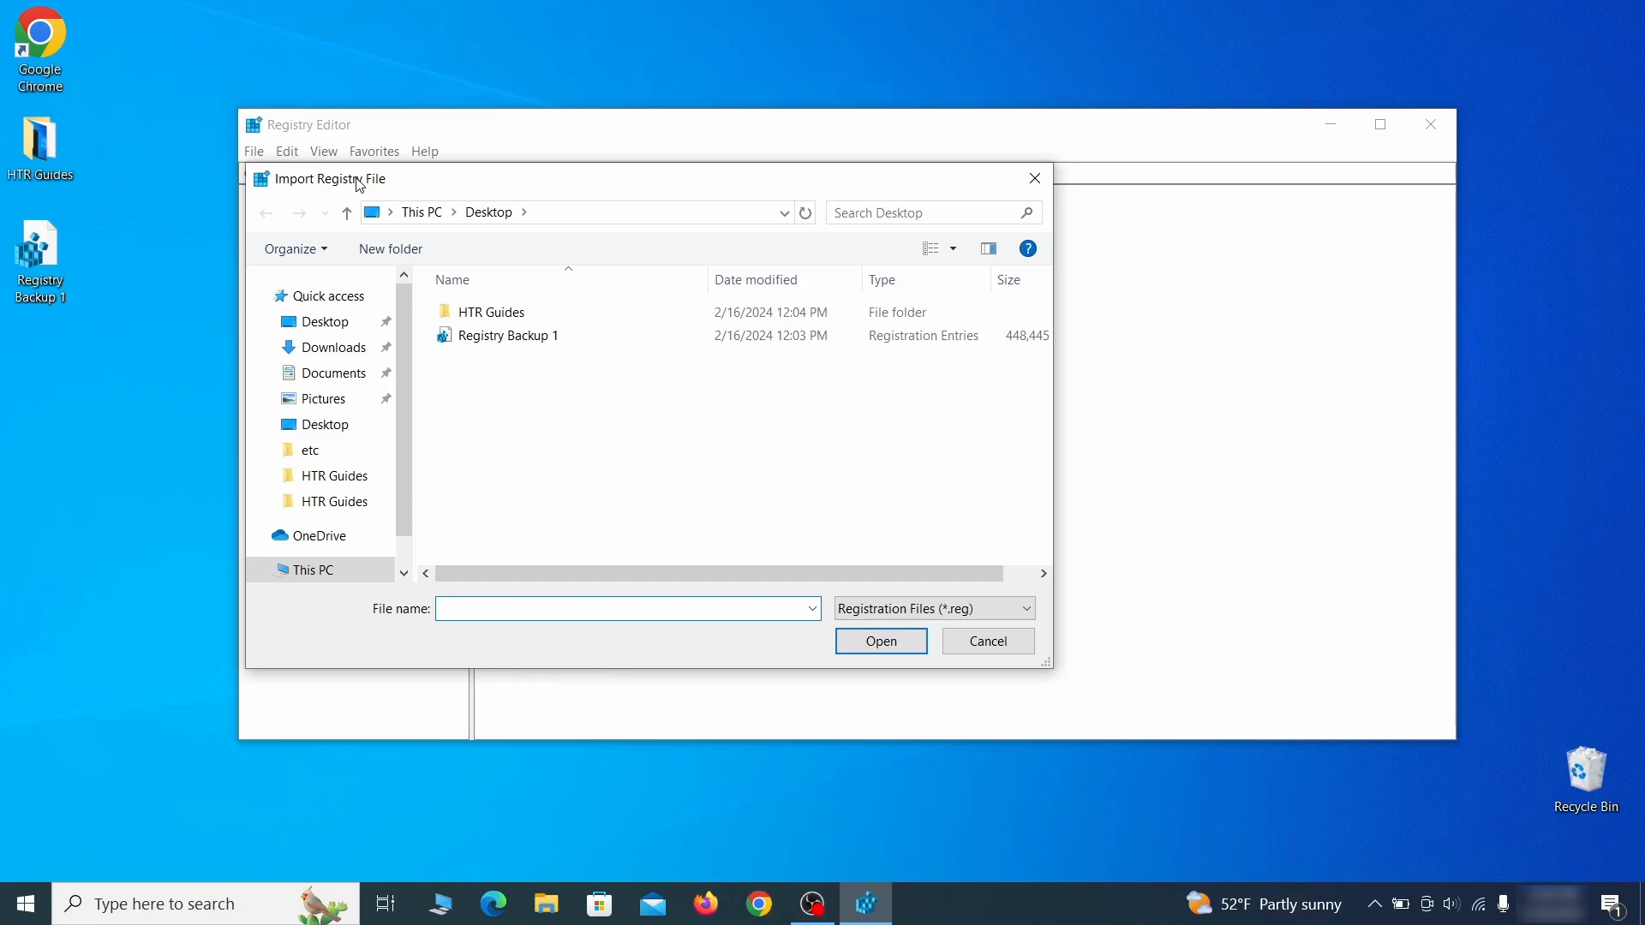
{"action": "left_click", "coordinate": [571, 341]}
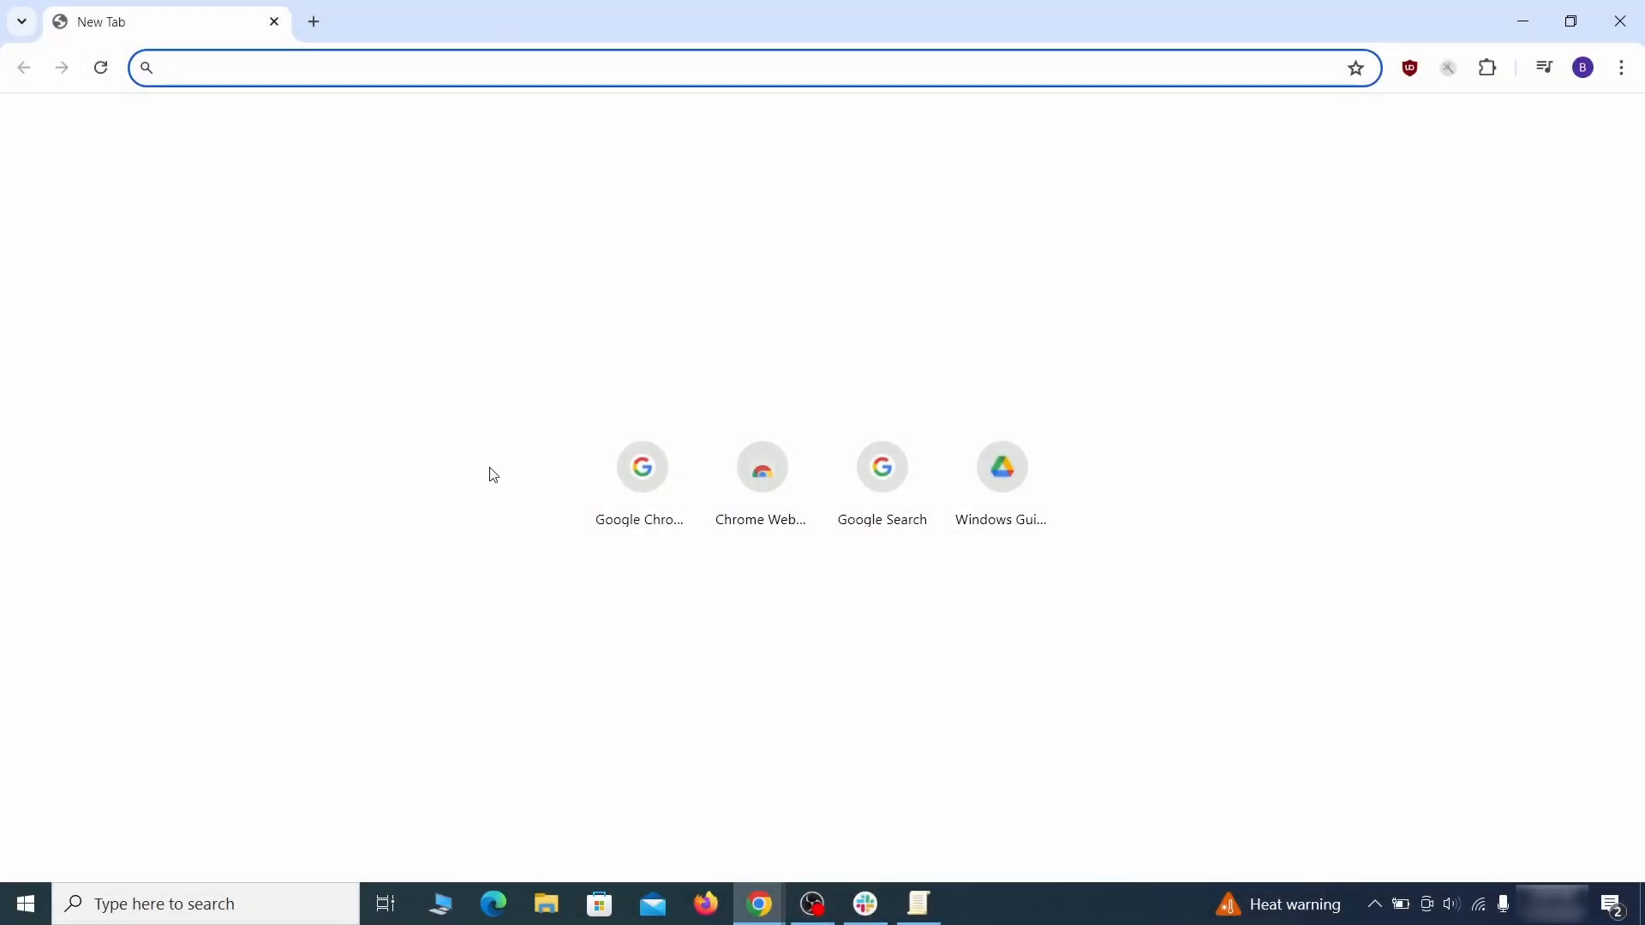
- Copy the HomepageLocation policy value from chrome://policy into New Text Document in Notepad
{"action": "type", "text": "ch"}
{"action": "key", "text": "Return"}
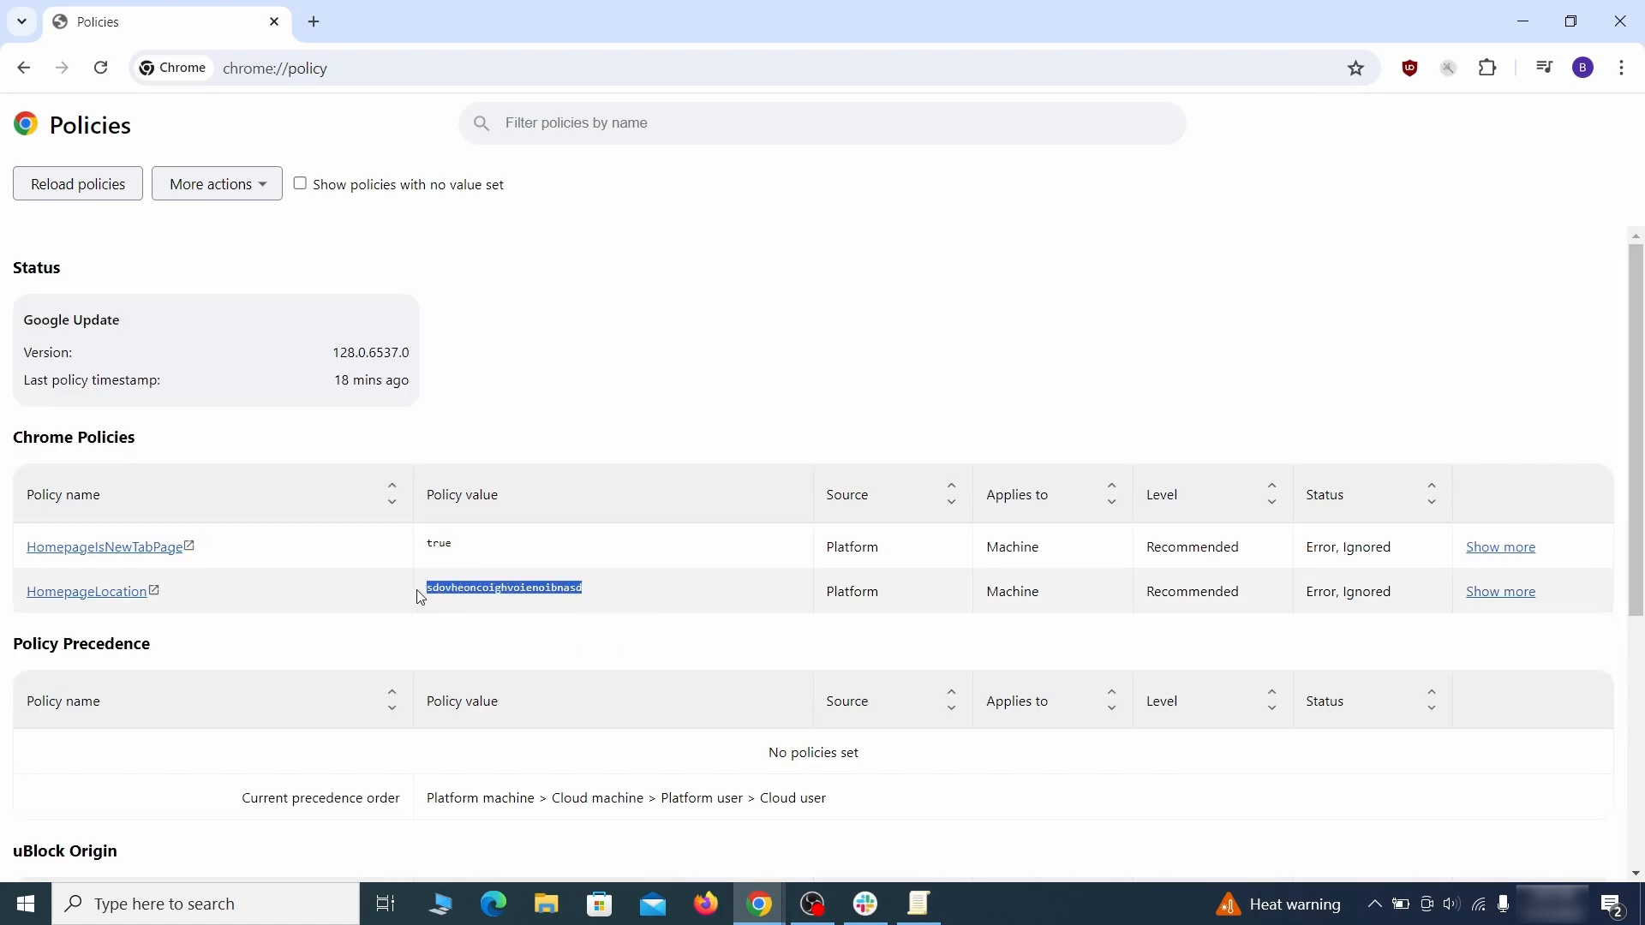
{"action": "right_click", "coordinate": [463, 591]}
{"action": "left_click", "coordinate": [505, 608]}
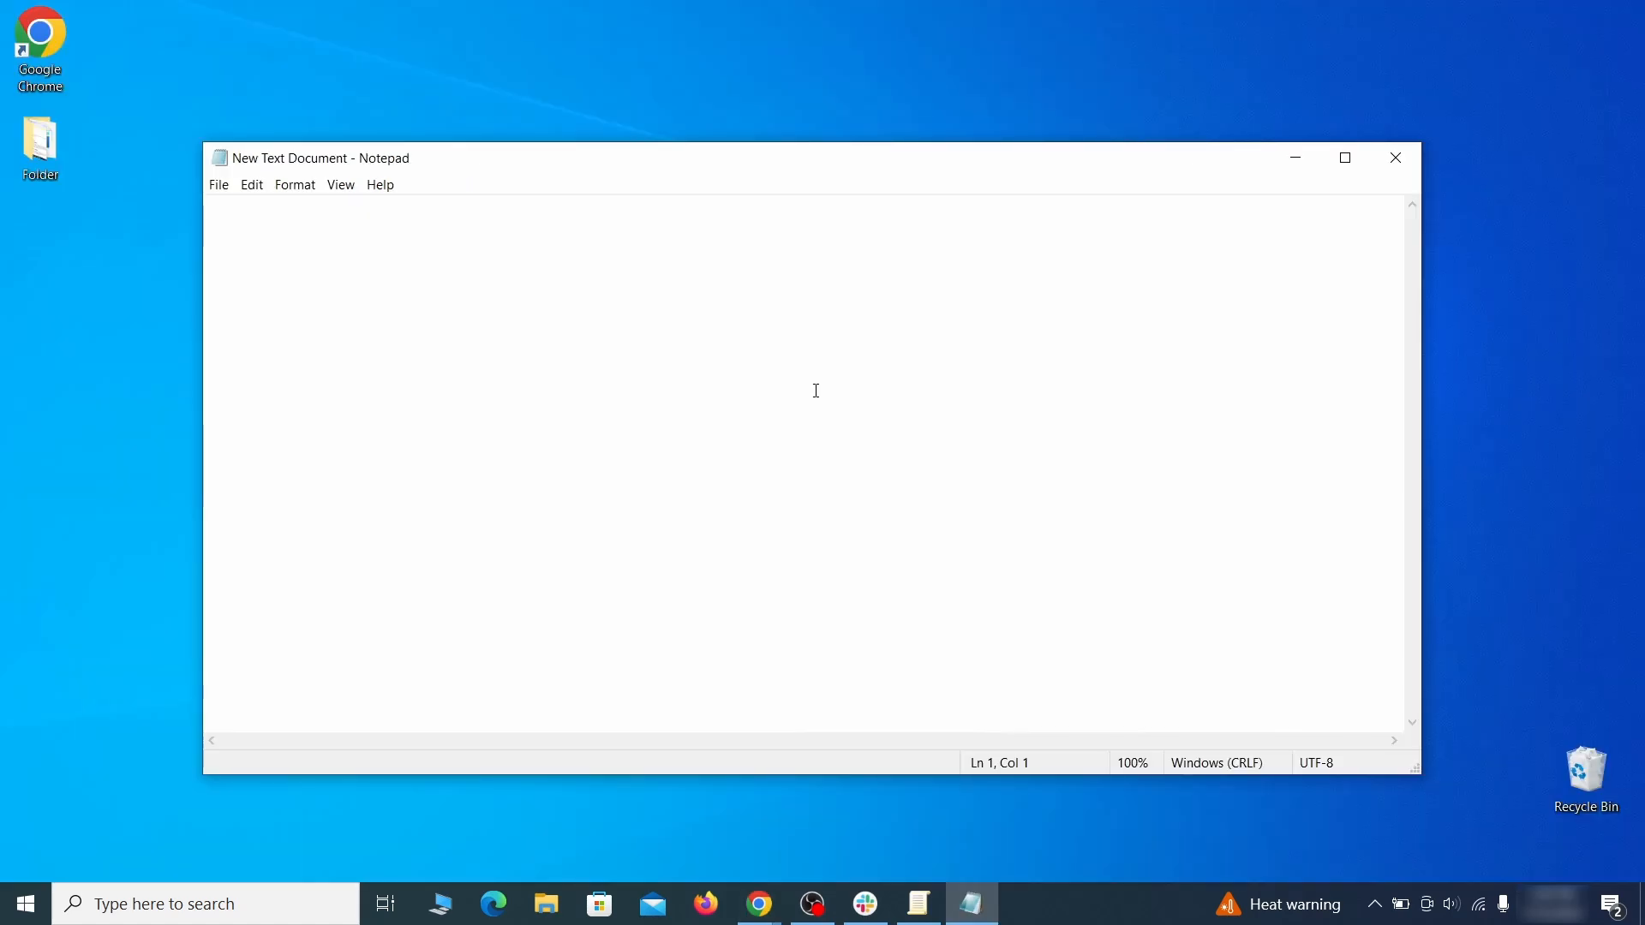
{"action": "right_click", "coordinate": [796, 376]}
{"action": "left_click", "coordinate": [862, 456]}
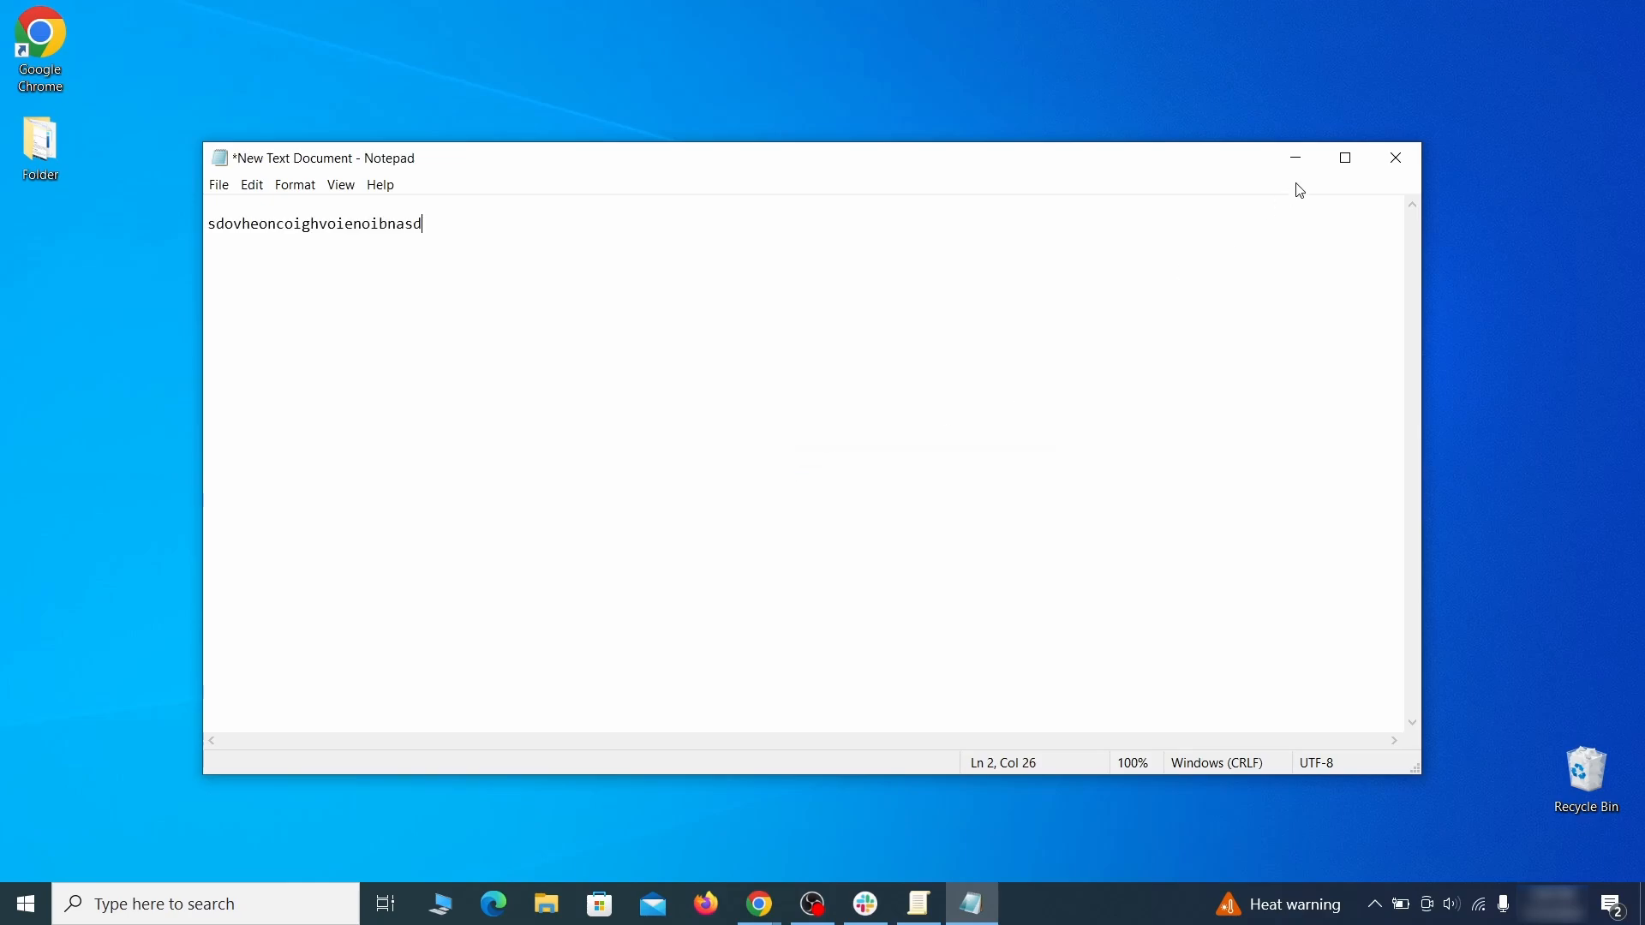
{"action": "left_click", "coordinate": [1295, 159]}
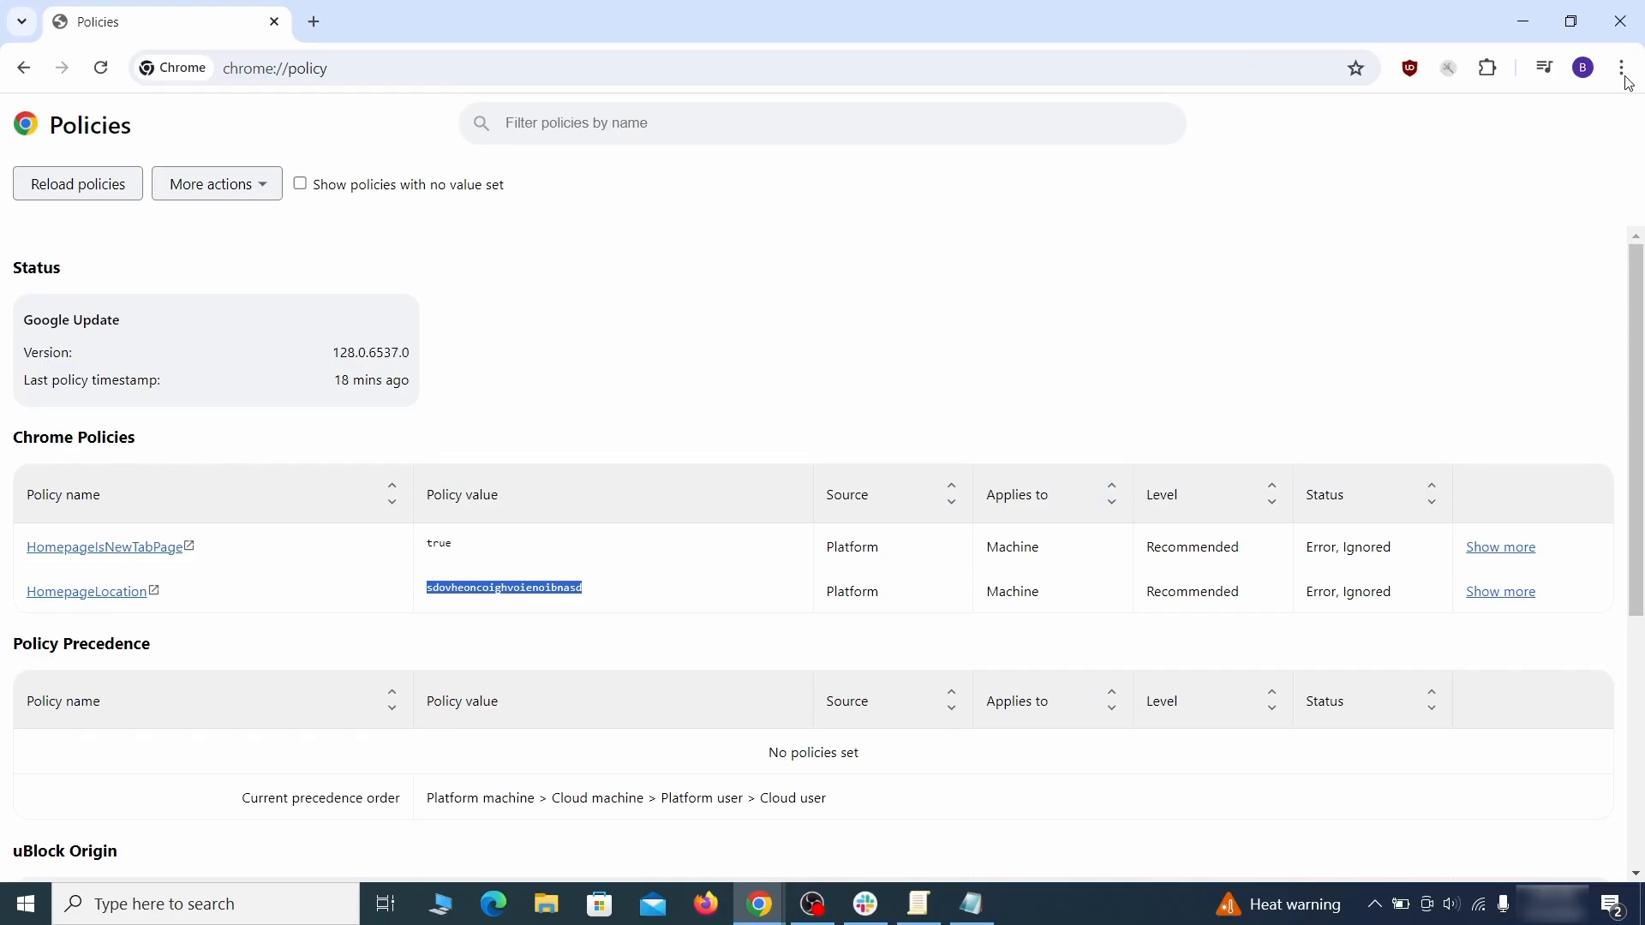
- Open the extensions options of Google Chrome
{"action": "left_click", "coordinate": [1622, 68]}
{"action": "mouse_move", "coordinate": [1381, 401]}
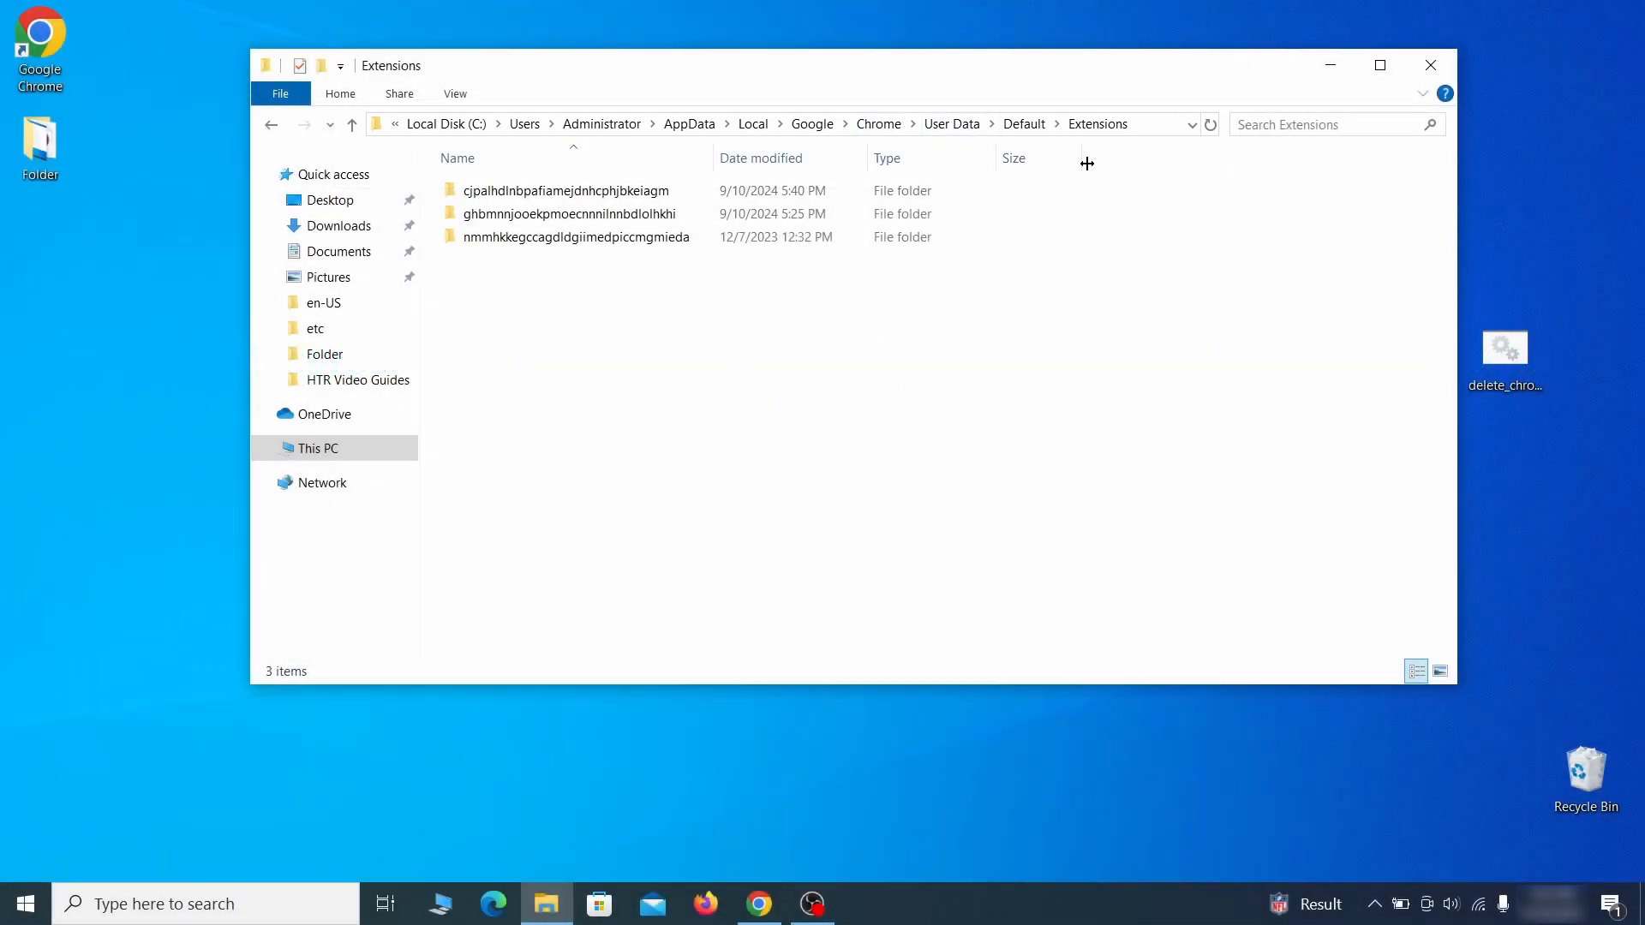
- Delete all extension folders from the Extensions folder of Chrome's Default profile in File Explorer and close the window
{"action": "left_click_drag", "start_coordinate": [611, 274], "coordinate": [692, 199]}
{"action": "right_click", "coordinate": [694, 210]}
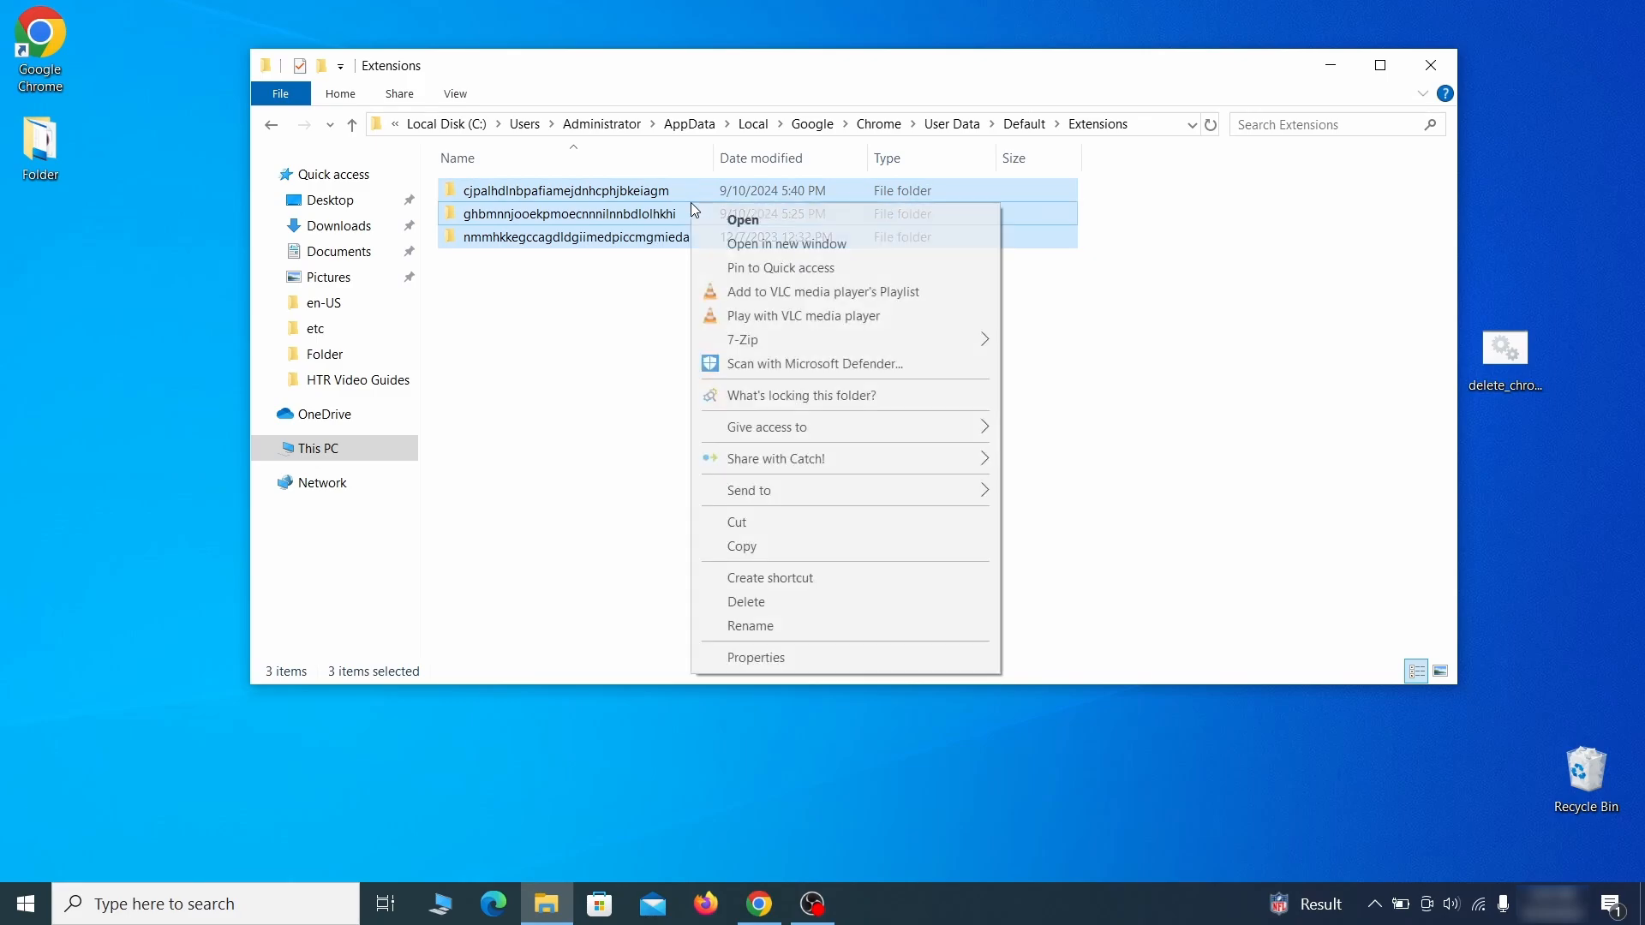
{"action": "left_click", "coordinate": [761, 604]}
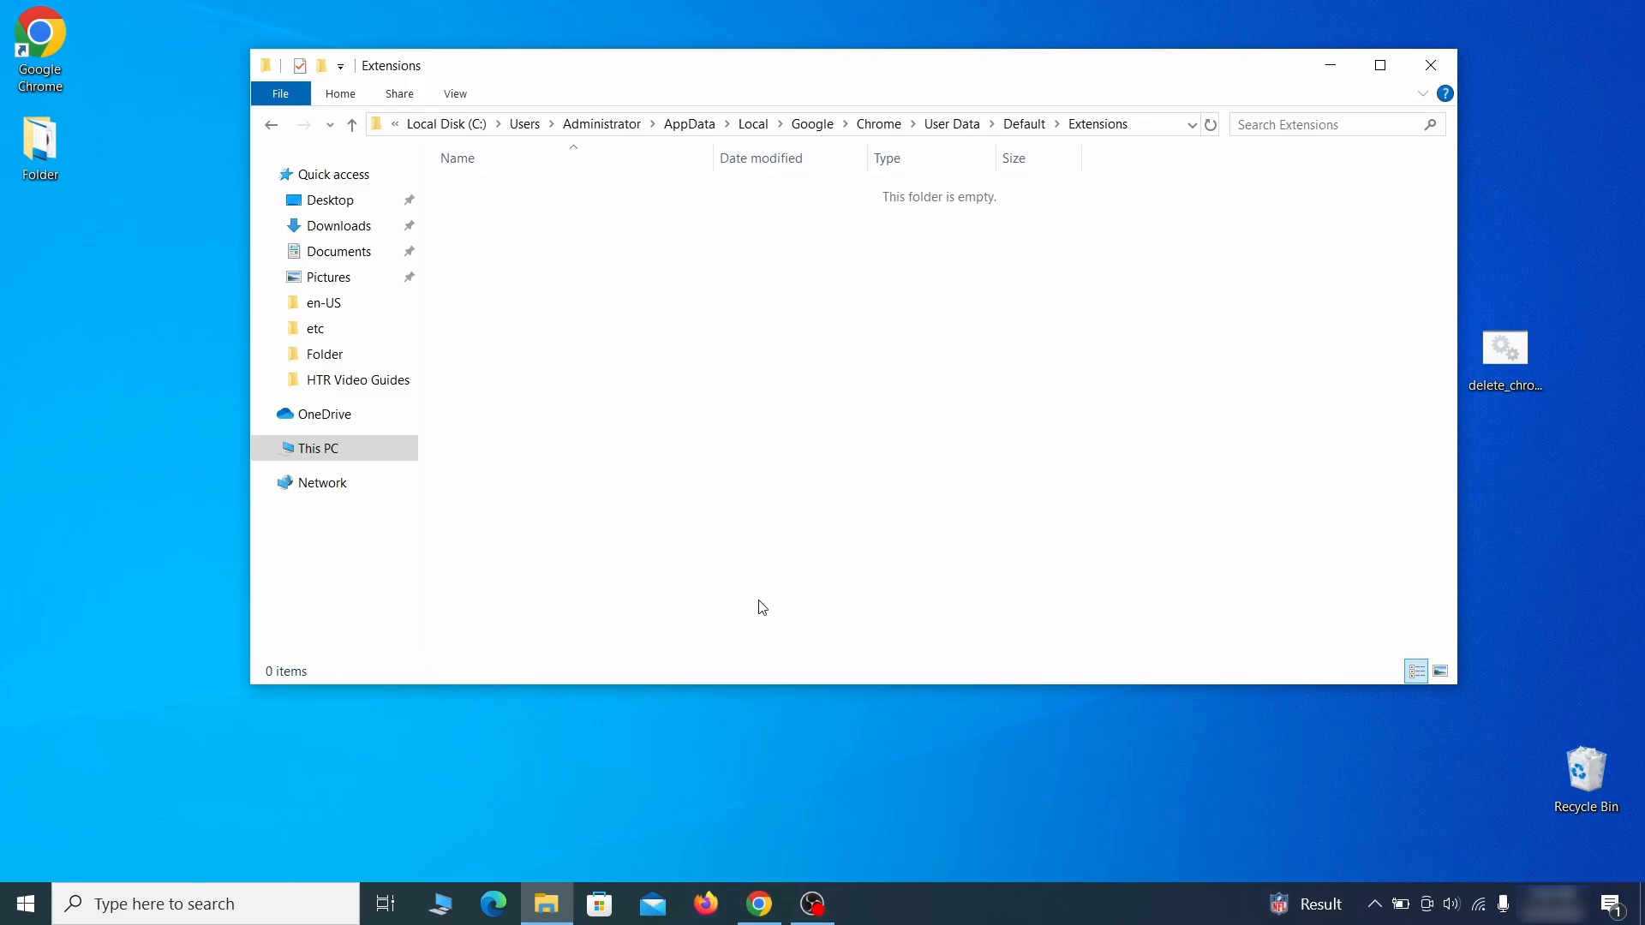
{"action": "left_click", "coordinate": [1429, 69]}
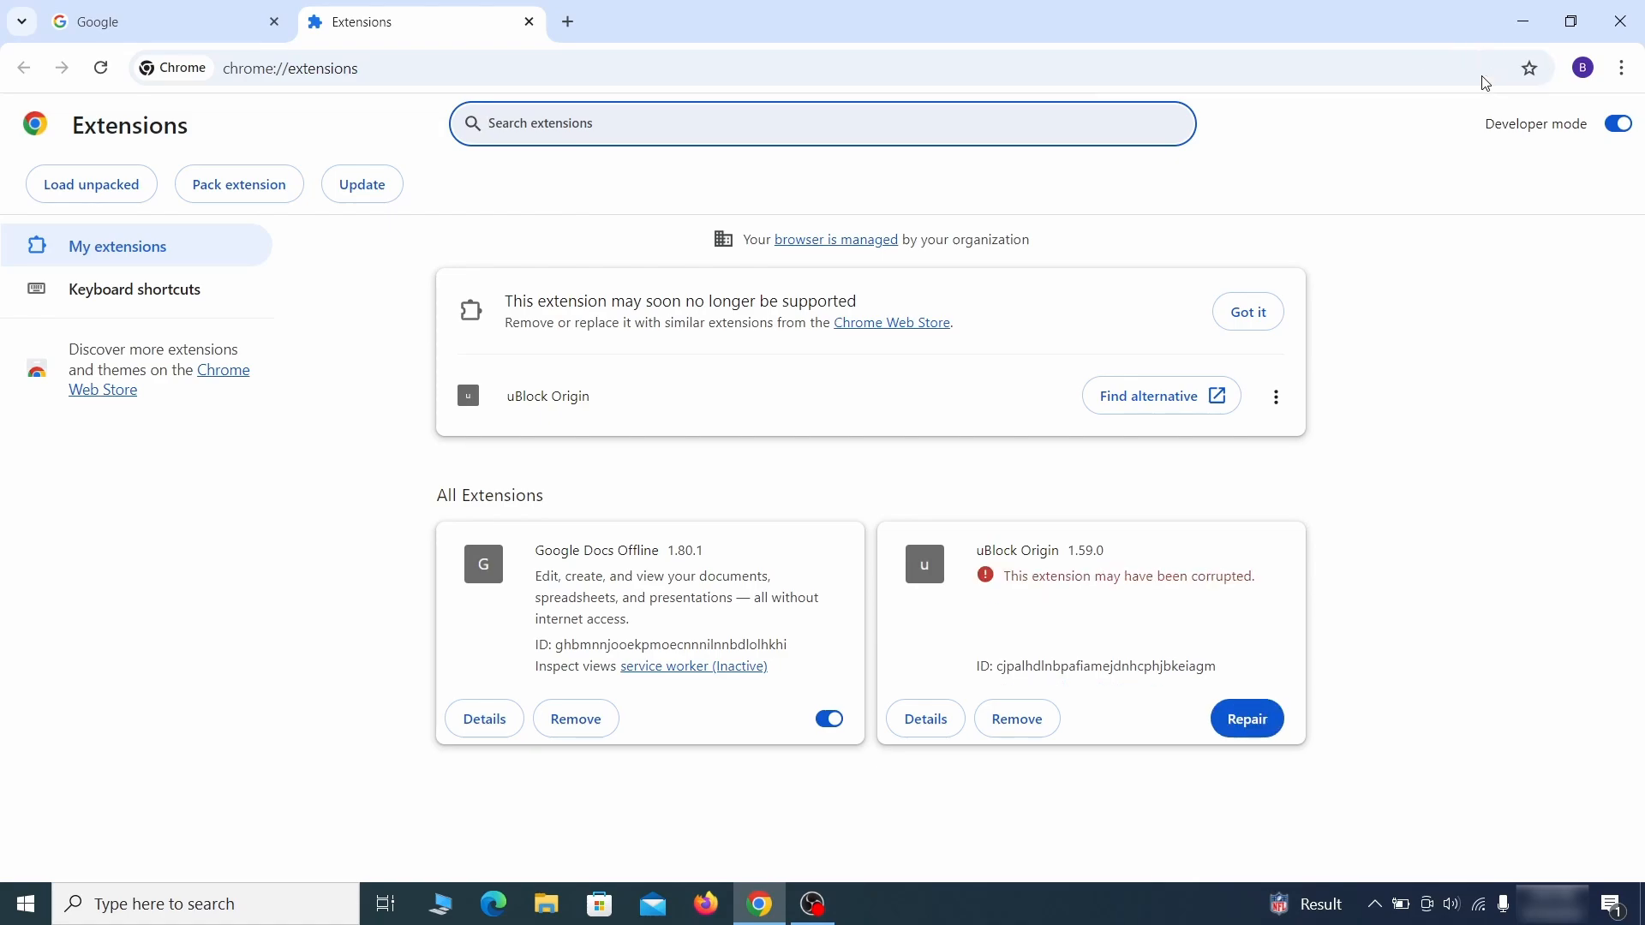
- Repair the corrupted uBlock Origin extension in Chrome
{"action": "left_click", "coordinate": [1250, 721]}
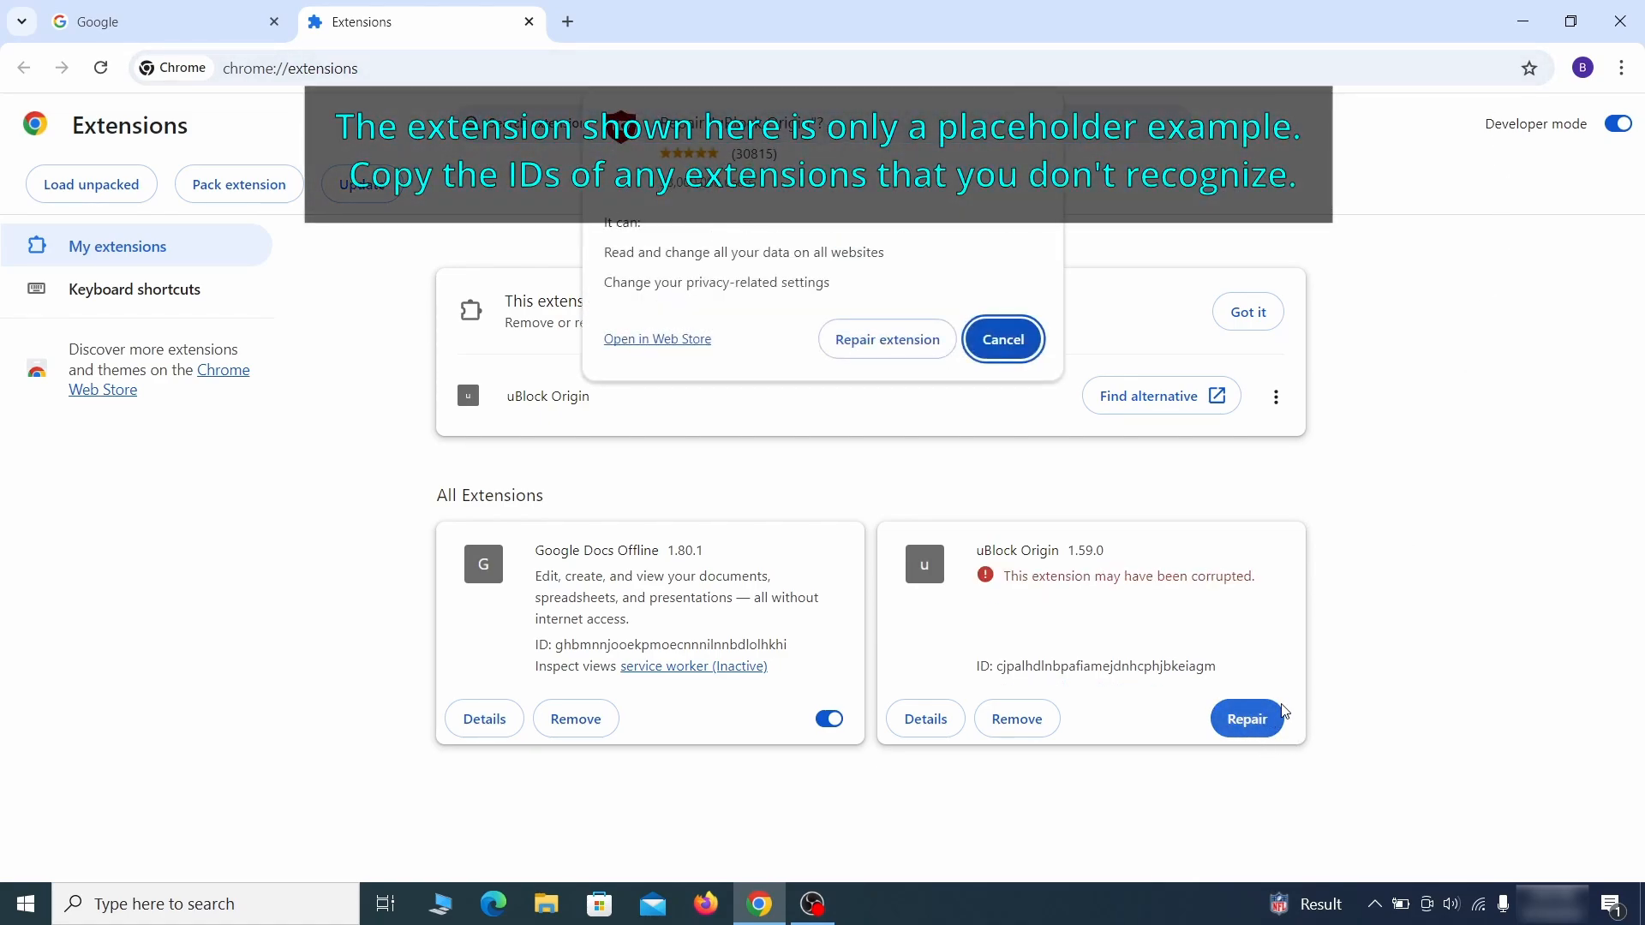
{"action": "left_click", "coordinate": [888, 340]}
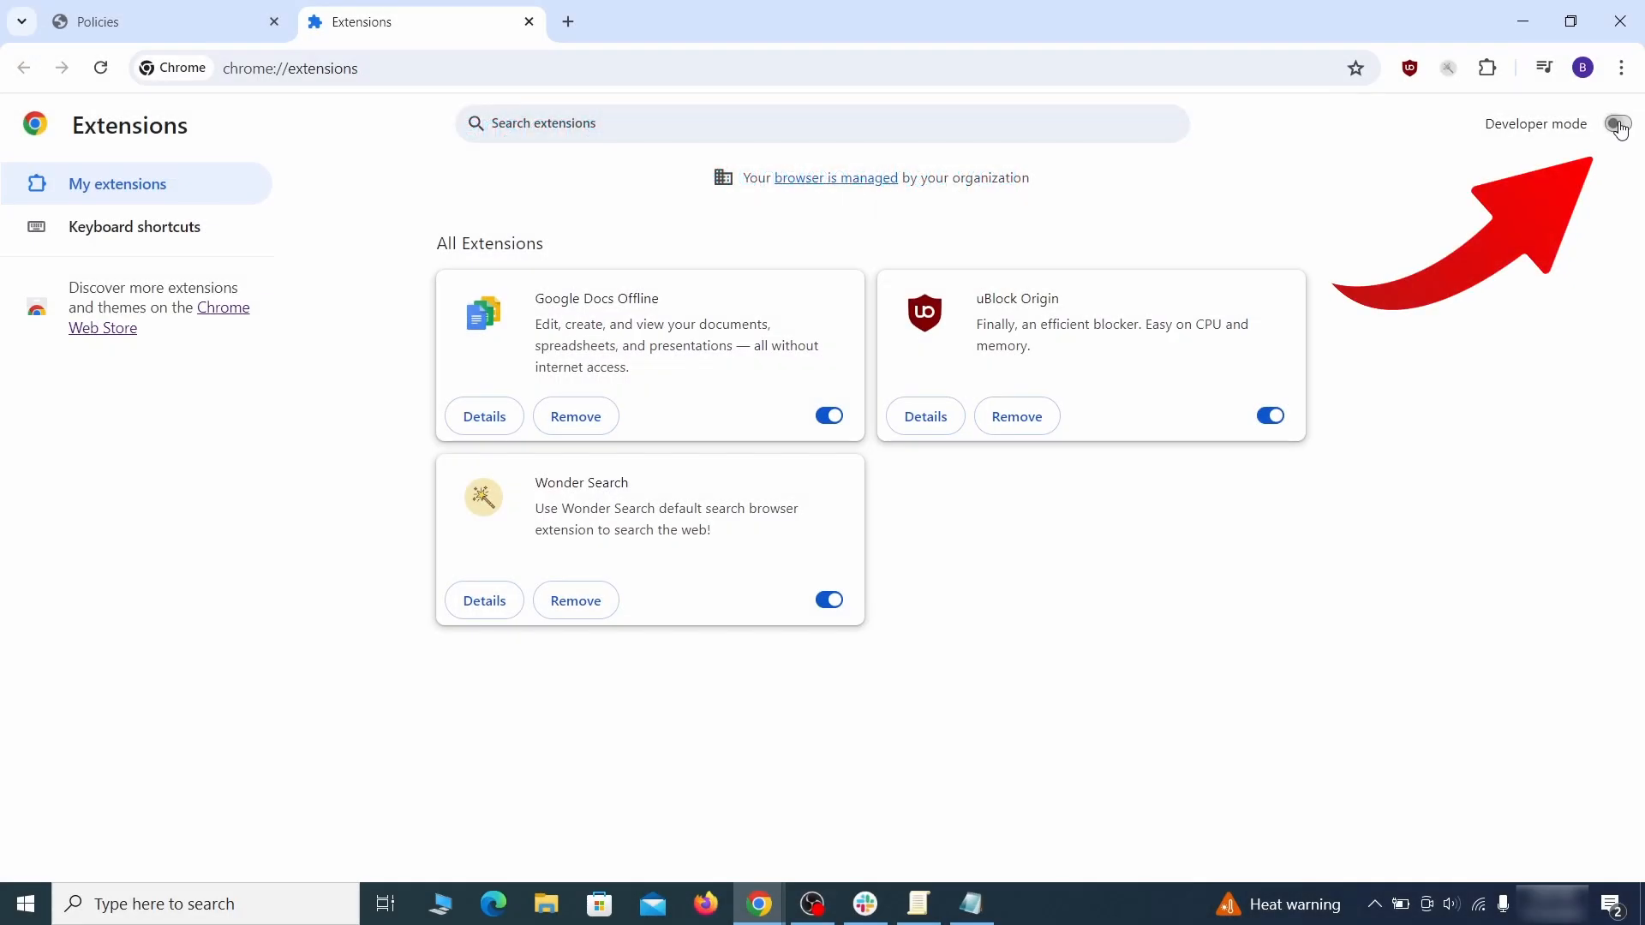
- Turn on Developer mode for Chrome extensions and copy the Wonder Search extension's ID into the Notepad document
{"action": "left_click", "coordinate": [1617, 125]}
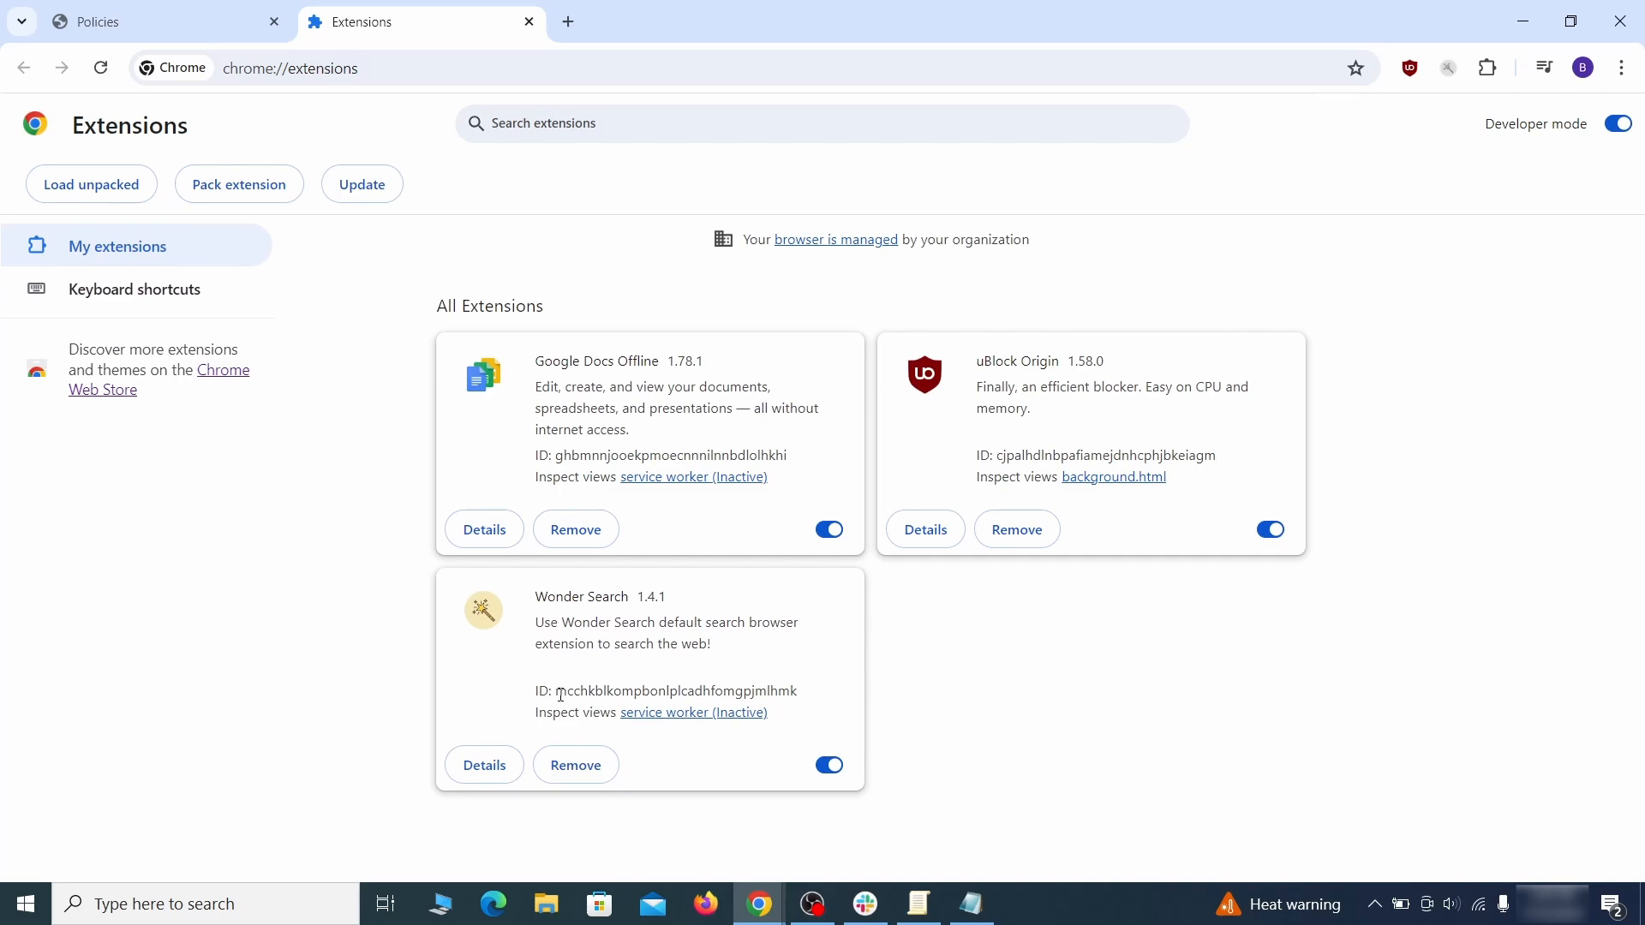
{"action": "left_click_drag", "start_coordinate": [562, 694], "coordinate": [780, 691]}
{"action": "right_click", "coordinate": [797, 690]}
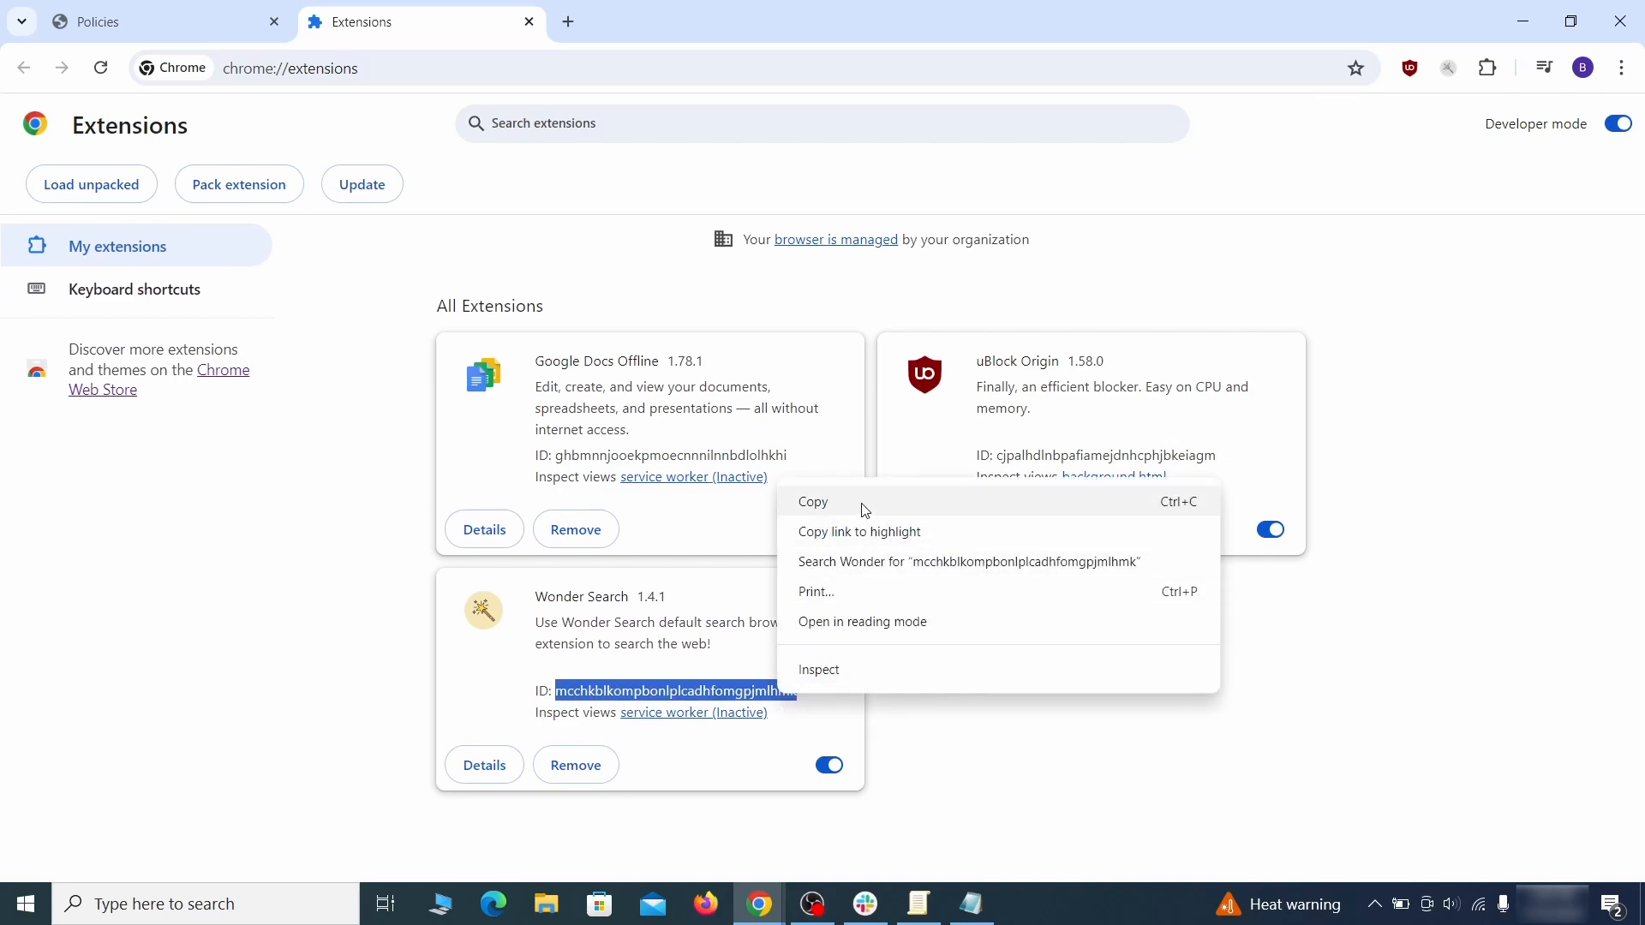
{"action": "left_click", "coordinate": [760, 502]}
{"action": "left_click", "coordinate": [1527, 25]}
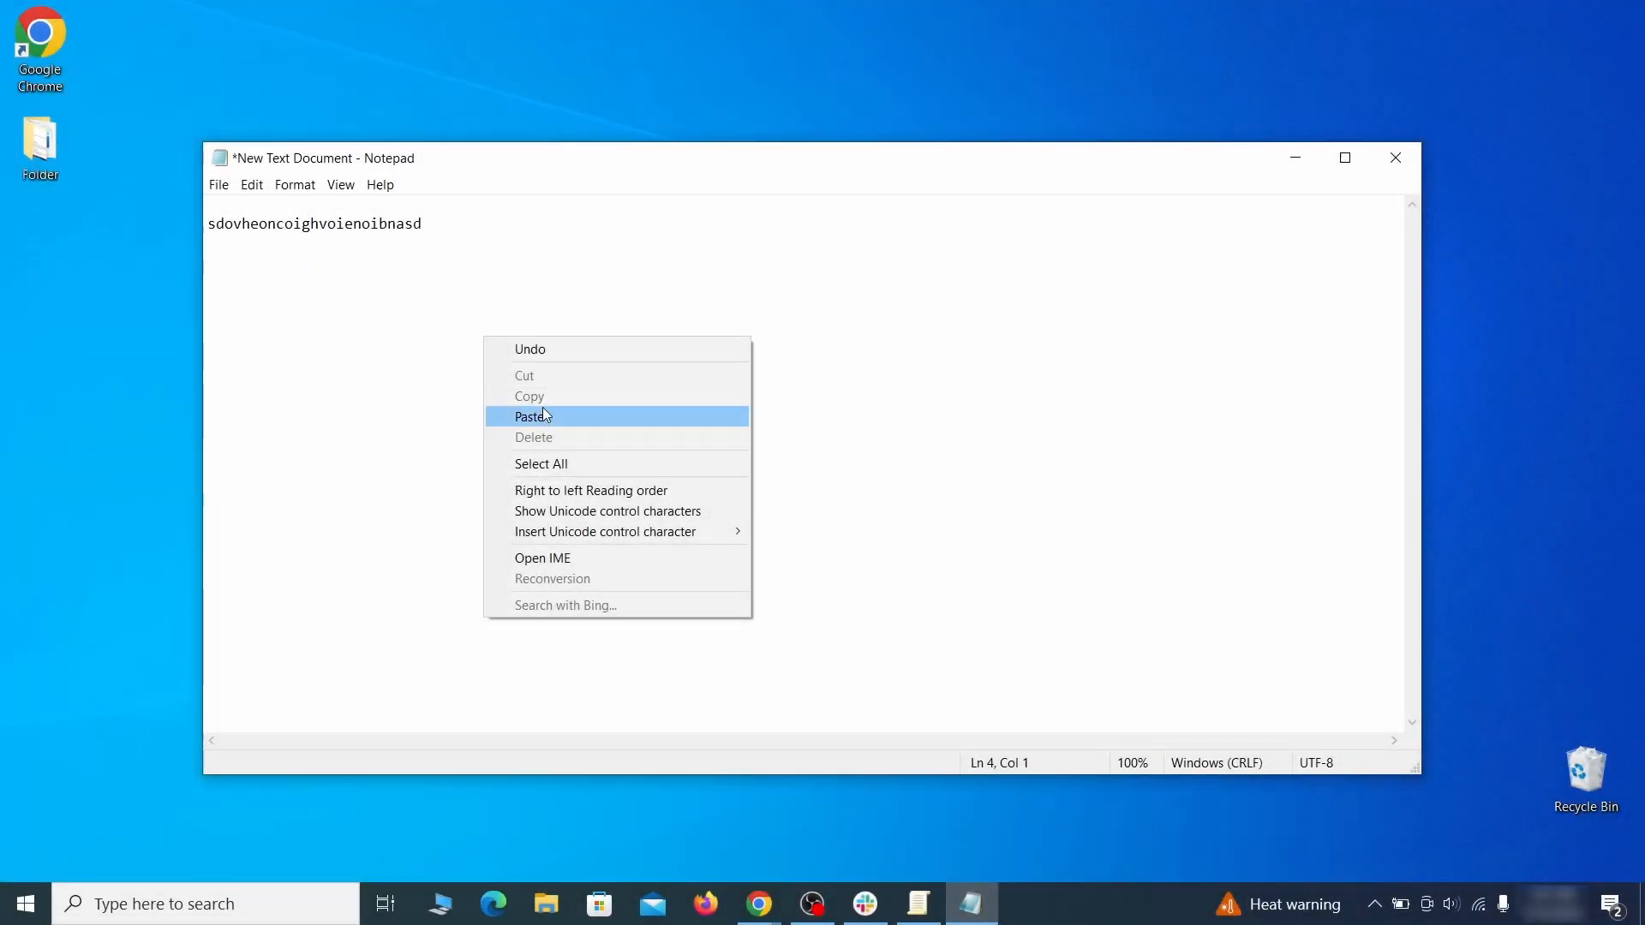
{"action": "left_click", "coordinate": [564, 415]}
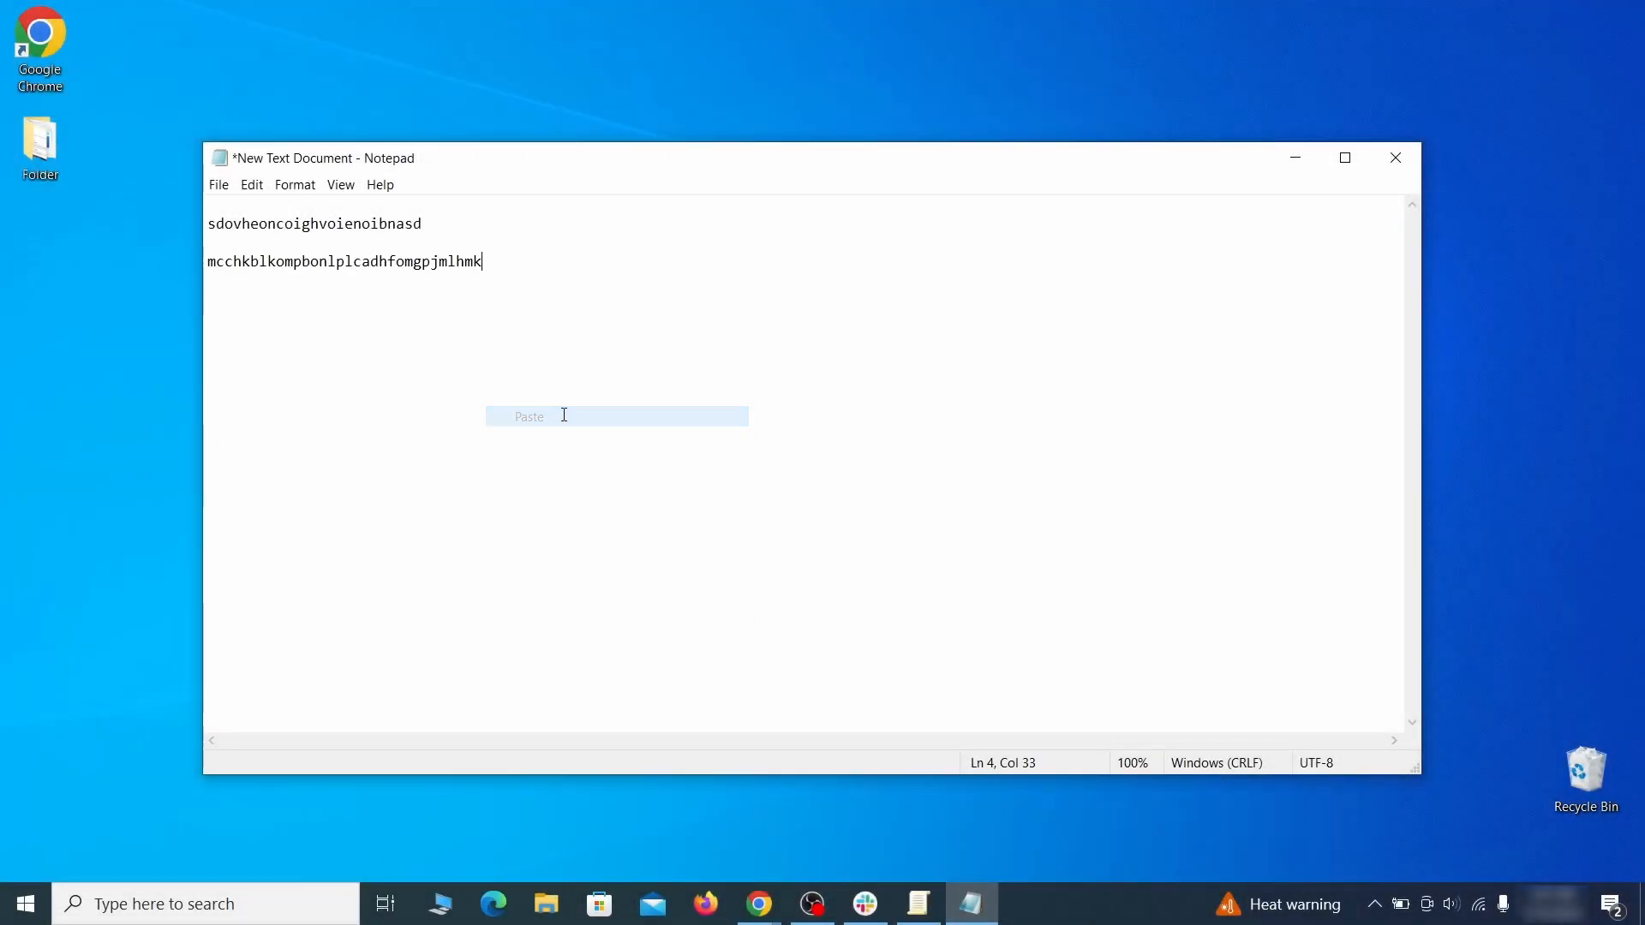
{"action": "left_click", "coordinate": [1294, 160]}
- Search Windows for "regedit" and run the Registry Editor as administrator
{"action": "left_click", "coordinate": [23, 910]}
{"action": "type", "text": "regedit"}
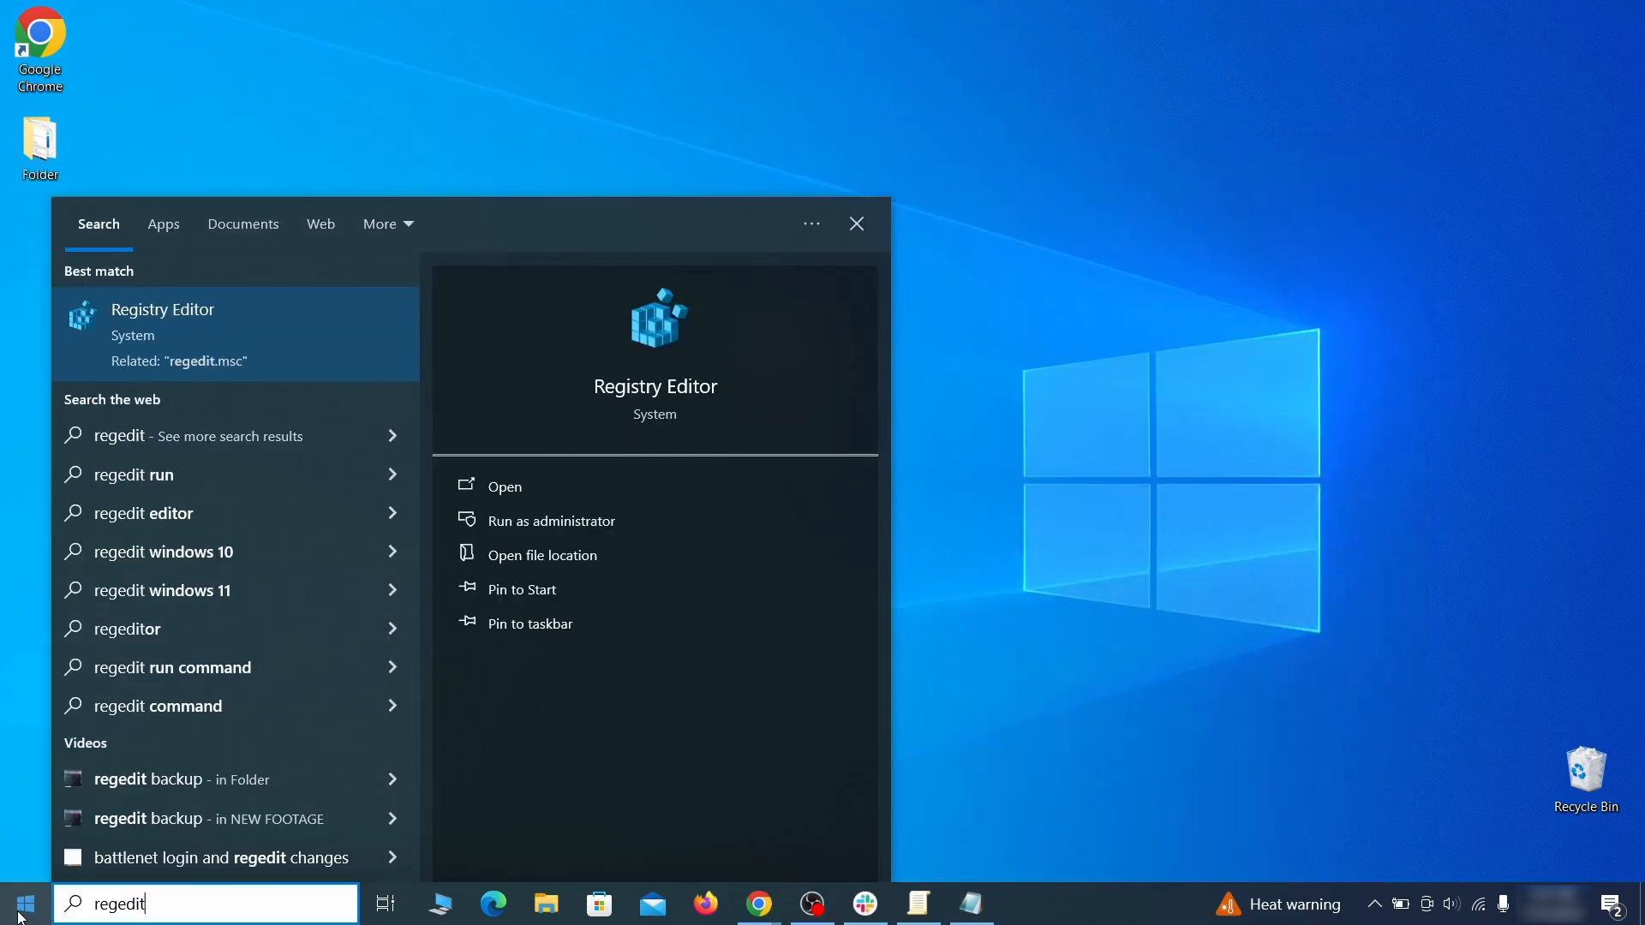
{"action": "right_click", "coordinate": [330, 330]}
{"action": "left_click", "coordinate": [377, 353]}
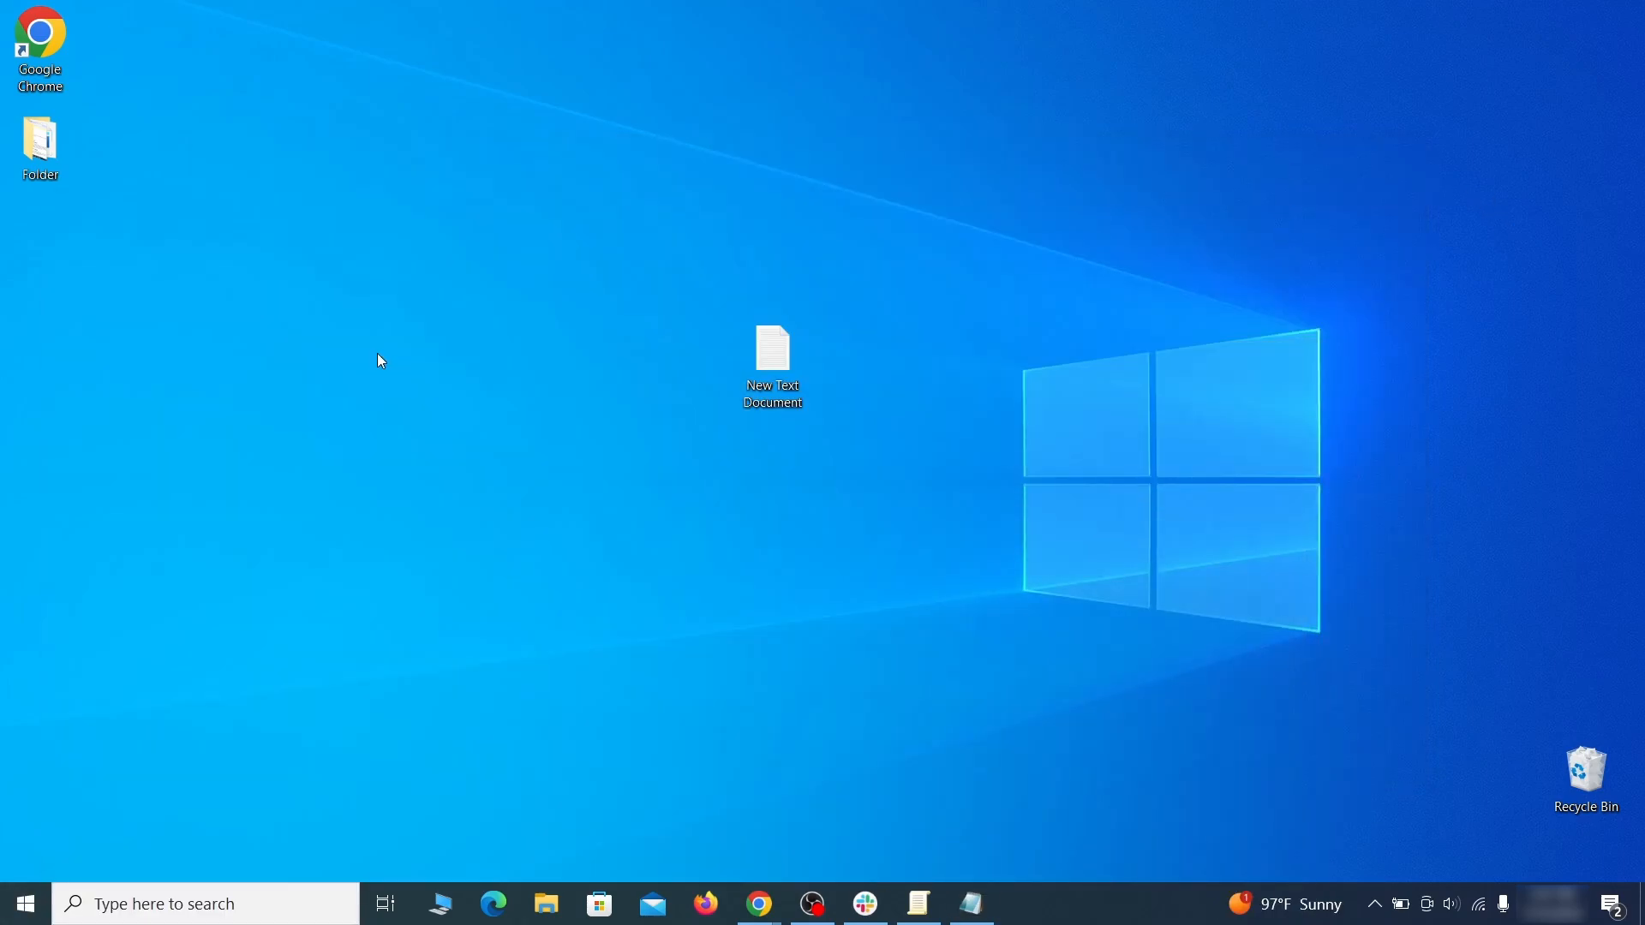
- Search the registry for the policy value sdovheoncoighvoienoibnasd copied from the Notepad document
{"action": "key", "text": "ctrl+f"}
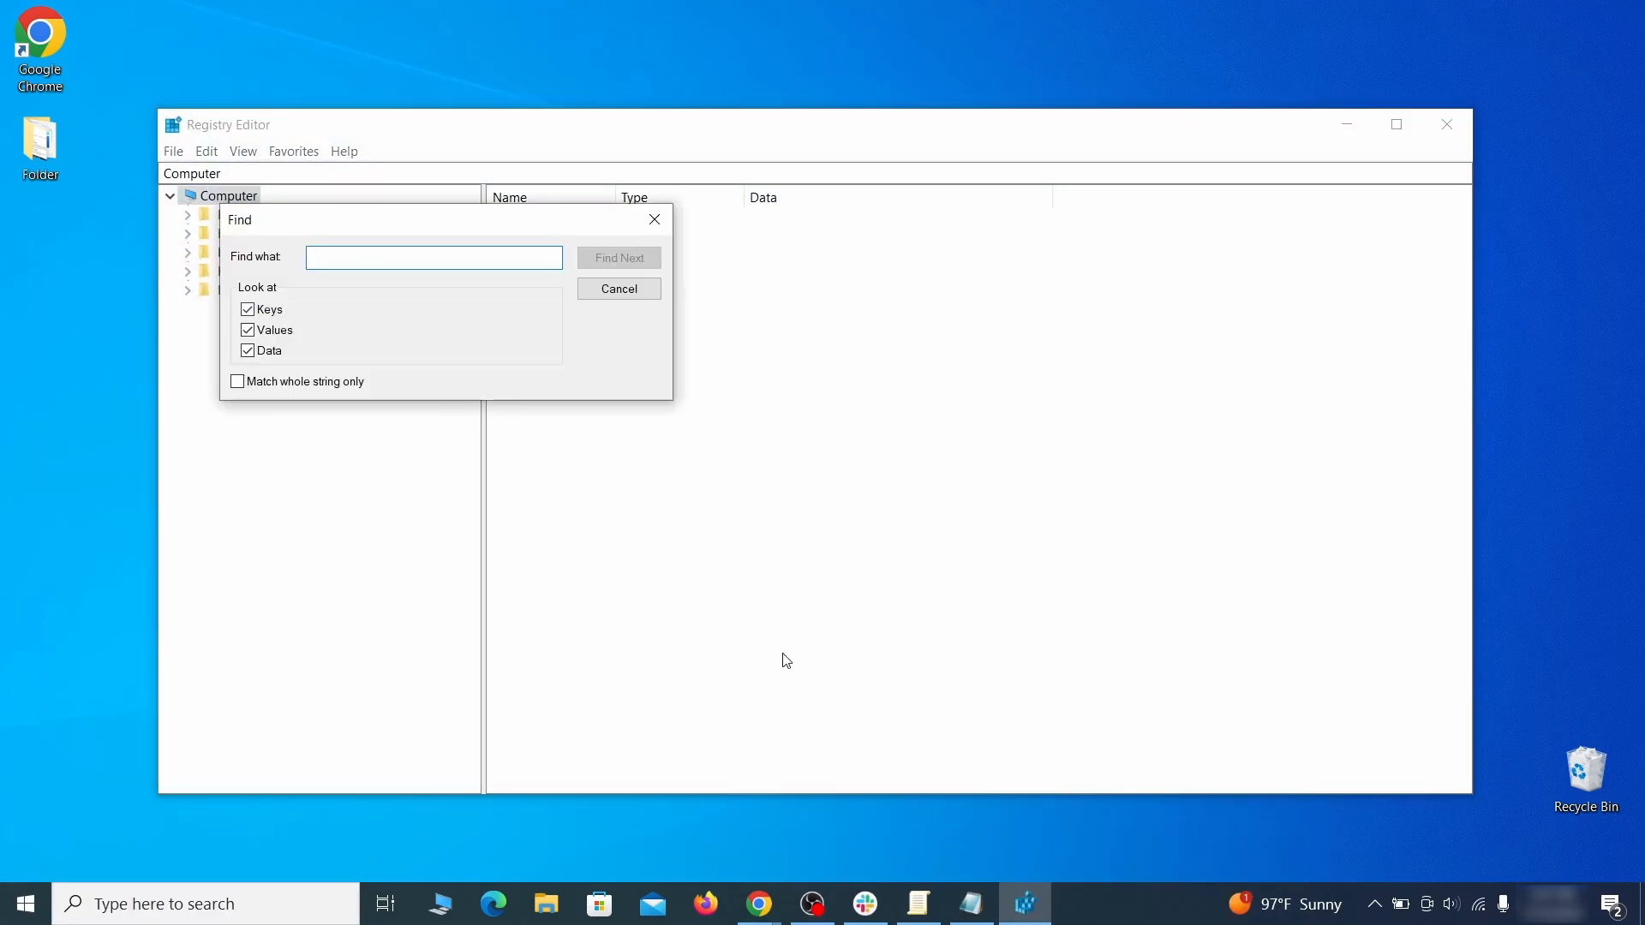
{"action": "left_click", "coordinate": [980, 918]}
{"action": "right_click", "coordinate": [366, 226]}
{"action": "left_click", "coordinate": [416, 289]}
{"action": "left_click", "coordinate": [168, 316]}
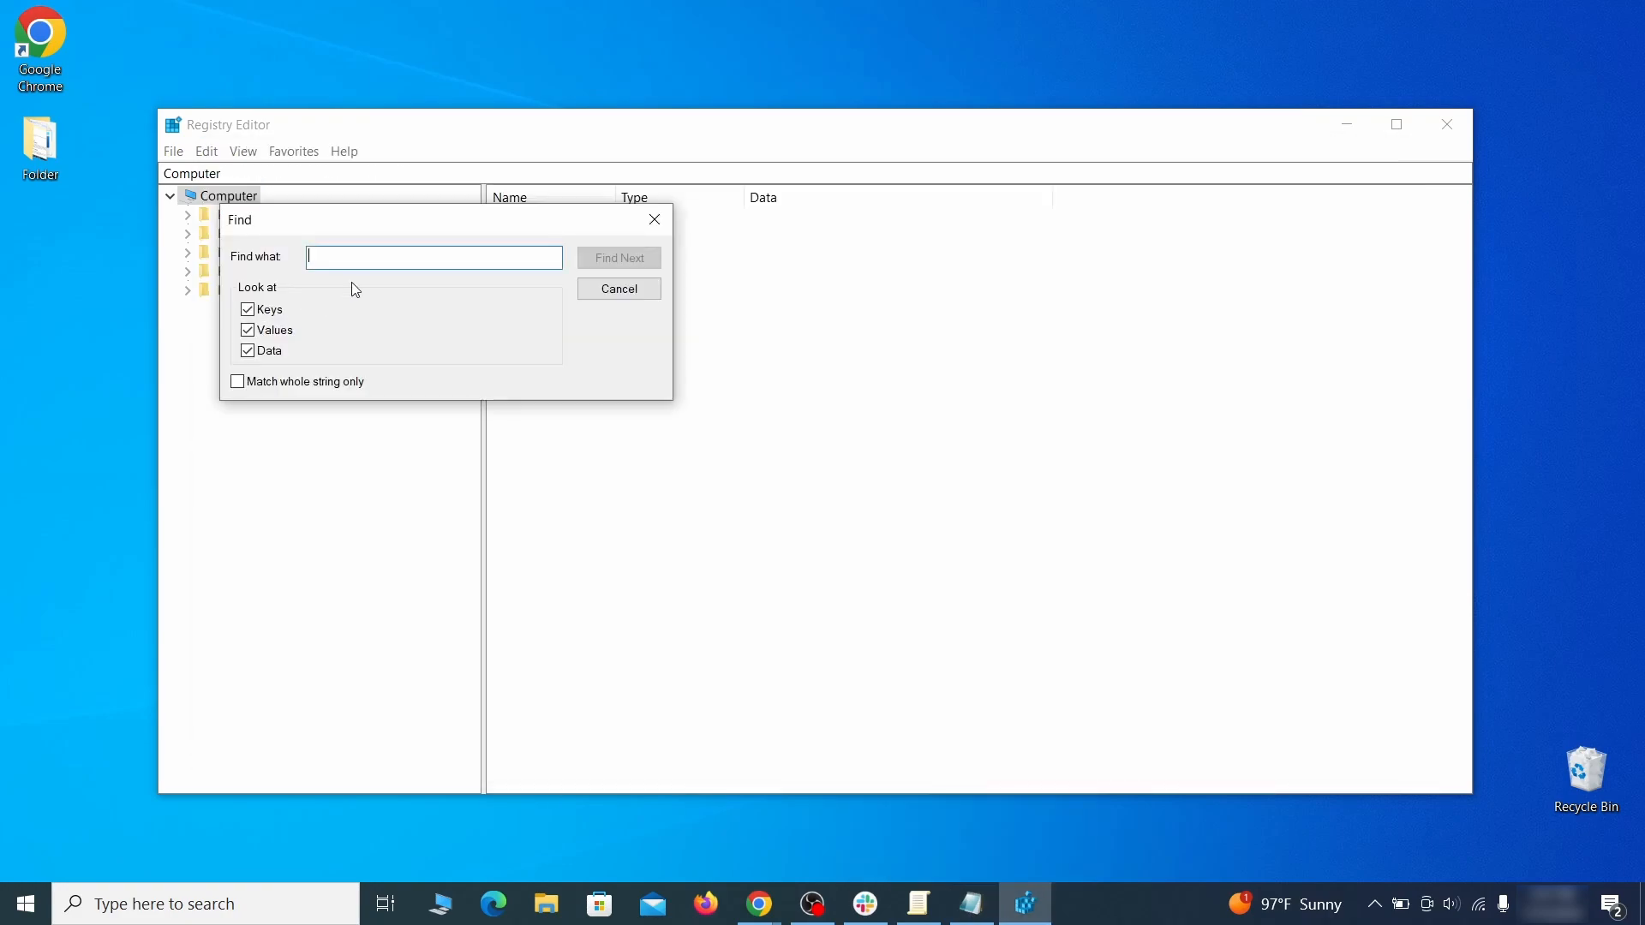
{"action": "right_click", "coordinate": [365, 261]}
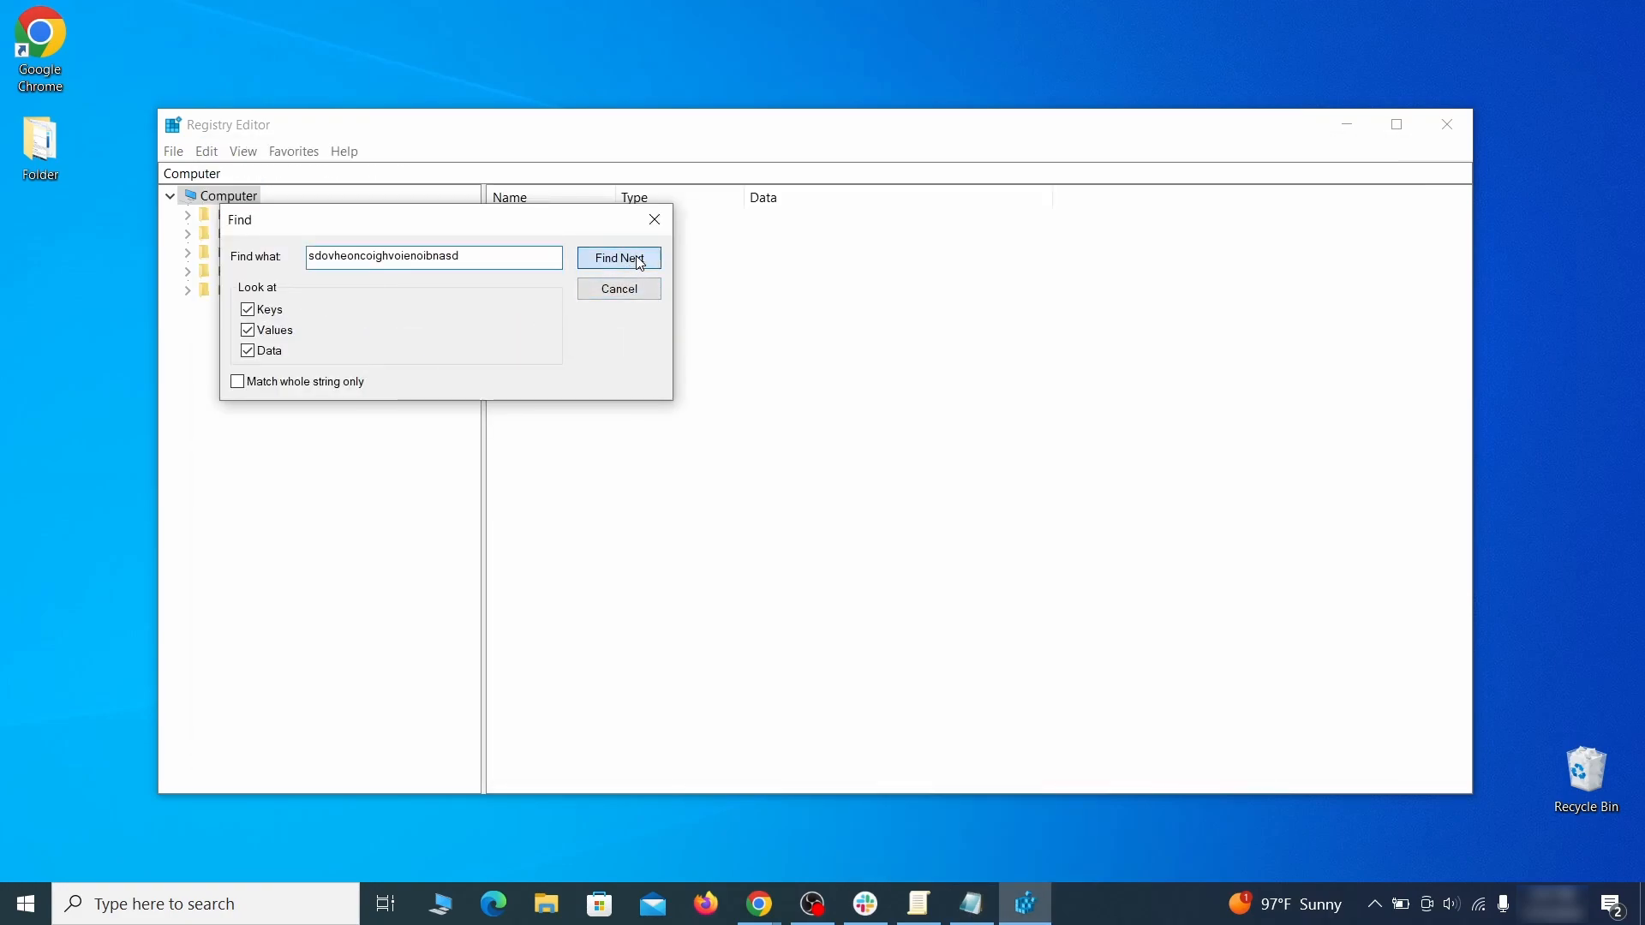
{"action": "left_click", "coordinate": [640, 263]}
- Delete the found Recommended key under Policies\Google\Chrome in the Group Policy Objects
{"action": "right_click", "coordinate": [404, 515]}
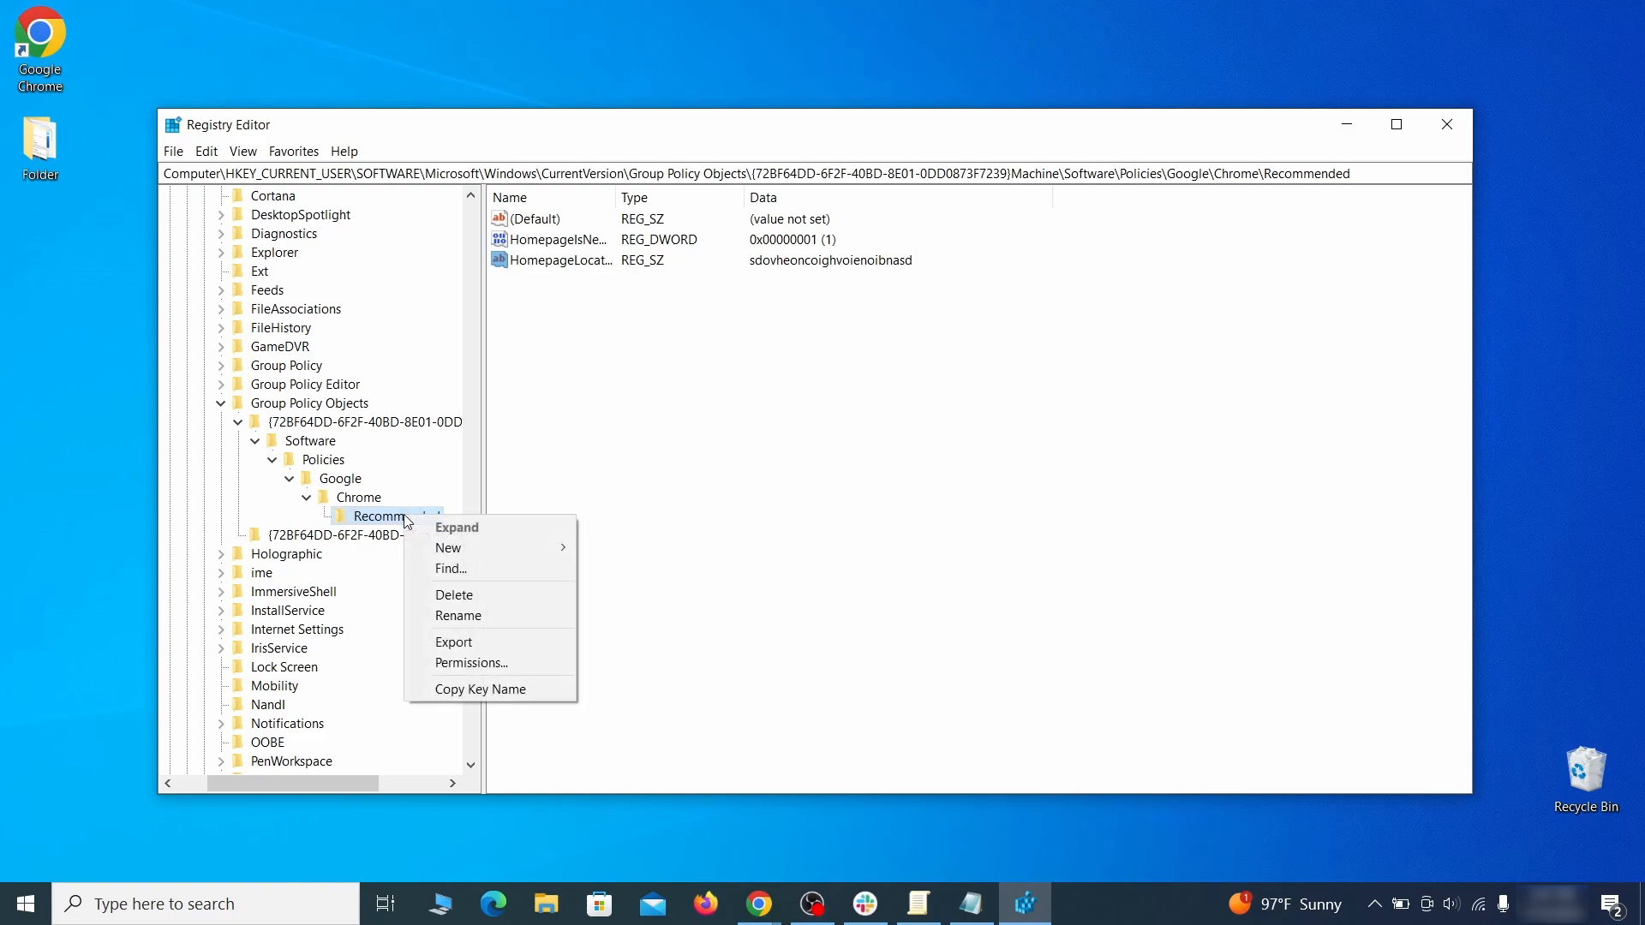
{"action": "left_click", "coordinate": [491, 600]}
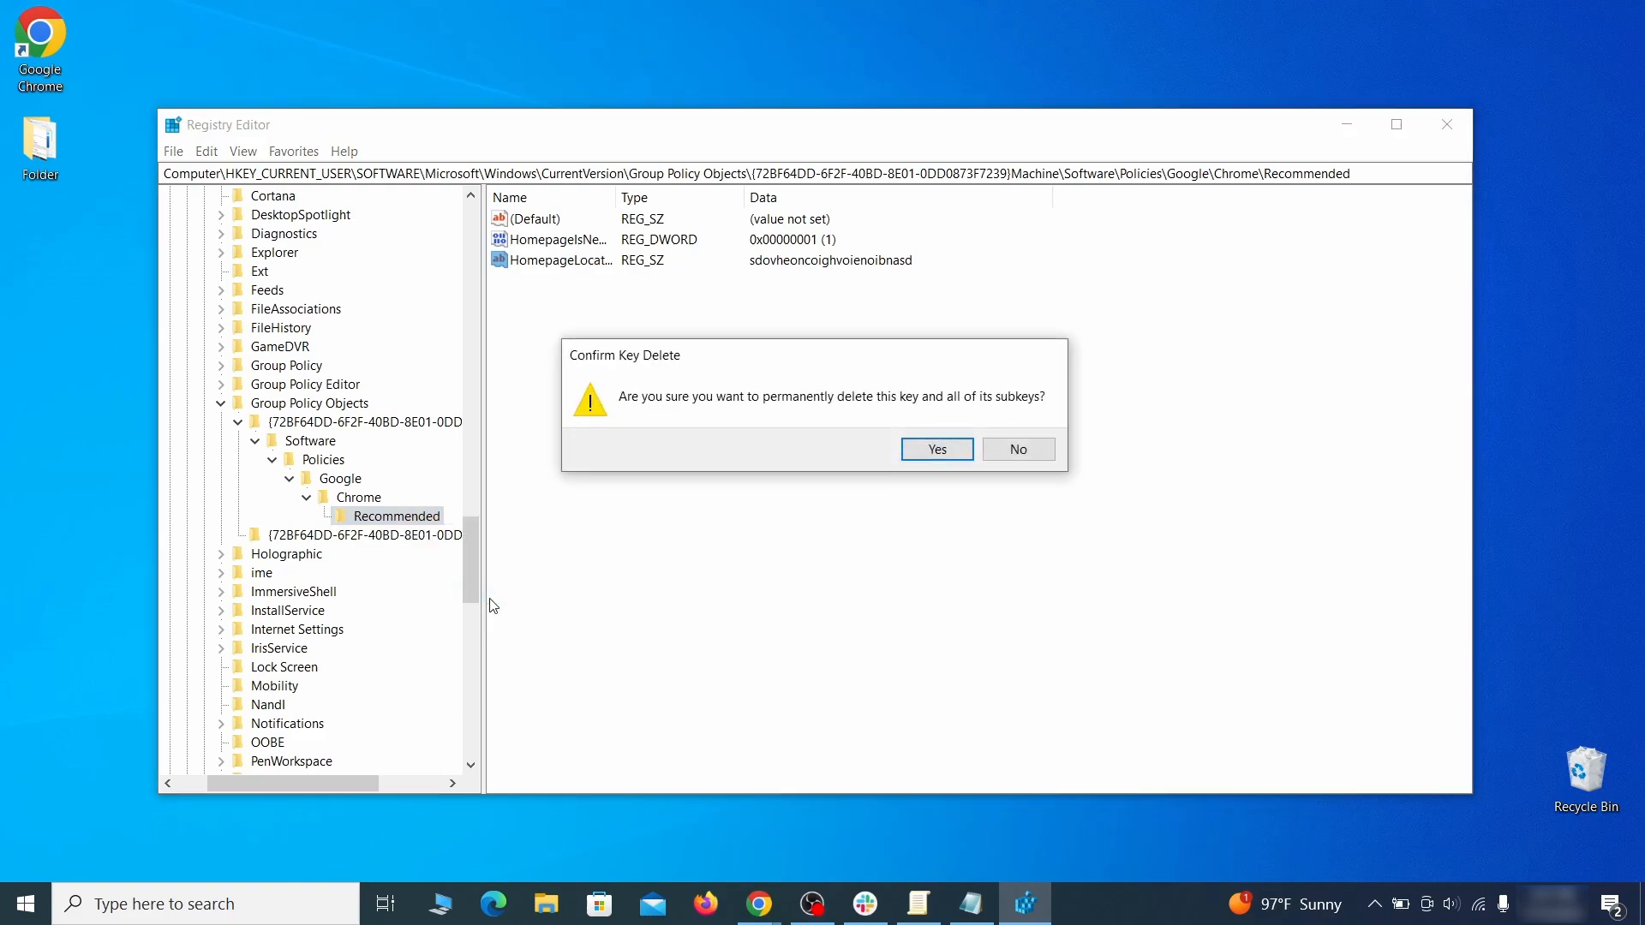
{"action": "left_click", "coordinate": [938, 449]}
{"action": "left_click", "coordinate": [207, 151]}
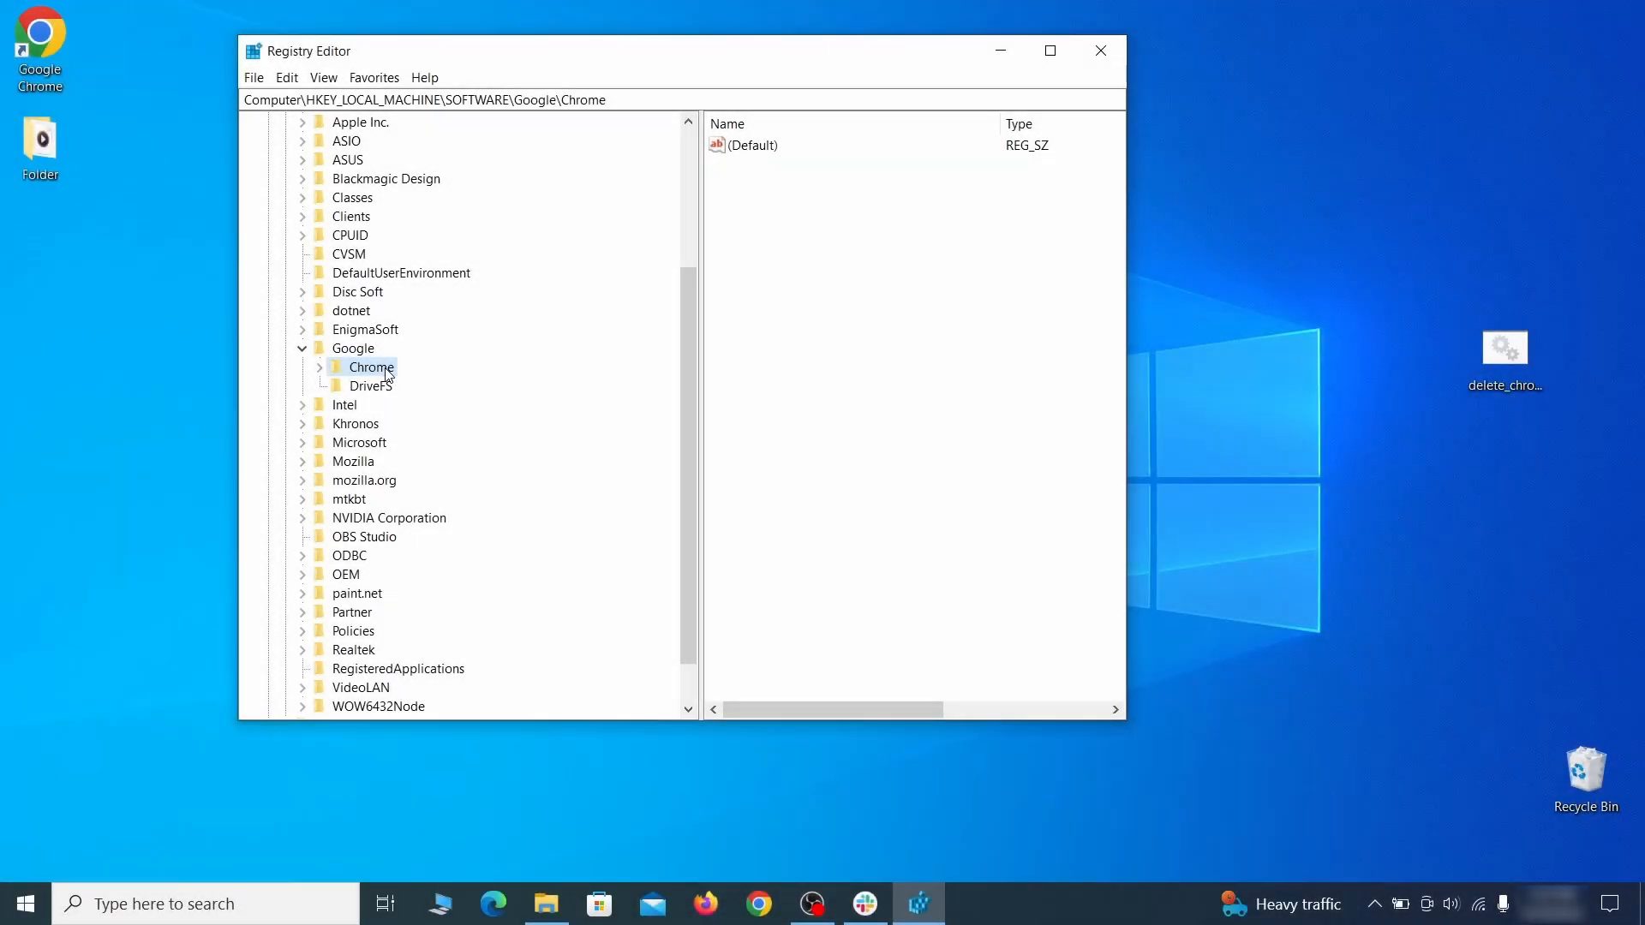
- Try to delete the Chrome key under HKEY_LOCAL_MACHINE\SOFTWARE\Google
{"action": "right_click", "coordinate": [372, 370]}
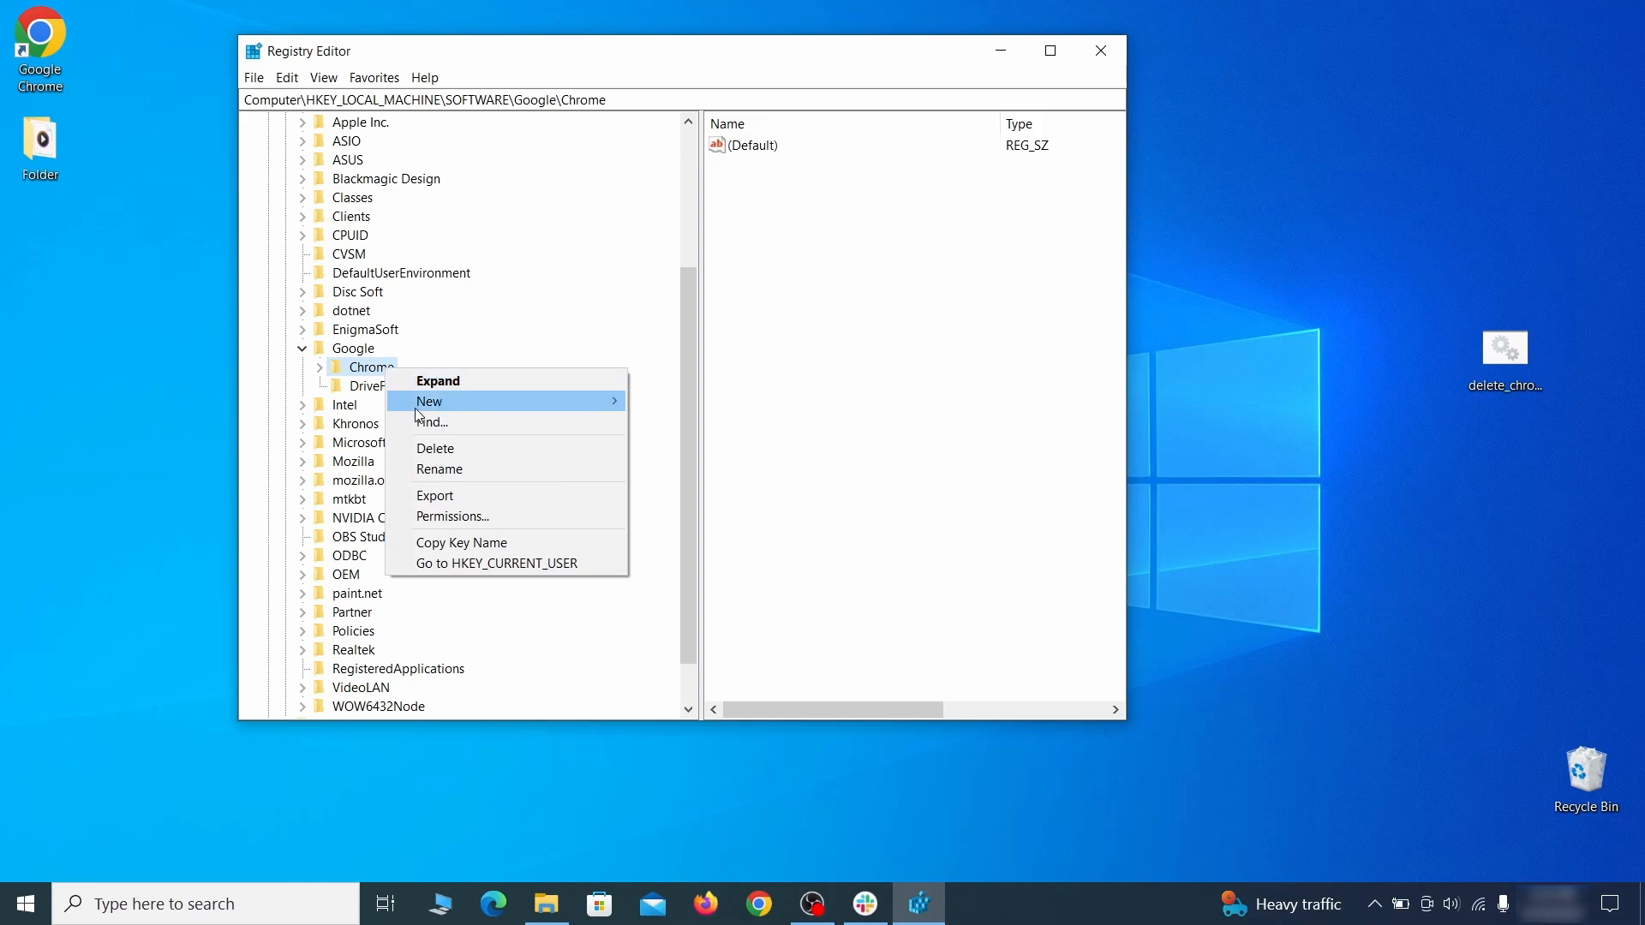
{"action": "left_click", "coordinate": [456, 452]}
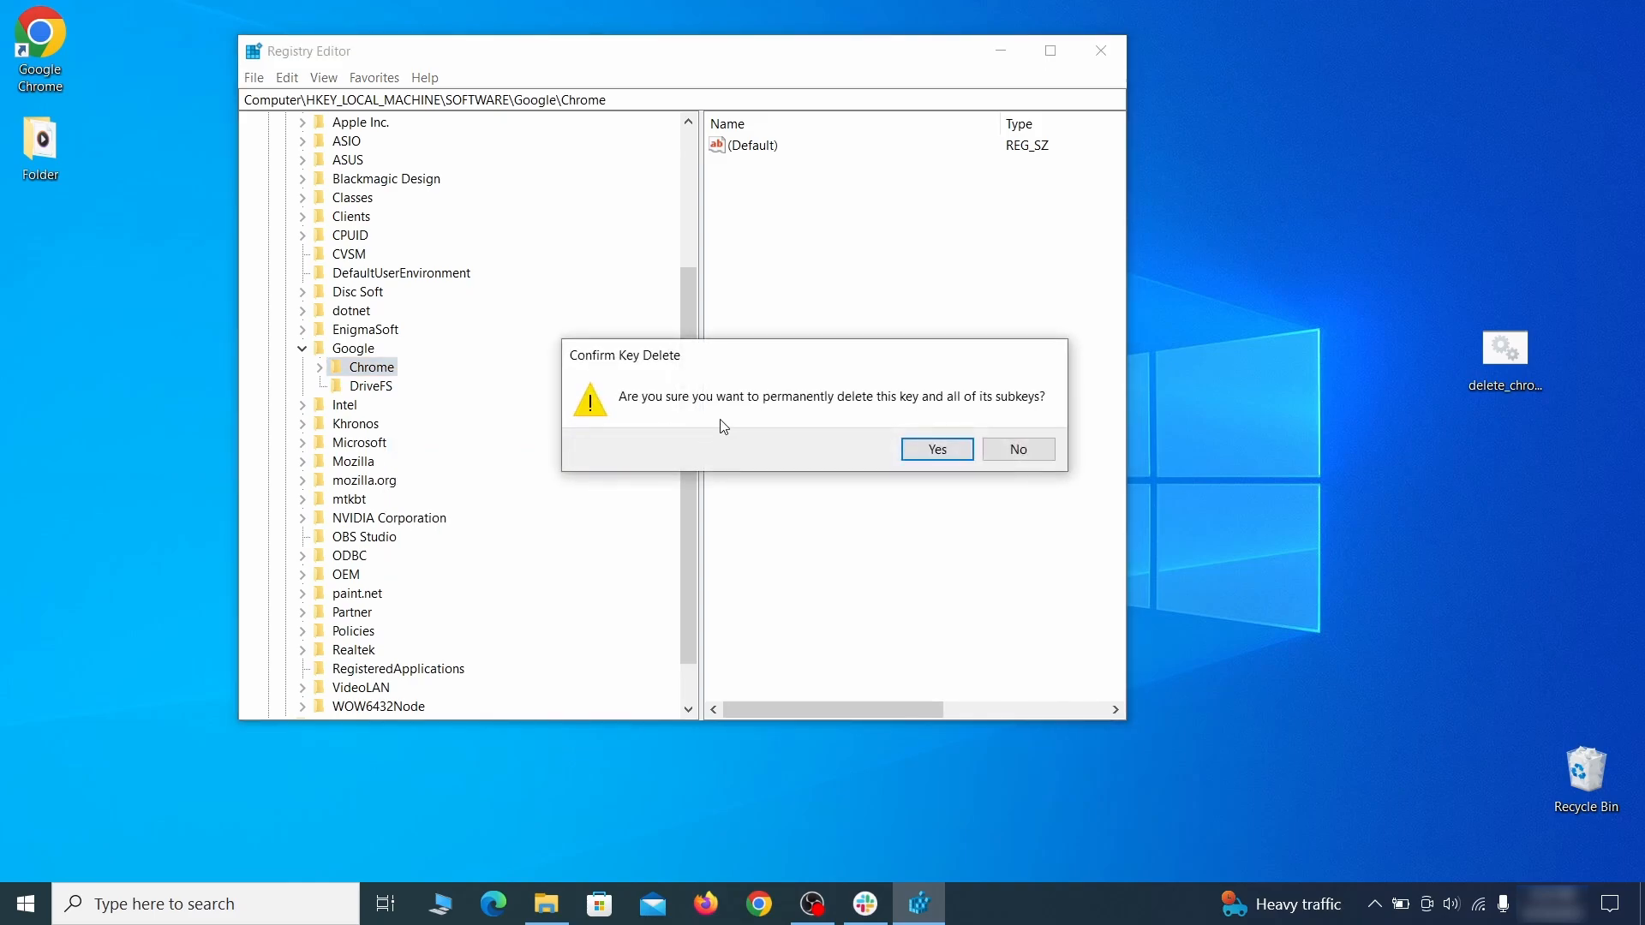
{"action": "left_click", "coordinate": [954, 450]}
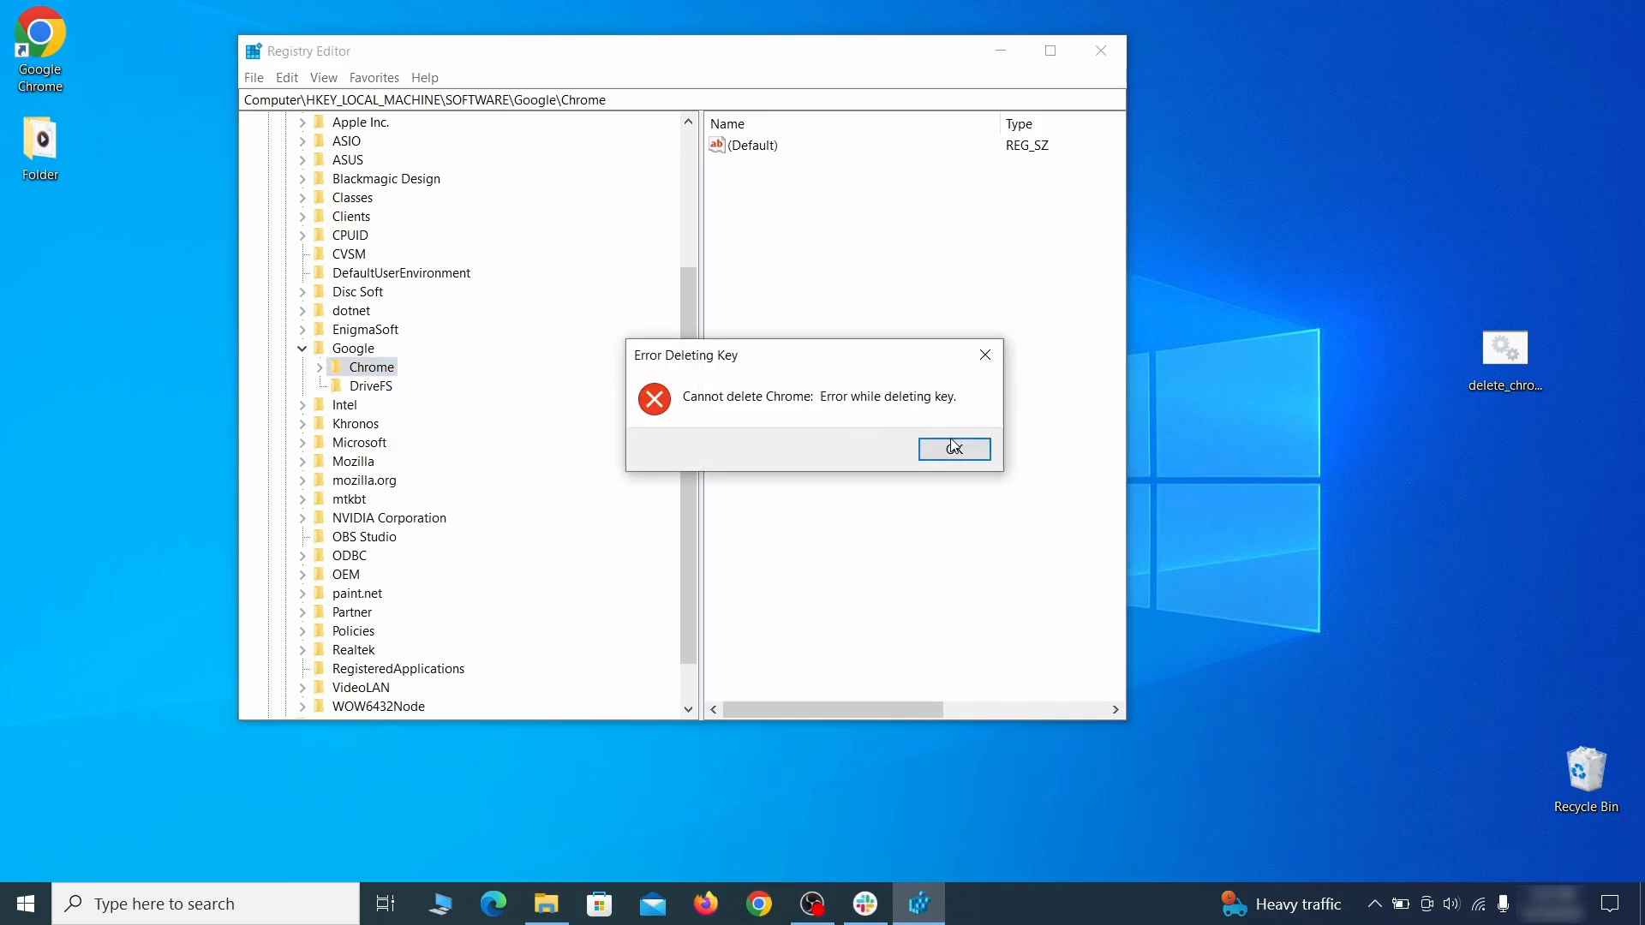
- Change the owner of the HKEY_LOCAL_MACHINE\SOFTWARE\Google\Chrome key to everyone in its advanced security settings
{"action": "left_click", "coordinate": [954, 447]}
{"action": "right_click", "coordinate": [387, 374]}
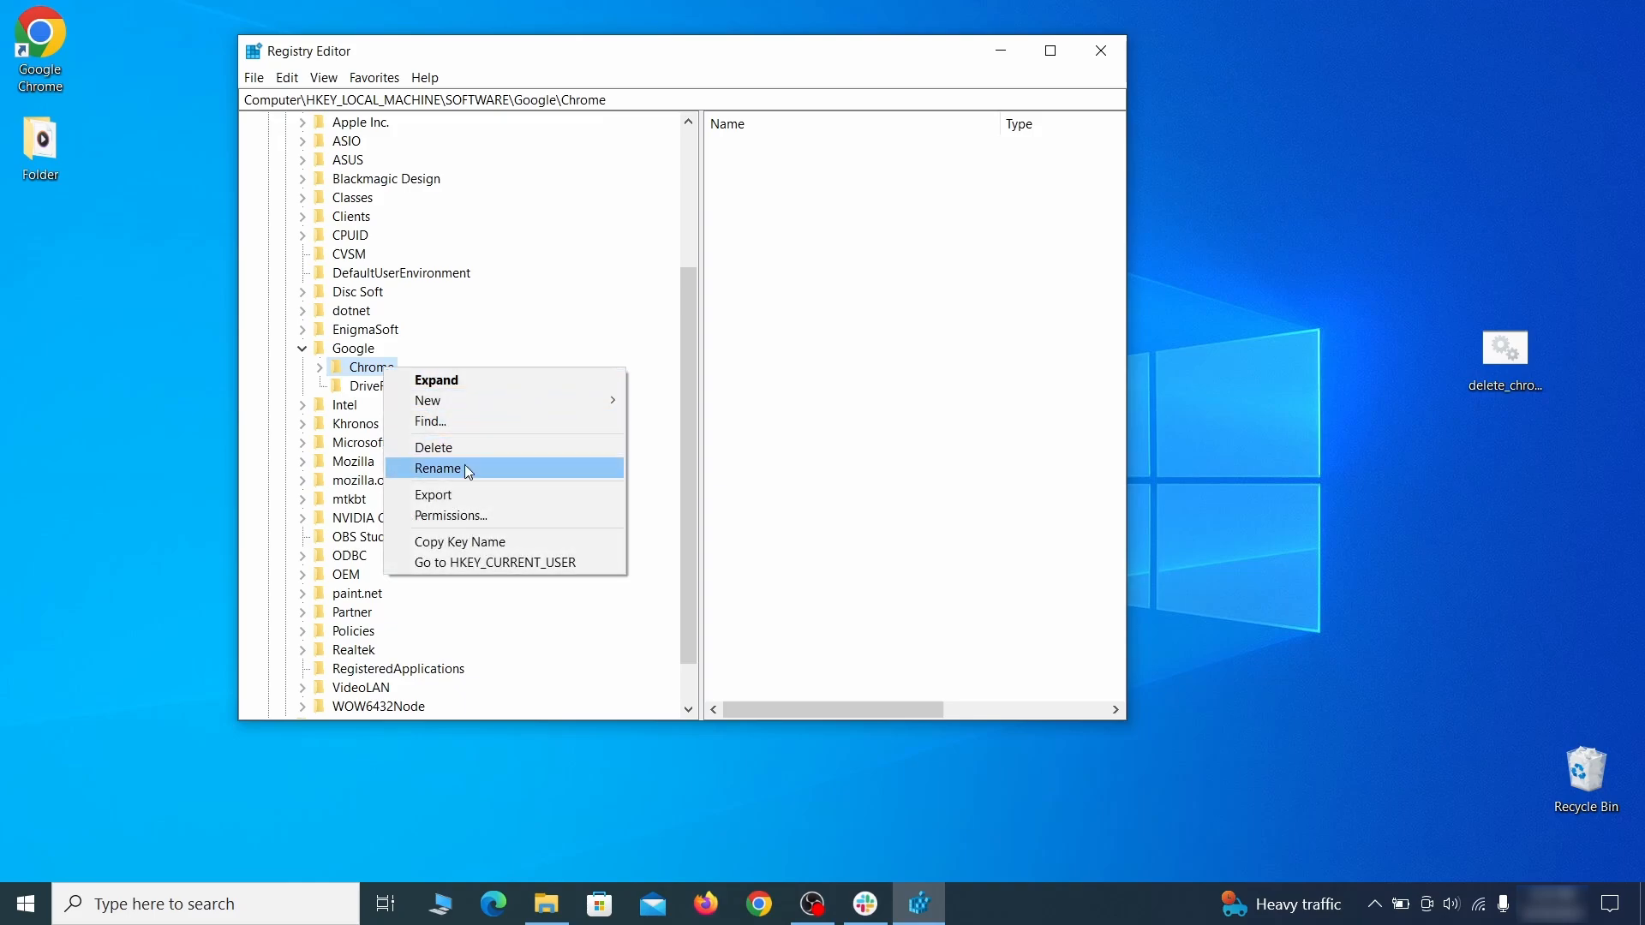
{"action": "left_click", "coordinate": [486, 514]}
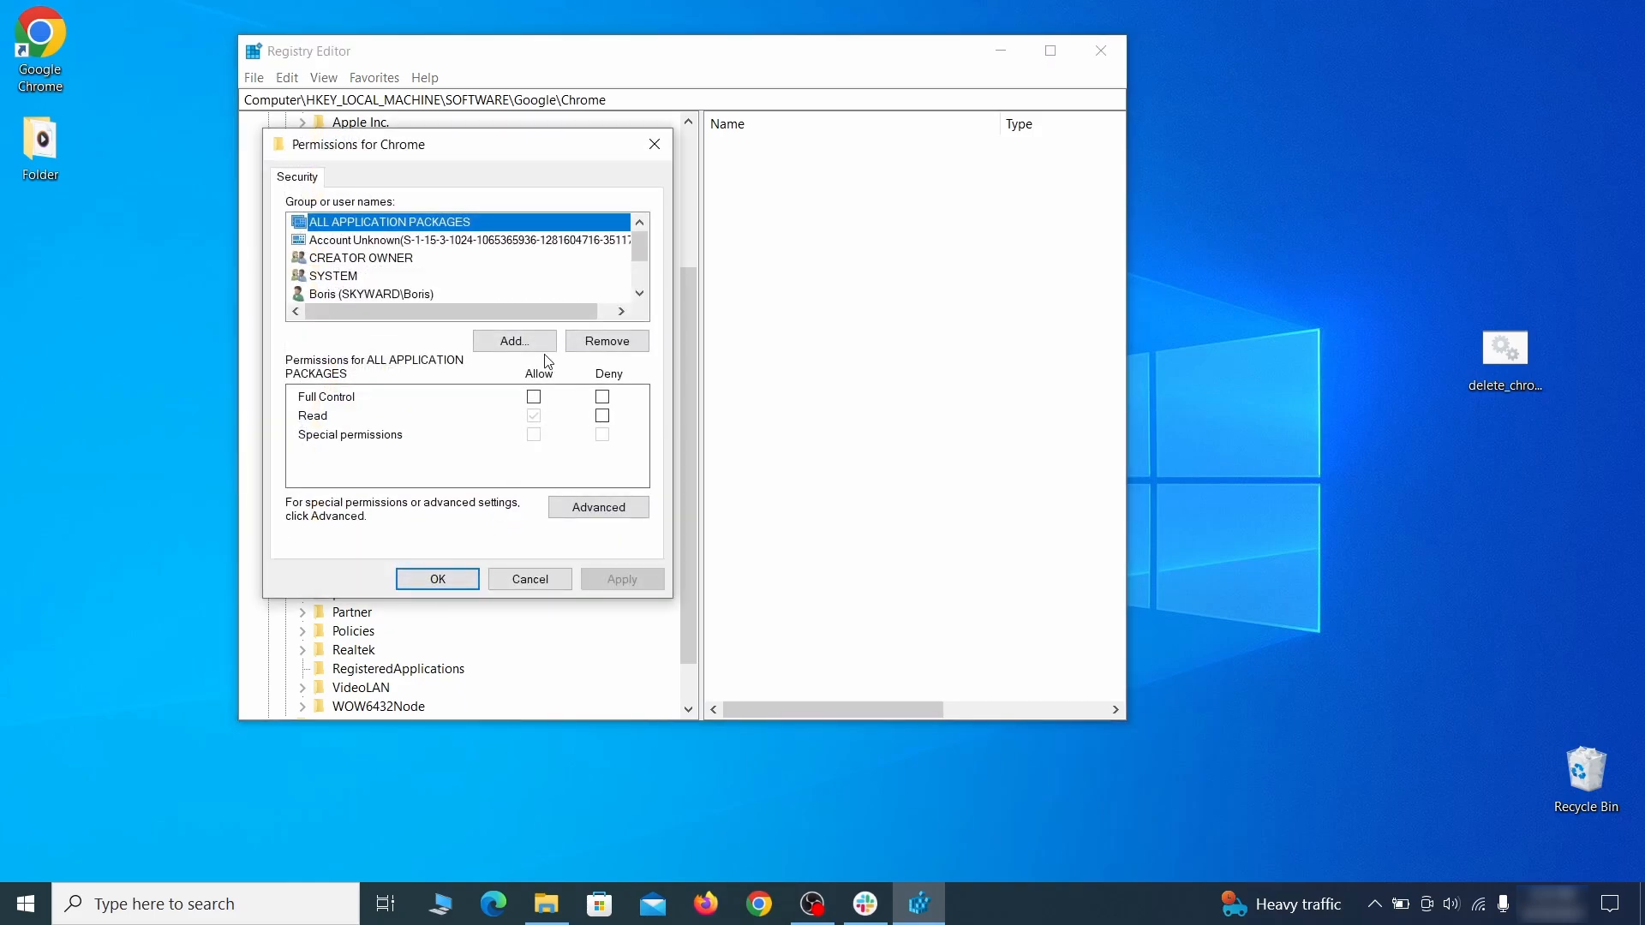
{"action": "left_click", "coordinate": [598, 508]}
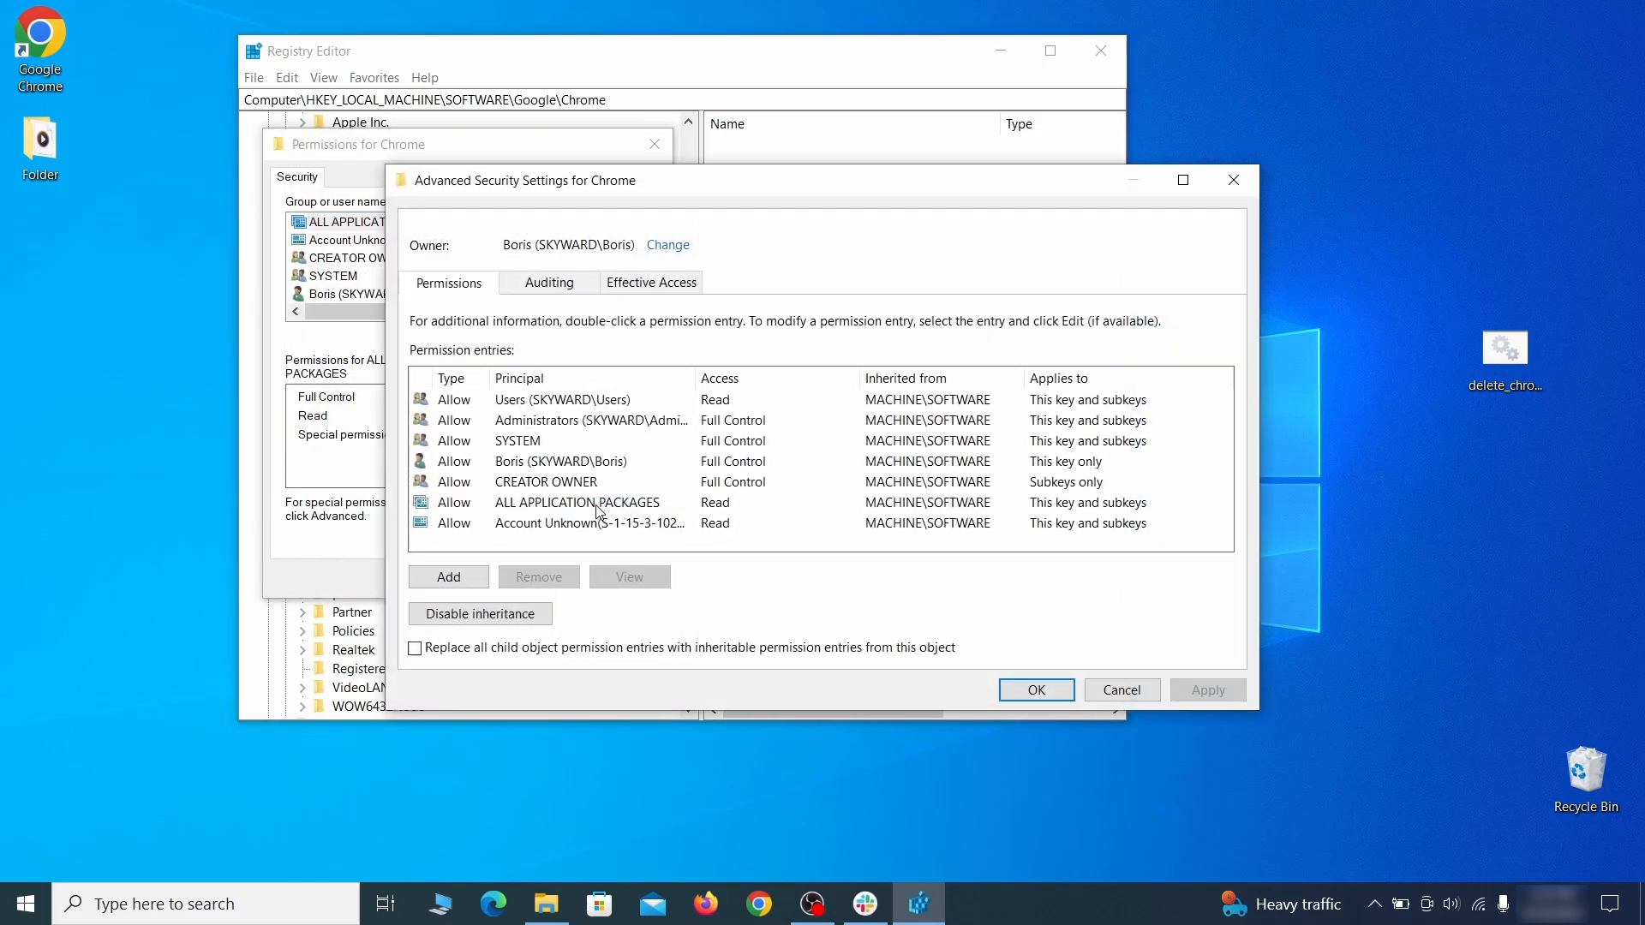
{"action": "left_click", "coordinate": [666, 251]}
{"action": "type", "text": "everyone"}
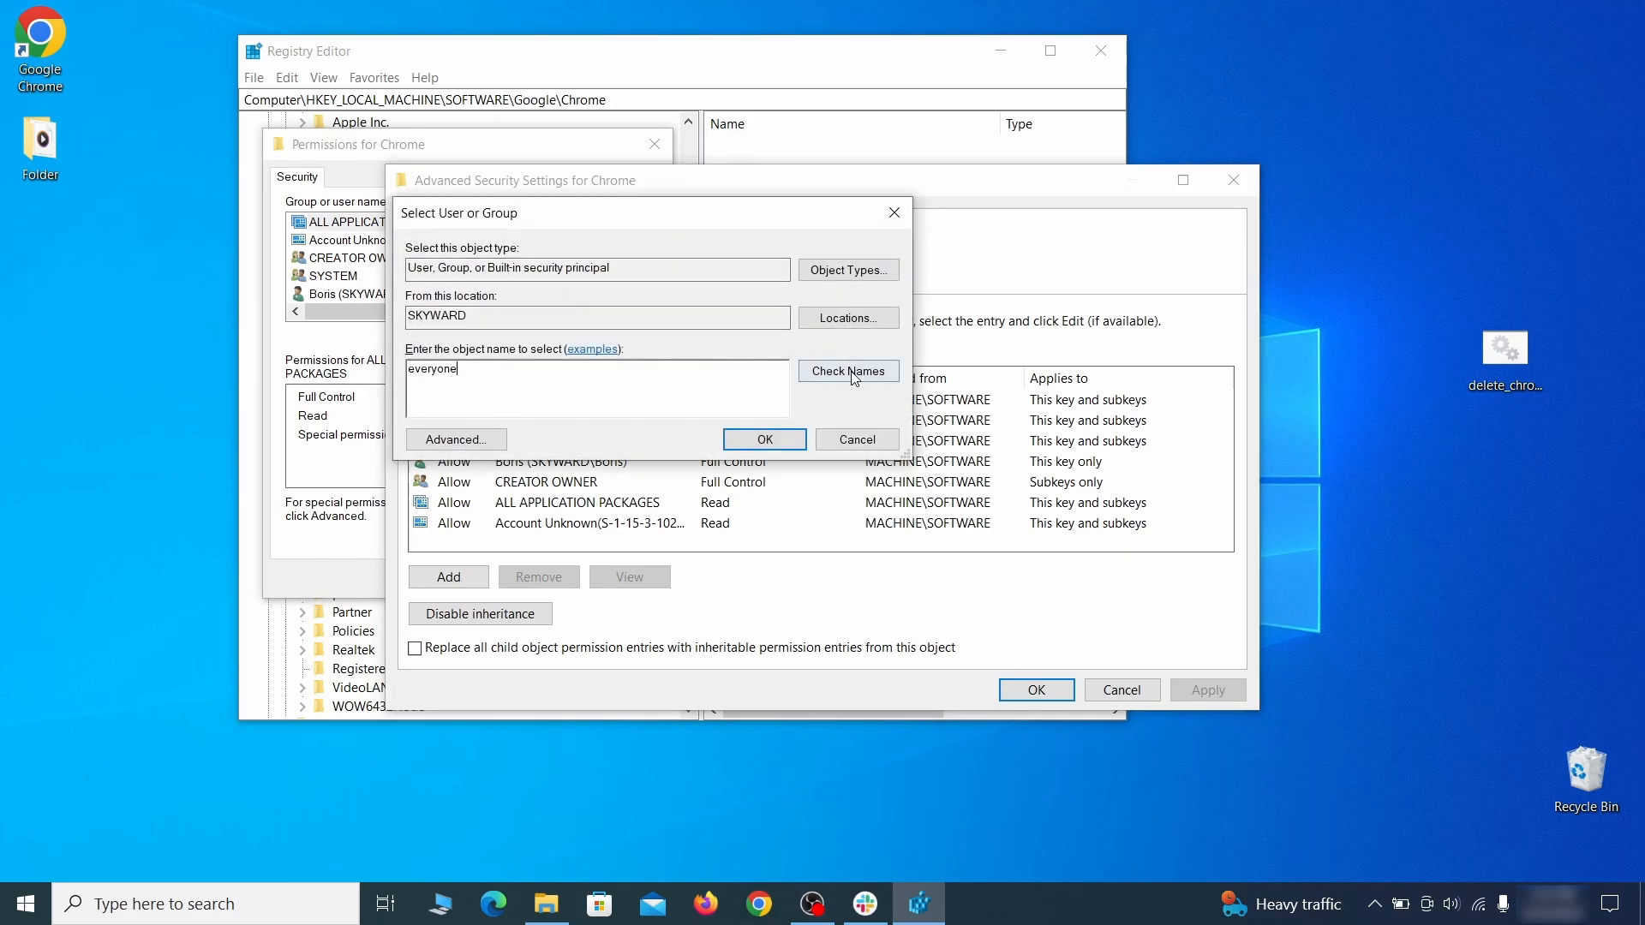
{"action": "left_click", "coordinate": [852, 377]}
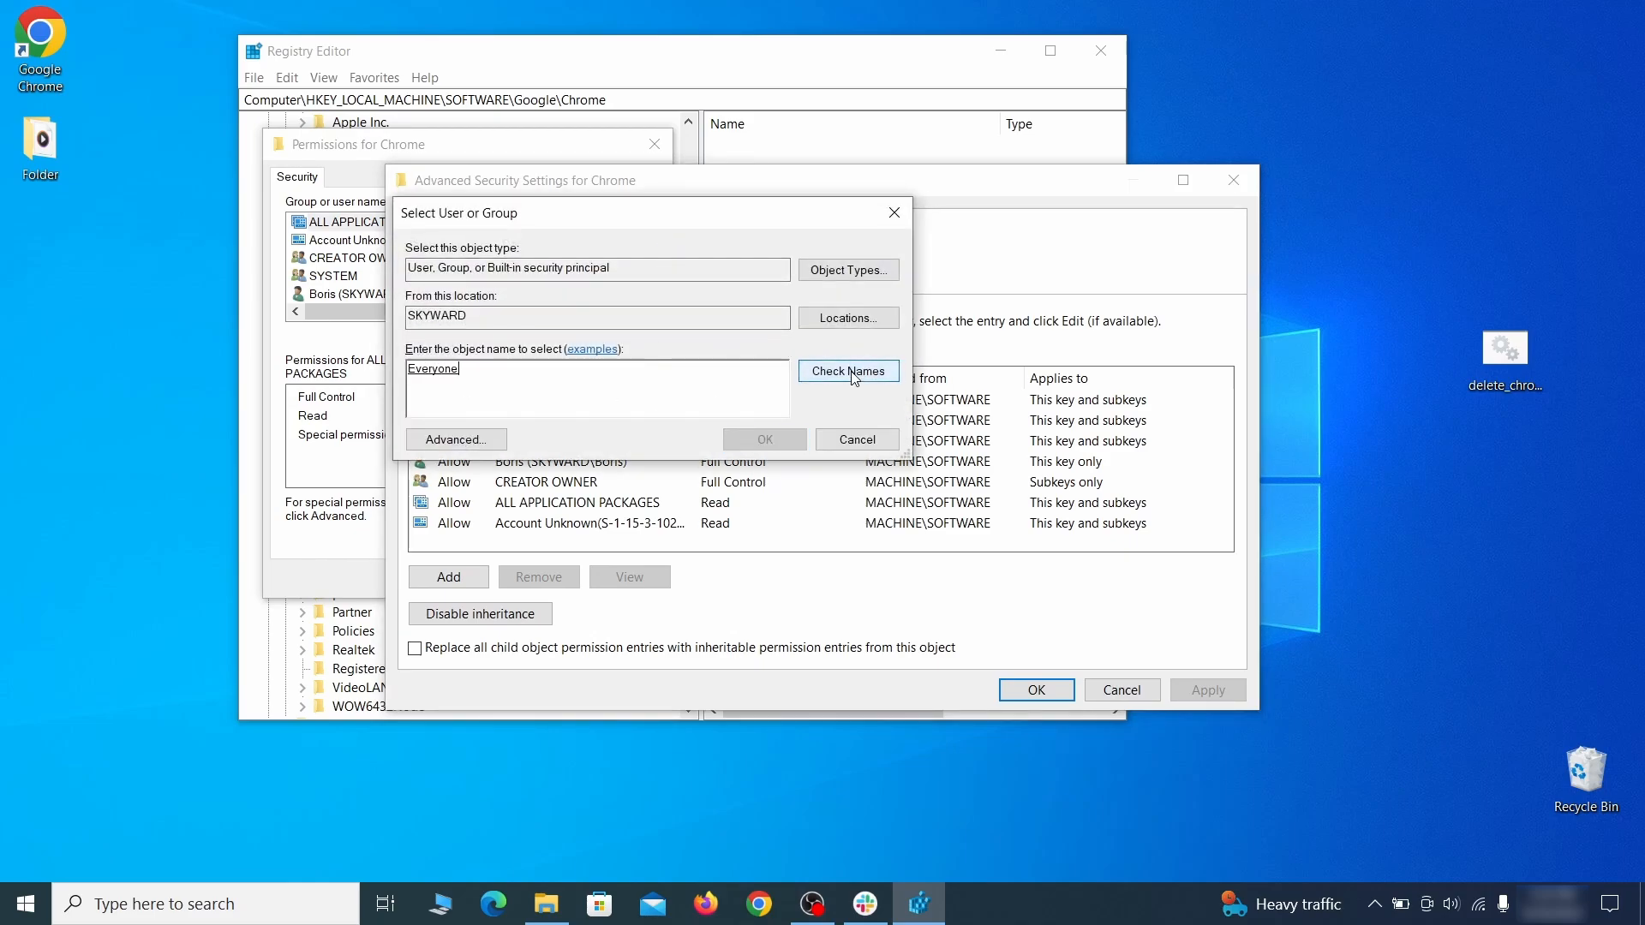
{"action": "left_click", "coordinate": [775, 441]}
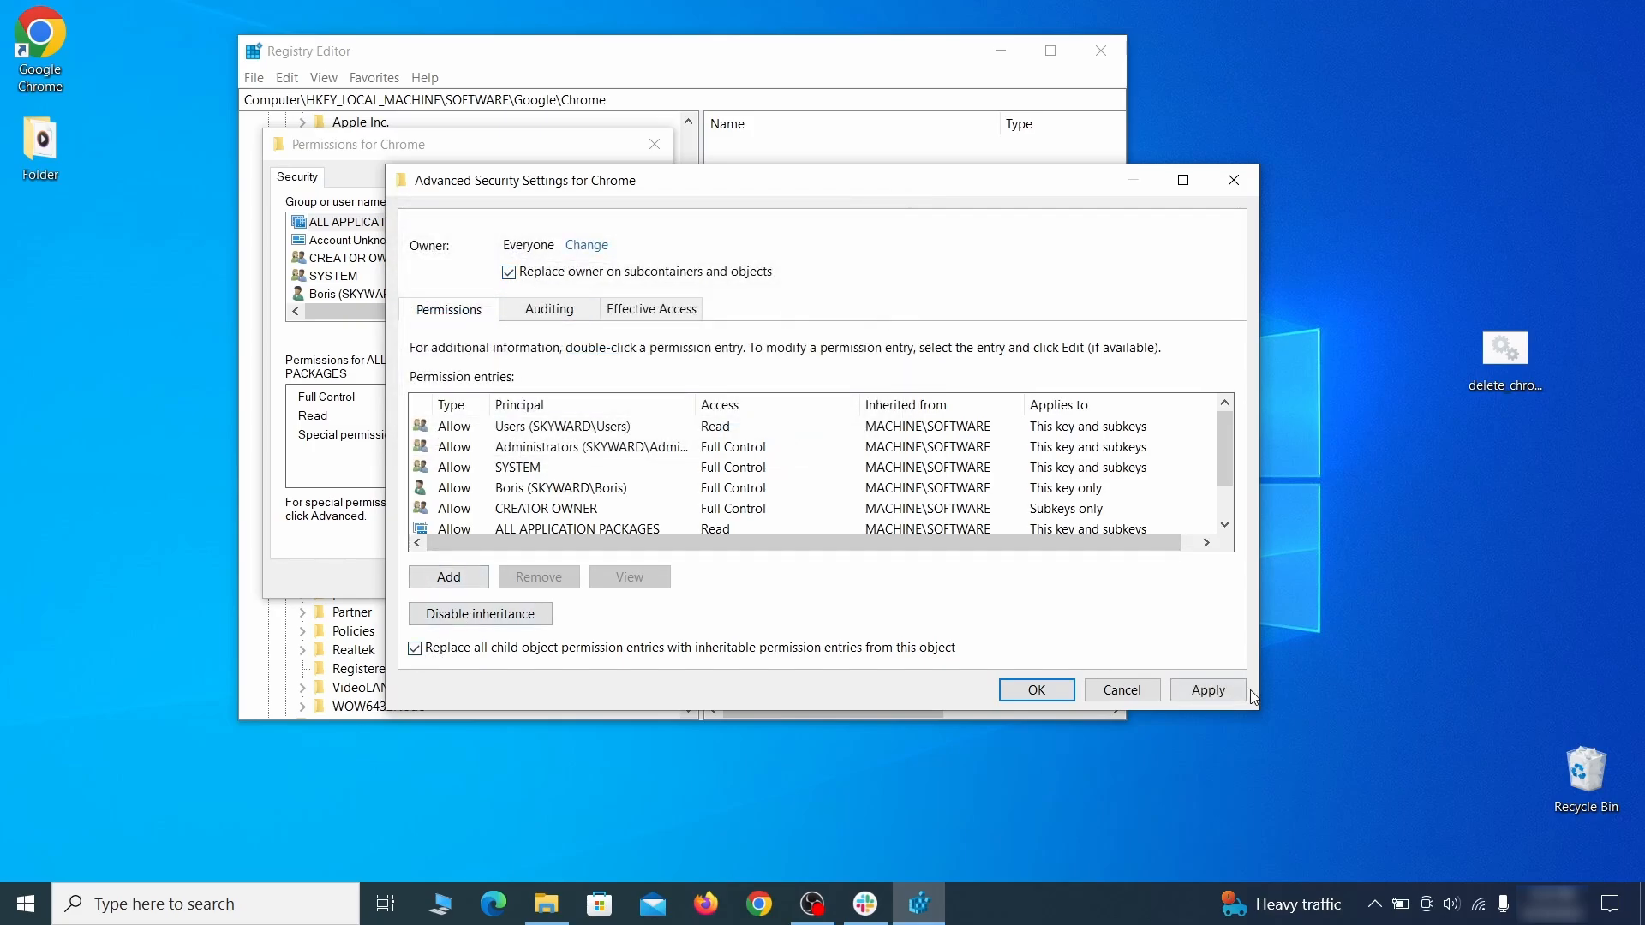
- Replace the owner on subcontainers and all child permission entries of the Chrome key, and apply the security changes
{"action": "left_click", "coordinate": [1210, 698]}
{"action": "left_click", "coordinate": [891, 546]}
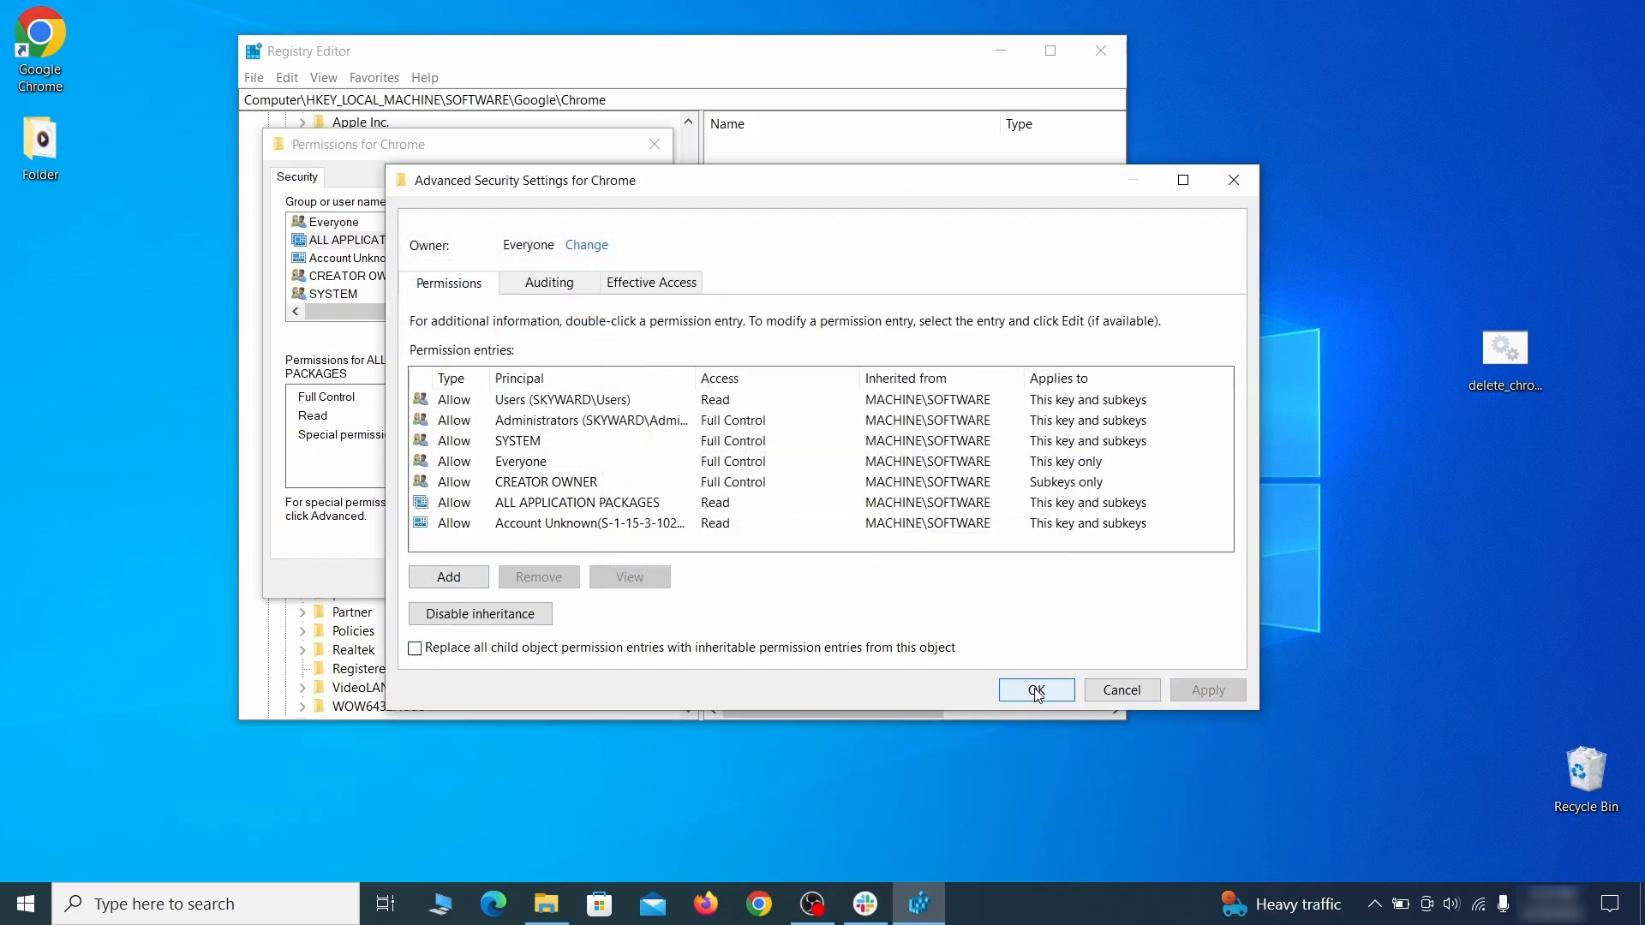
{"action": "left_click", "coordinate": [1037, 690]}
{"action": "left_click", "coordinate": [434, 577]}
- Delete the Chrome key under HKEY_LOCAL_MACHINE\SOFTWARE\Google with all of its subkeys
{"action": "right_click", "coordinate": [376, 367]}
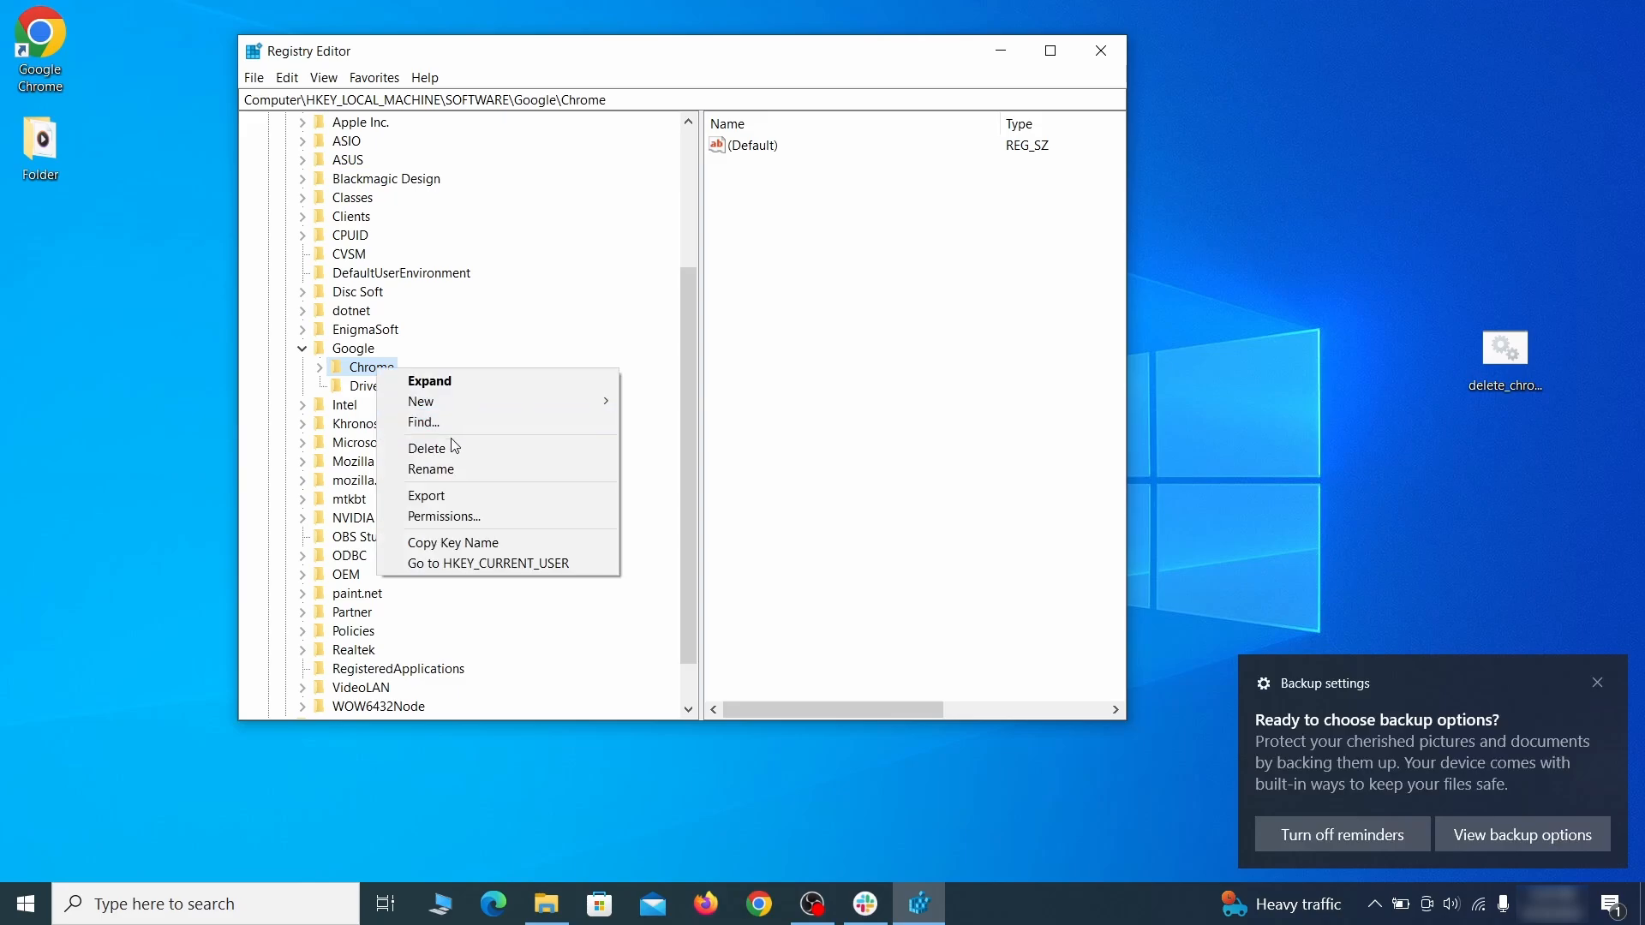
{"action": "left_click", "coordinate": [466, 454]}
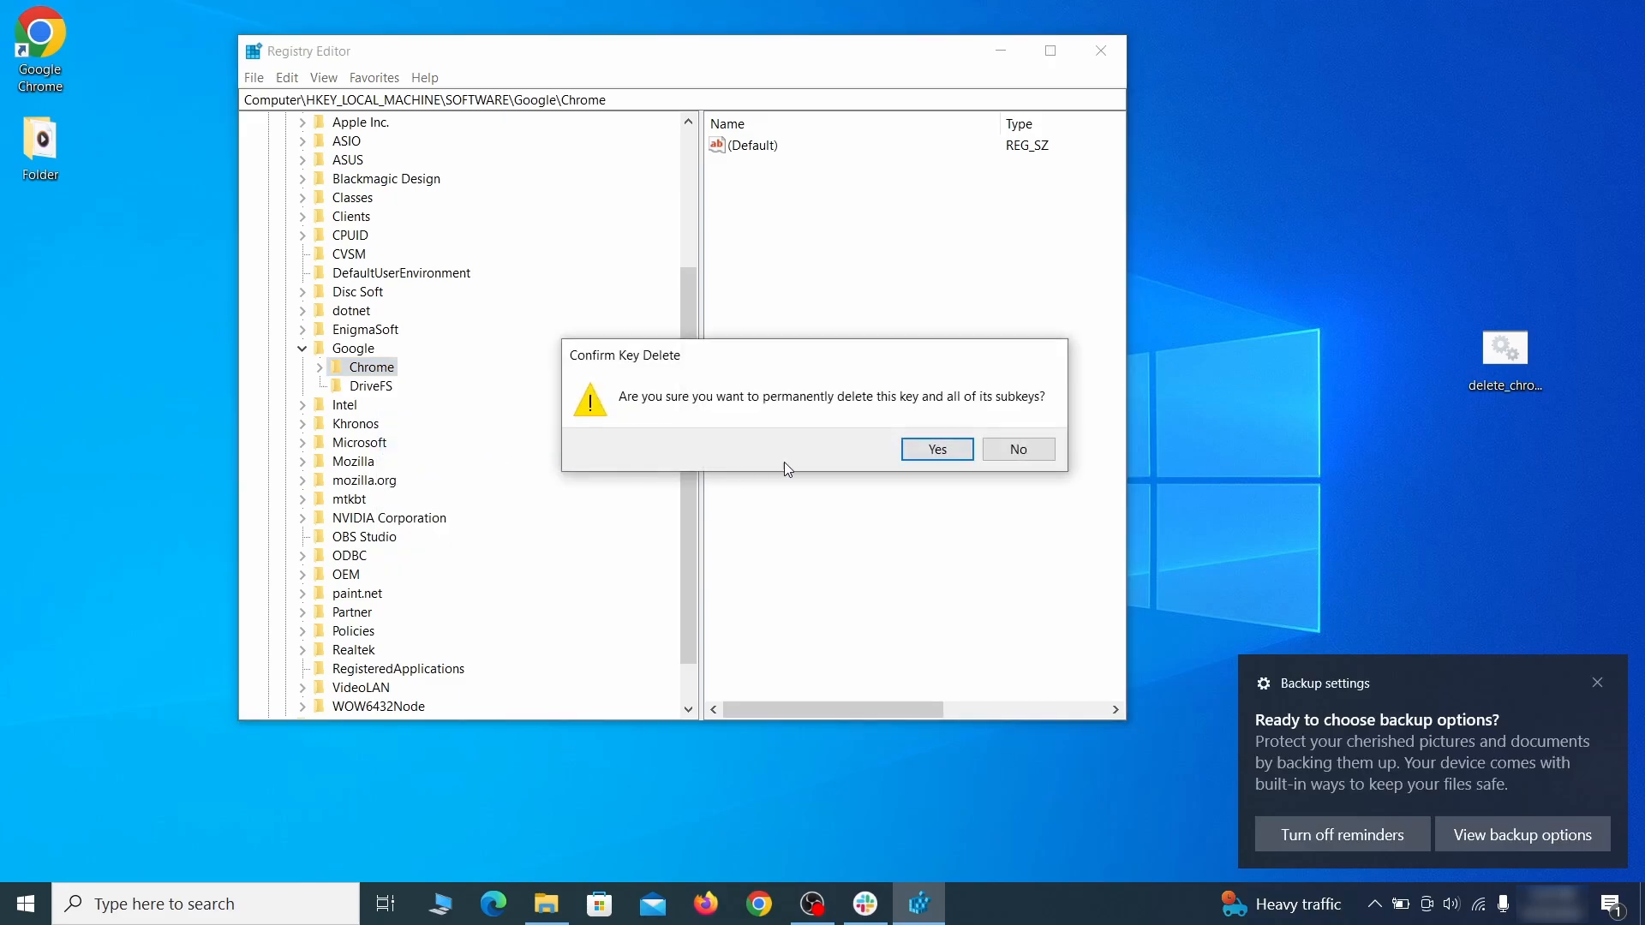
{"action": "left_click", "coordinate": [936, 454]}
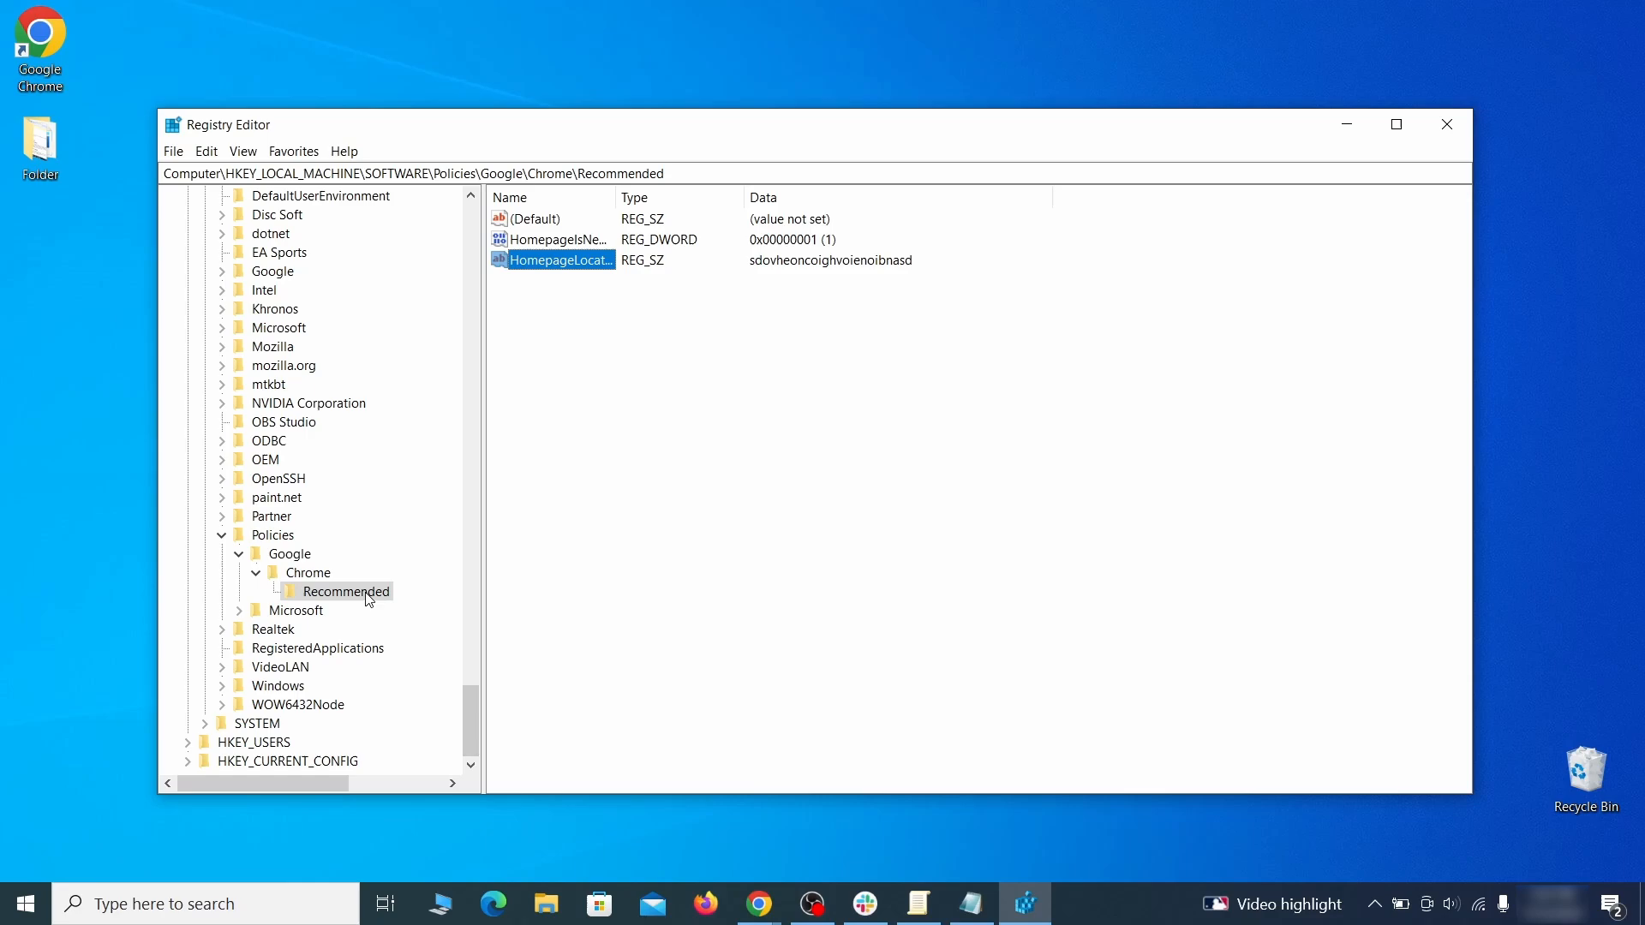
- Delete the Recommended key under HKEY_LOCAL_MACHINE\SOFTWARE\Policies\Google\Chrome
{"action": "right_click", "coordinate": [369, 600]}
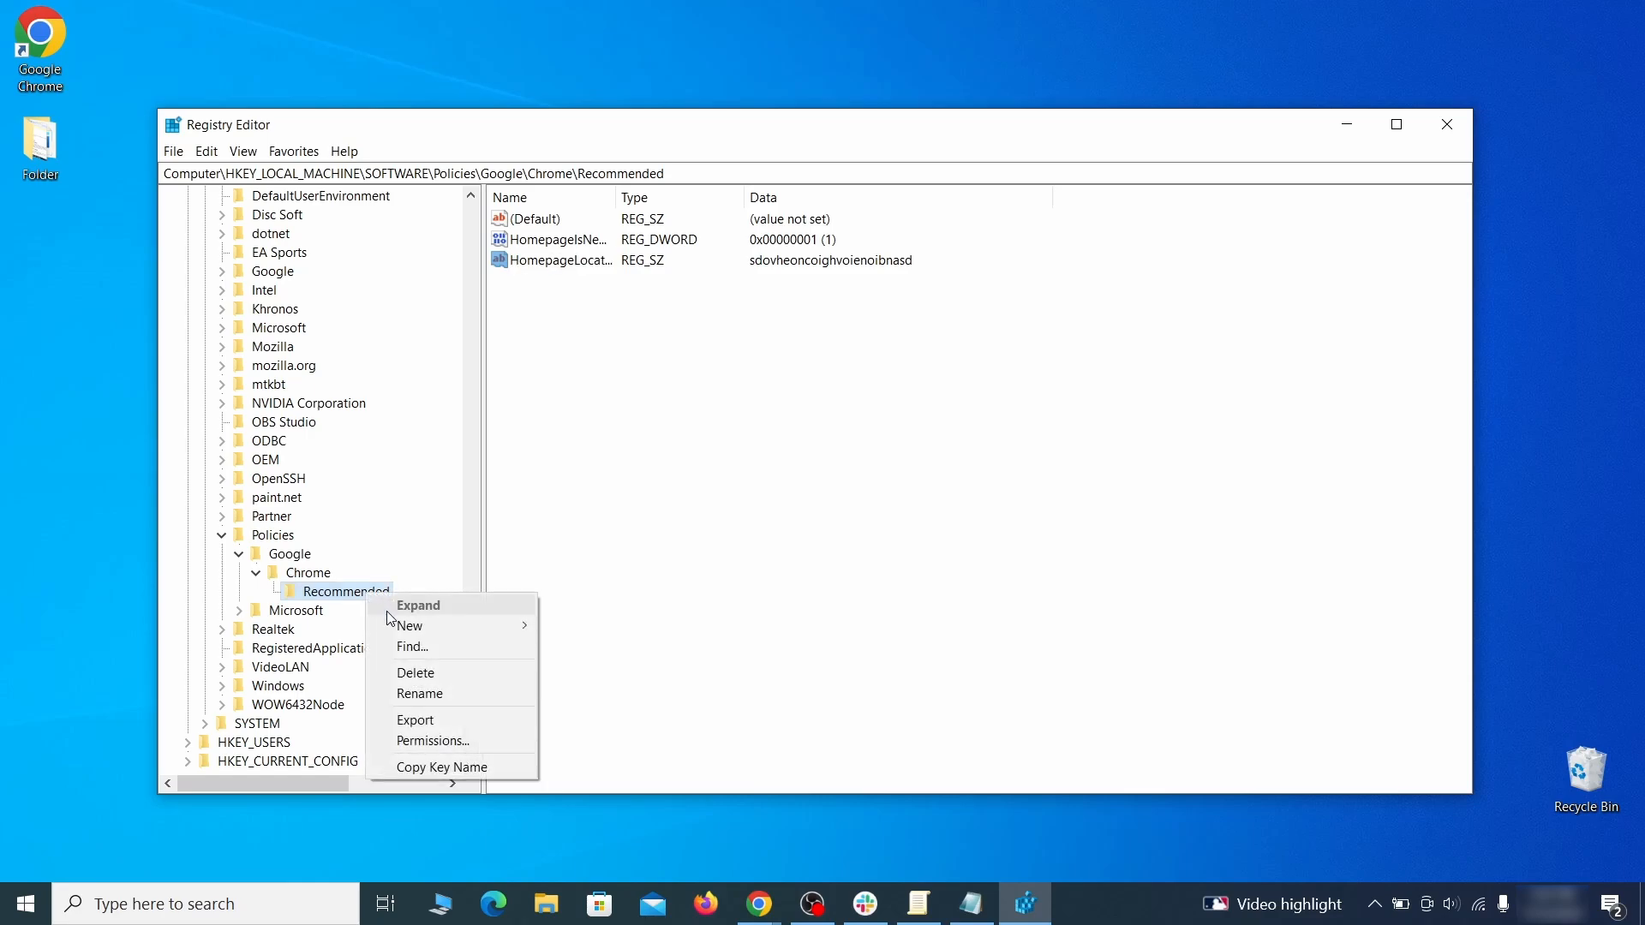
{"action": "left_click", "coordinate": [446, 676]}
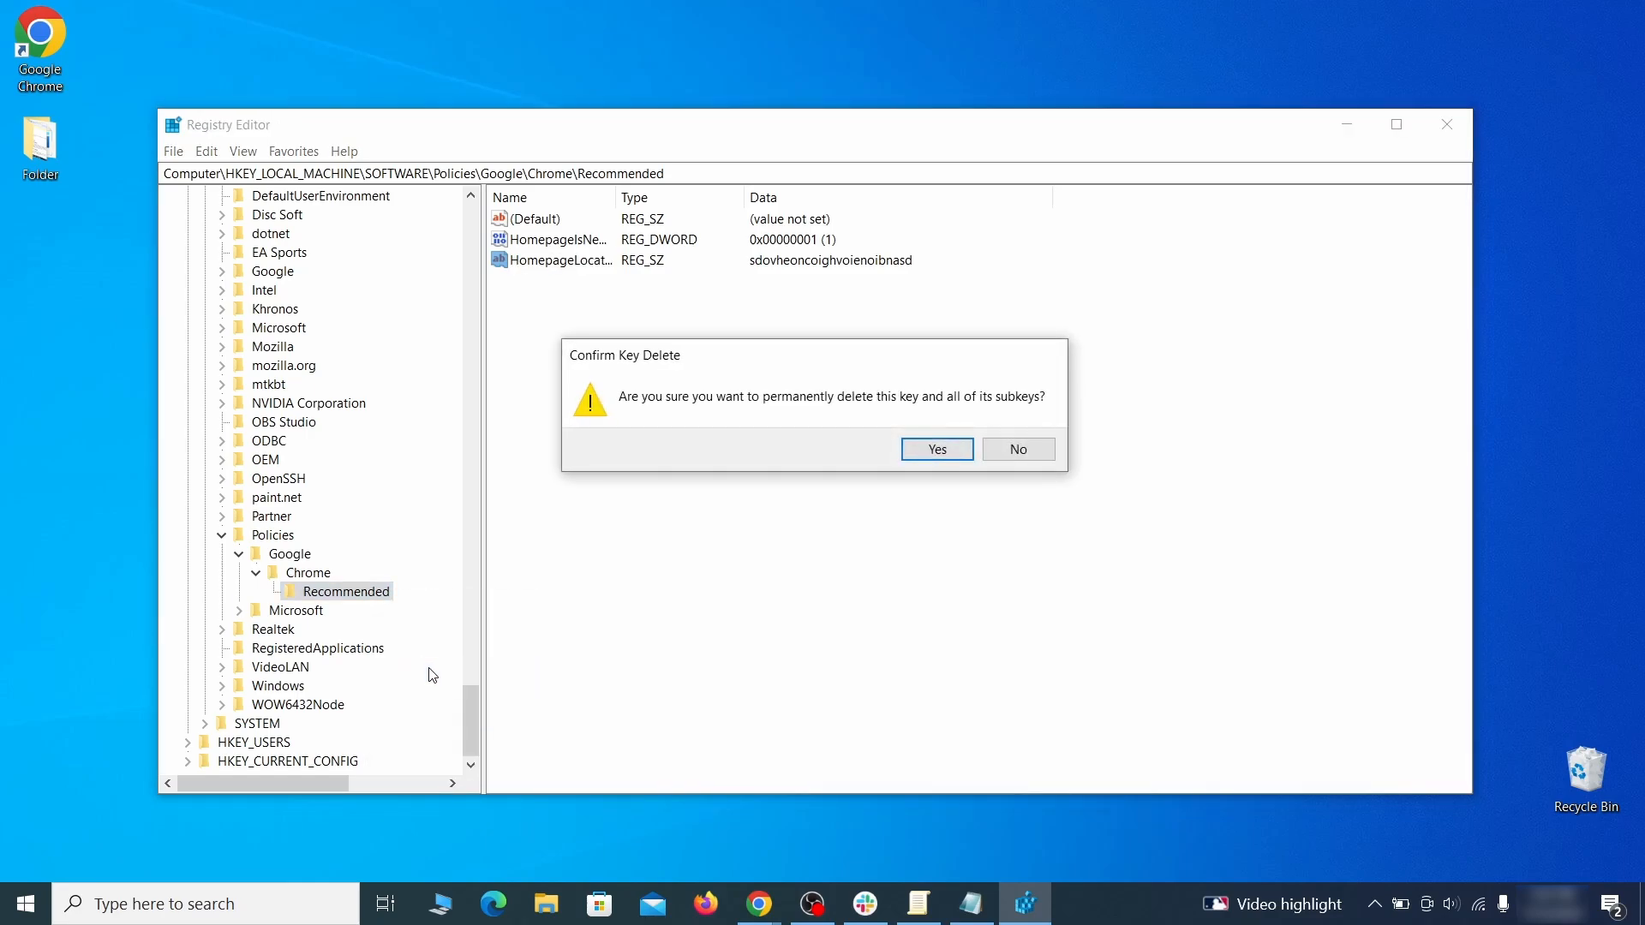
{"action": "left_click", "coordinate": [956, 449]}
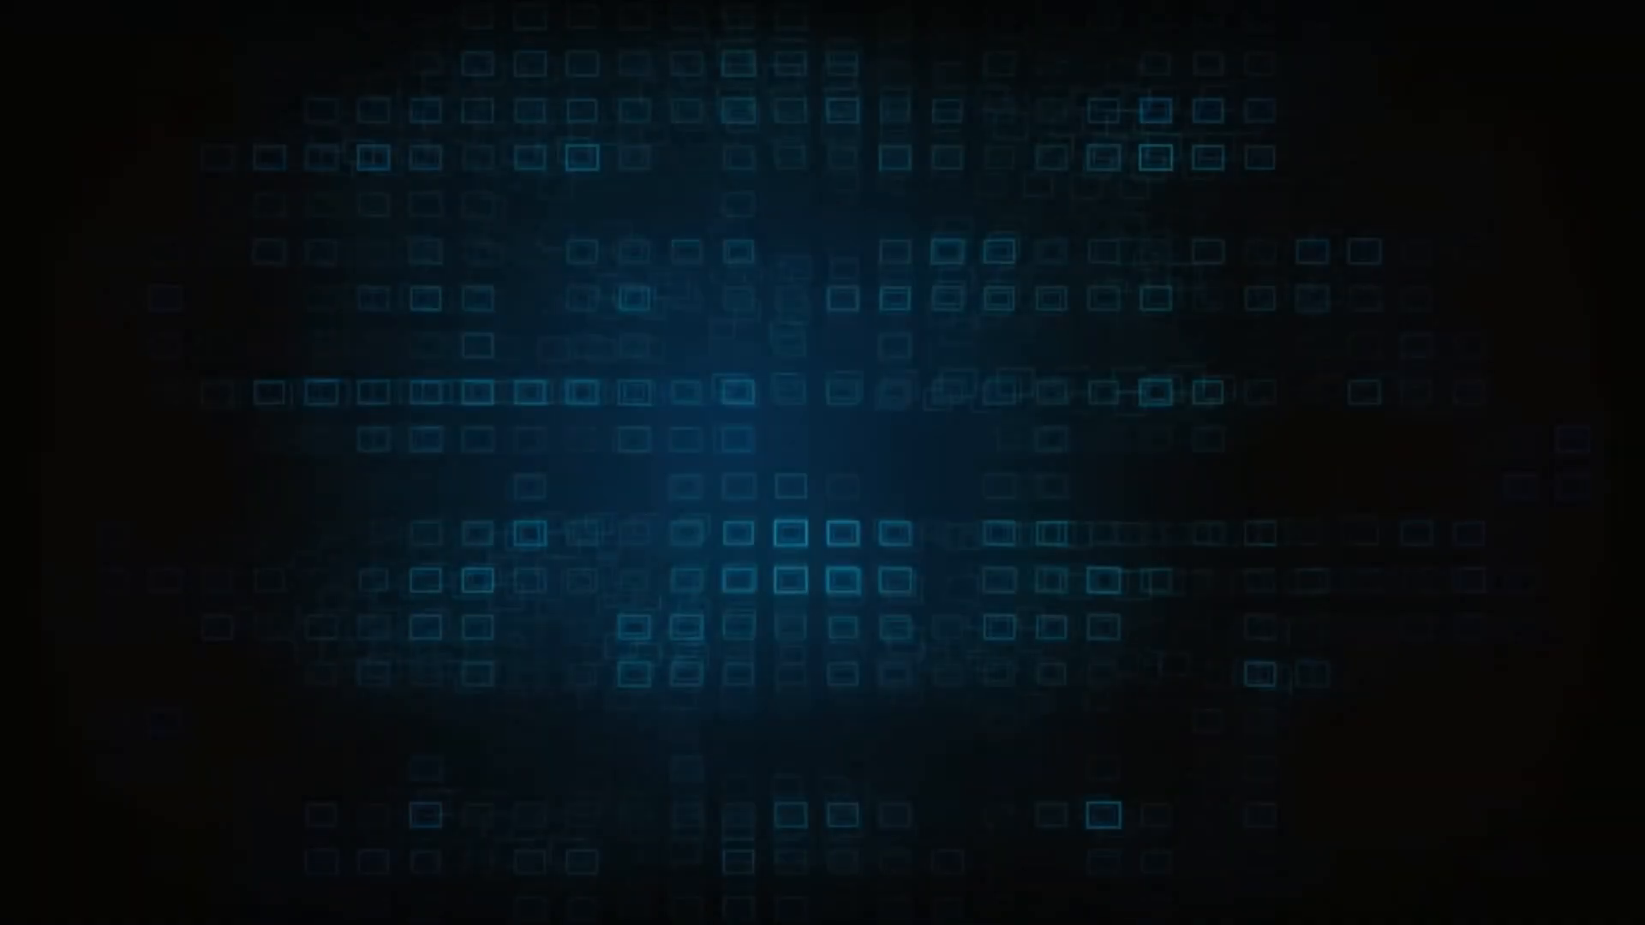
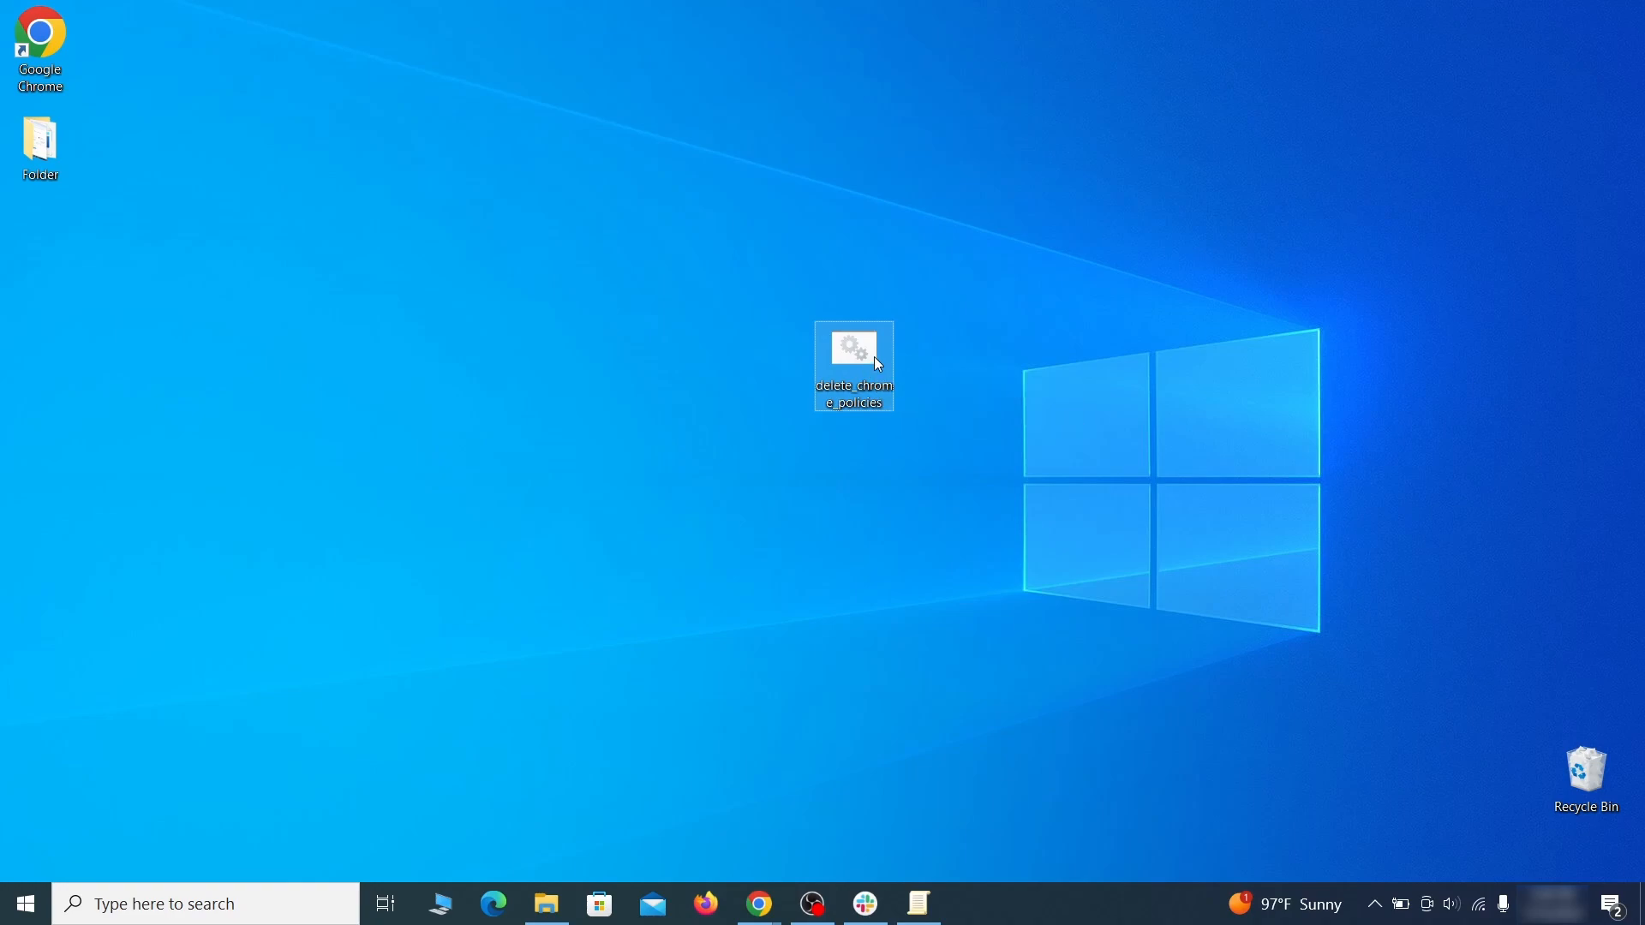
- Run the desktop file delete_chrome_policies as administrator, allow it past SmartScreen, and close its console window once it completes
{"action": "right_click", "coordinate": [873, 360]}
{"action": "left_click", "coordinate": [985, 439]}
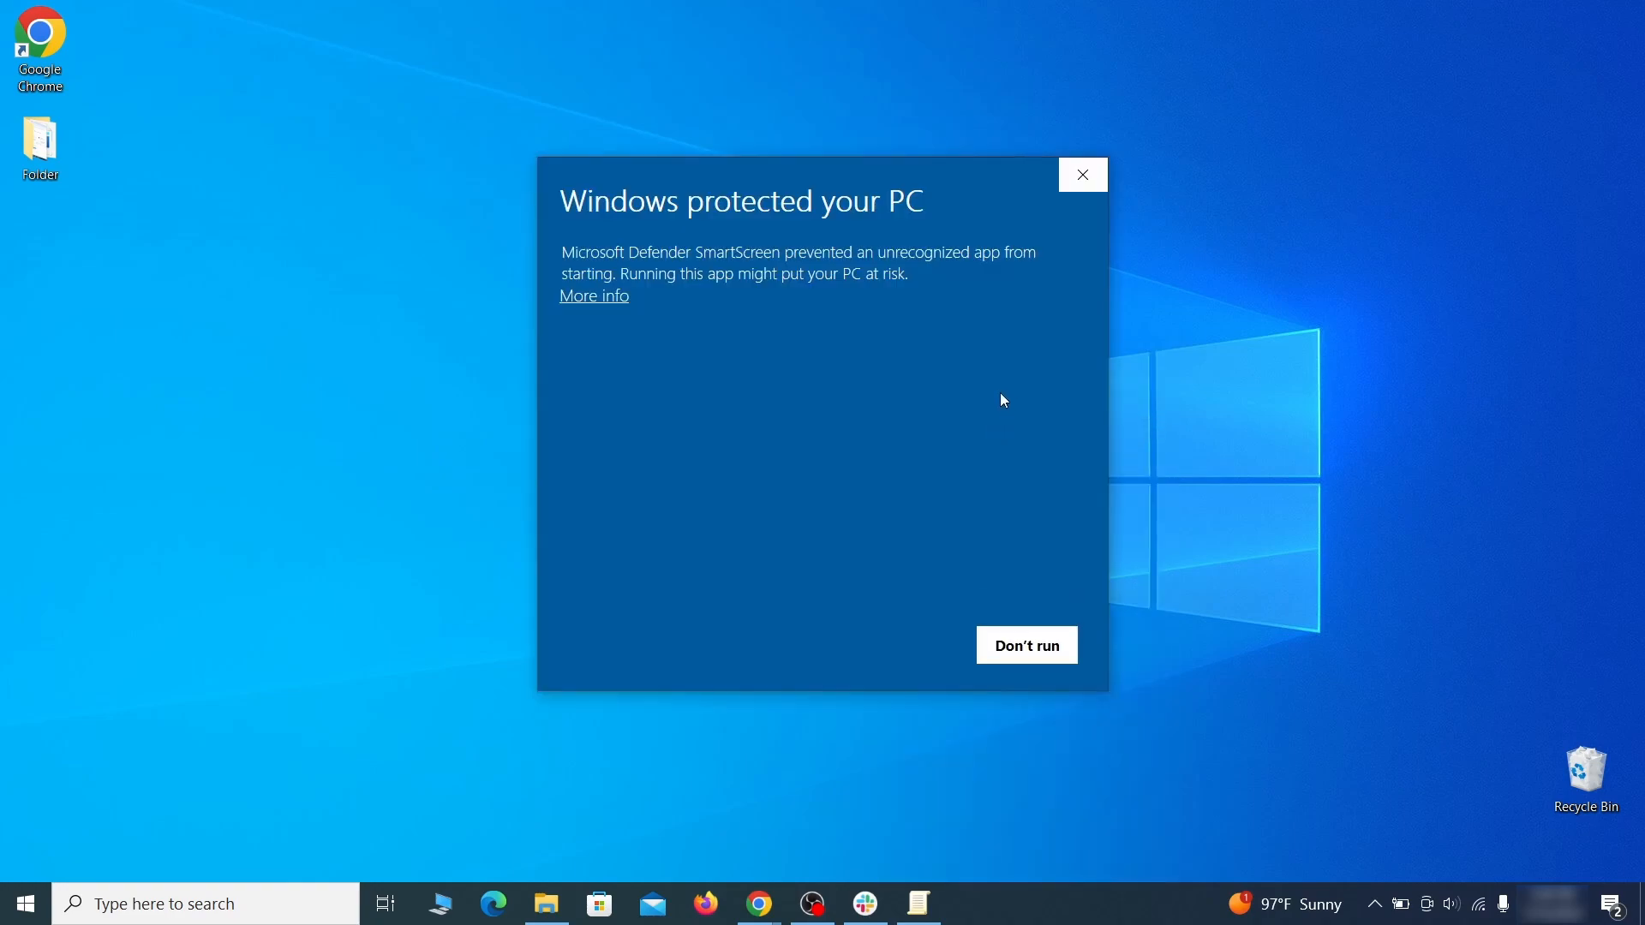
{"action": "left_click", "coordinate": [604, 300]}
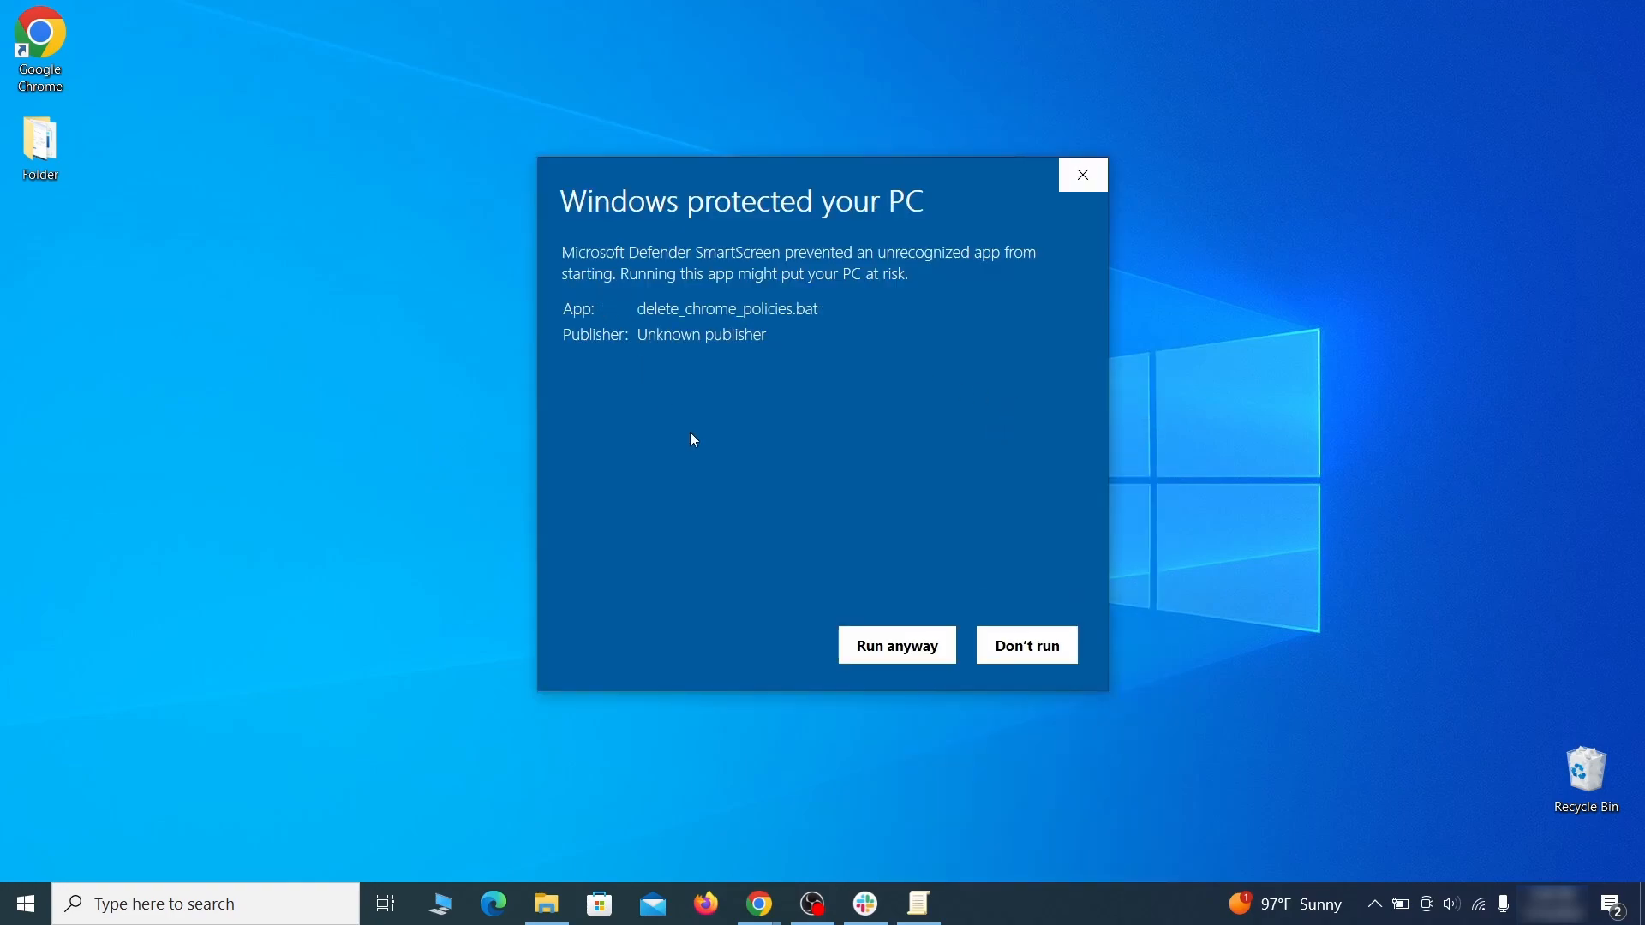
{"action": "left_click", "coordinate": [897, 646]}
{"action": "left_click_drag", "start_coordinate": [589, 43], "coordinate": [868, 95]}
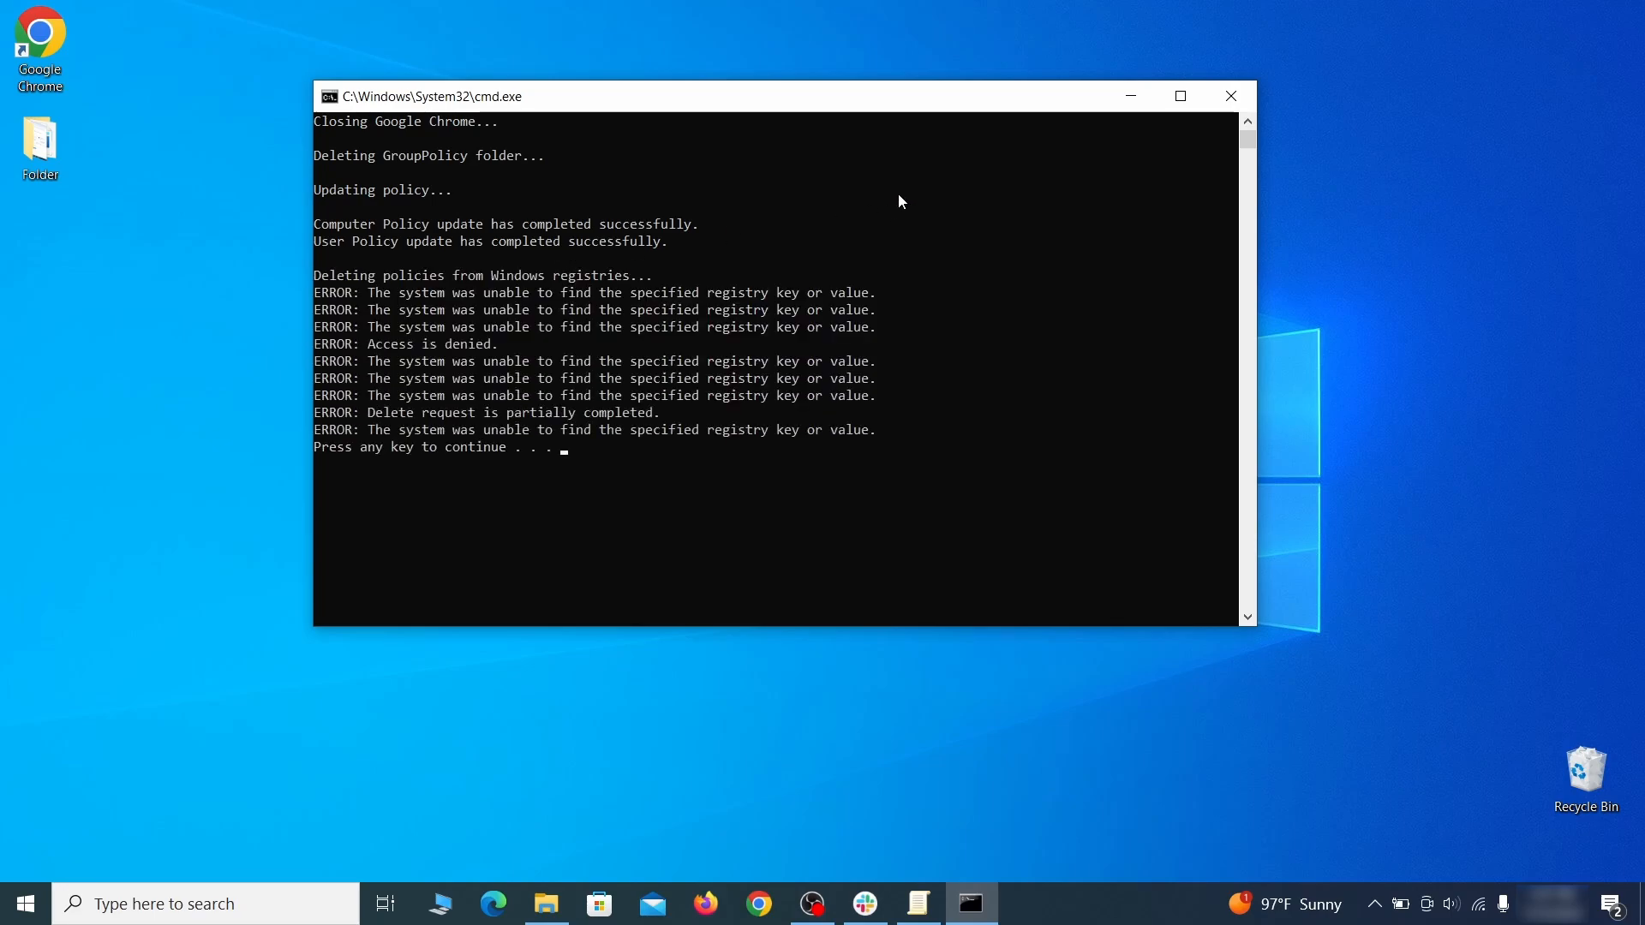
{"action": "left_click", "coordinate": [1239, 103]}
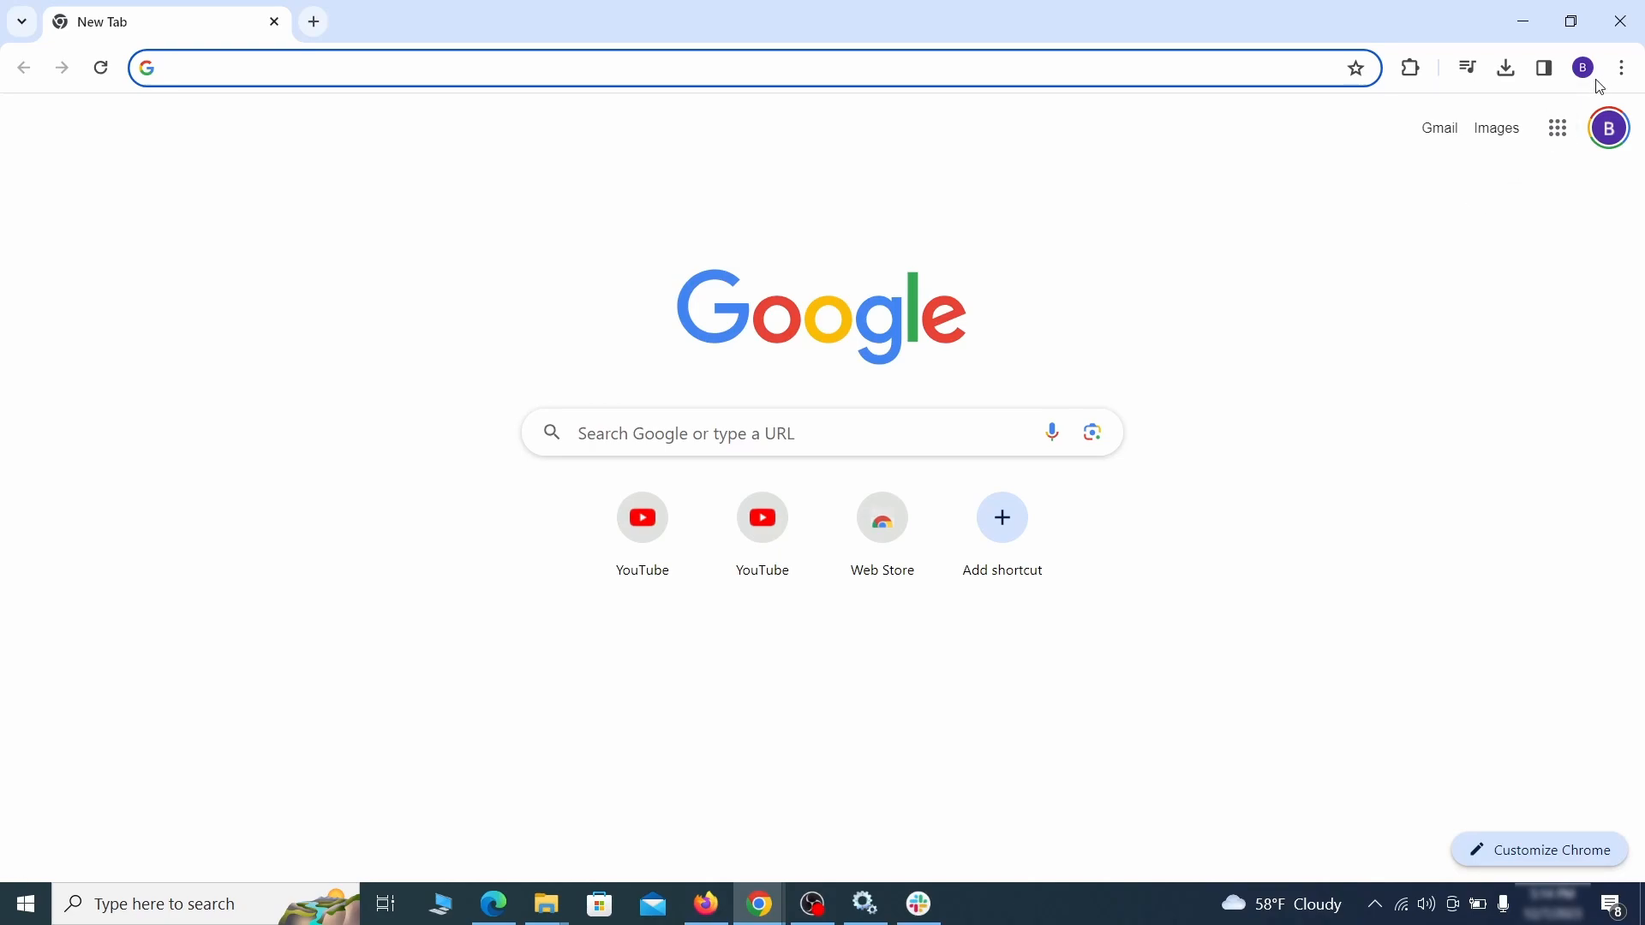
- Open the extension manager in Google Chrome, then disable and remove the Add to Zola Button extension
{"action": "left_click", "coordinate": [1623, 67]}
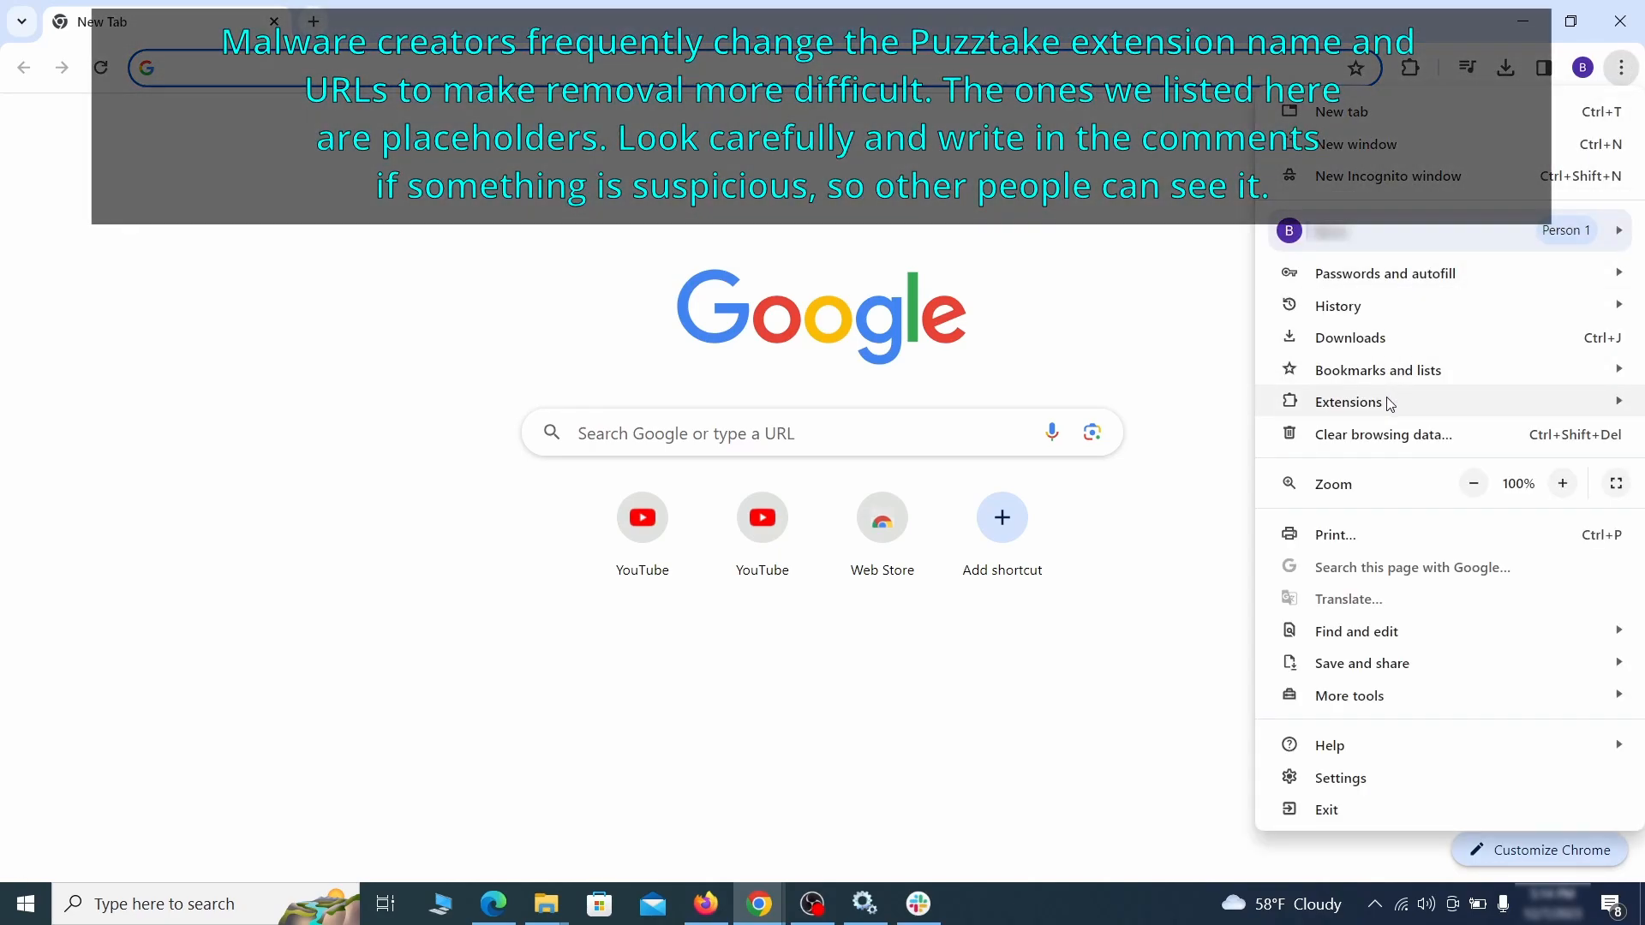
{"action": "mouse_move", "coordinate": [1300, 408]}
{"action": "left_click", "coordinate": [1208, 406]}
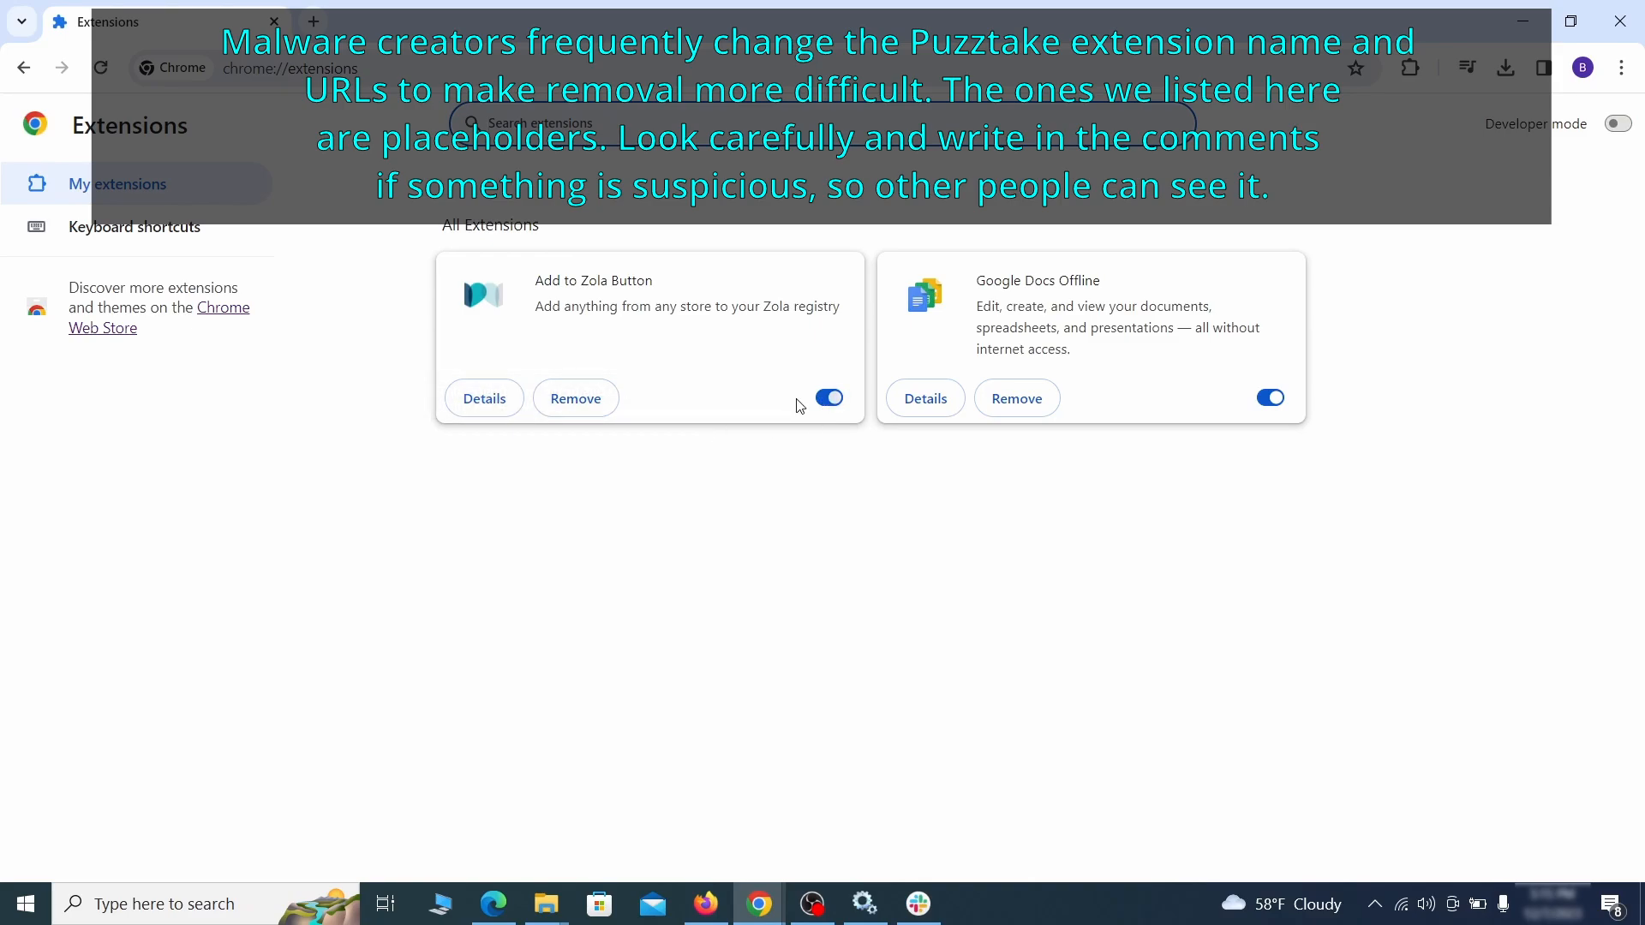
{"action": "left_click", "coordinate": [828, 399]}
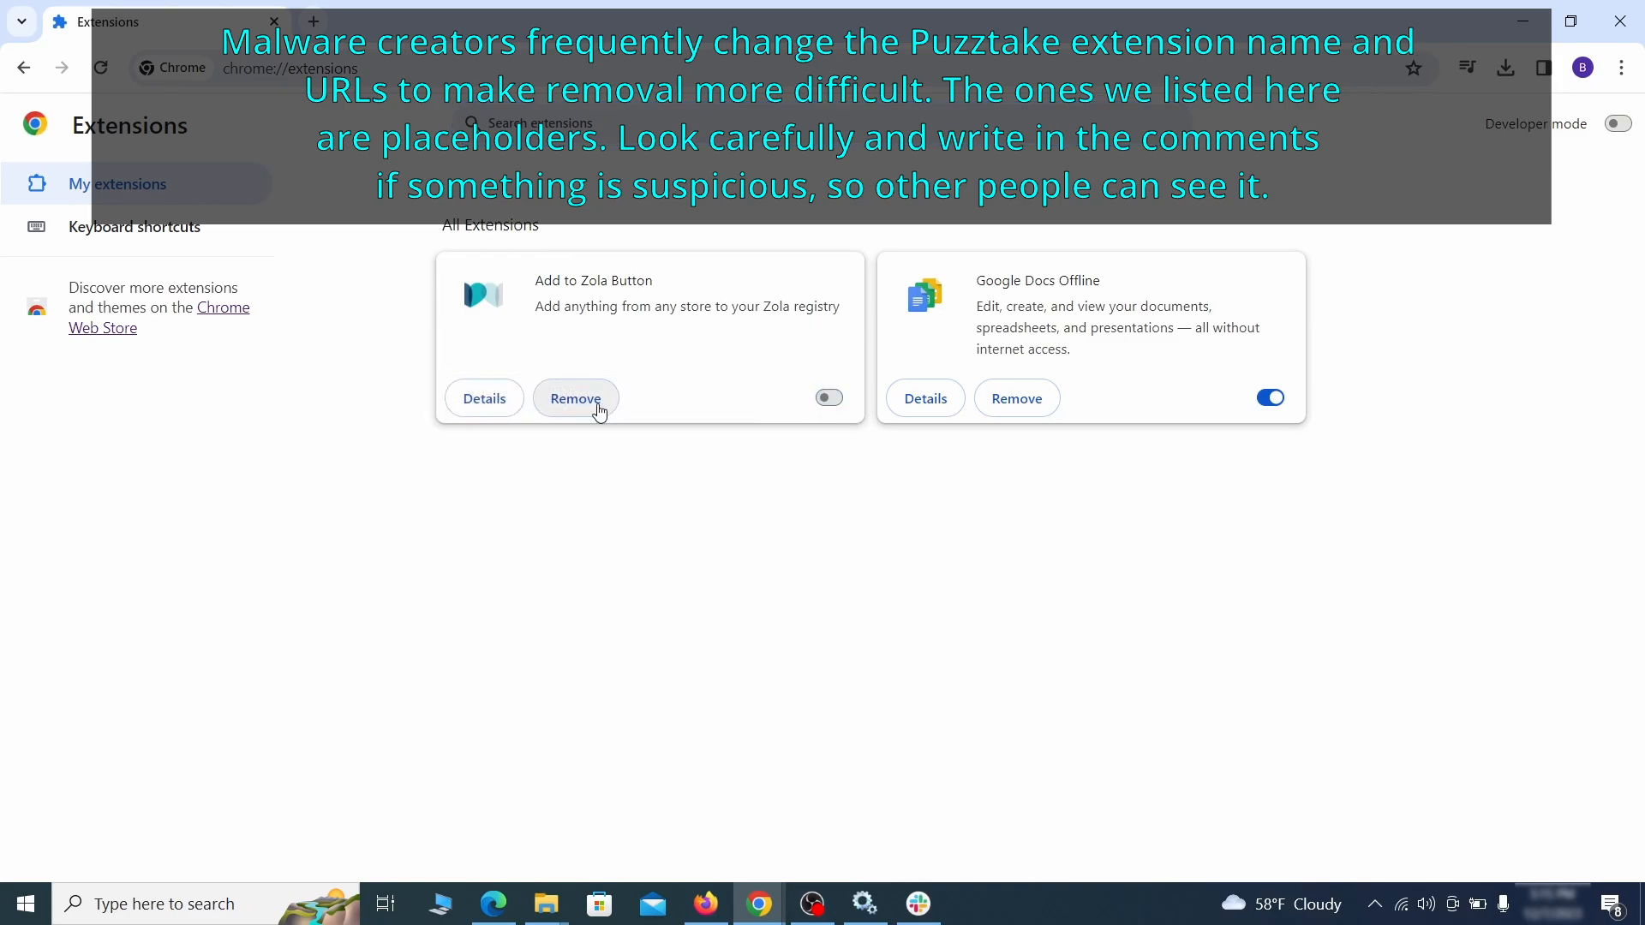
{"action": "left_click", "coordinate": [599, 410]}
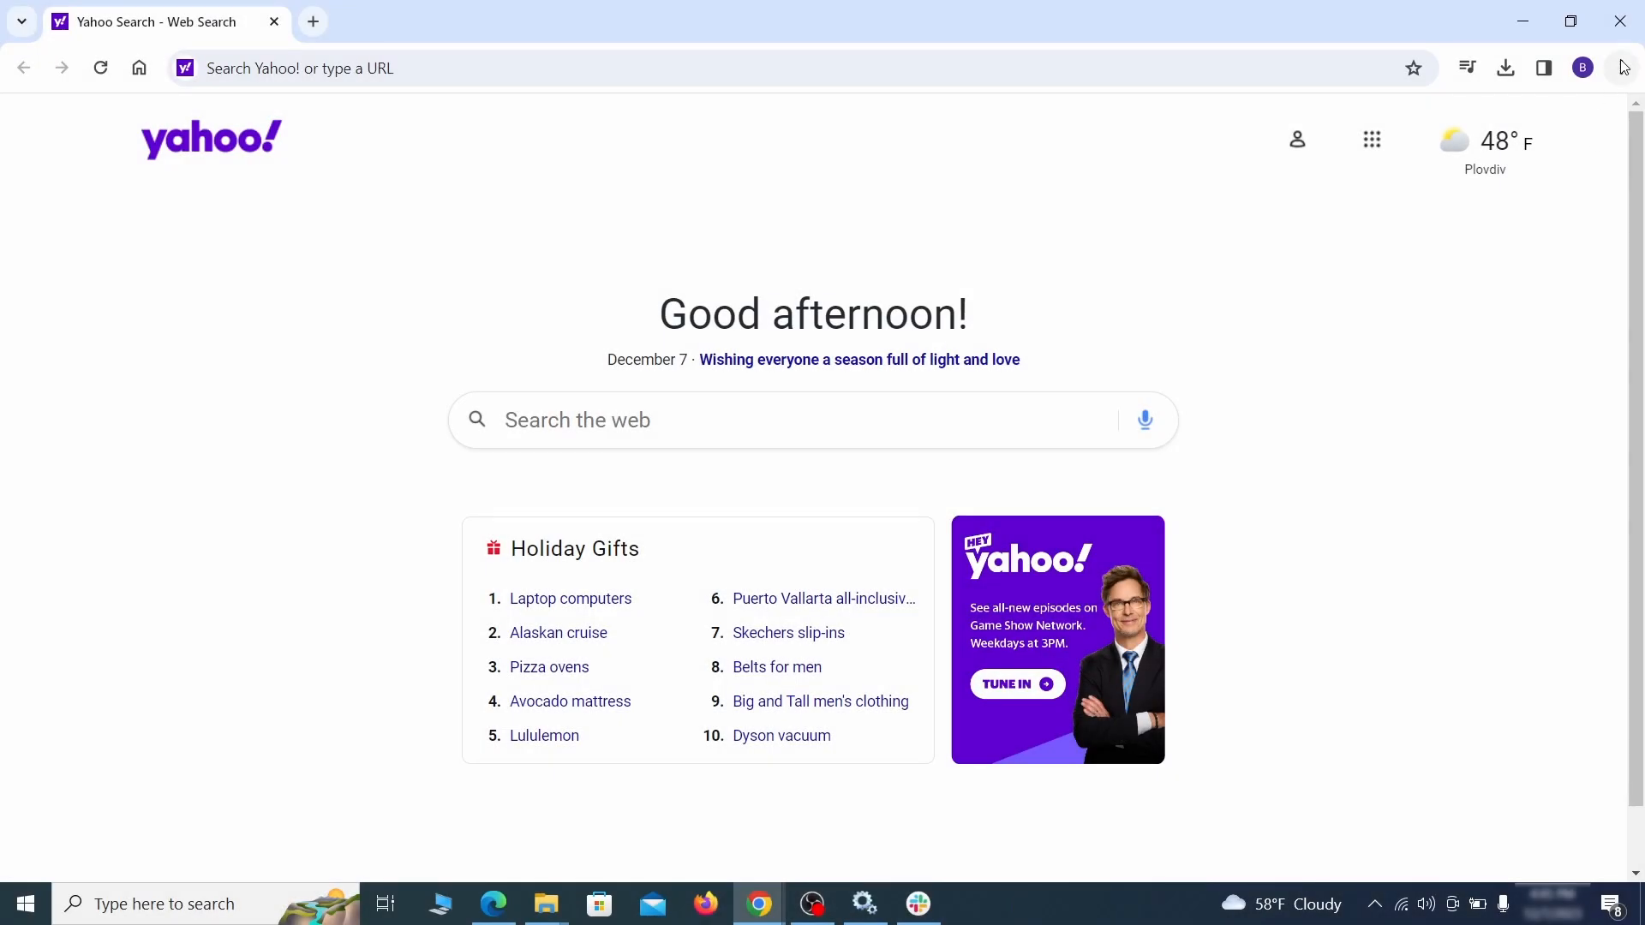
- Open the advanced Clear browsing data options from Chrome's privacy and security settings
{"action": "left_click", "coordinate": [1621, 67]}
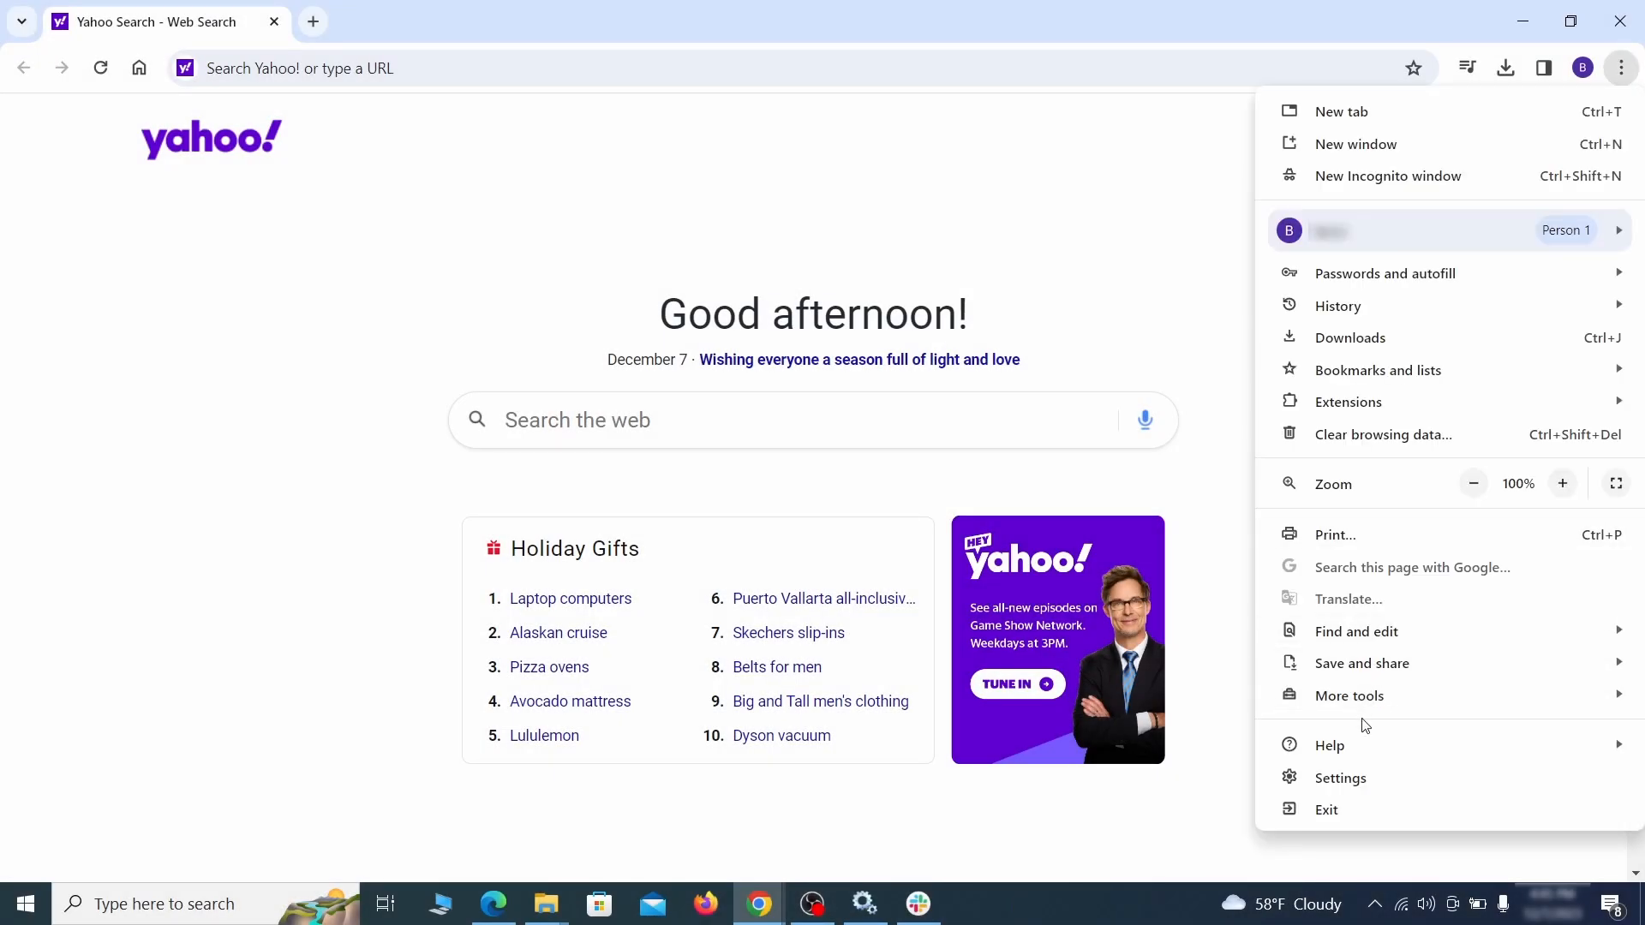
{"action": "left_click", "coordinate": [1352, 780]}
{"action": "left_click", "coordinate": [191, 269]}
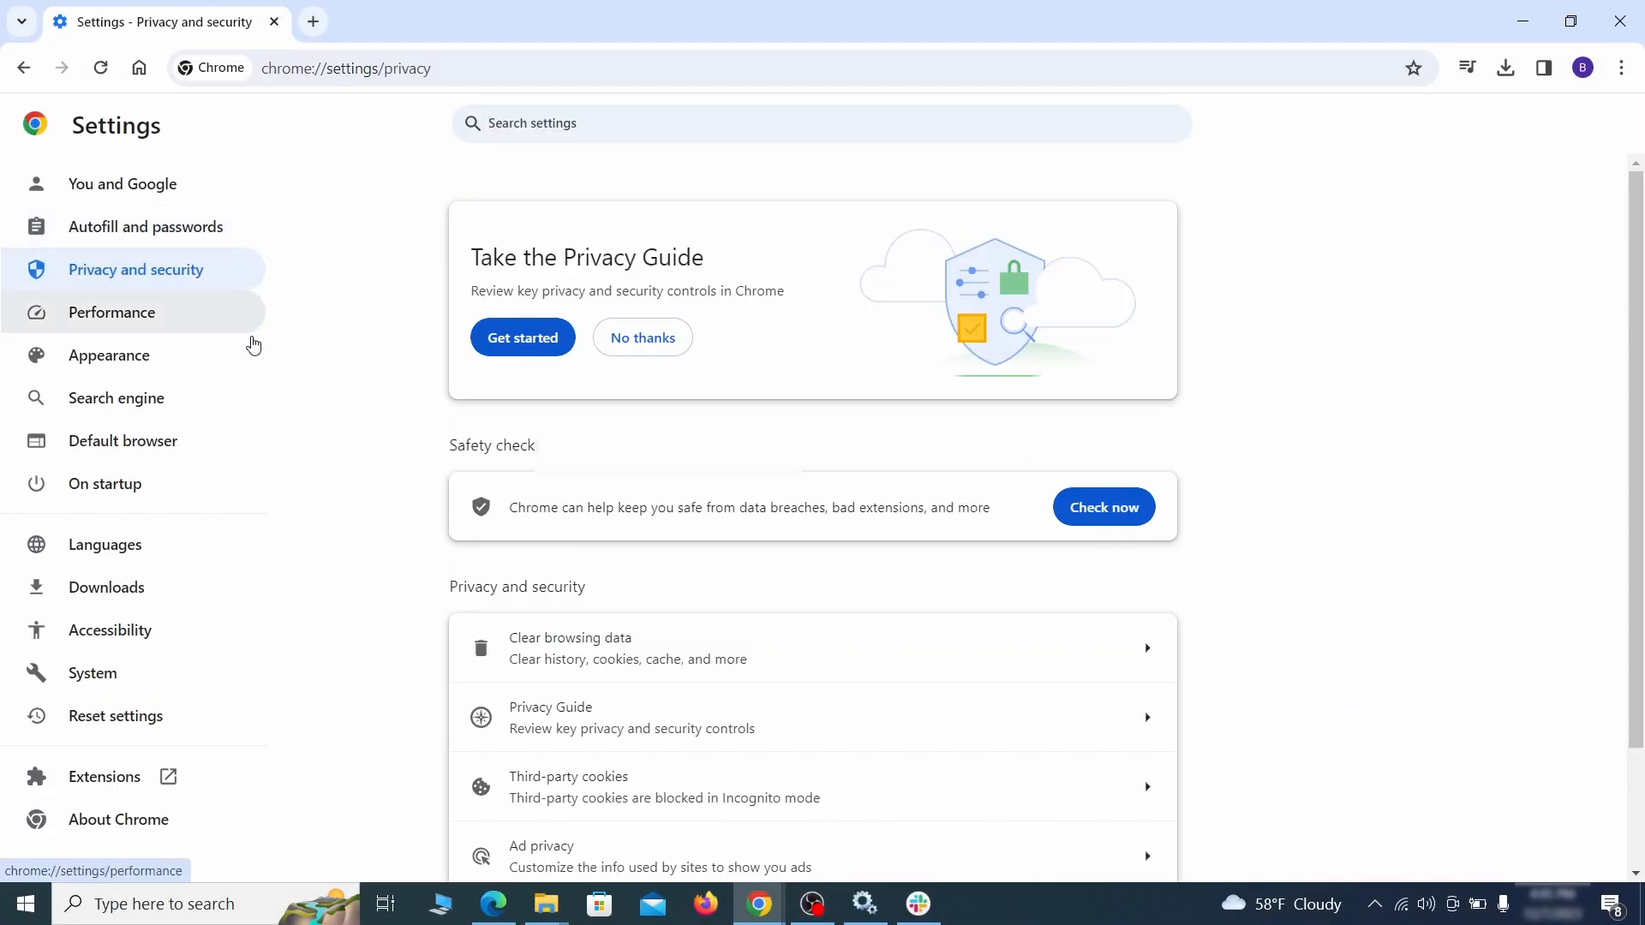
{"action": "scroll", "coordinate": [1285, 558], "scroll_direction": "down", "scroll_amount": 1}
{"action": "left_click", "coordinate": [1076, 553]}
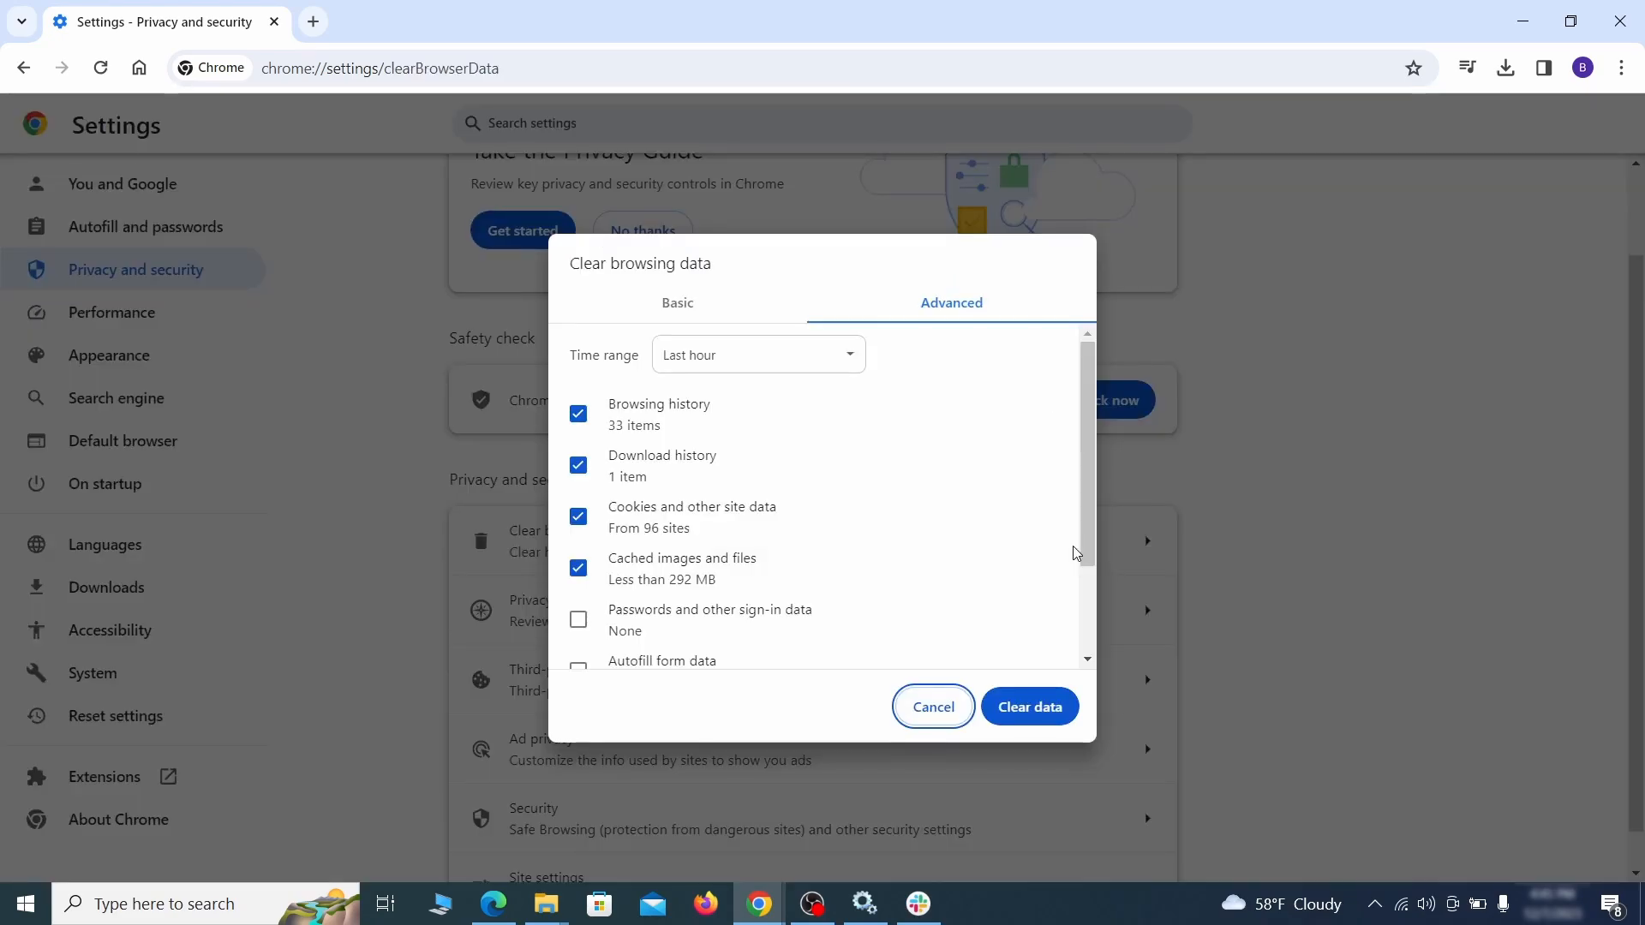
{"action": "left_click", "coordinate": [724, 308]}
{"action": "left_click", "coordinate": [917, 308]}
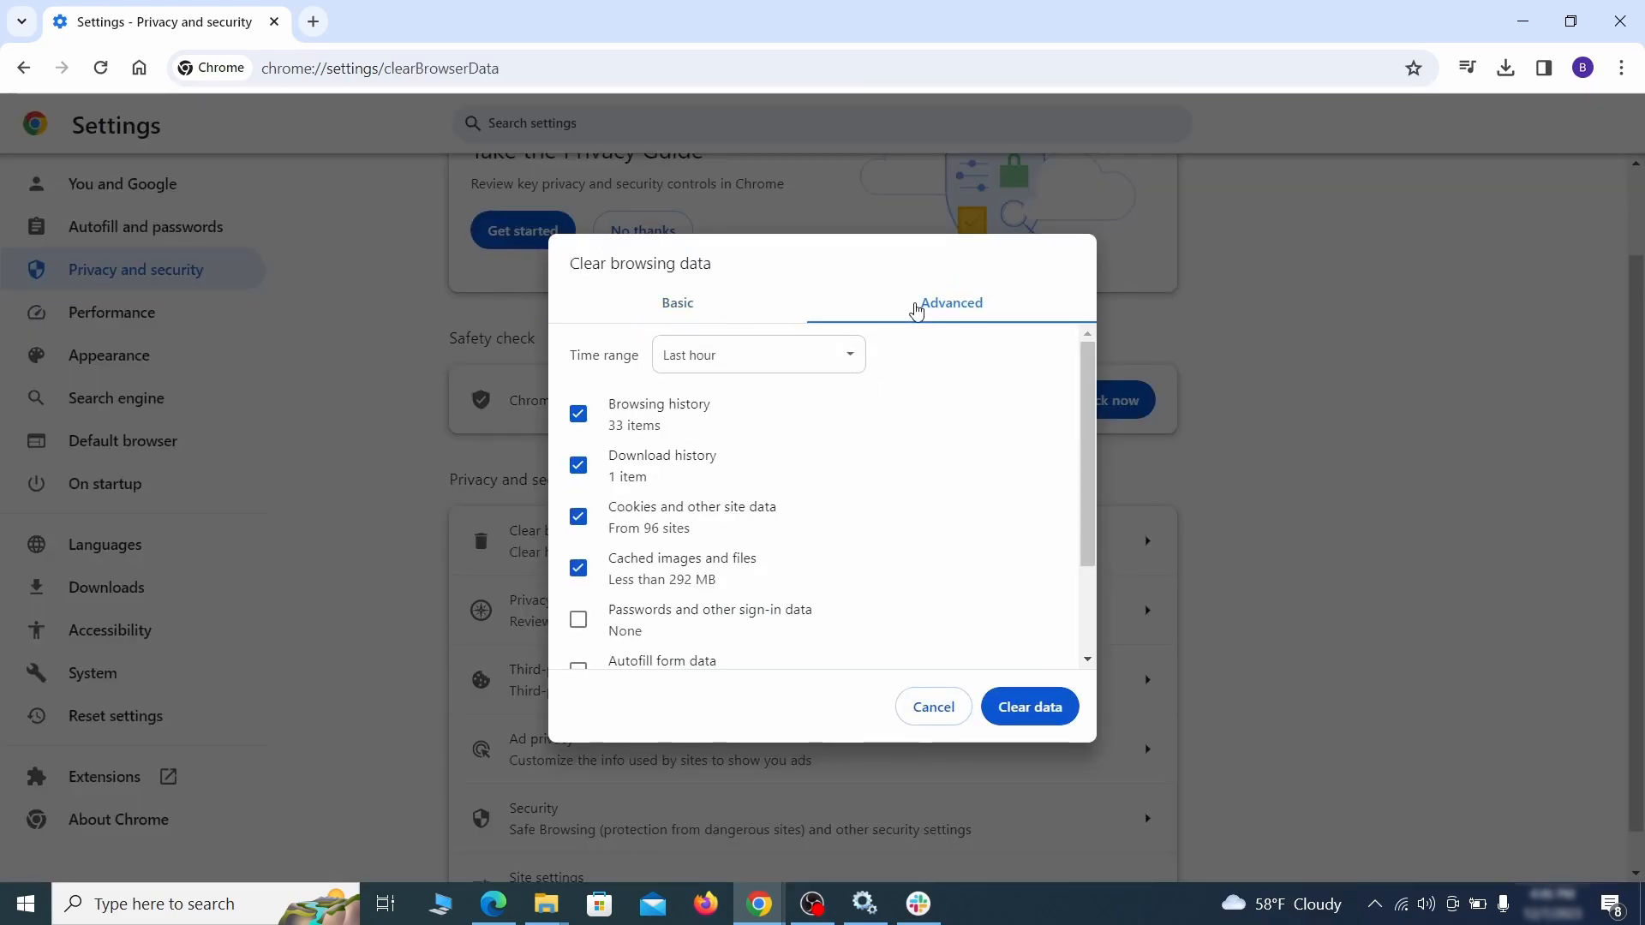
- Add autofill form data, site settings and hosted app data to the selection, leave passwords out, and clear the browsing data
{"action": "scroll", "coordinate": [830, 485], "scroll_direction": "down", "scroll_amount": 2}
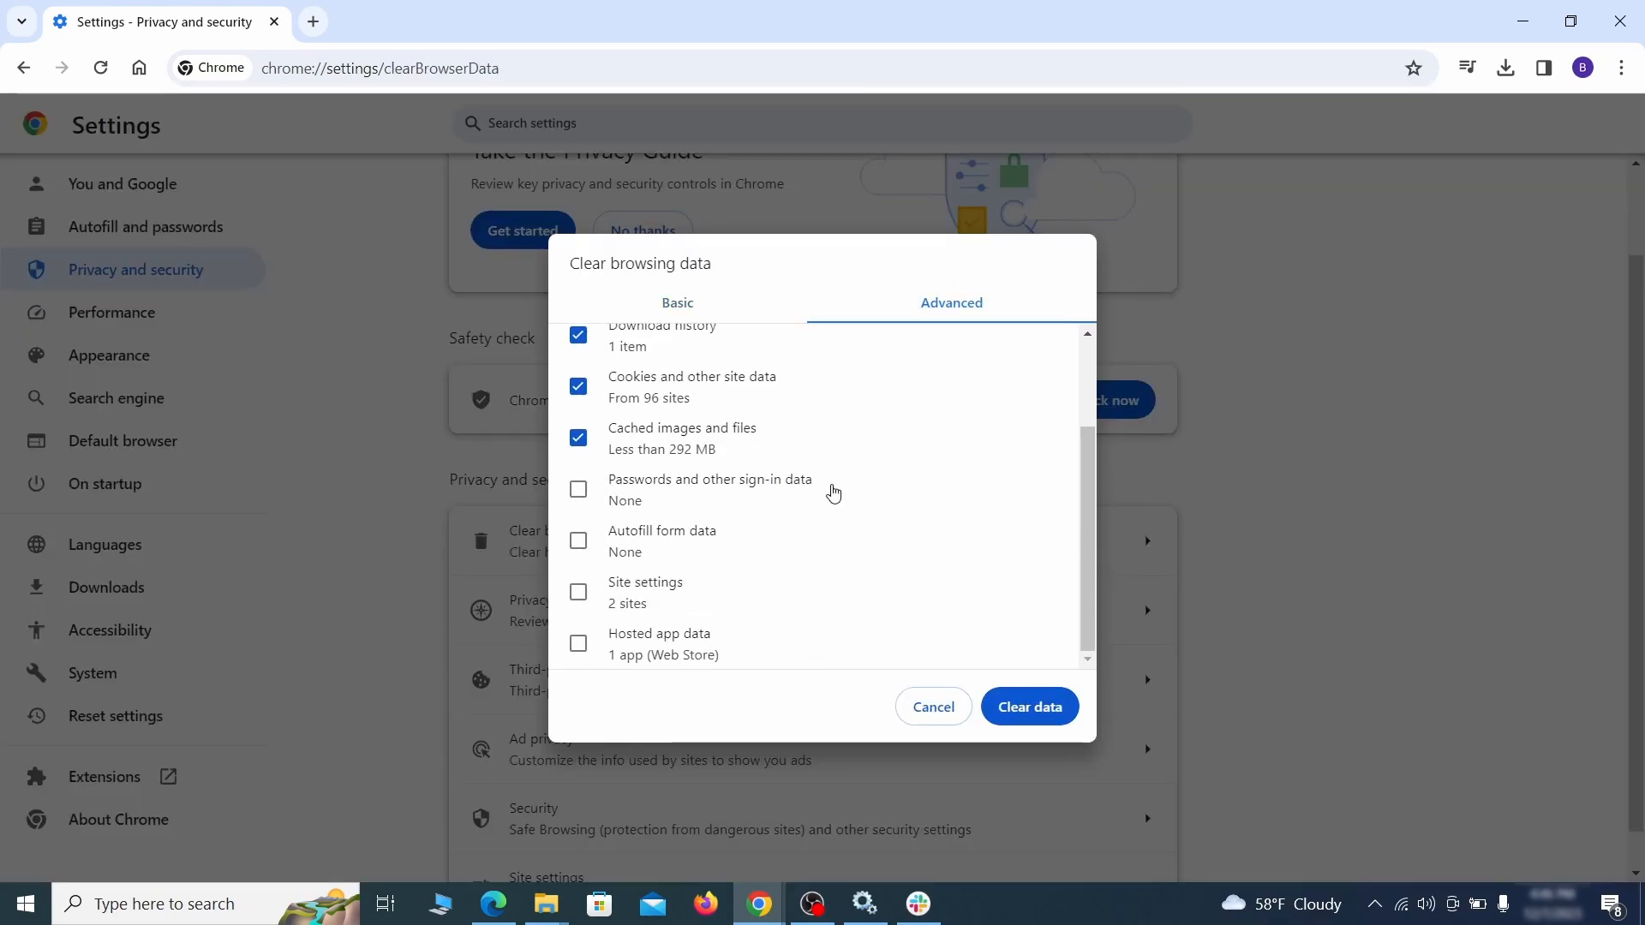
{"action": "left_click", "coordinate": [578, 540]}
{"action": "left_click", "coordinate": [578, 592]}
{"action": "left_click", "coordinate": [578, 643]}
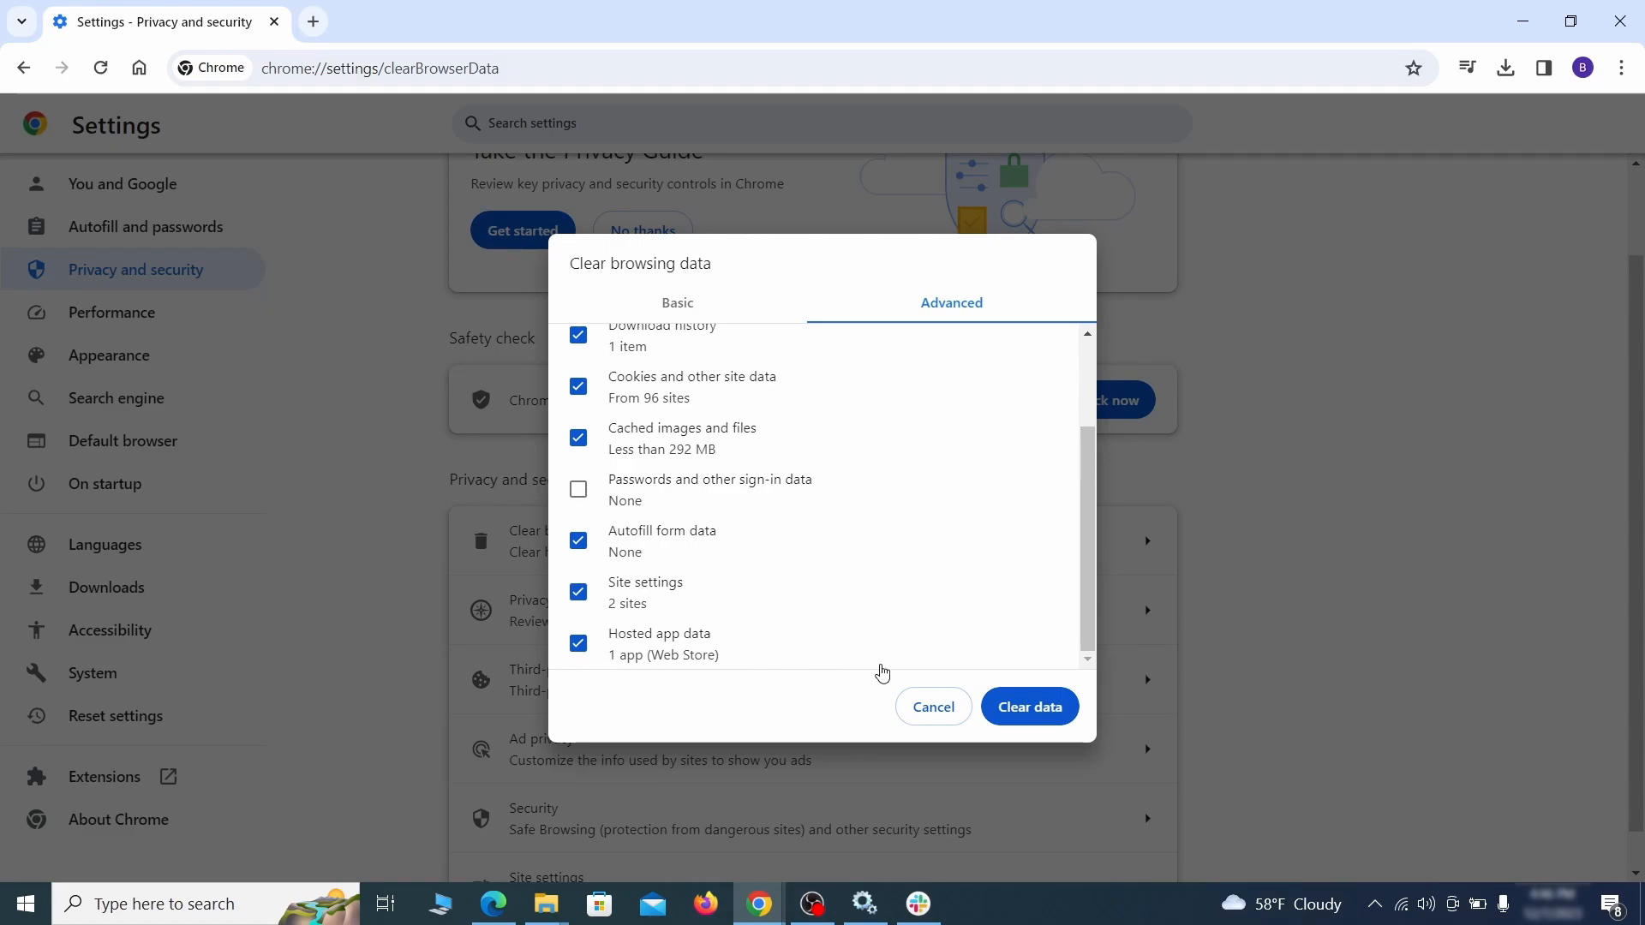
{"action": "left_click", "coordinate": [1044, 713]}
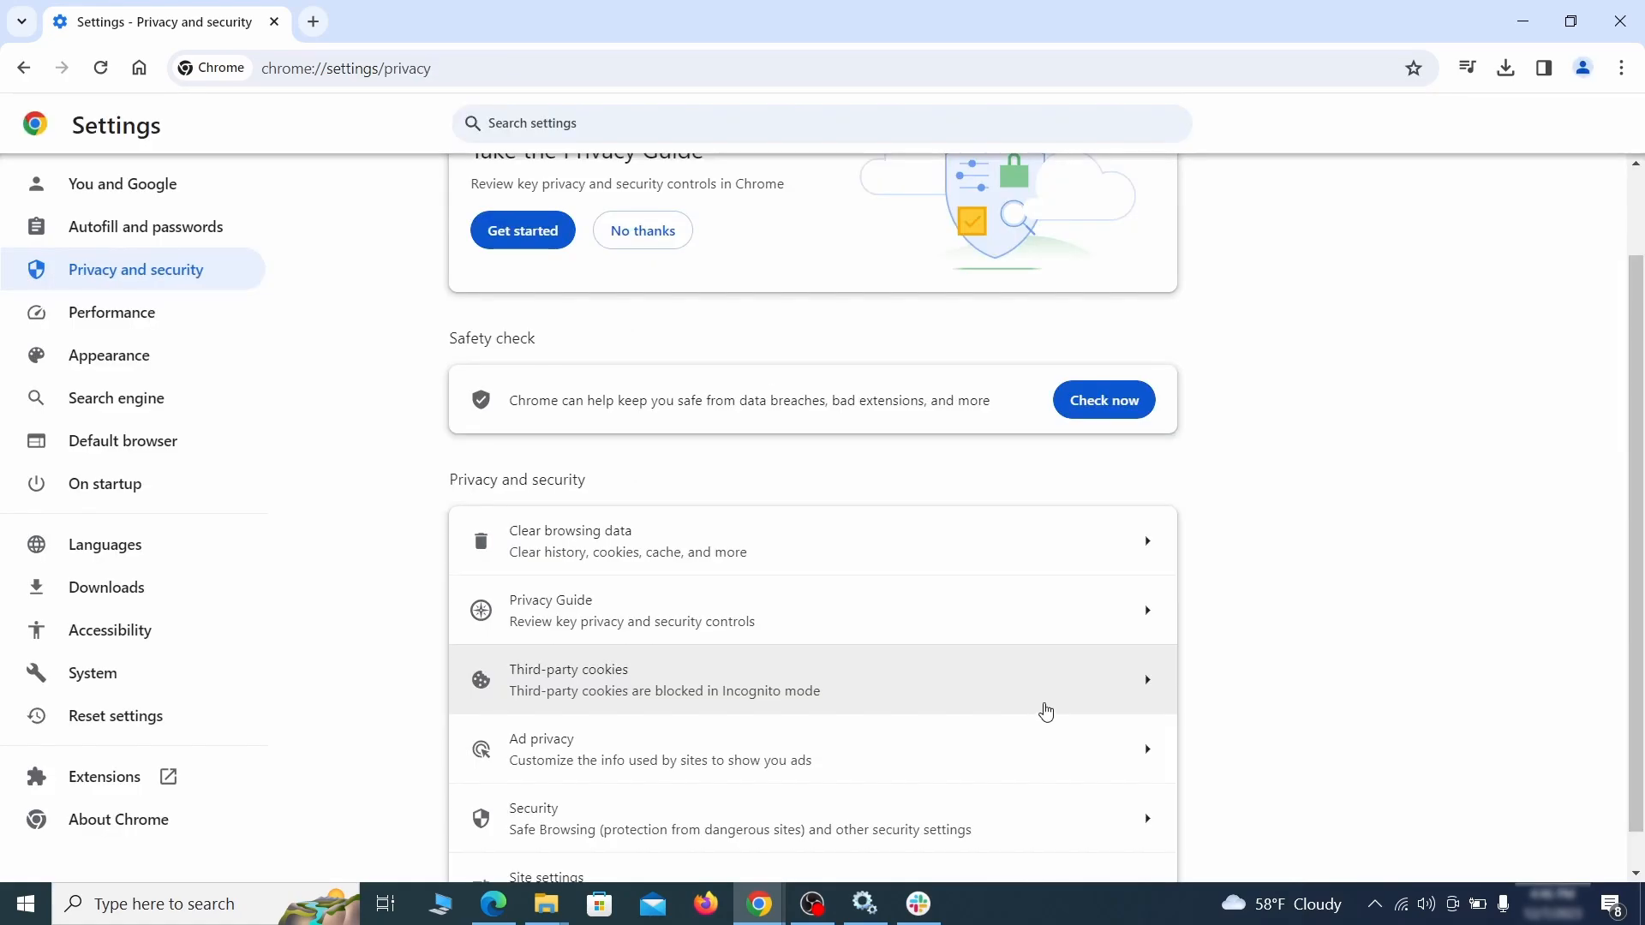
- Remove ExampleRougeURL.com from the sites allowed to send notifications in the site settings
{"action": "scroll", "coordinate": [1237, 562], "scroll_direction": "down", "scroll_amount": 1}
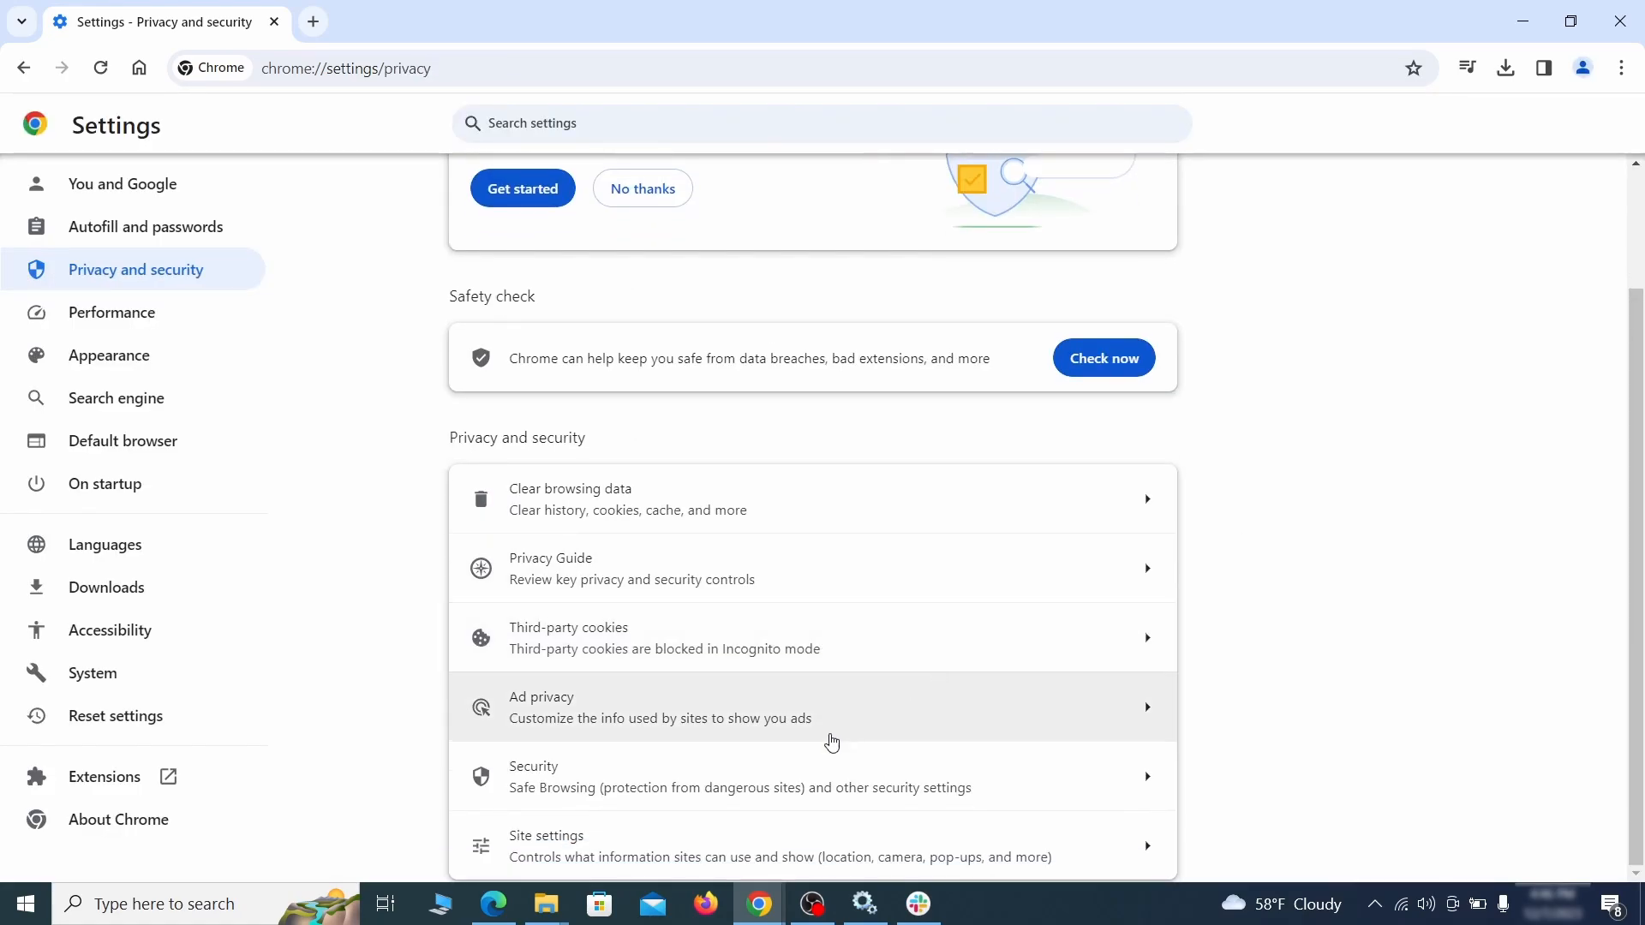
{"action": "left_click", "coordinate": [802, 840]}
{"action": "scroll", "coordinate": [1180, 522], "scroll_direction": "down", "scroll_amount": 4}
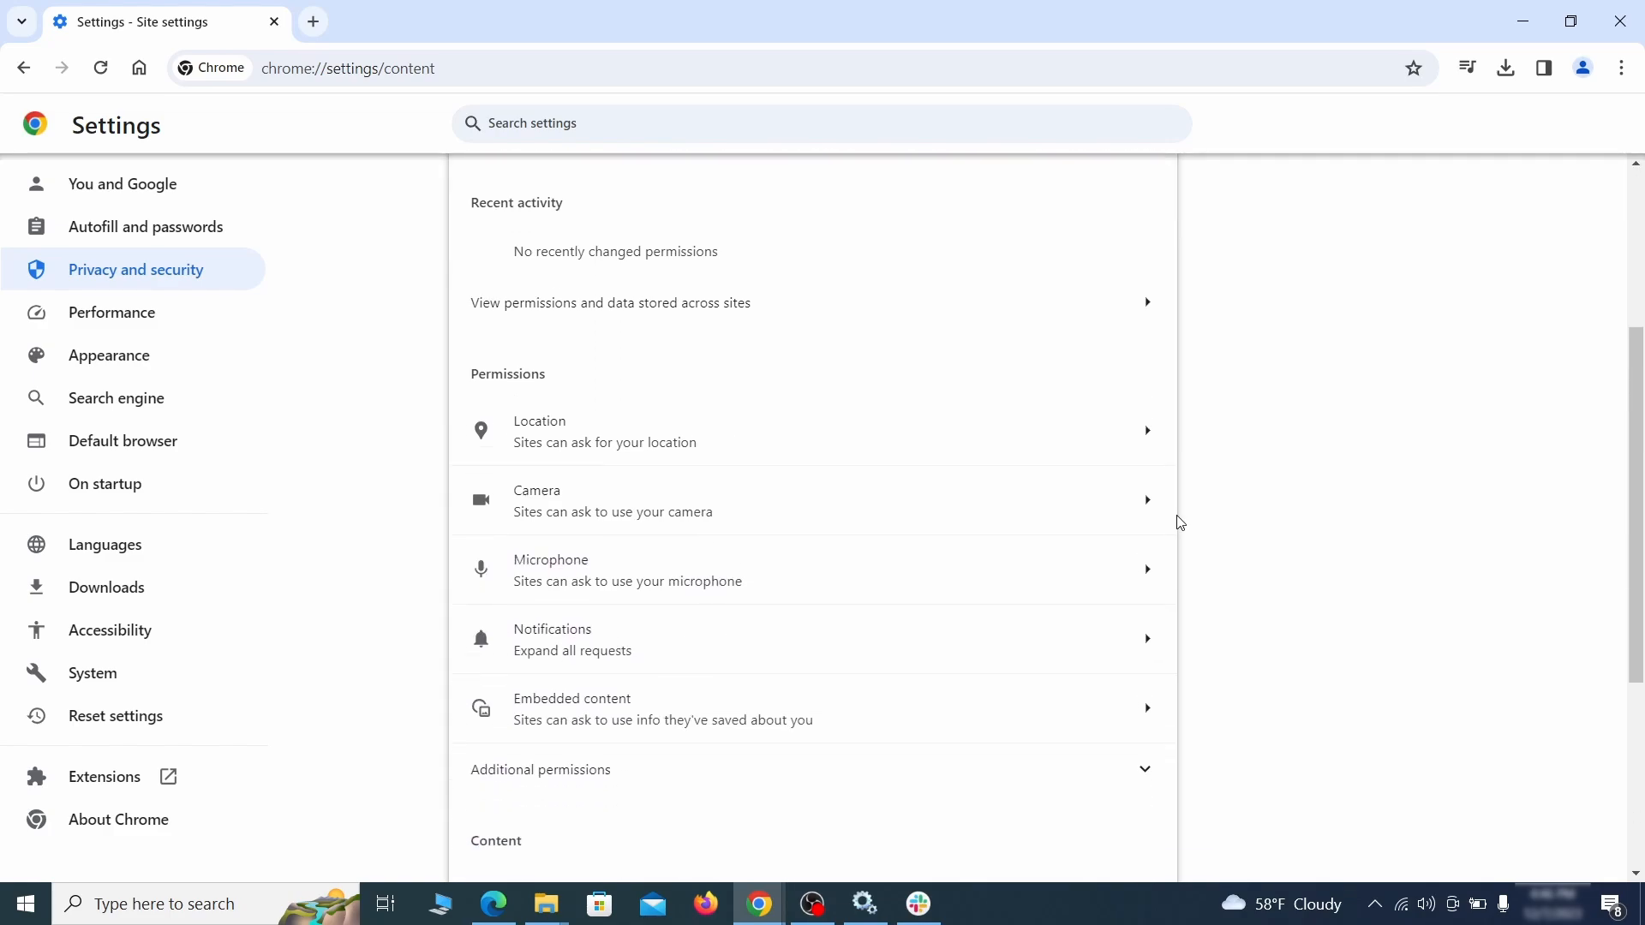
{"action": "scroll", "coordinate": [1188, 514], "scroll_direction": "down", "scroll_amount": 1}
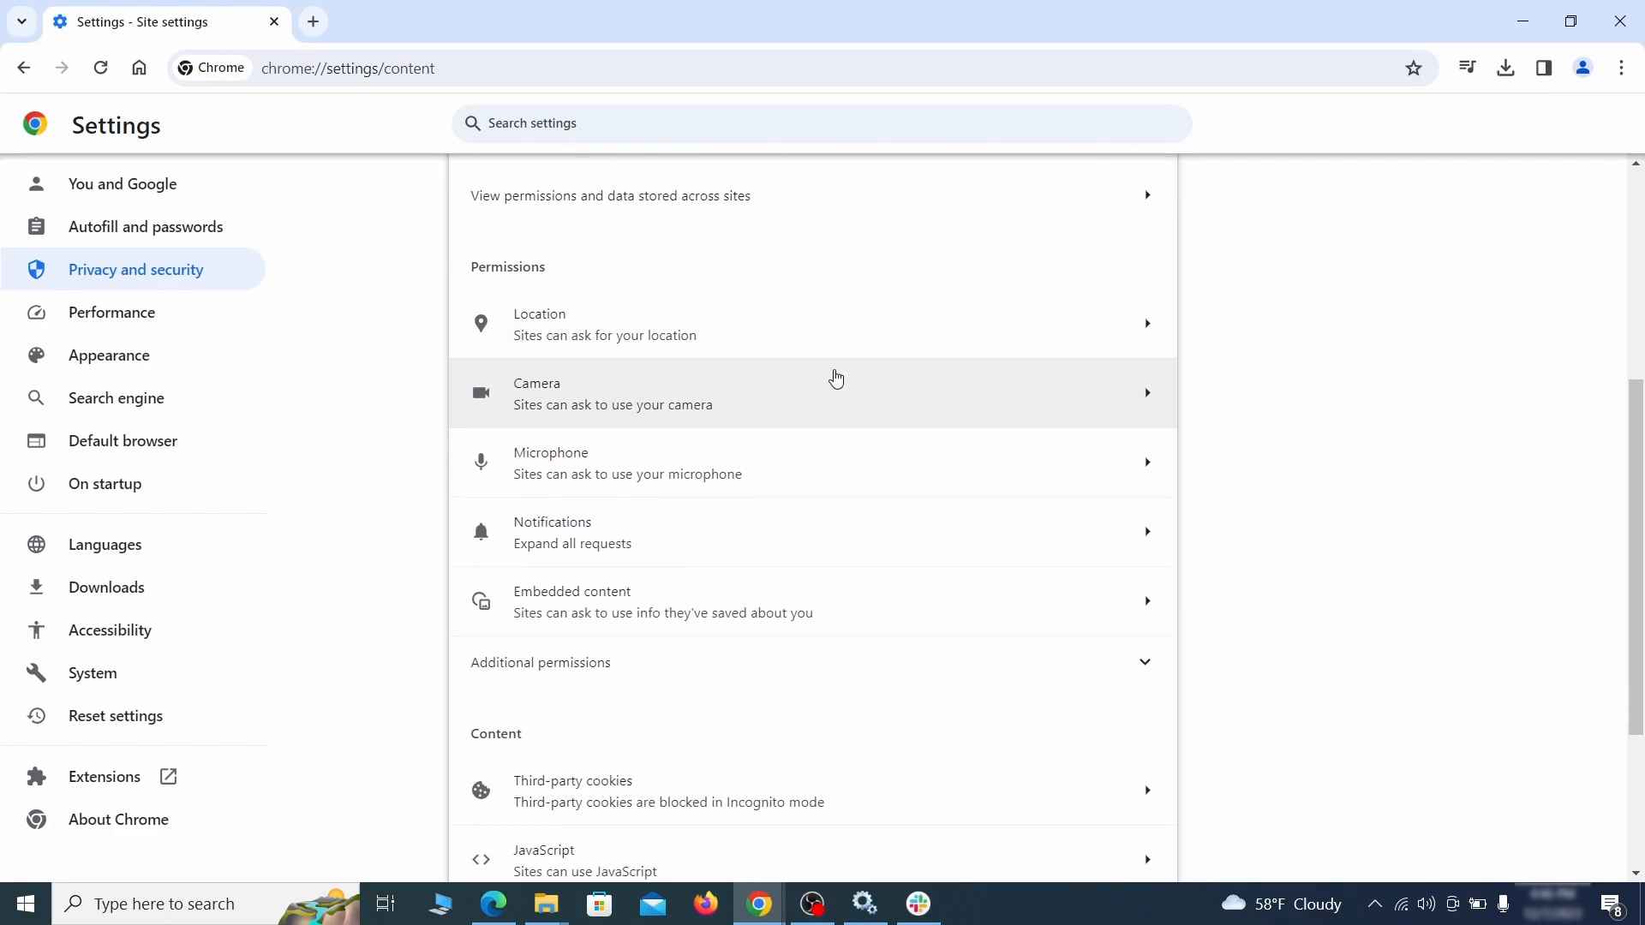
{"action": "left_click", "coordinate": [827, 341]}
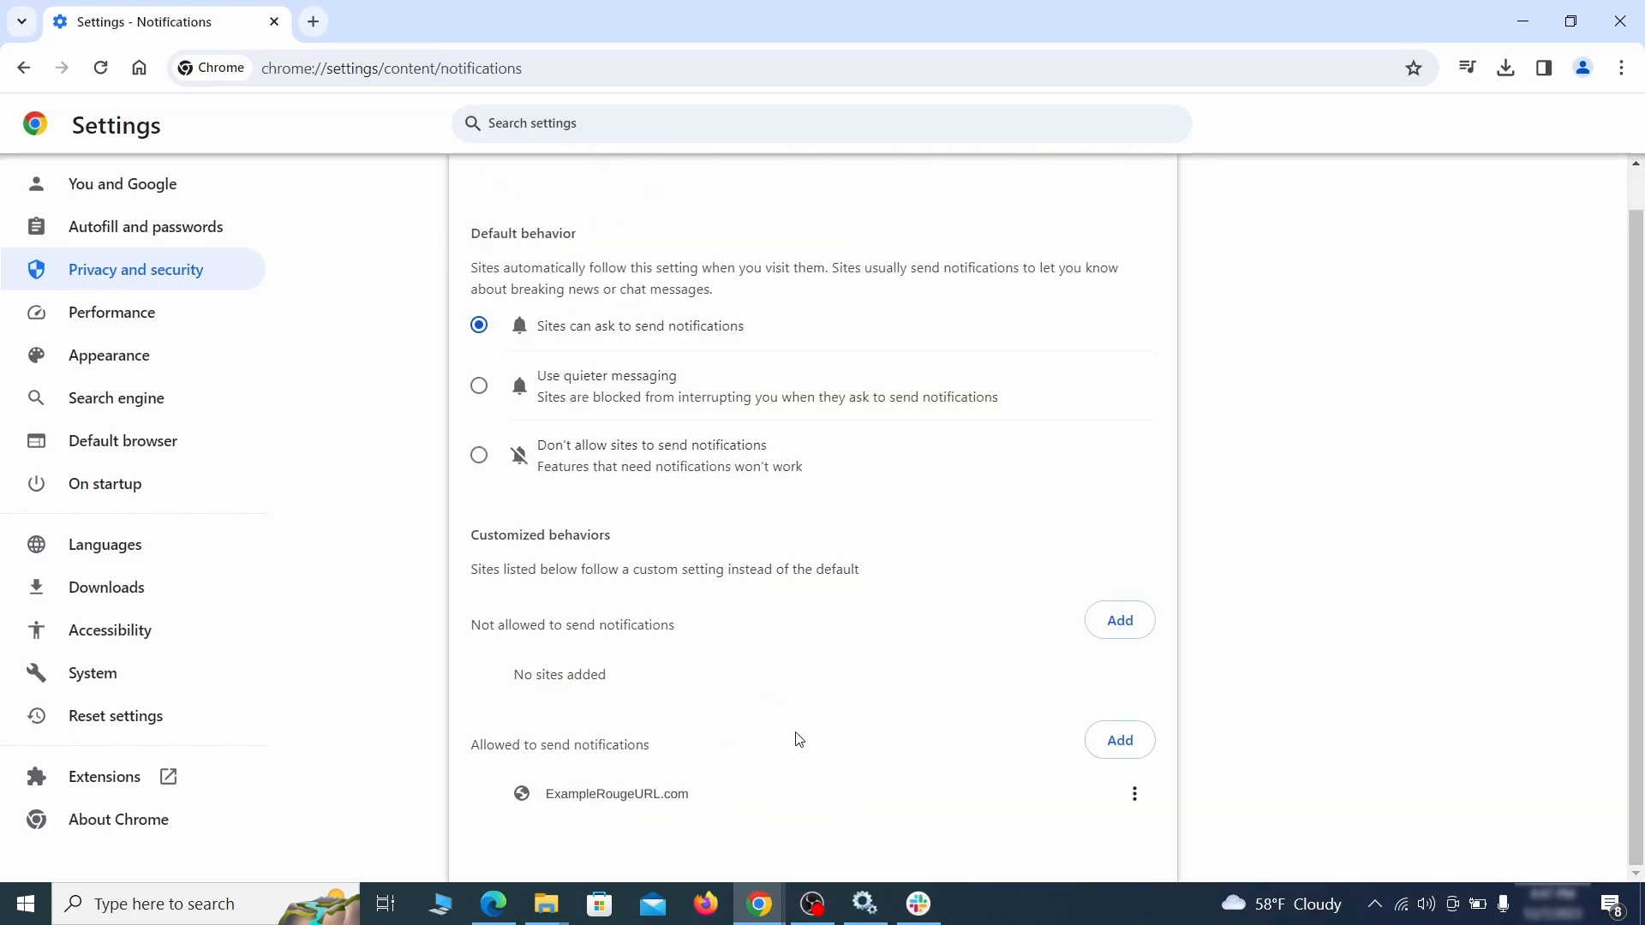
{"action": "left_click", "coordinate": [1136, 797]}
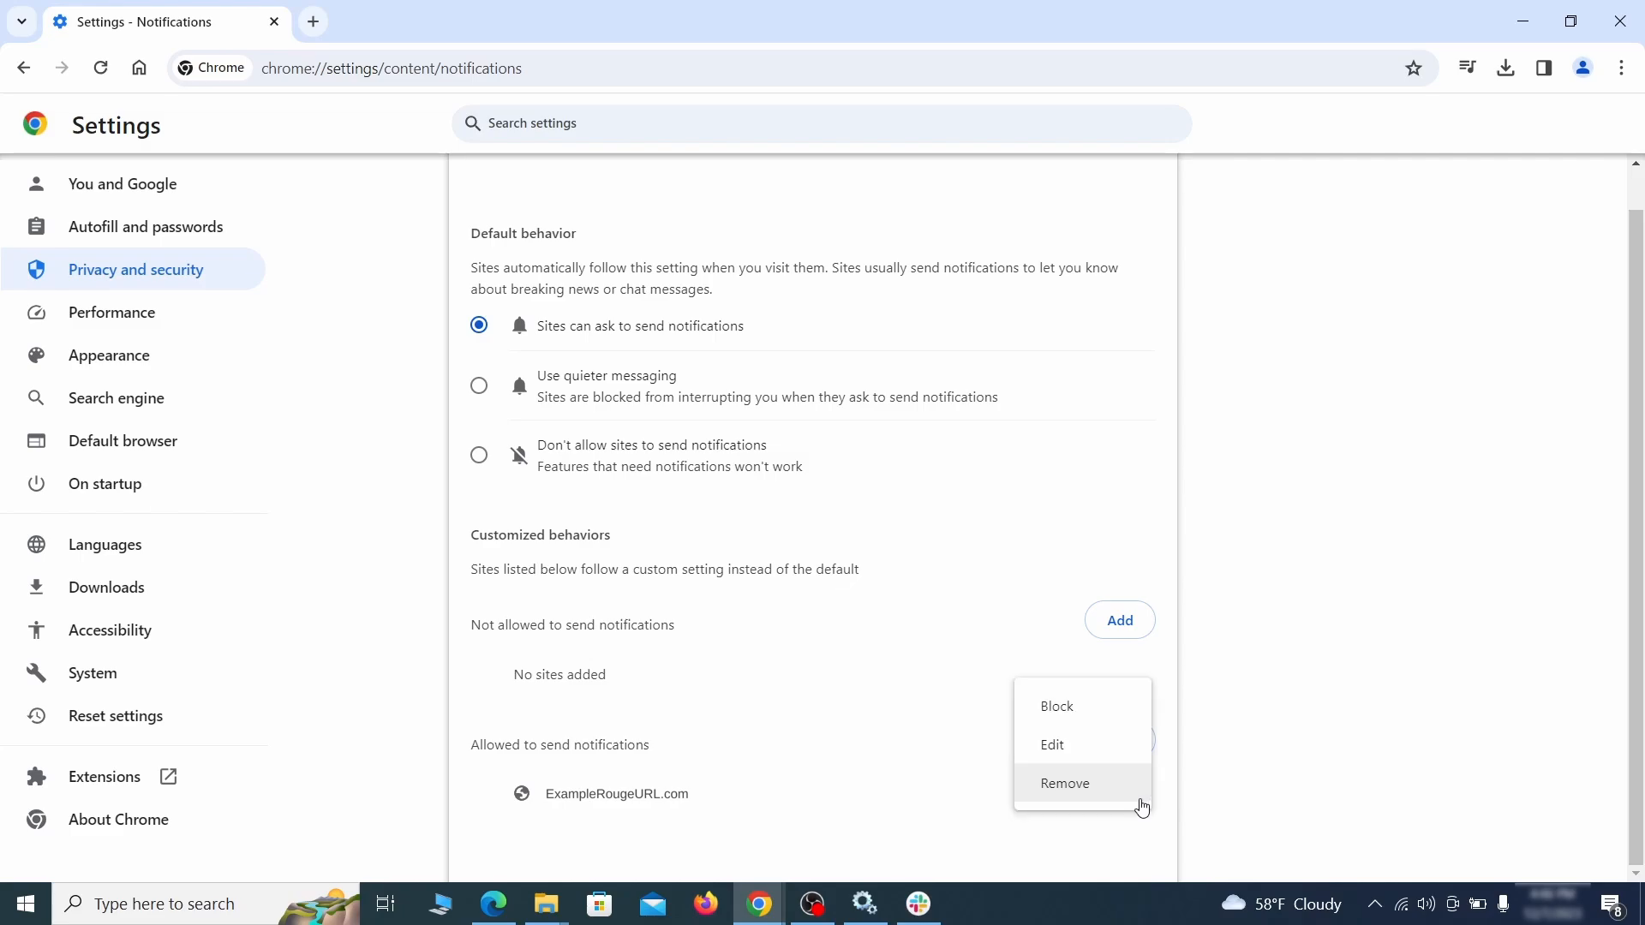
{"action": "left_click", "coordinate": [1087, 785]}
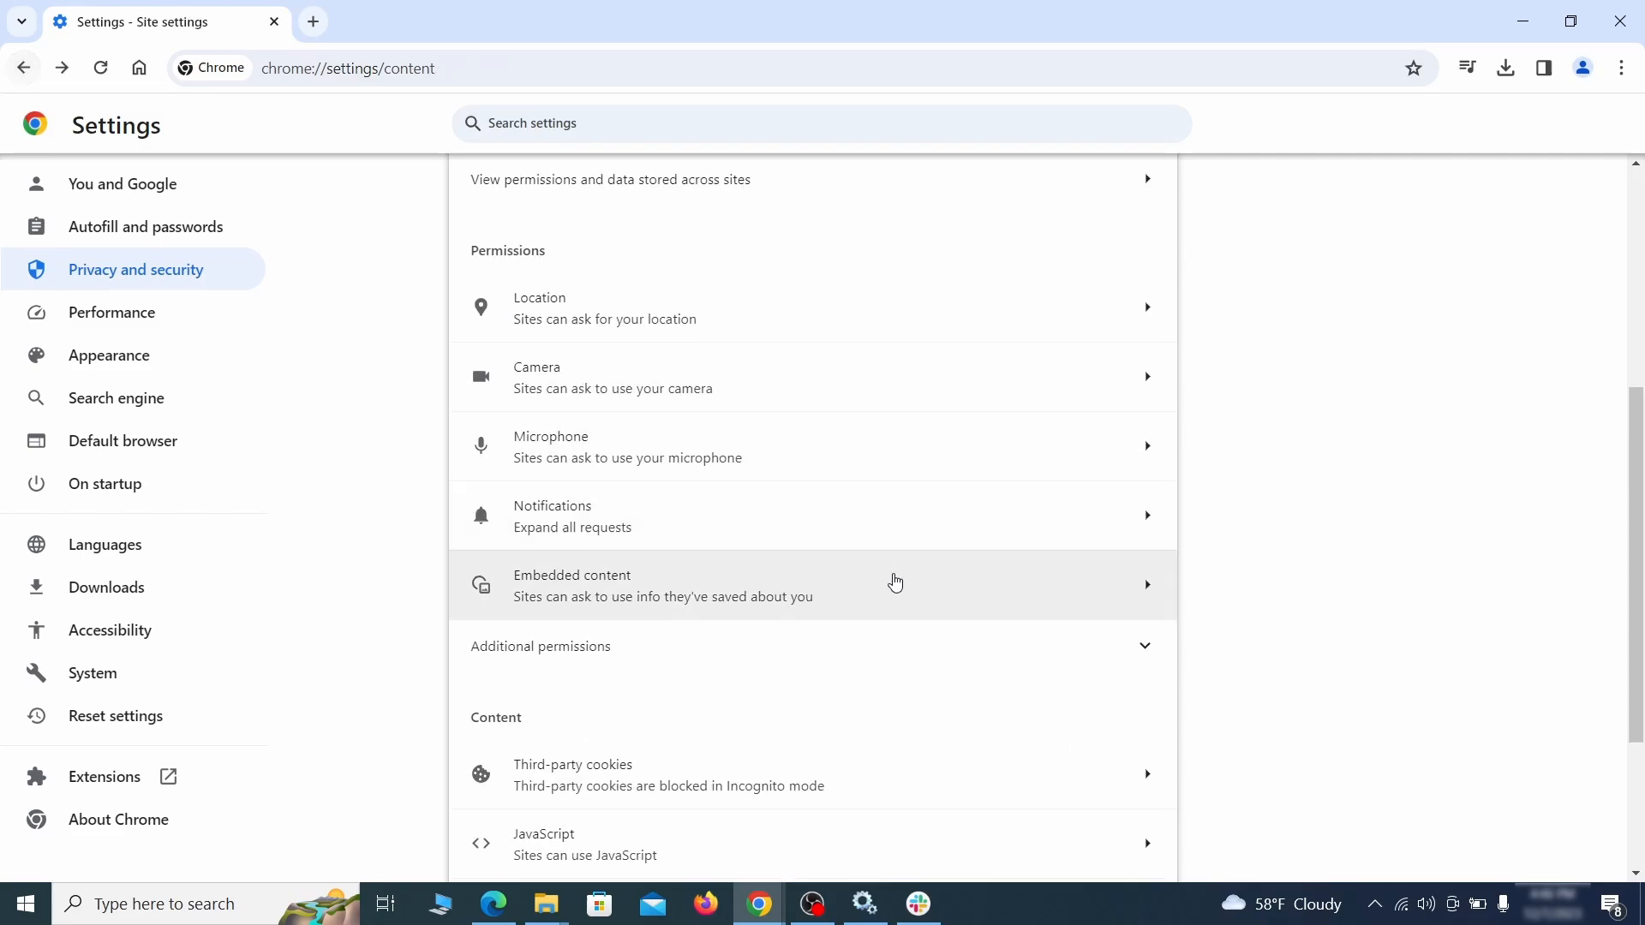
- Remove ExampleRougeURL.com from the sites allowed to use third-party cookies
{"action": "scroll", "coordinate": [887, 580], "scroll_direction": "down", "scroll_amount": 2}
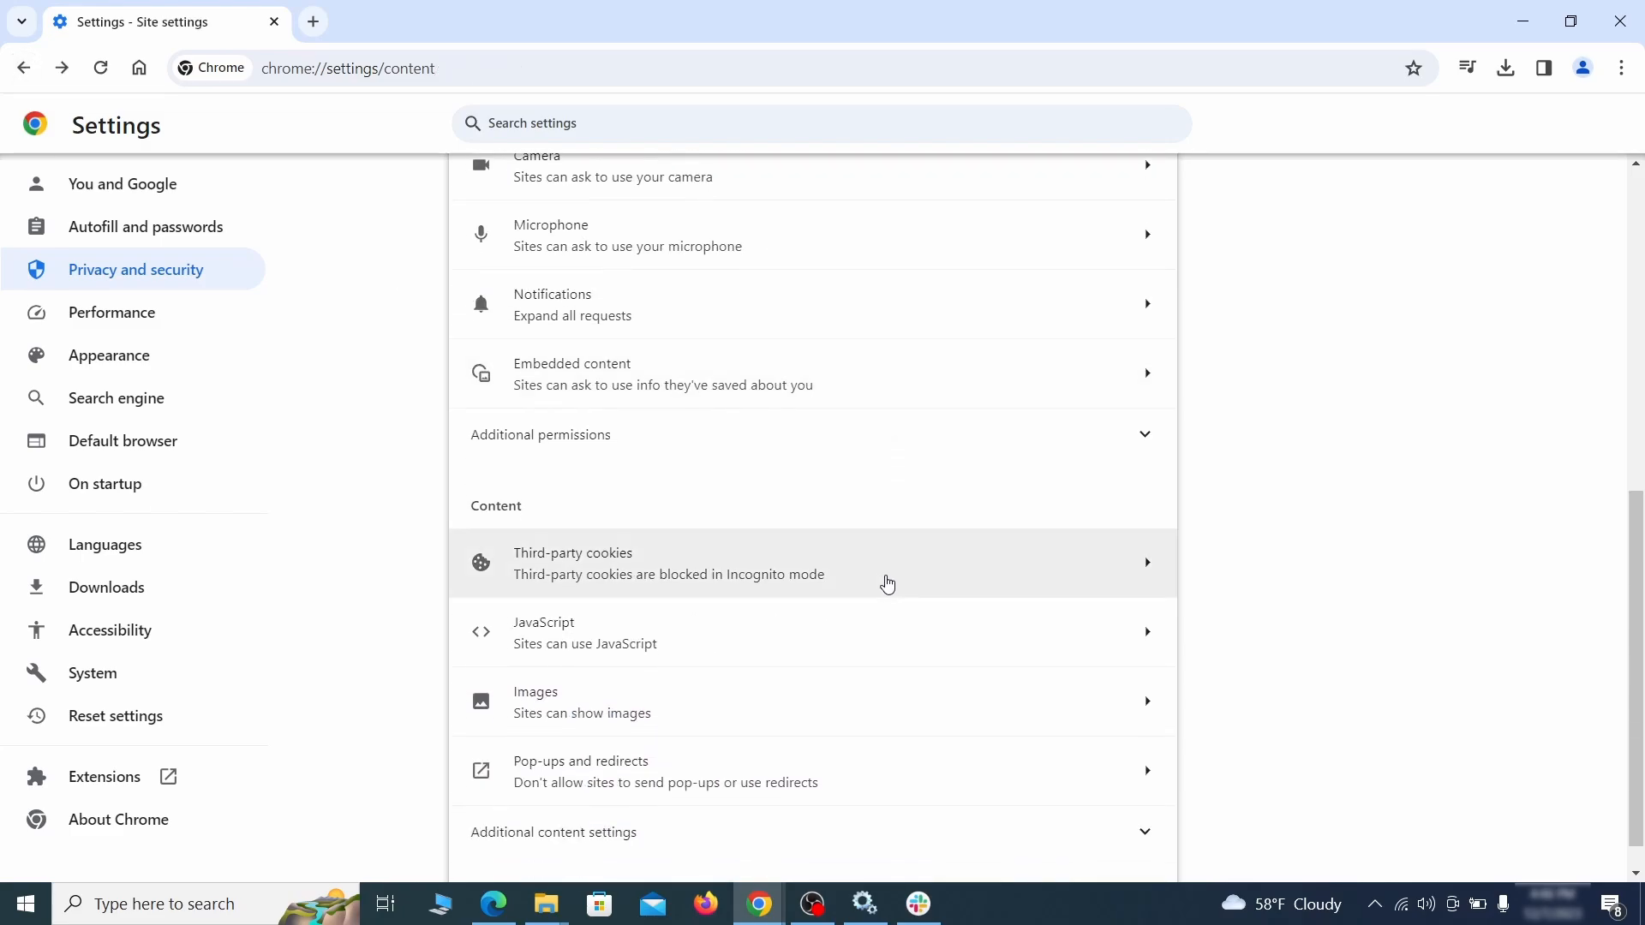
{"action": "left_click", "coordinate": [887, 580]}
{"action": "scroll", "coordinate": [892, 591], "scroll_direction": "down", "scroll_amount": 5}
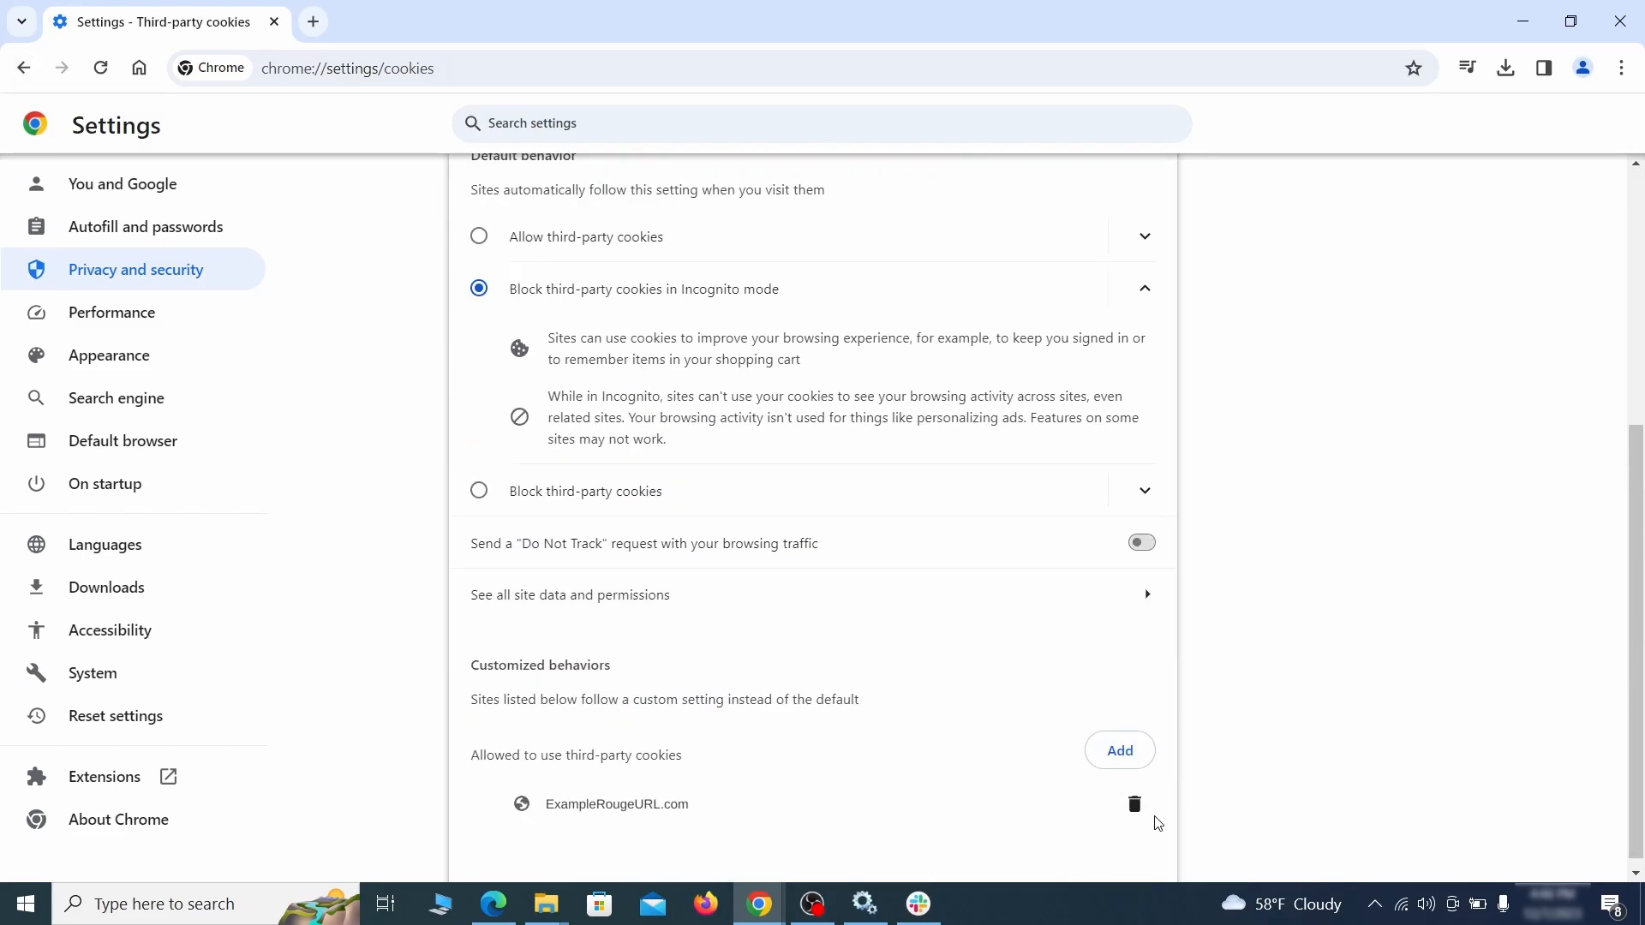
{"action": "left_click", "coordinate": [1135, 808]}
{"action": "key", "text": "alt+Left"}
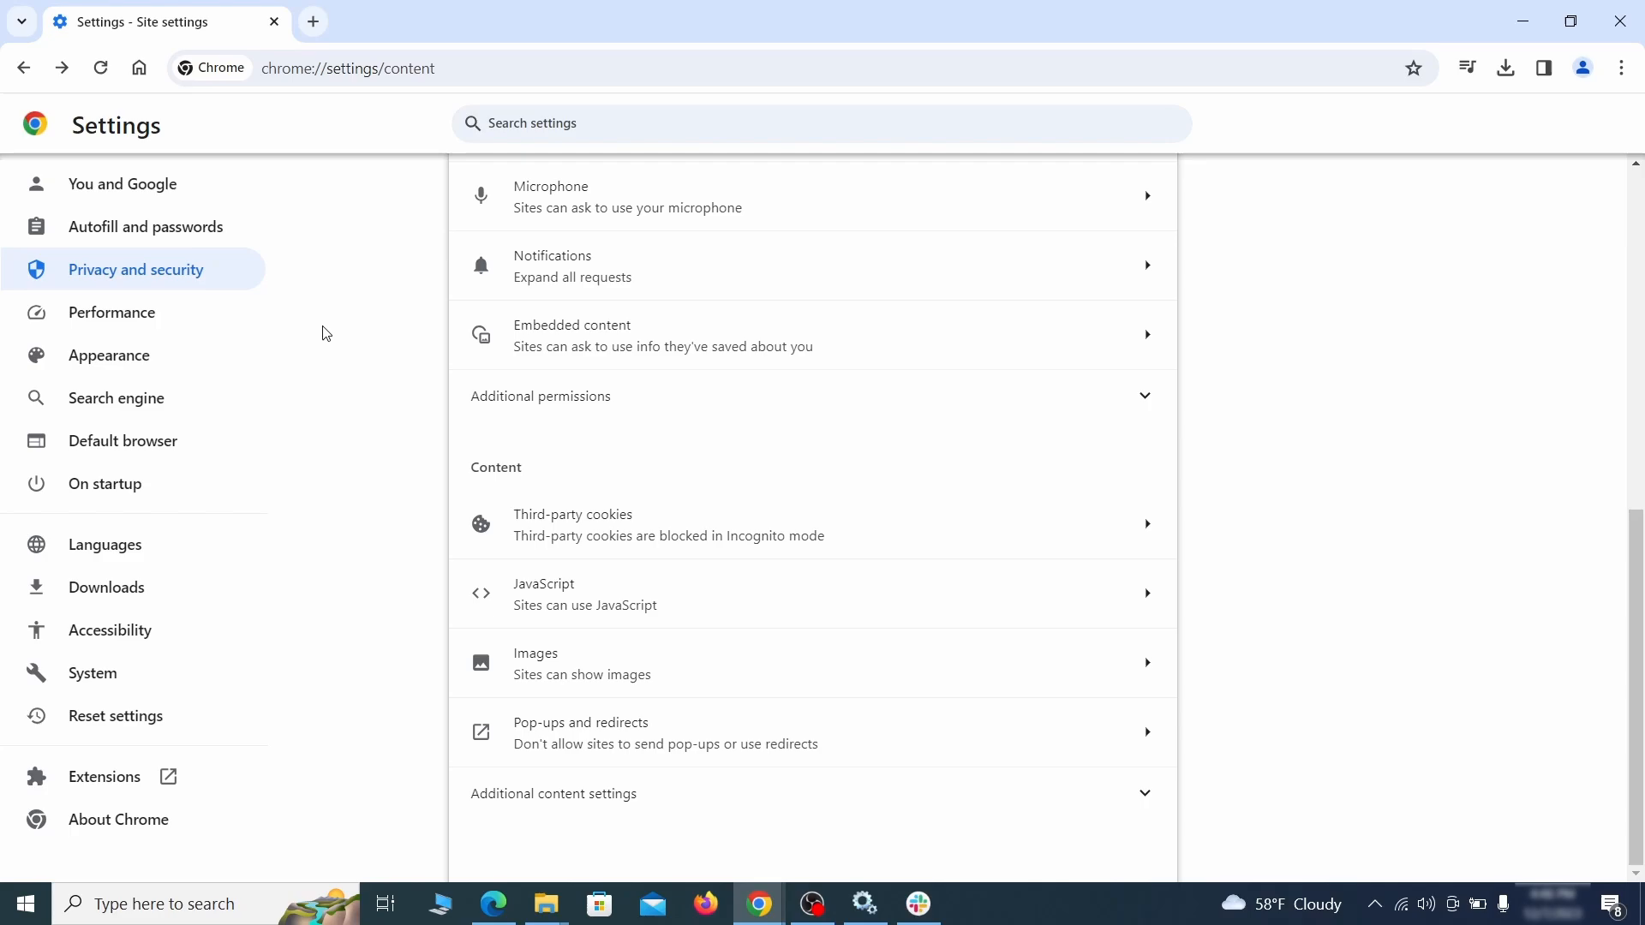
- Clear the custom web address of the home button in the appearance settings
{"action": "left_click", "coordinate": [223, 359]}
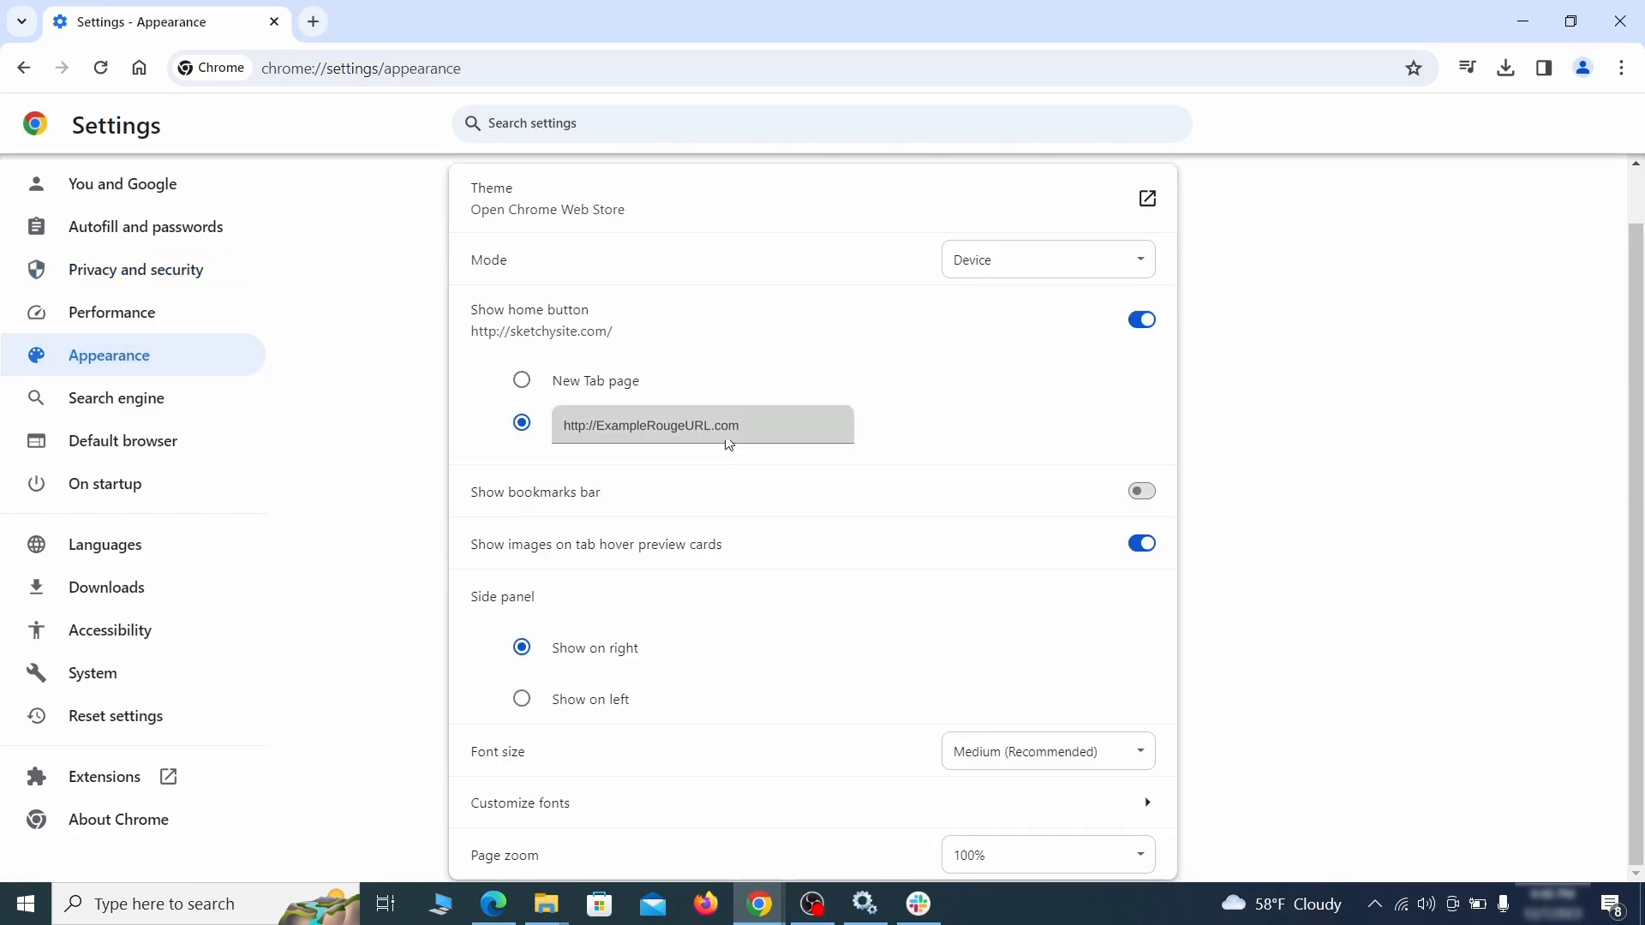
{"action": "left_click_drag", "start_coordinate": [744, 426], "coordinate": [540, 427]}
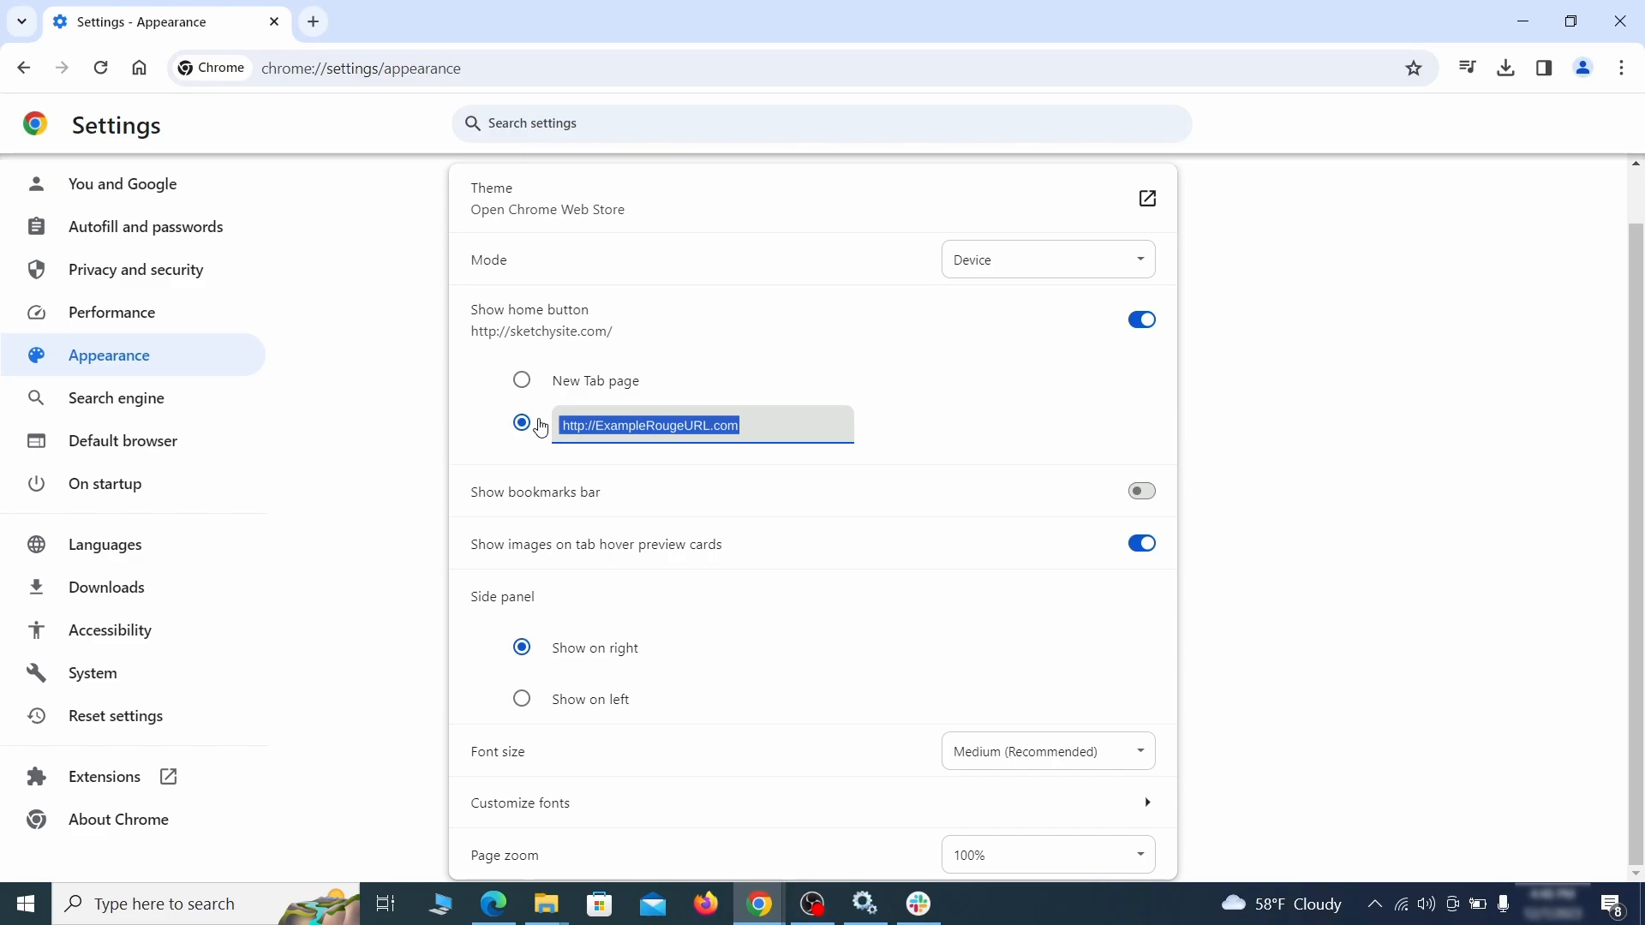
{"action": "key", "text": "BackSpace"}
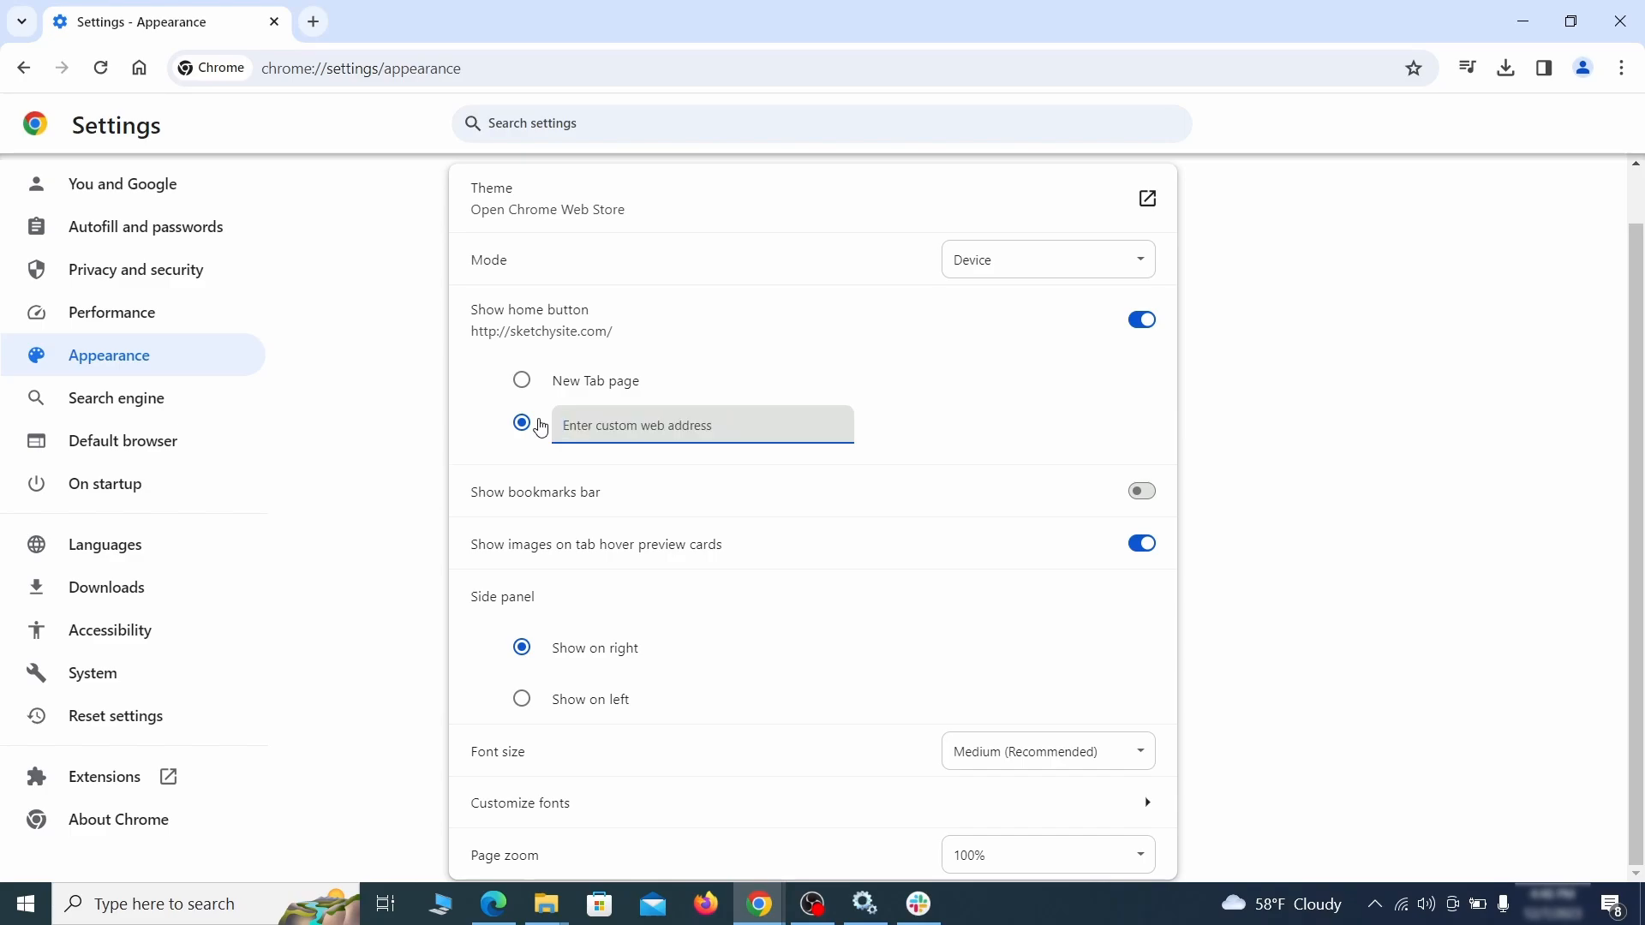
- Set Google as the search engine used in the address bar
{"action": "left_click", "coordinate": [175, 404]}
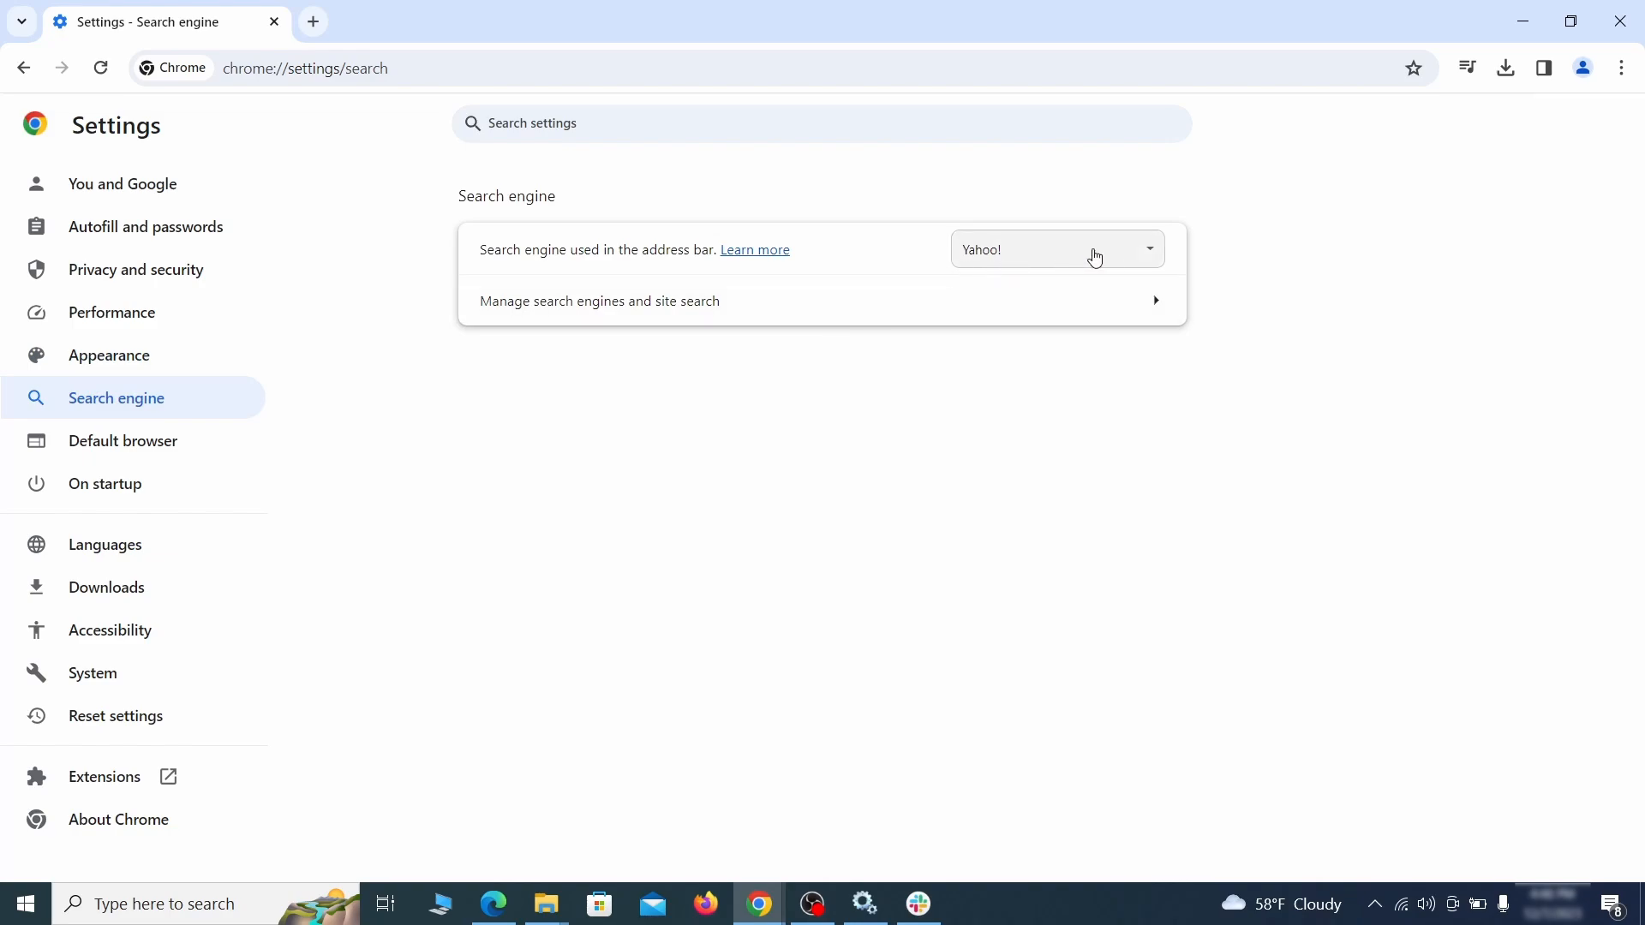
{"action": "left_click", "coordinate": [1125, 257]}
{"action": "left_click", "coordinate": [1096, 276]}
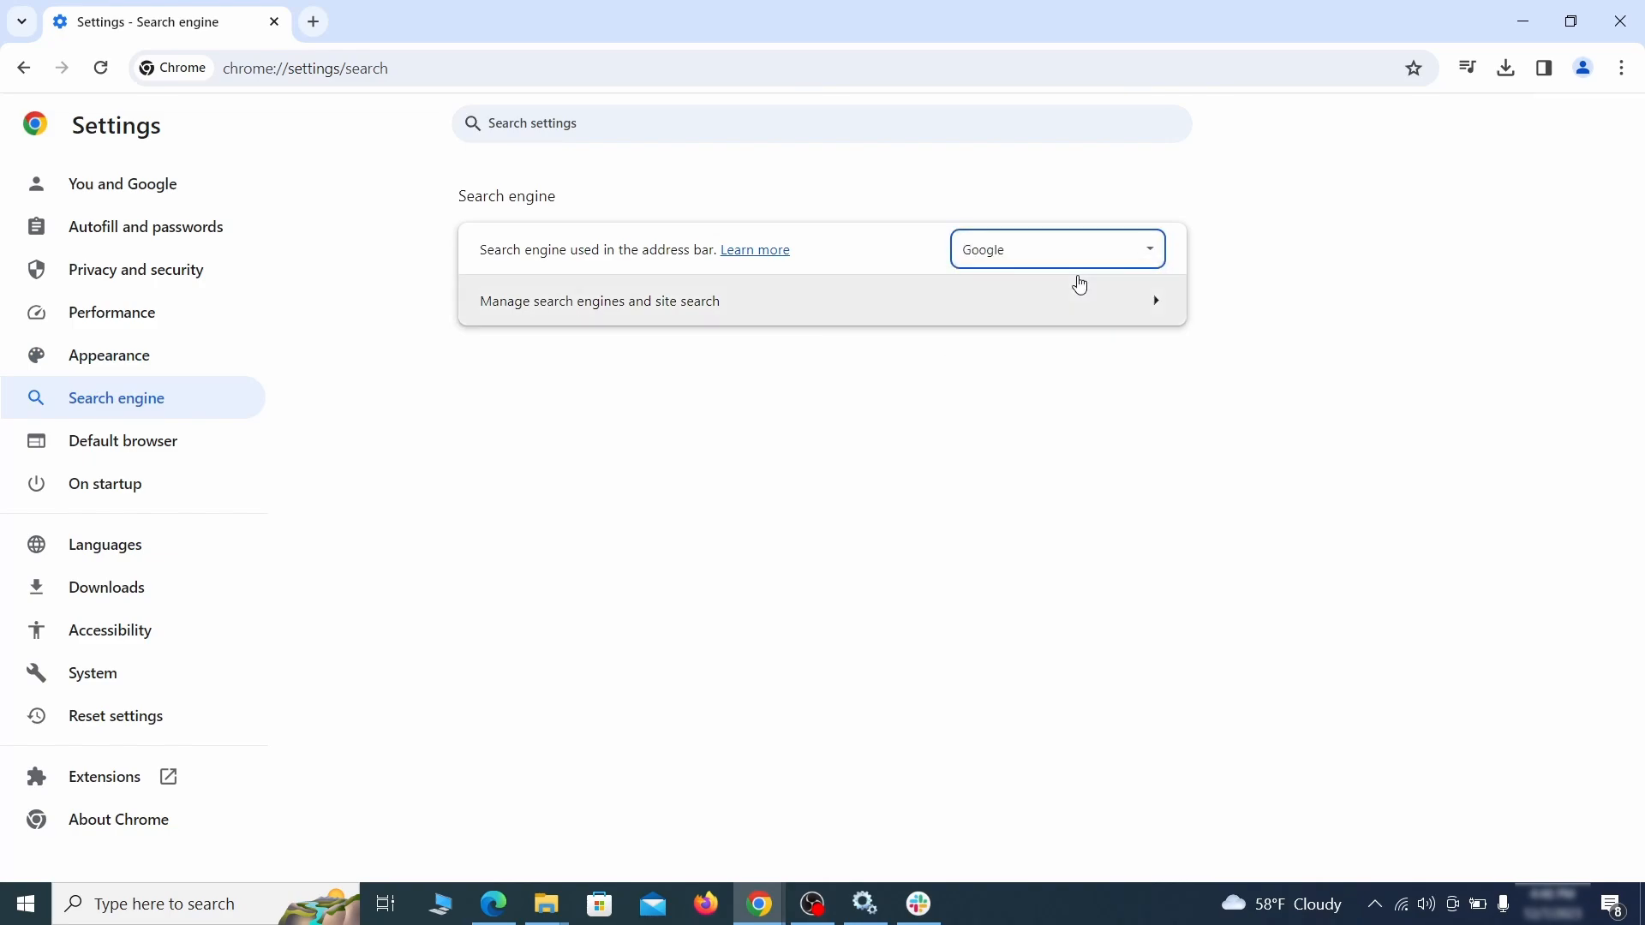
- Delete the ExampleRougeURL.com entry from the site search list in the search engine management settings
{"action": "left_click", "coordinate": [1054, 318]}
{"action": "scroll", "coordinate": [1062, 446], "scroll_direction": "down", "scroll_amount": 1}
{"action": "scroll", "coordinate": [1062, 446], "scroll_direction": "down", "scroll_amount": 6}
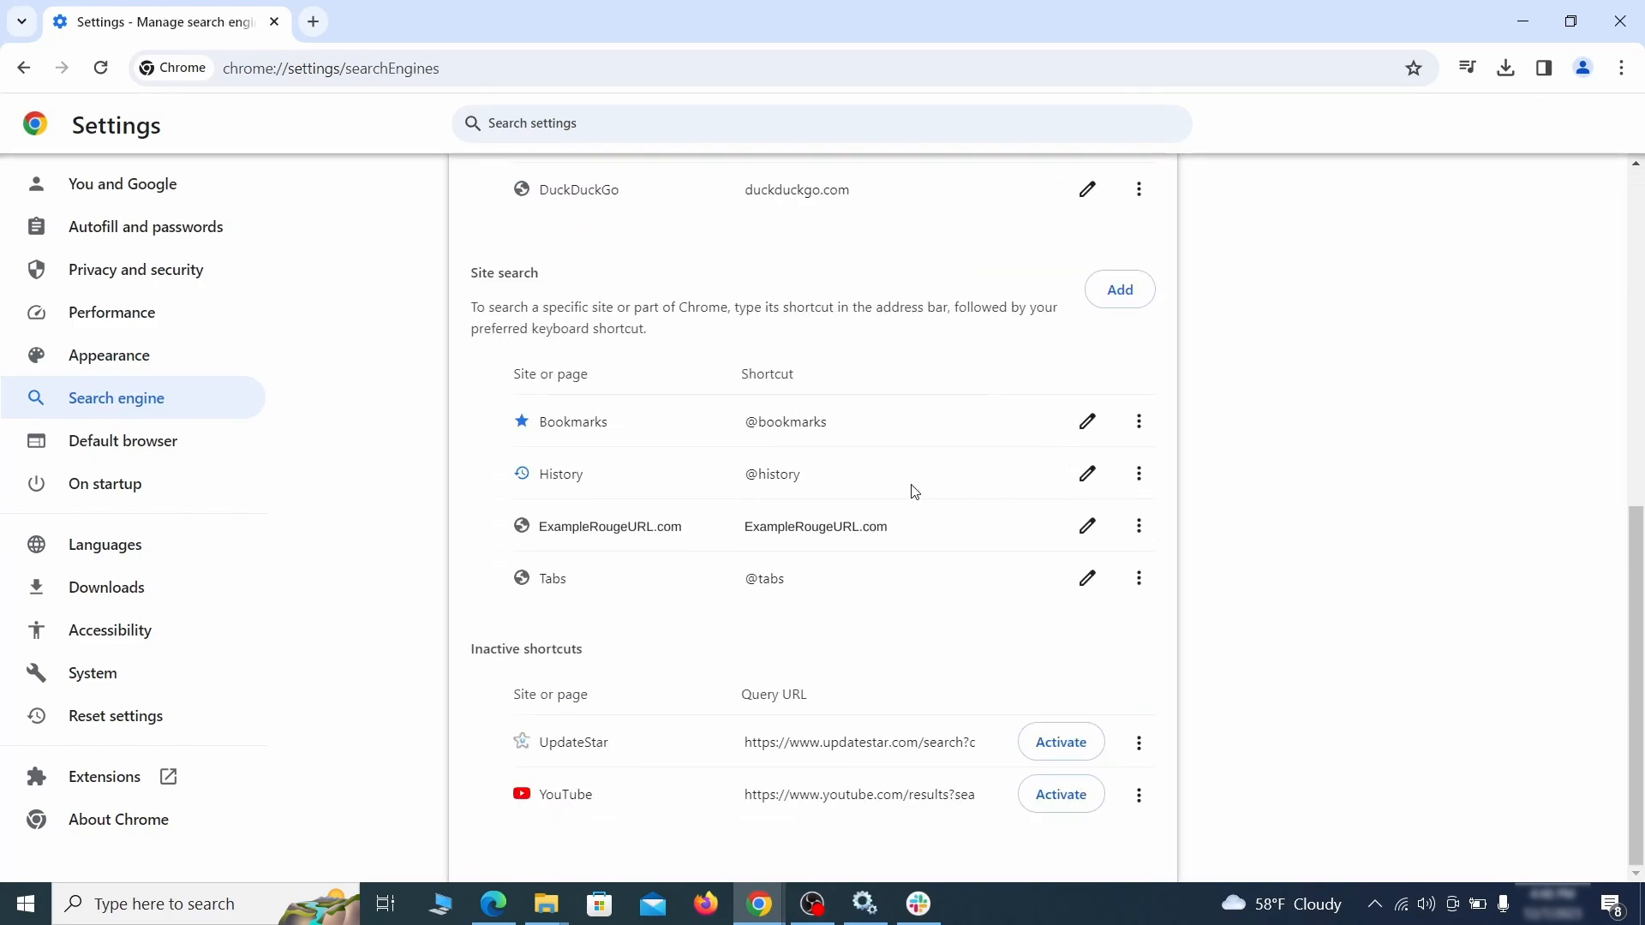
{"action": "left_click", "coordinate": [1139, 526]}
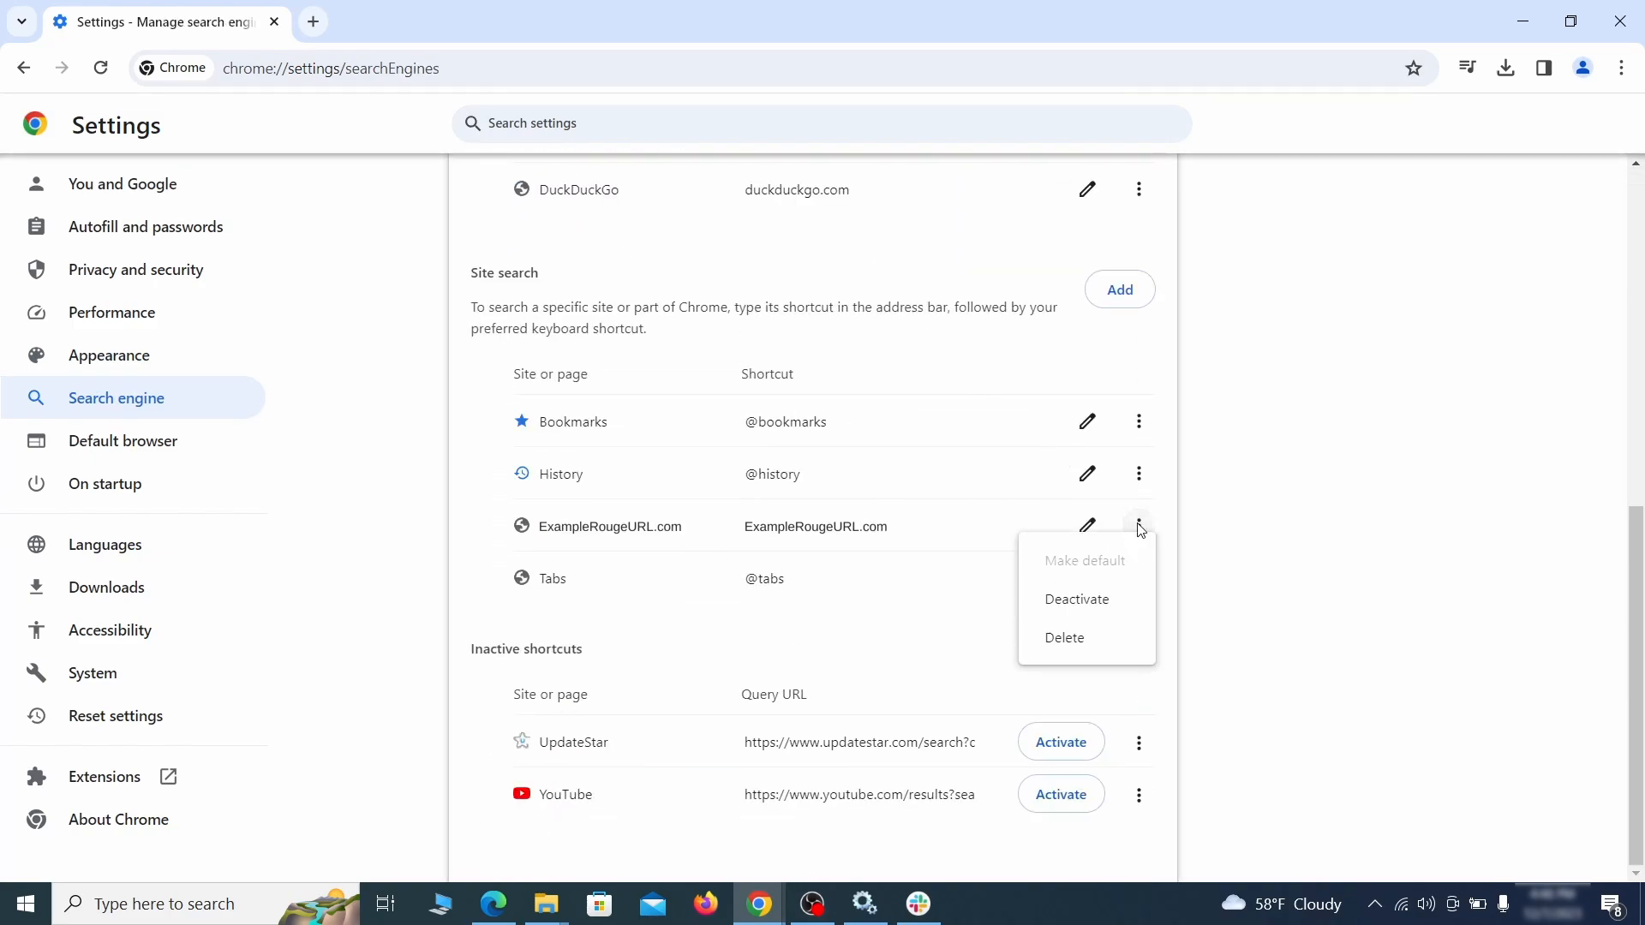
{"action": "left_click", "coordinate": [1067, 642]}
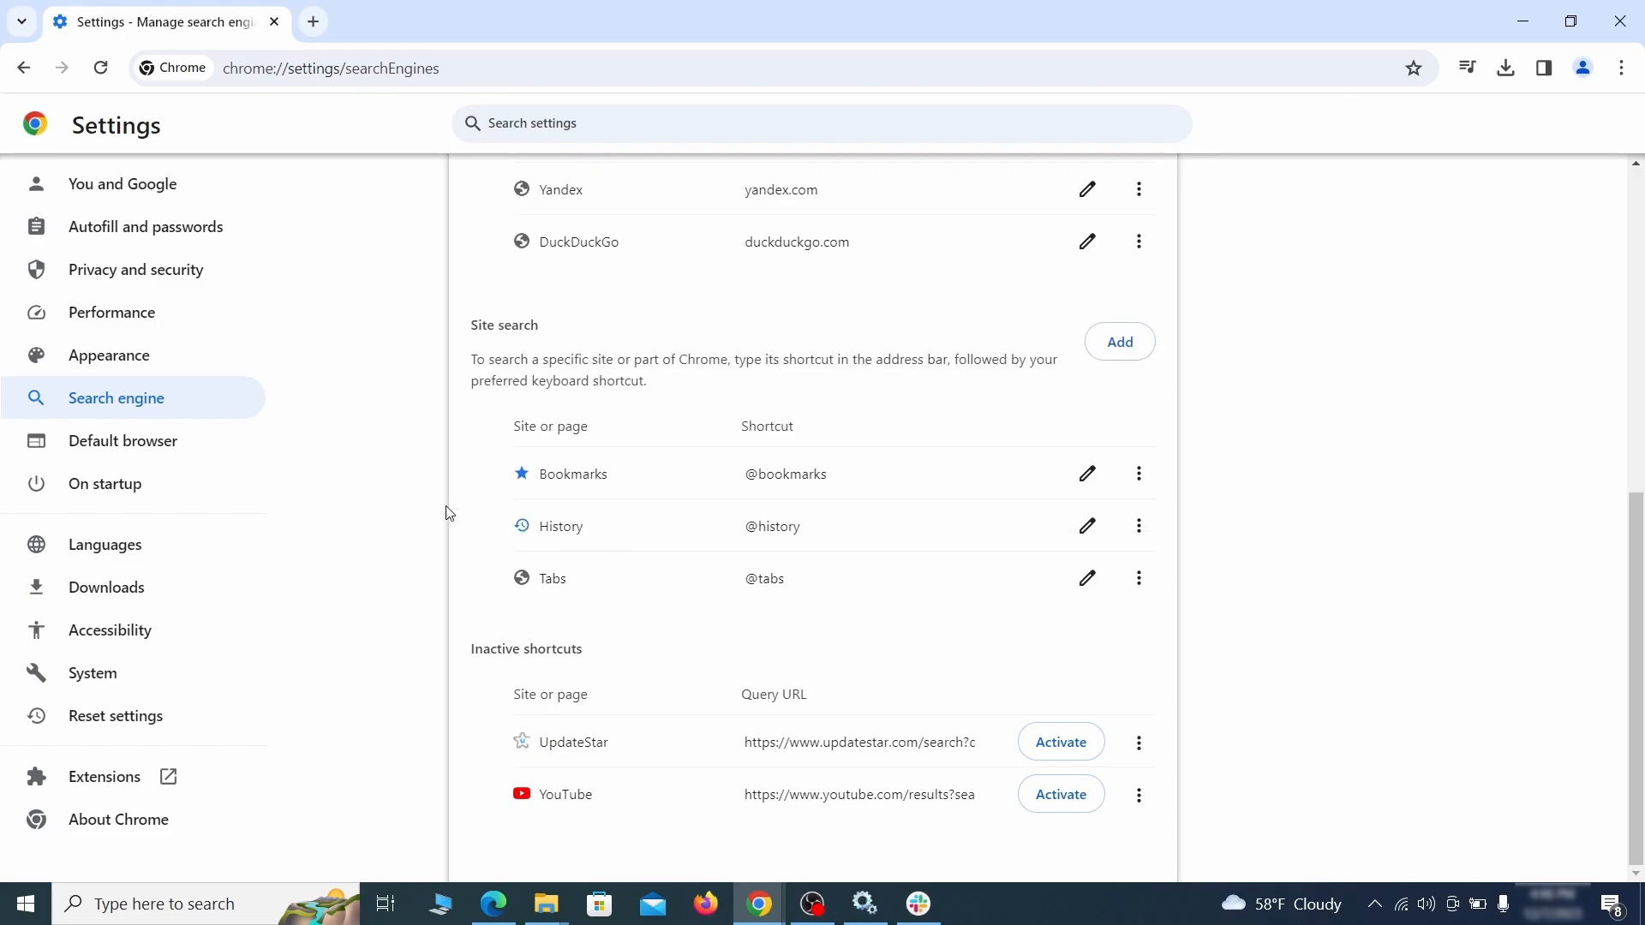
- Remove ExampleRougeURL.com from the pages that open on startup
{"action": "left_click", "coordinate": [124, 481]}
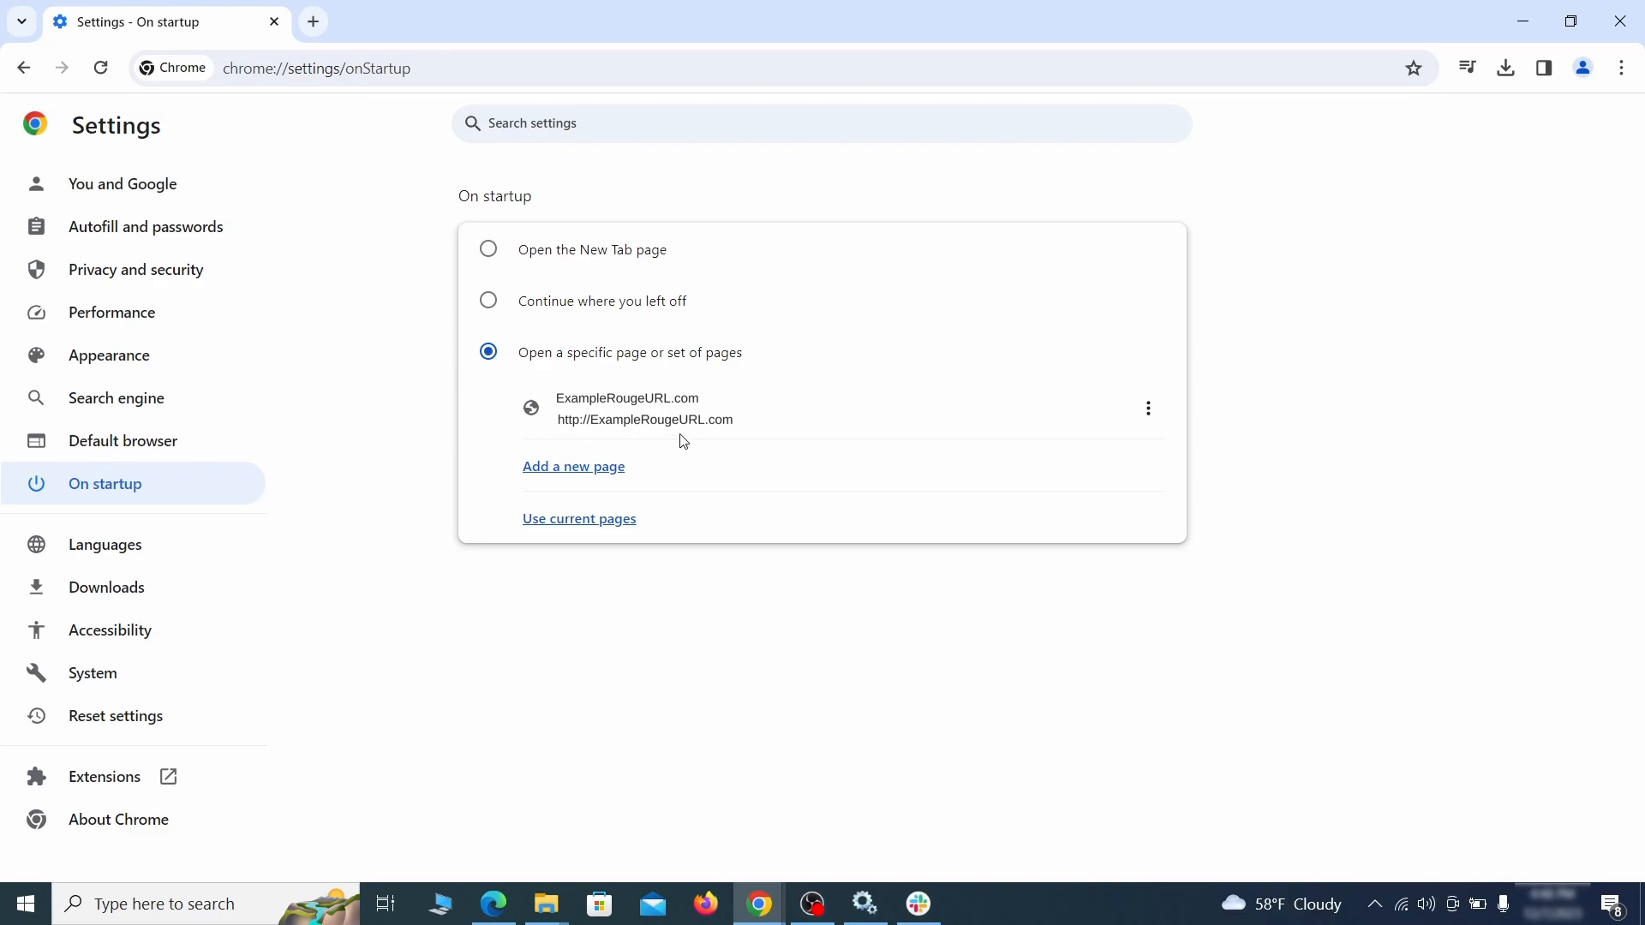
{"action": "left_click", "coordinate": [1149, 411]}
{"action": "left_click", "coordinate": [1099, 460]}
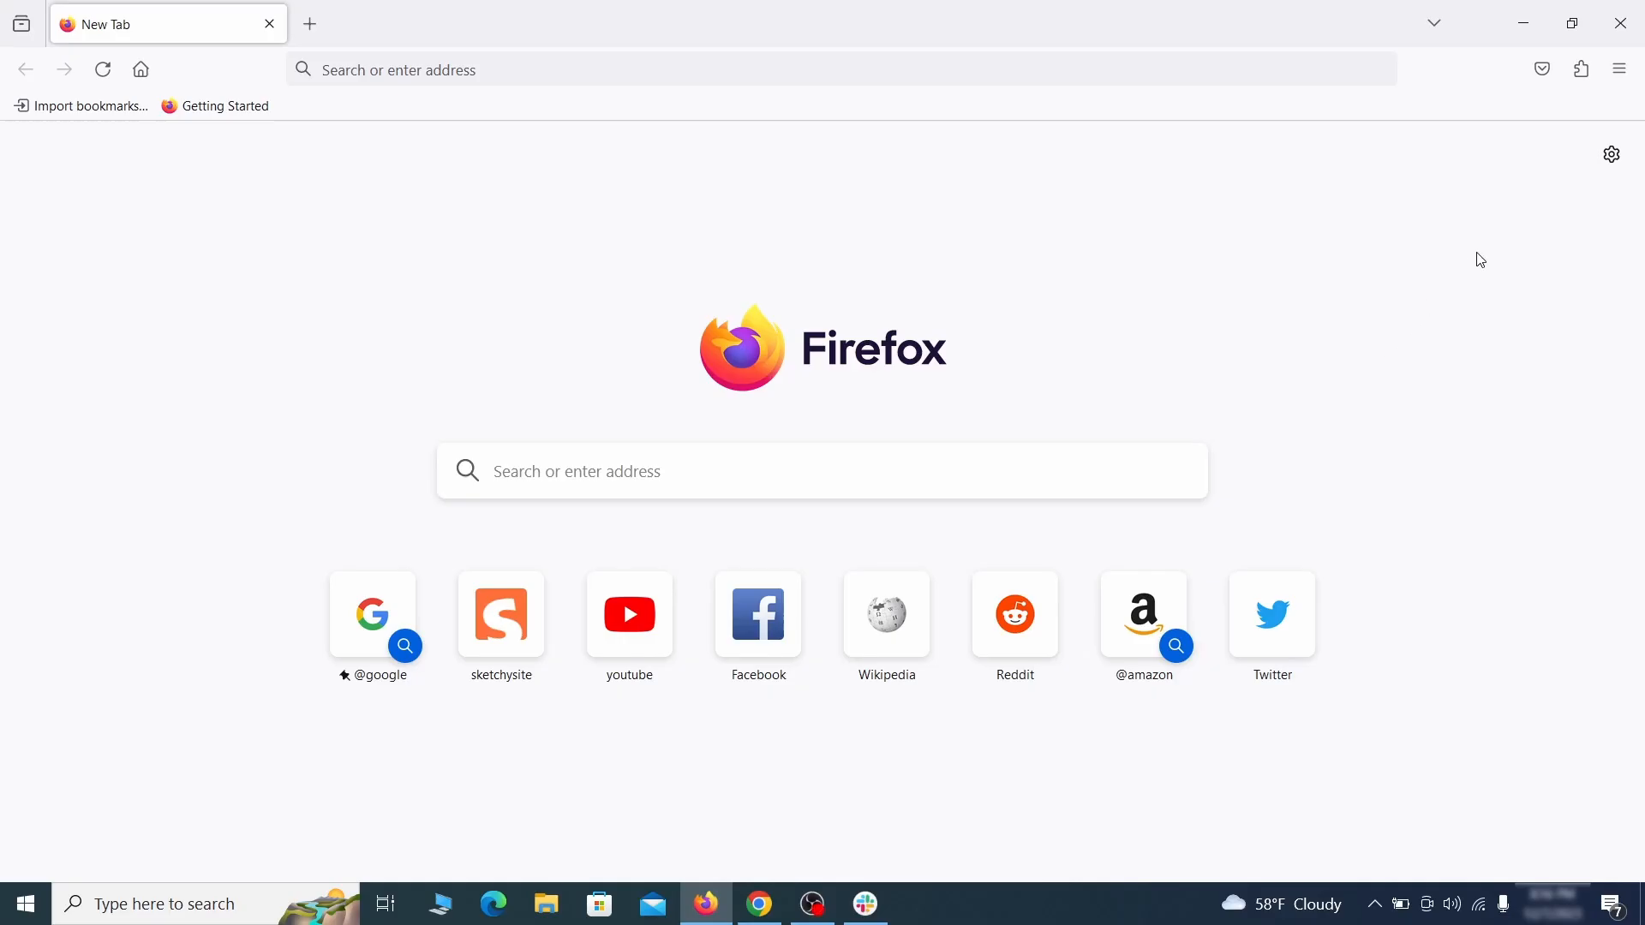
- Open the extension manager in Firefox, then disable and remove the Contenu+ extension
{"action": "left_click", "coordinate": [1583, 68]}
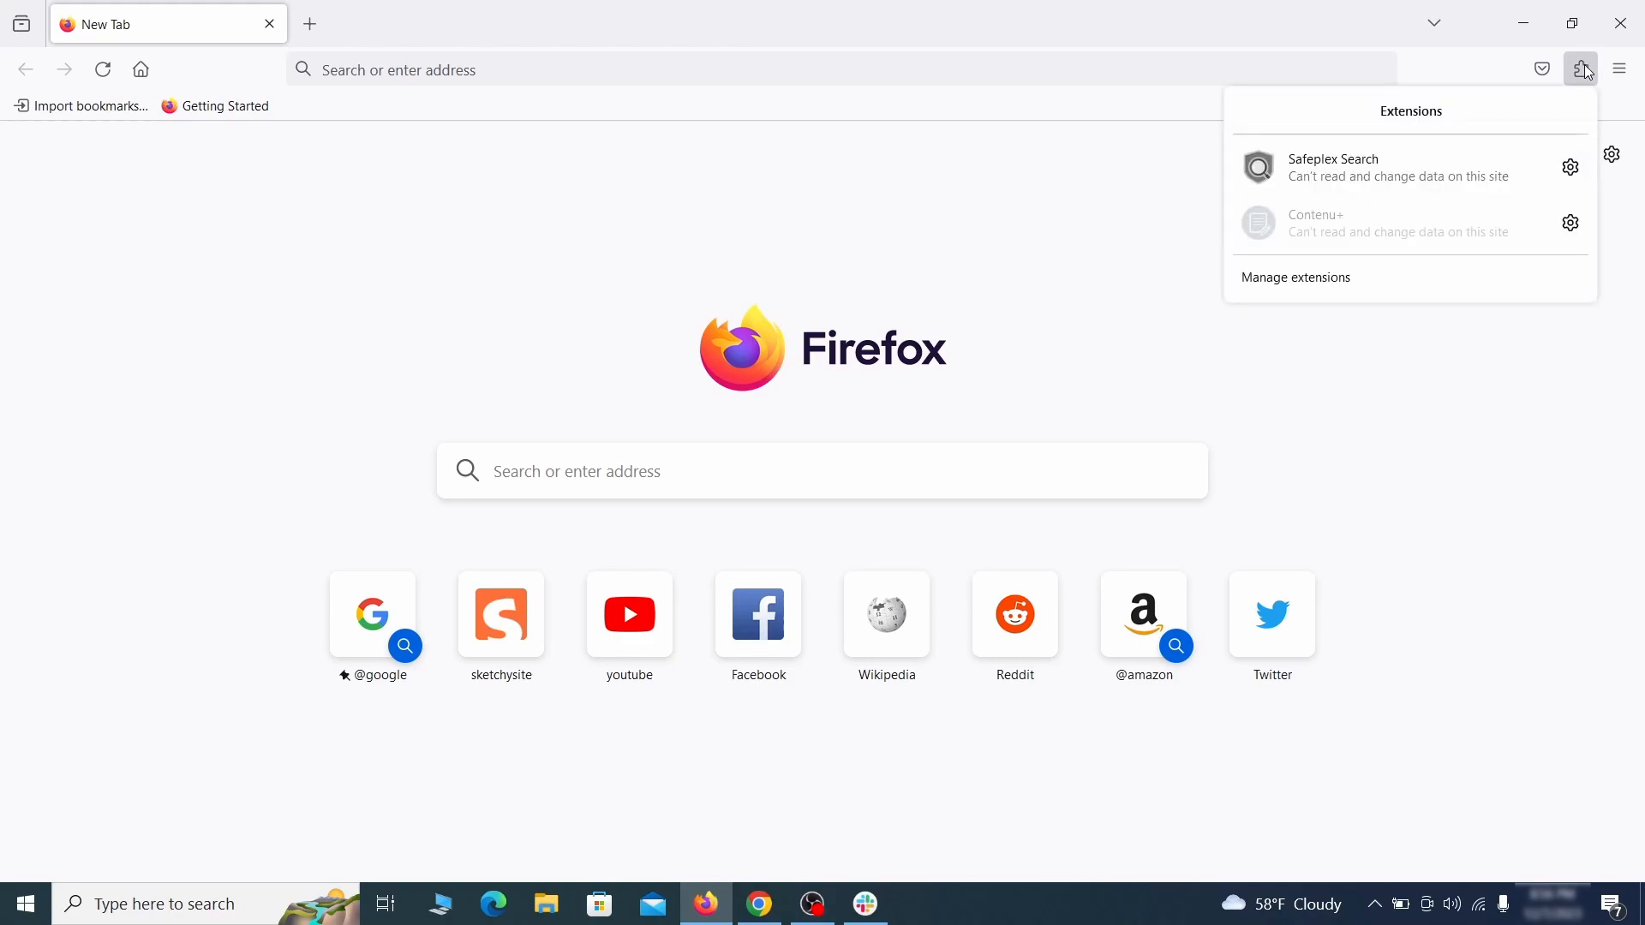
{"action": "left_click", "coordinate": [1385, 281]}
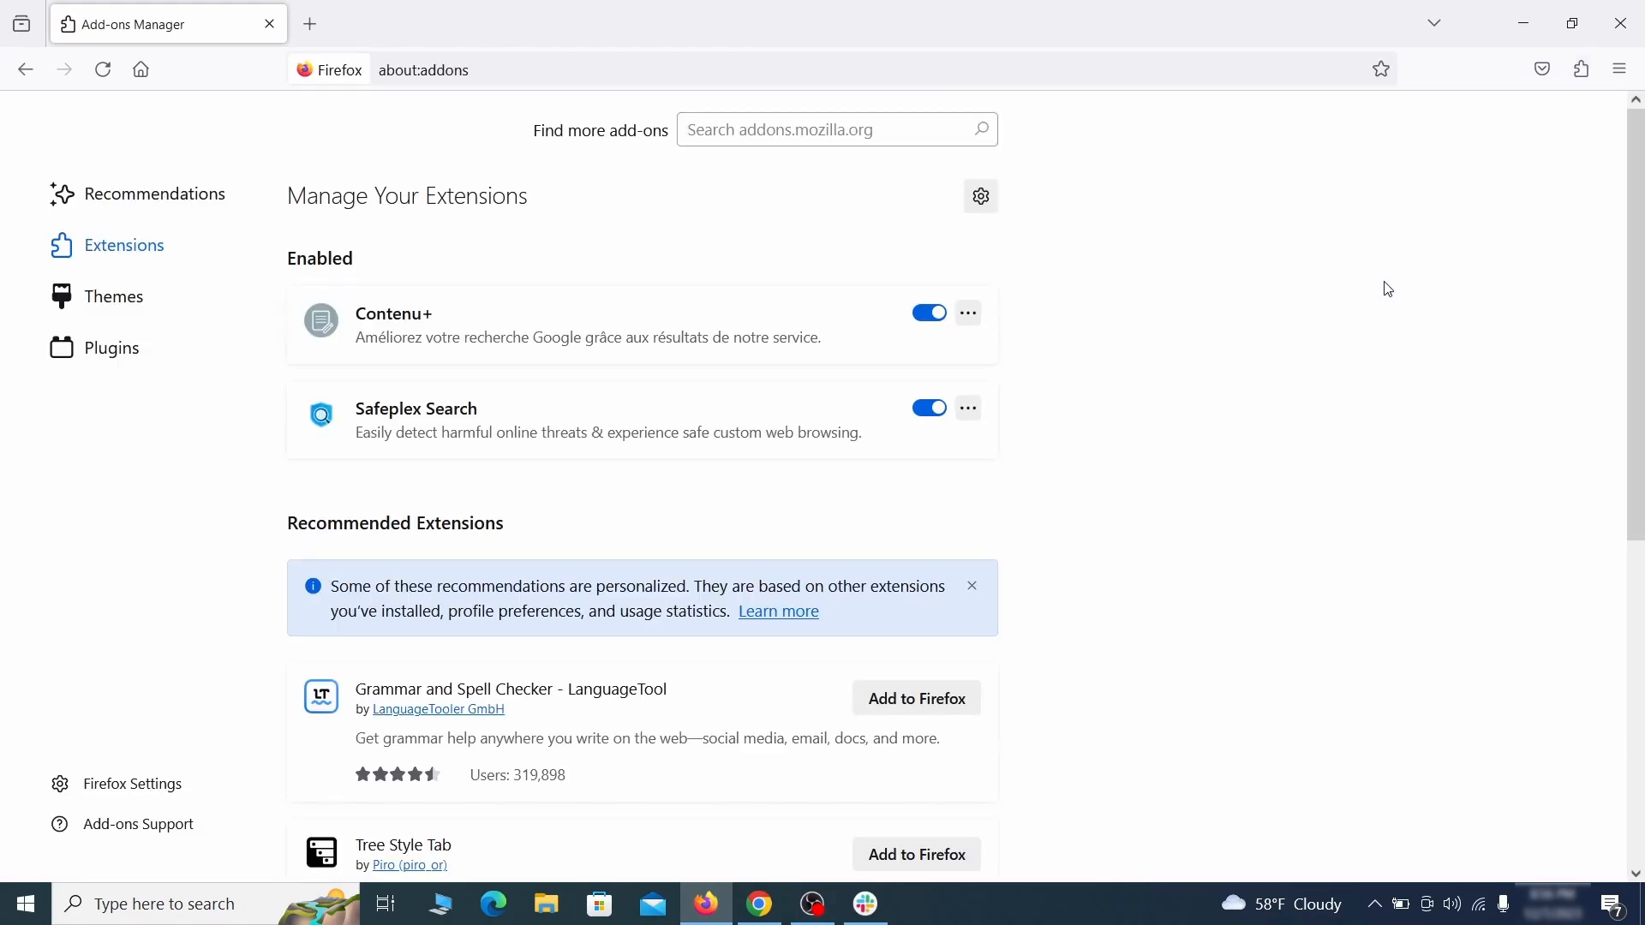
{"action": "left_click", "coordinate": [930, 314]}
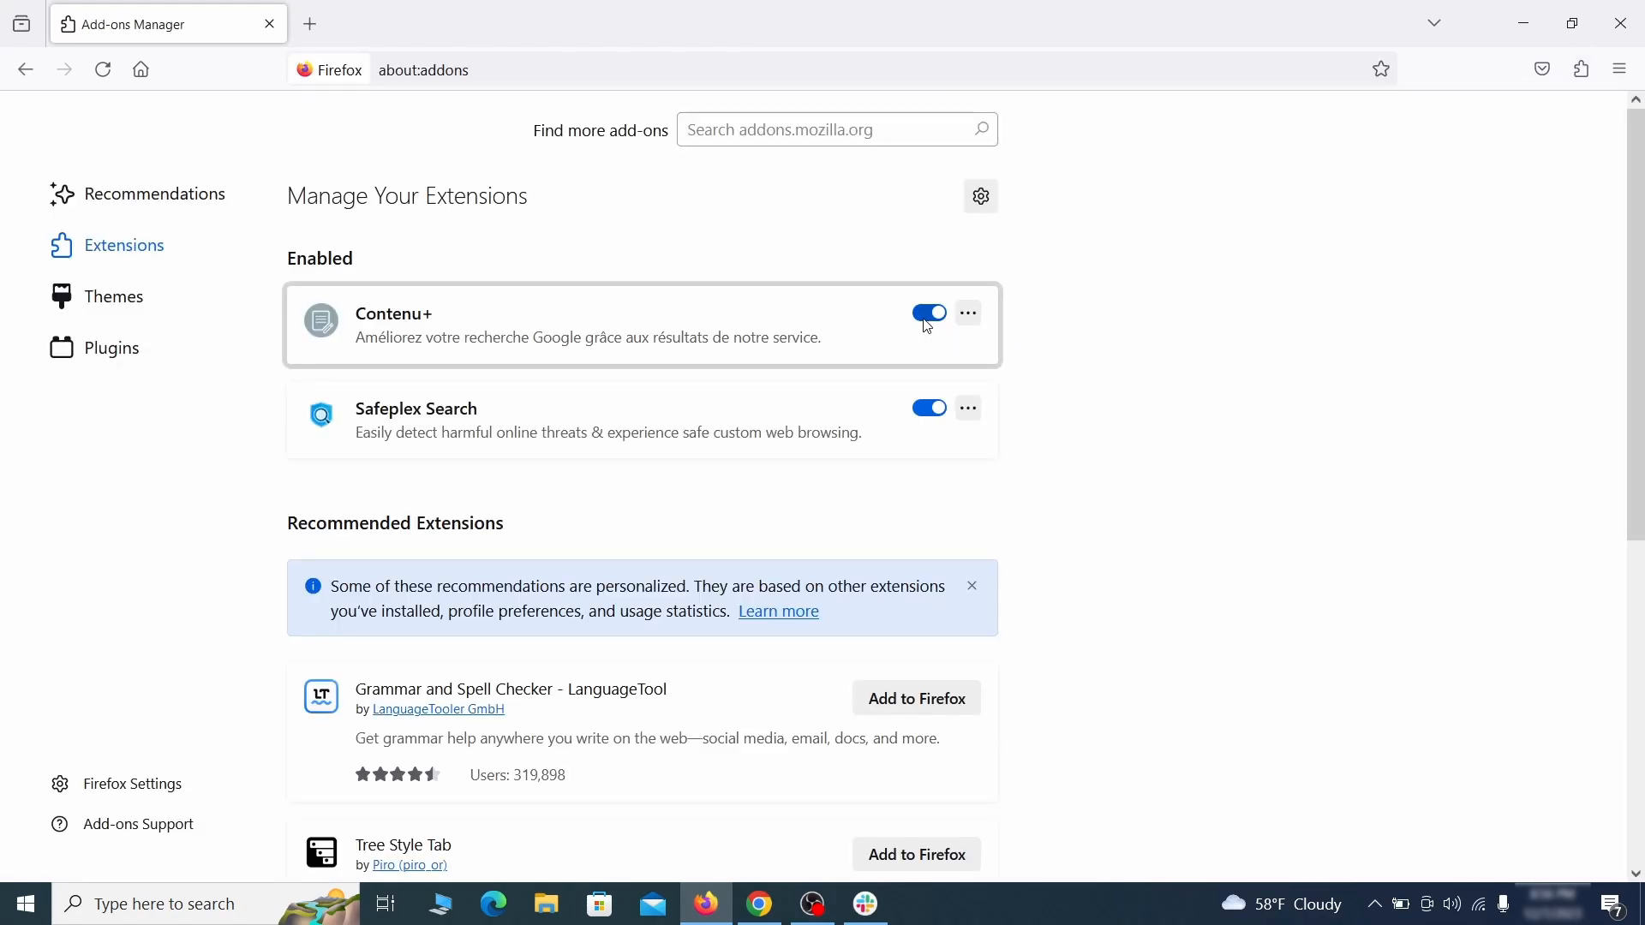
{"action": "left_click", "coordinate": [969, 314]}
{"action": "left_click", "coordinate": [1037, 345]}
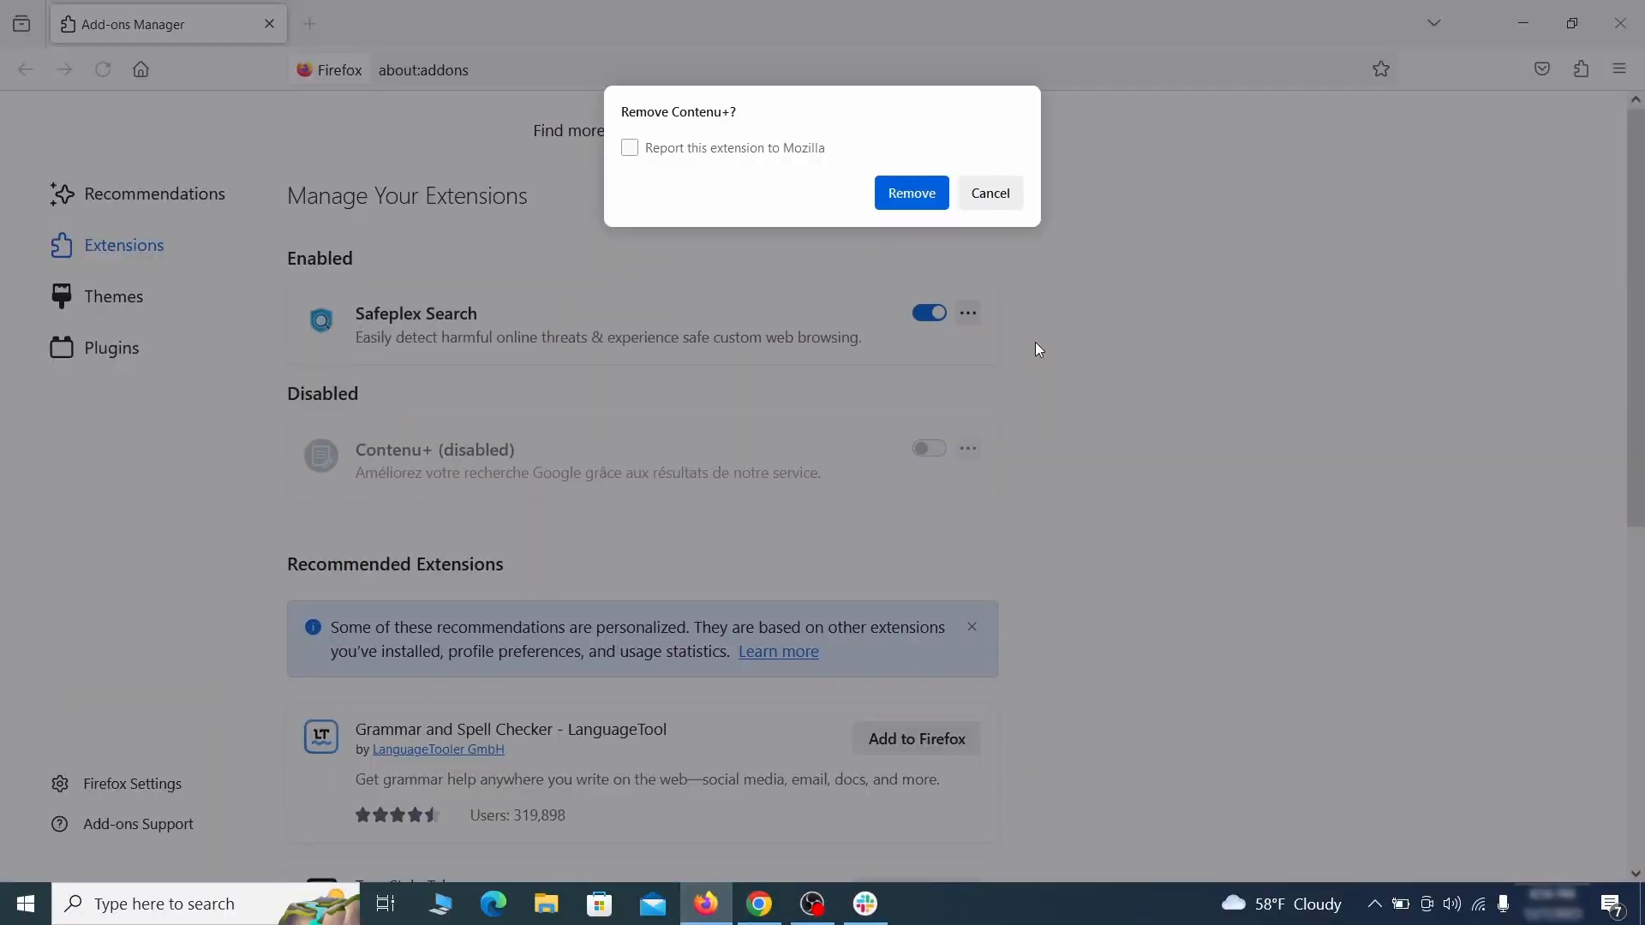
{"action": "left_click", "coordinate": [911, 193]}
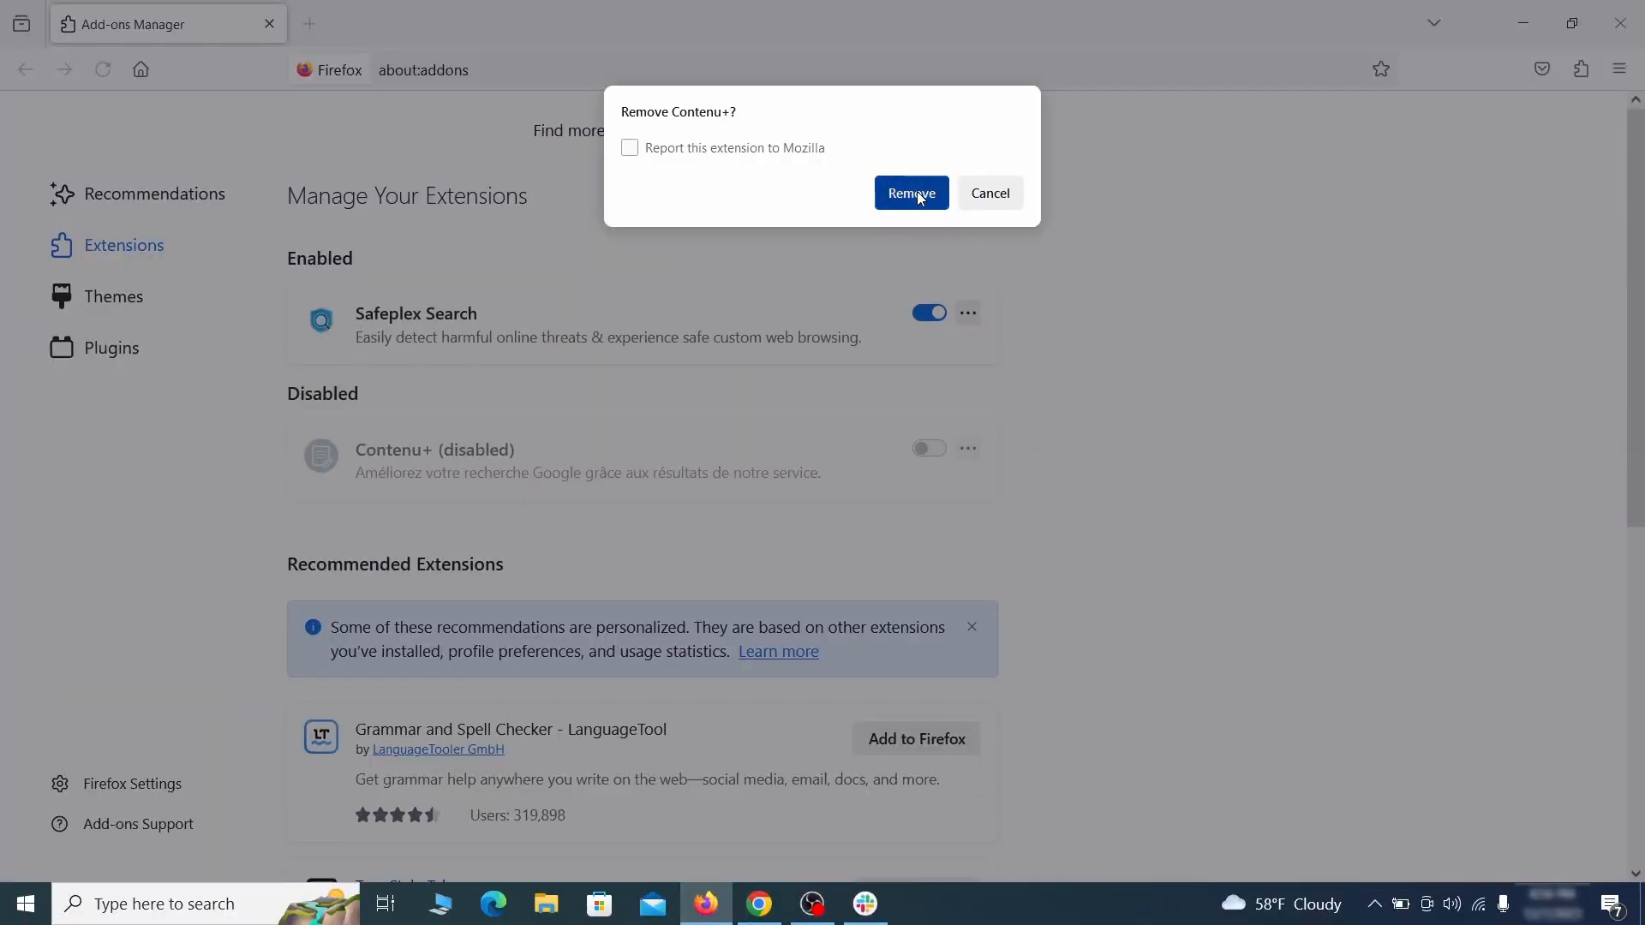
- Open Firefox's home settings and clear the custom URL ExampleRougeURL.com for the homepage and new windows
{"action": "left_click", "coordinate": [1620, 77]}
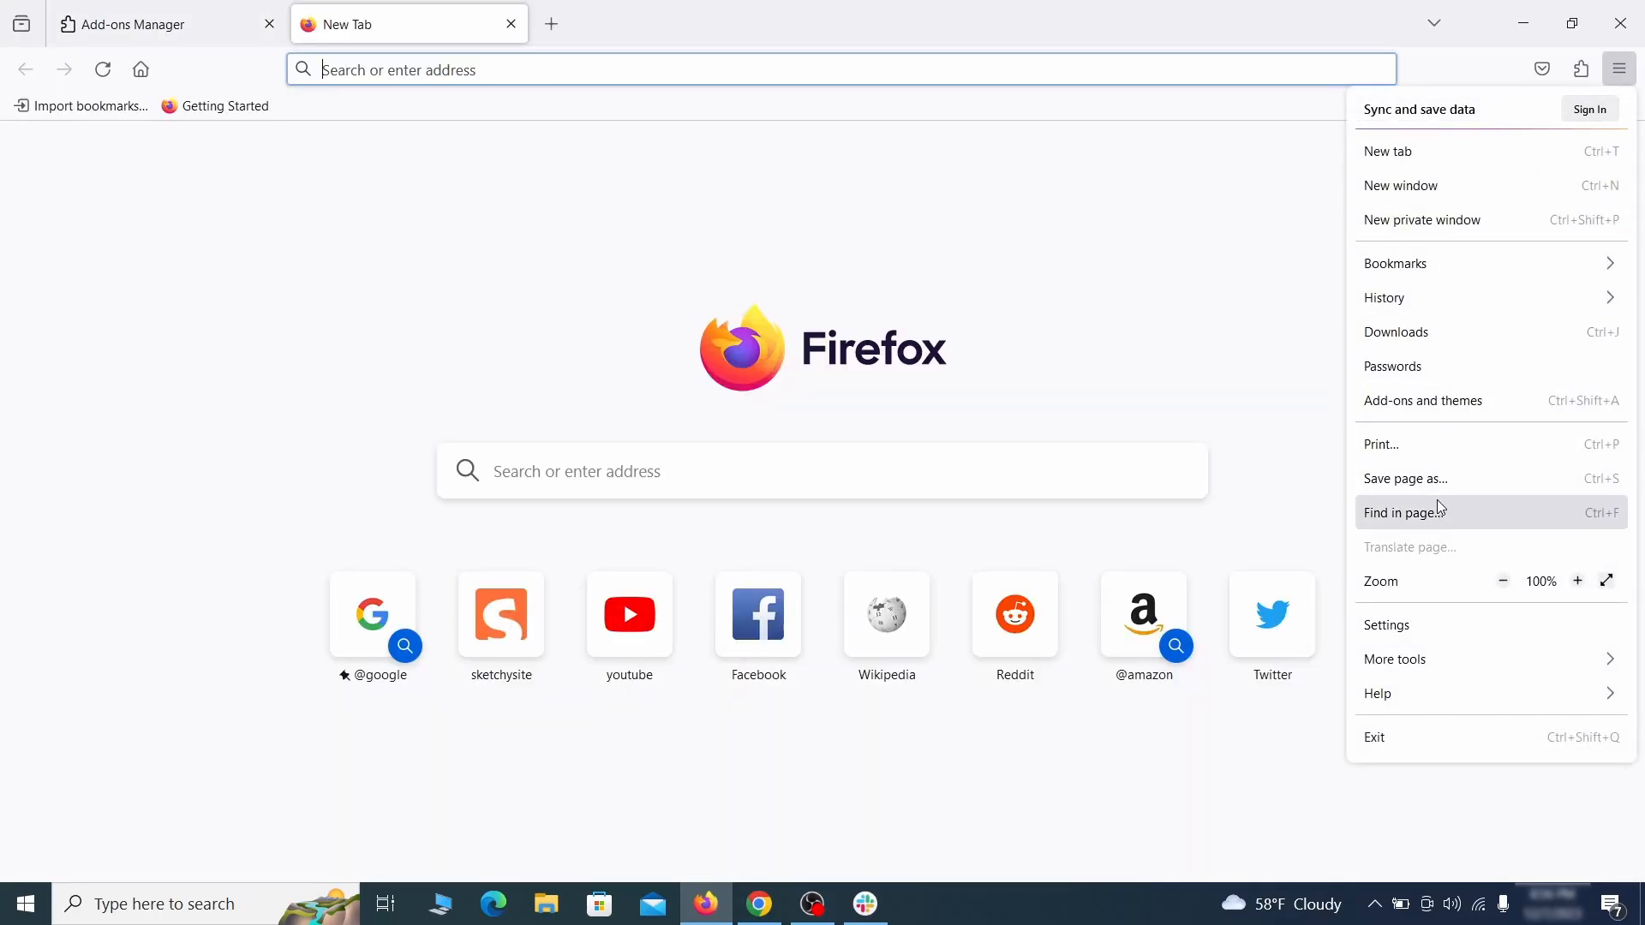
{"action": "left_click", "coordinate": [1422, 631]}
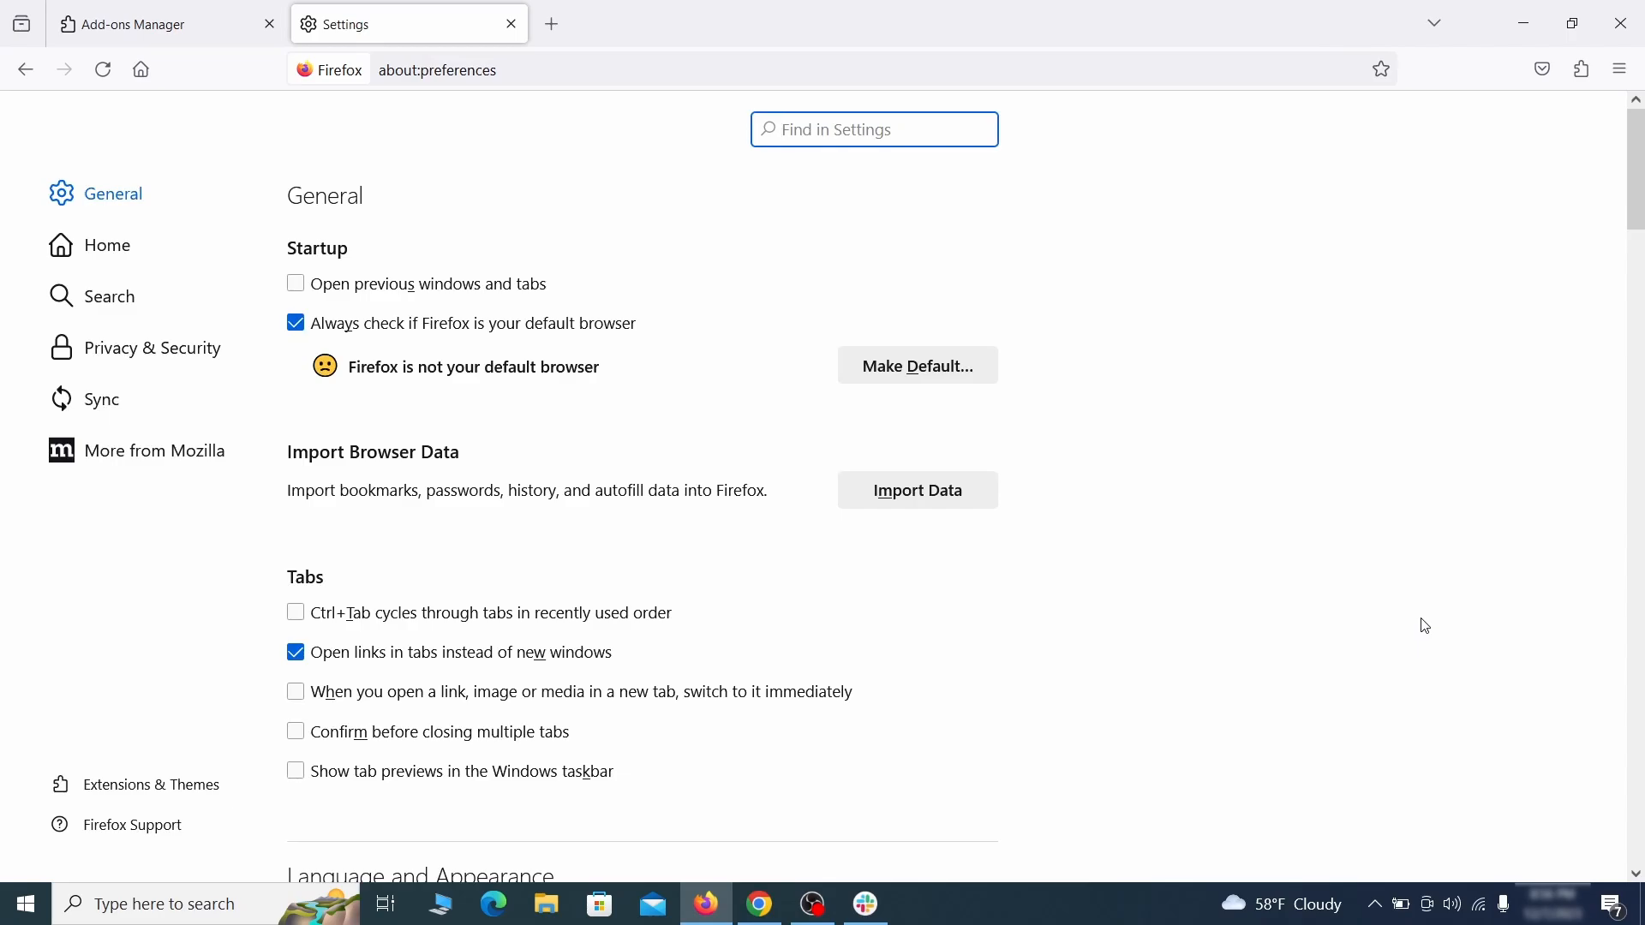
{"action": "left_click", "coordinate": [125, 246]}
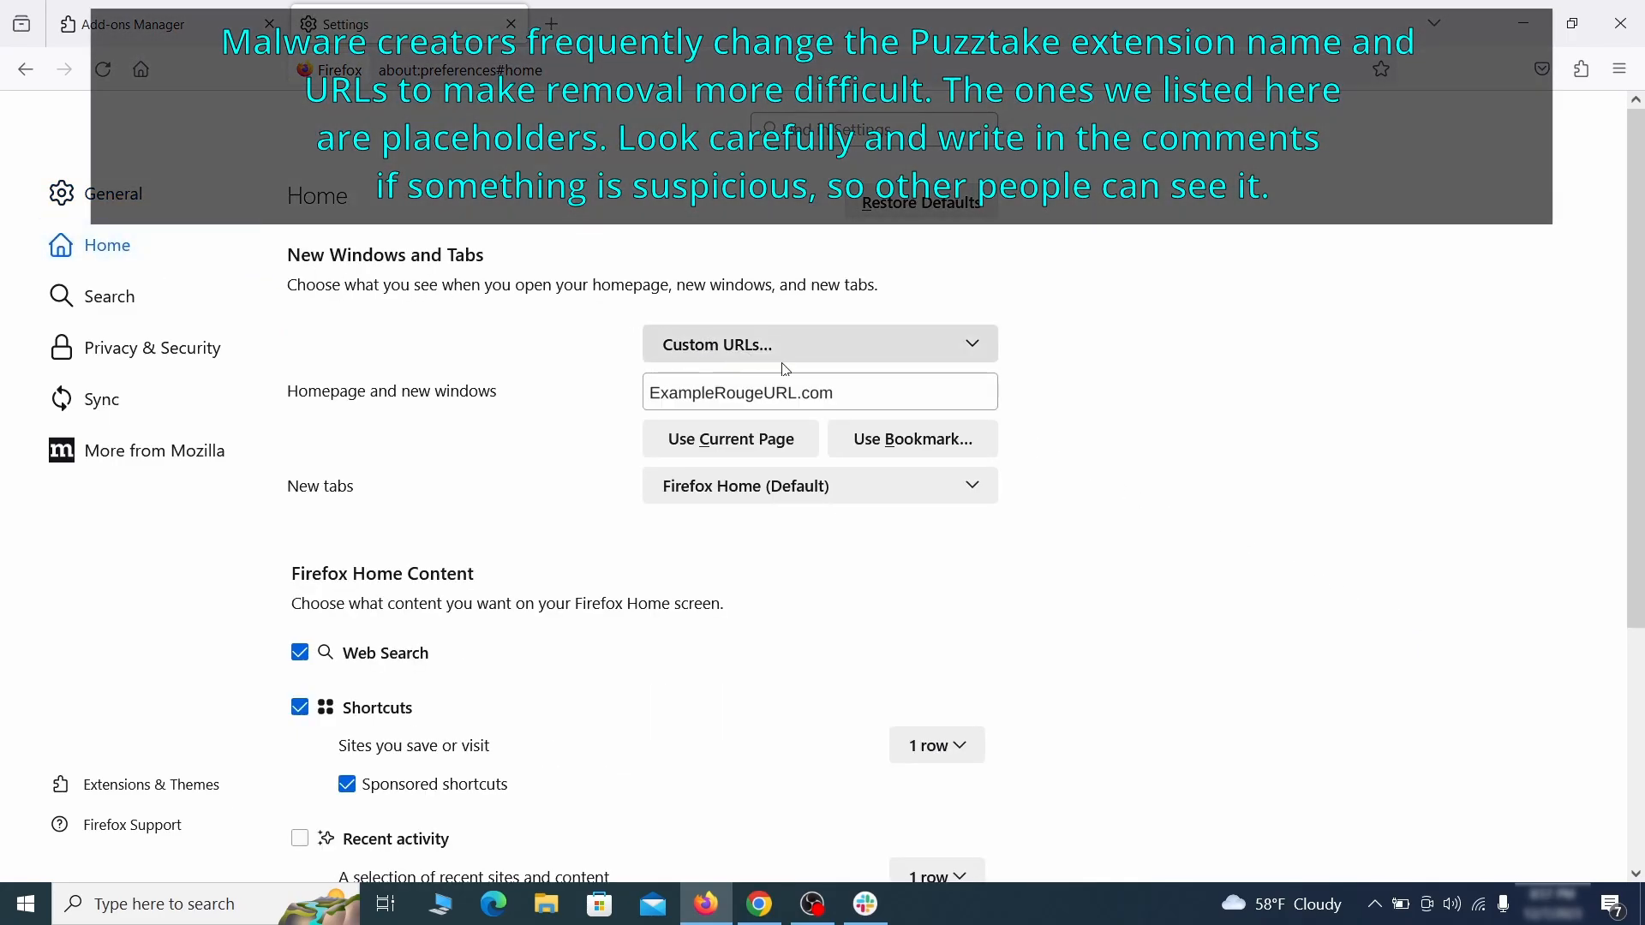
{"action": "triple_click", "coordinate": [830, 393]}
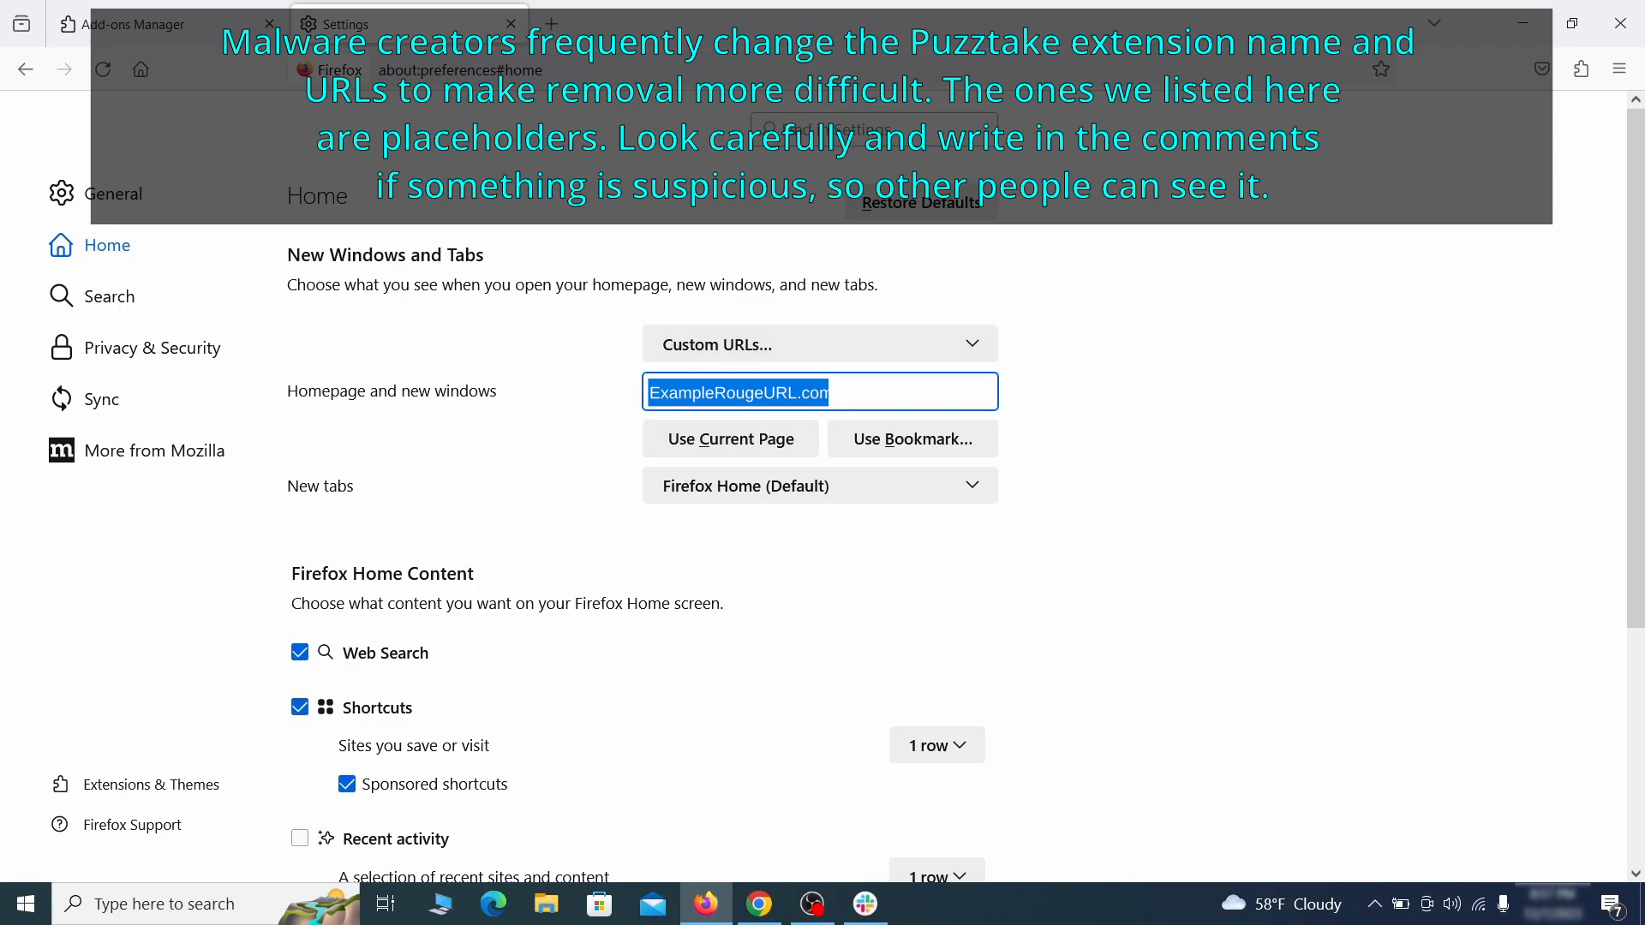
{"action": "key", "text": "BackSpace"}
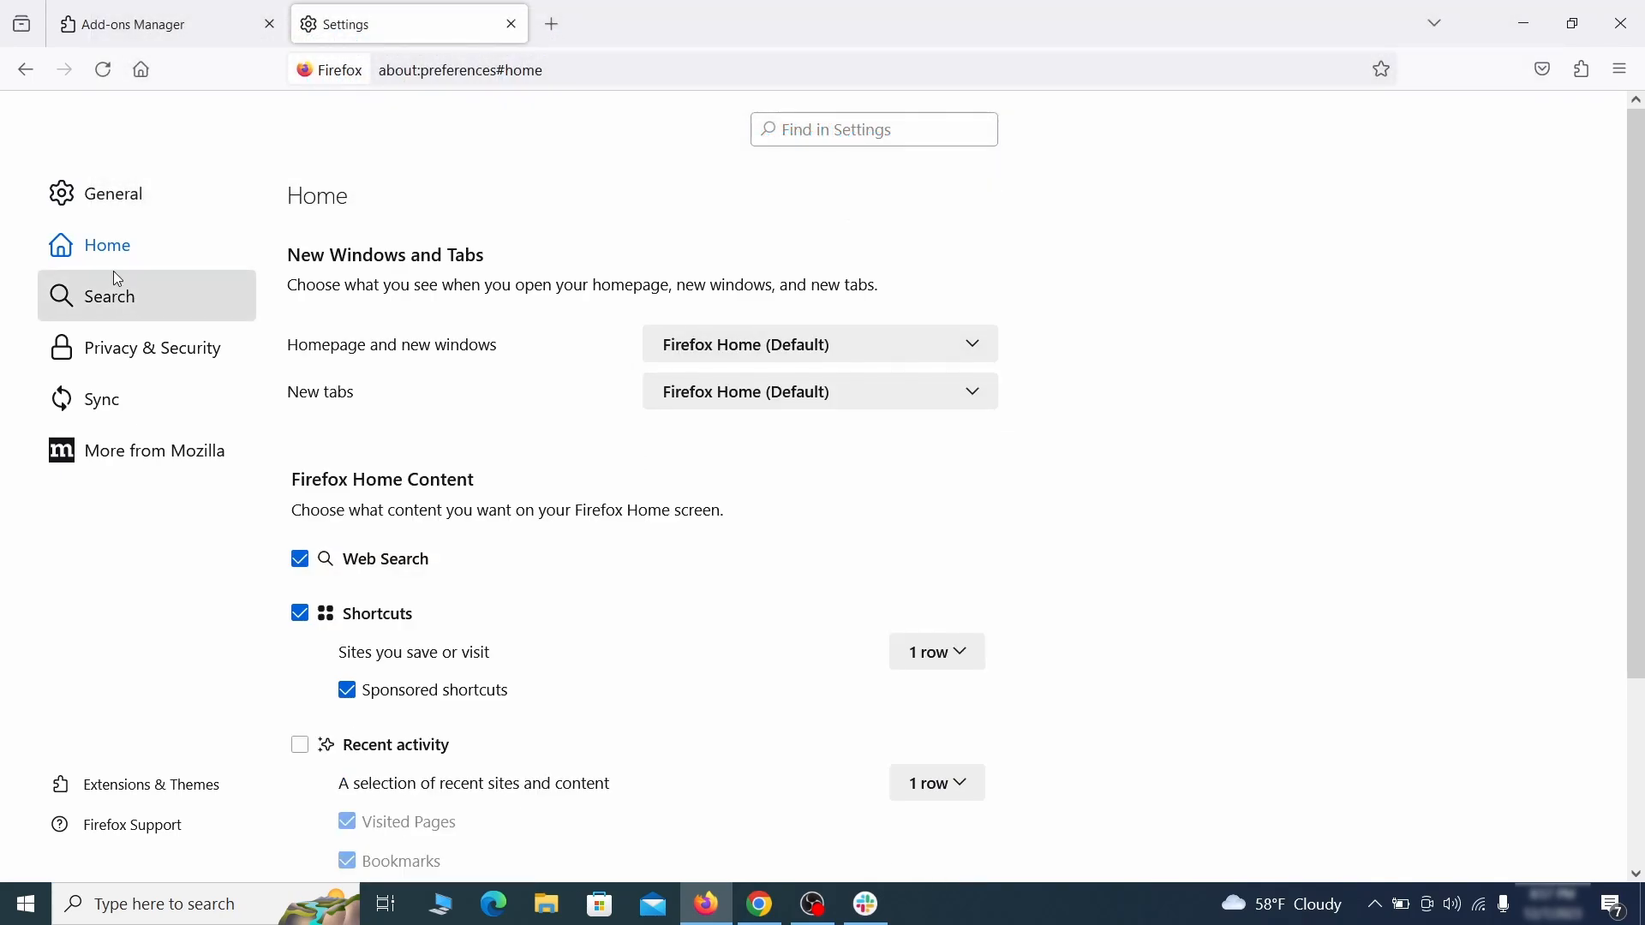
- Set Google as the default search engine in Firefox's search settings
{"action": "left_click", "coordinate": [116, 298]}
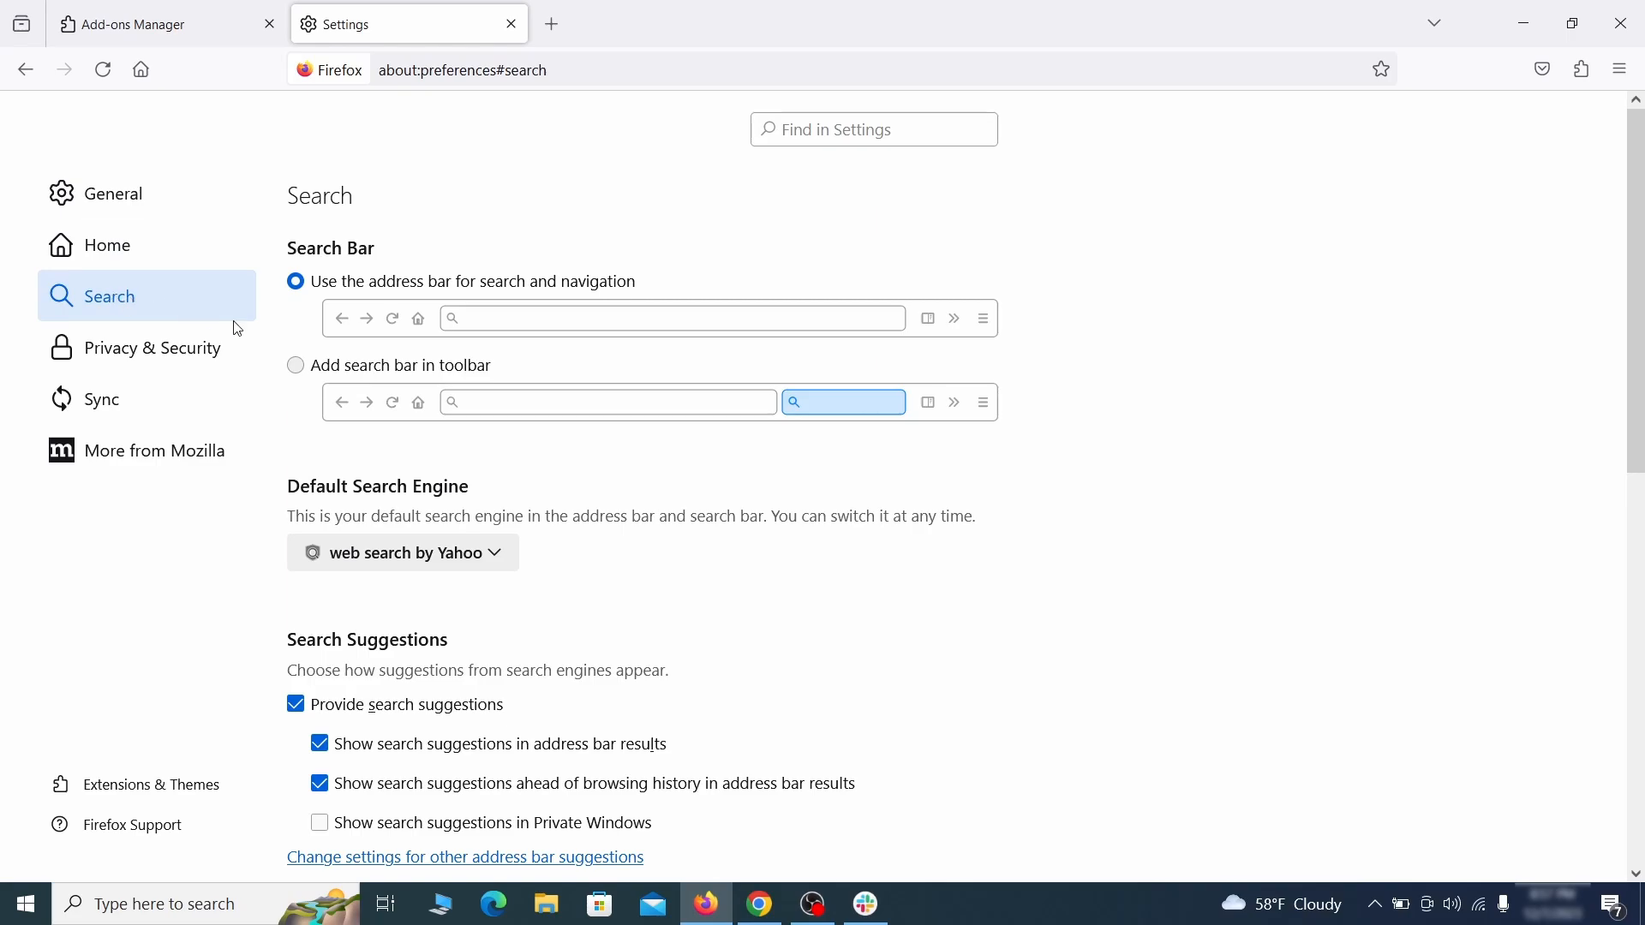
{"action": "scroll", "coordinate": [844, 503], "scroll_direction": "down", "scroll_amount": 2}
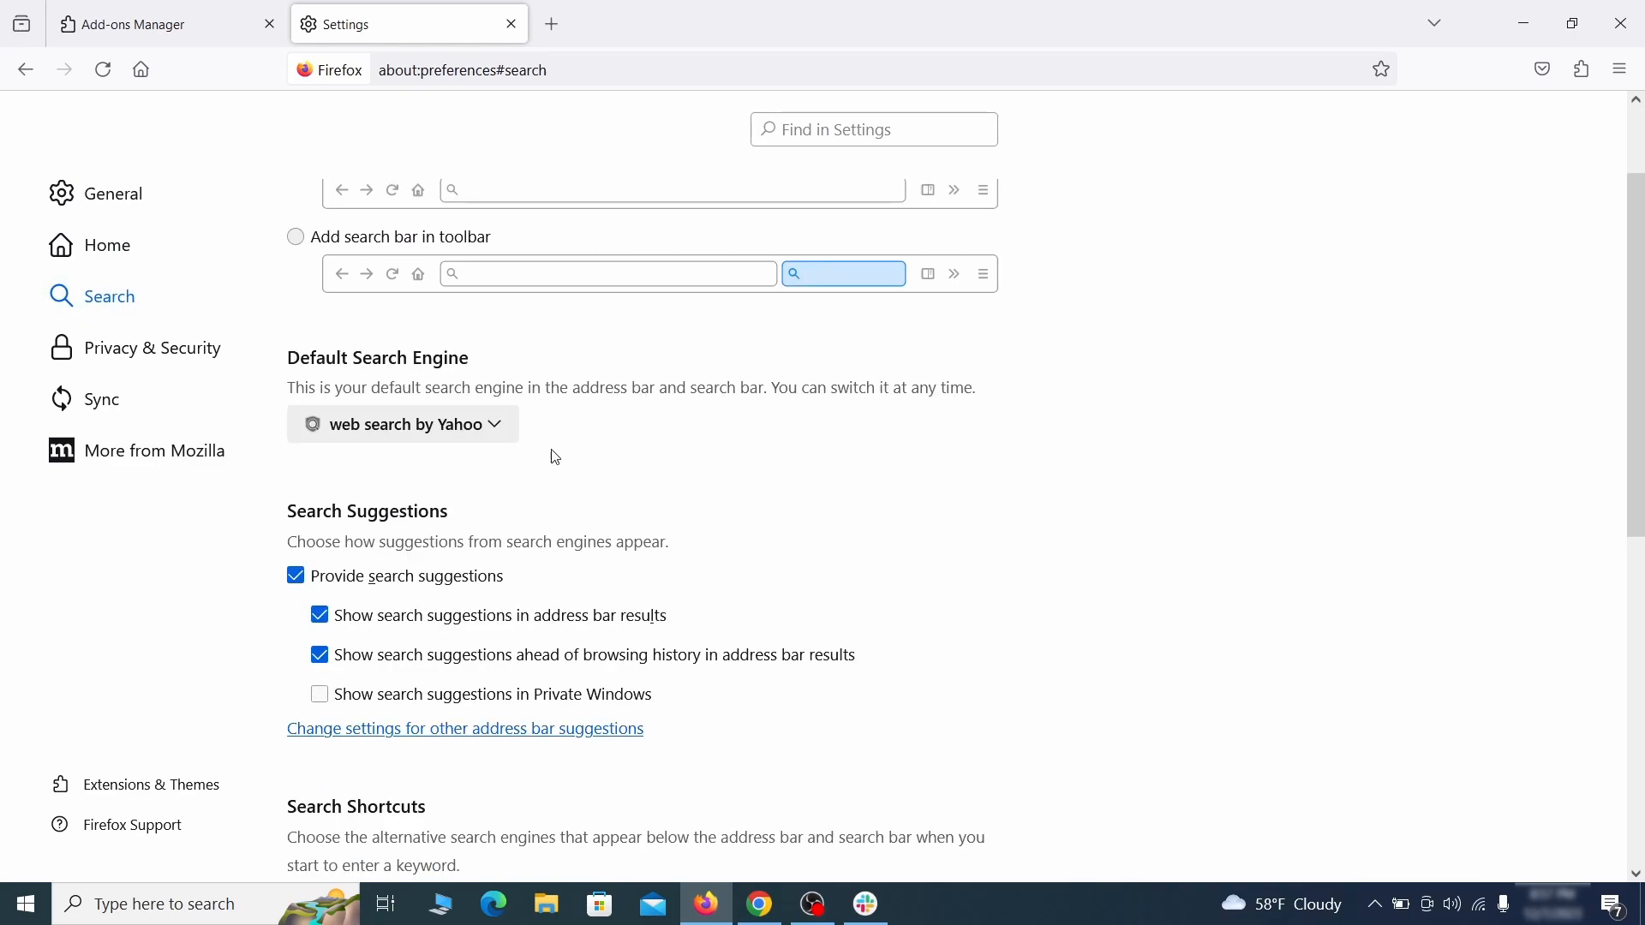
{"action": "left_click", "coordinate": [490, 433]}
{"action": "left_click", "coordinate": [474, 459]}
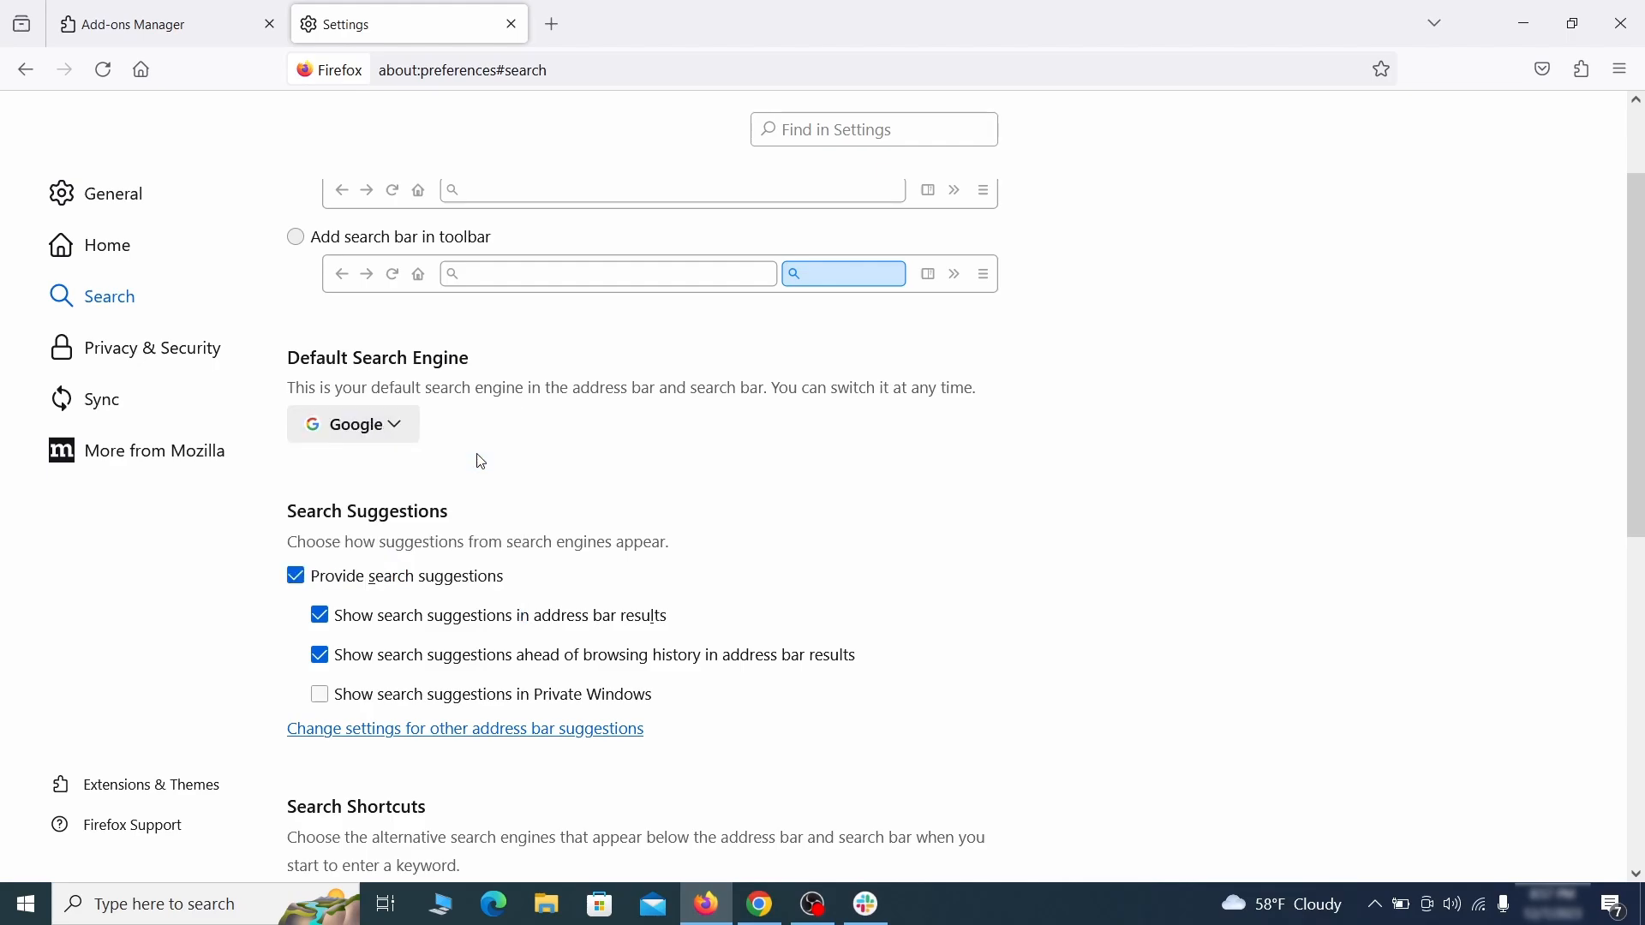
- Remove the web search by Yahoo entry from the search shortcuts list
{"action": "scroll", "coordinate": [779, 485], "scroll_direction": "down", "scroll_amount": 5}
{"action": "scroll", "coordinate": [900, 435], "scroll_direction": "down", "scroll_amount": 2}
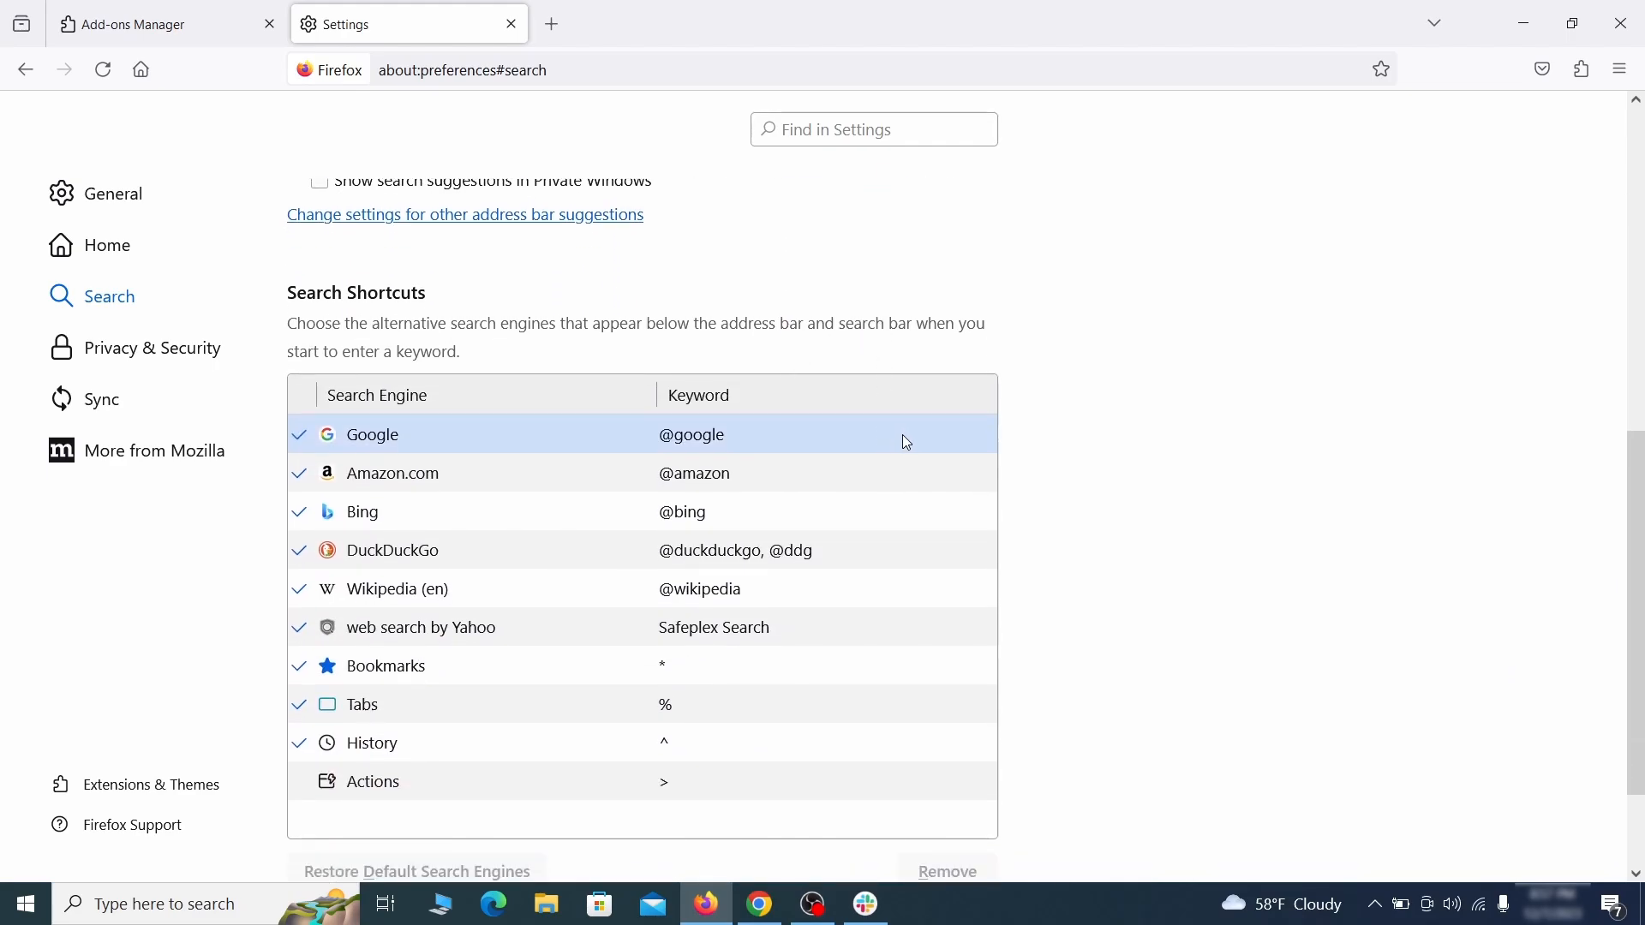
{"action": "scroll", "coordinate": [900, 433], "scroll_direction": "down", "scroll_amount": 2}
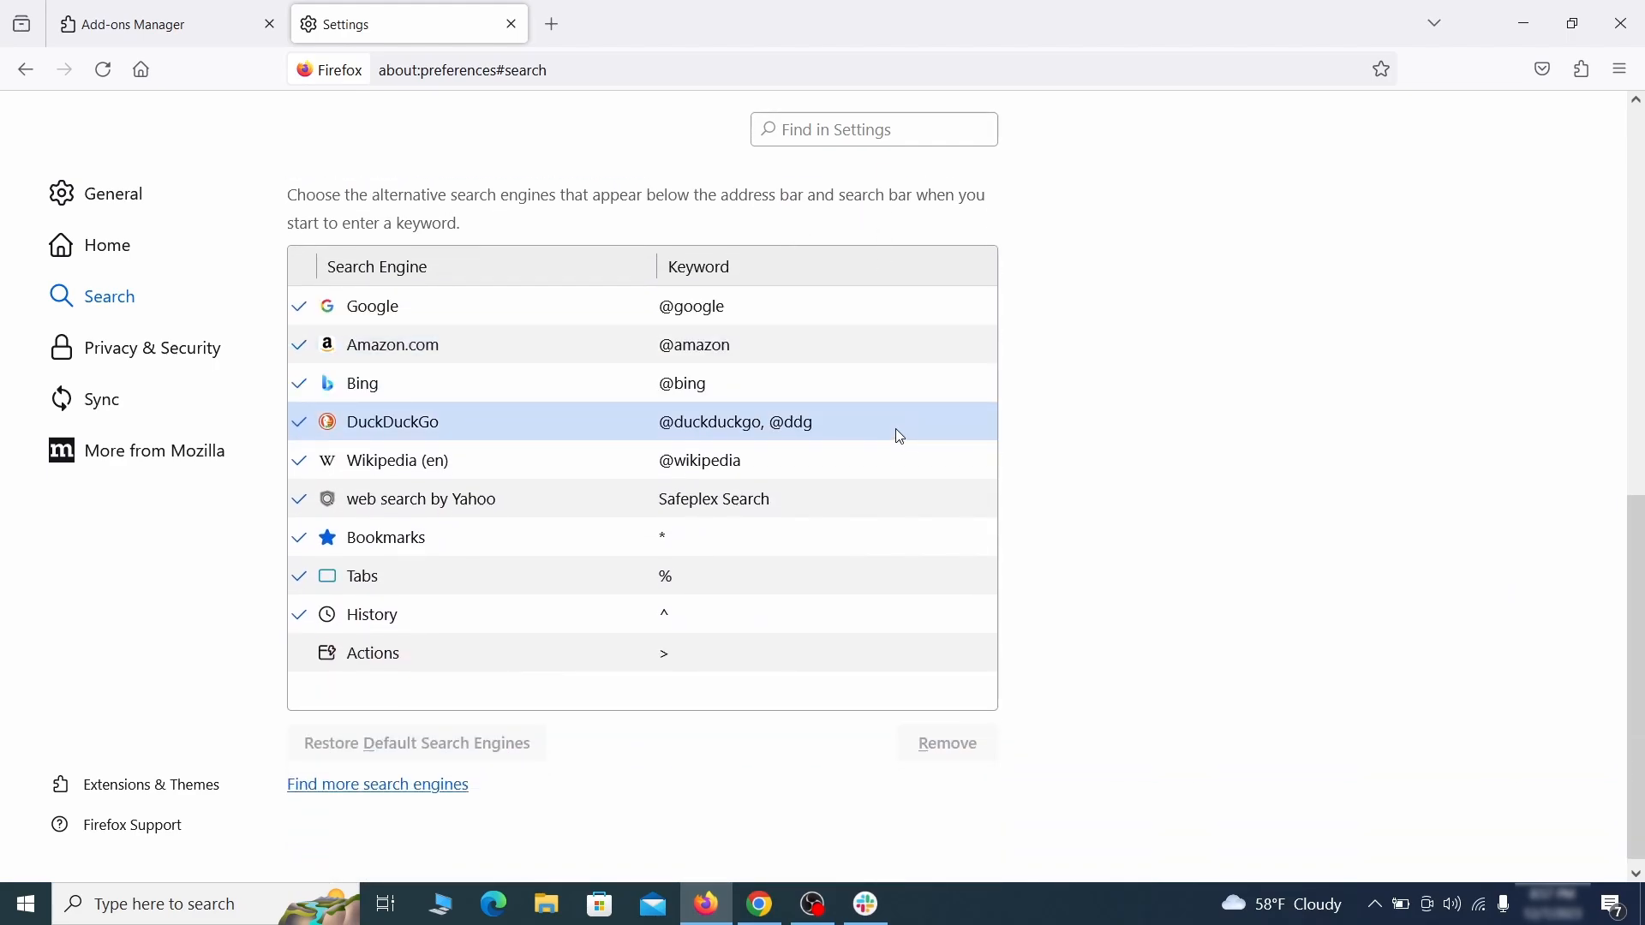
{"action": "left_click", "coordinate": [818, 510]}
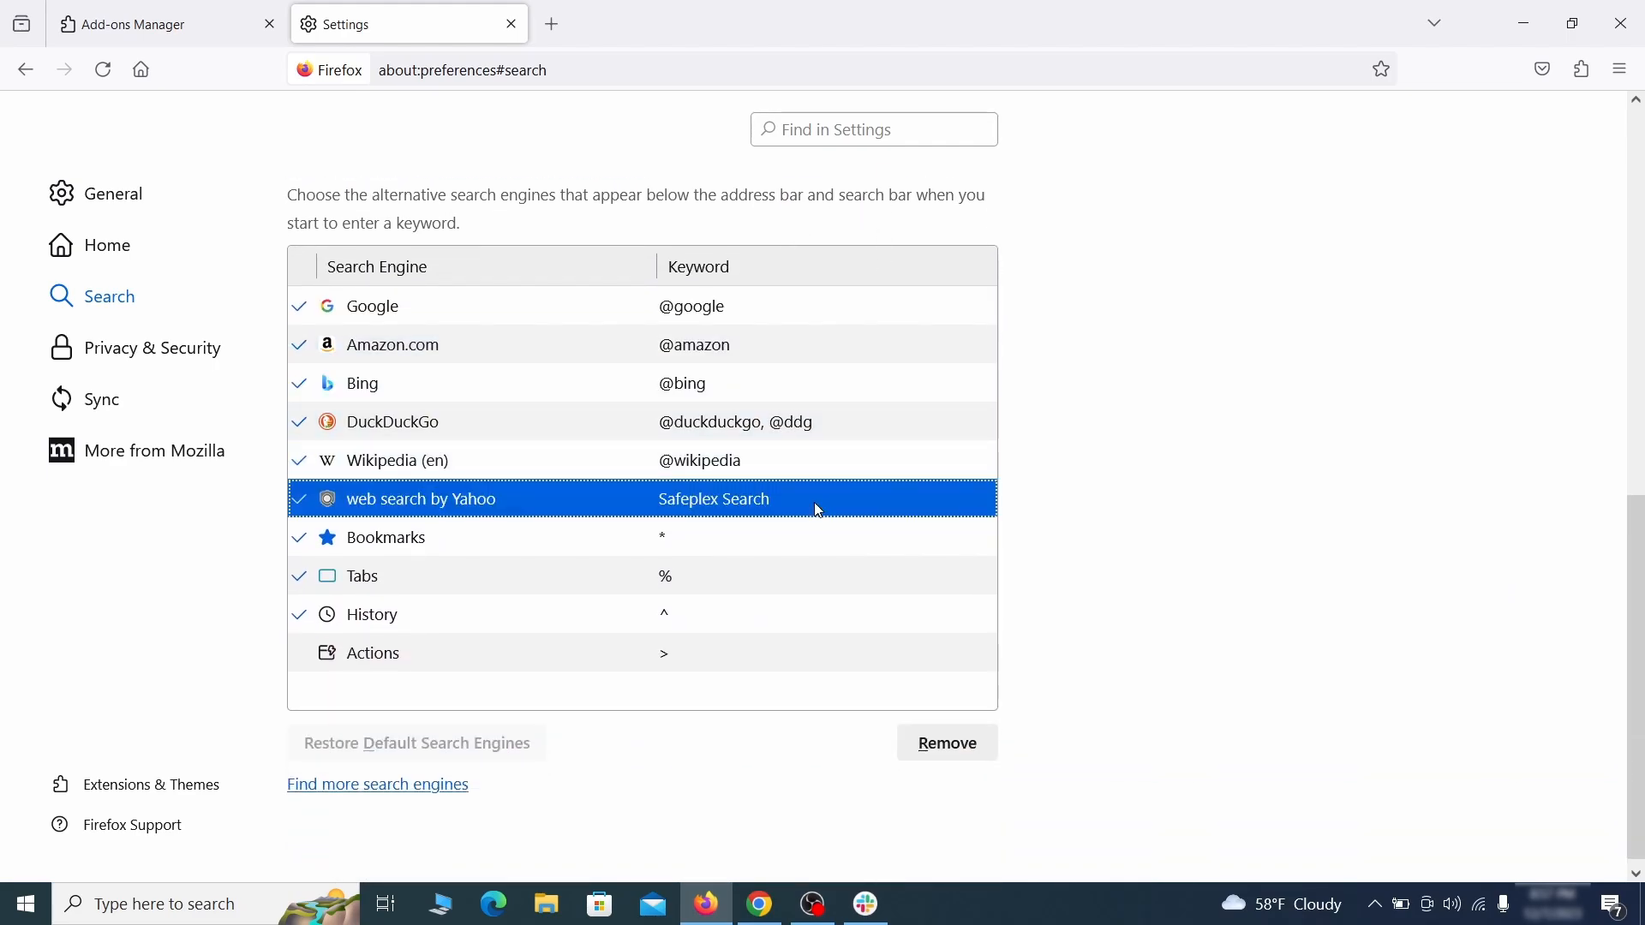
{"action": "left_click", "coordinate": [986, 763]}
{"action": "scroll", "coordinate": [779, 543], "scroll_direction": "up", "scroll_amount": 3}
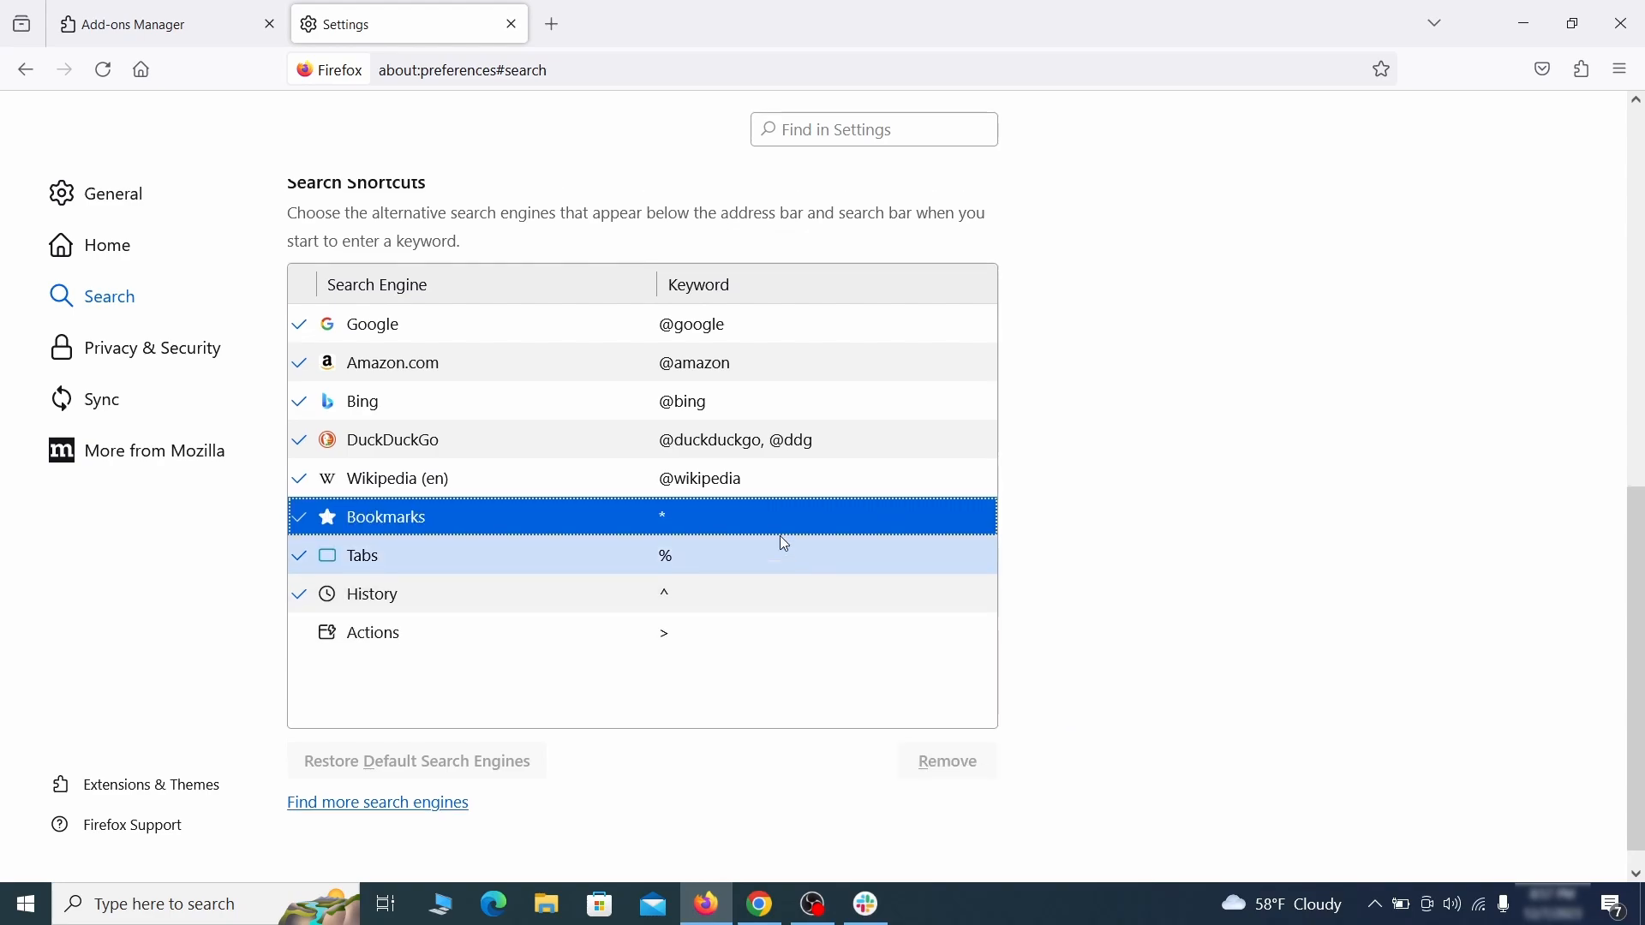
- Clear all cookies, site data and cached web content from Firefox's privacy and security settings
{"action": "left_click", "coordinate": [159, 344]}
{"action": "scroll", "coordinate": [1028, 454], "scroll_direction": "down", "scroll_amount": 10}
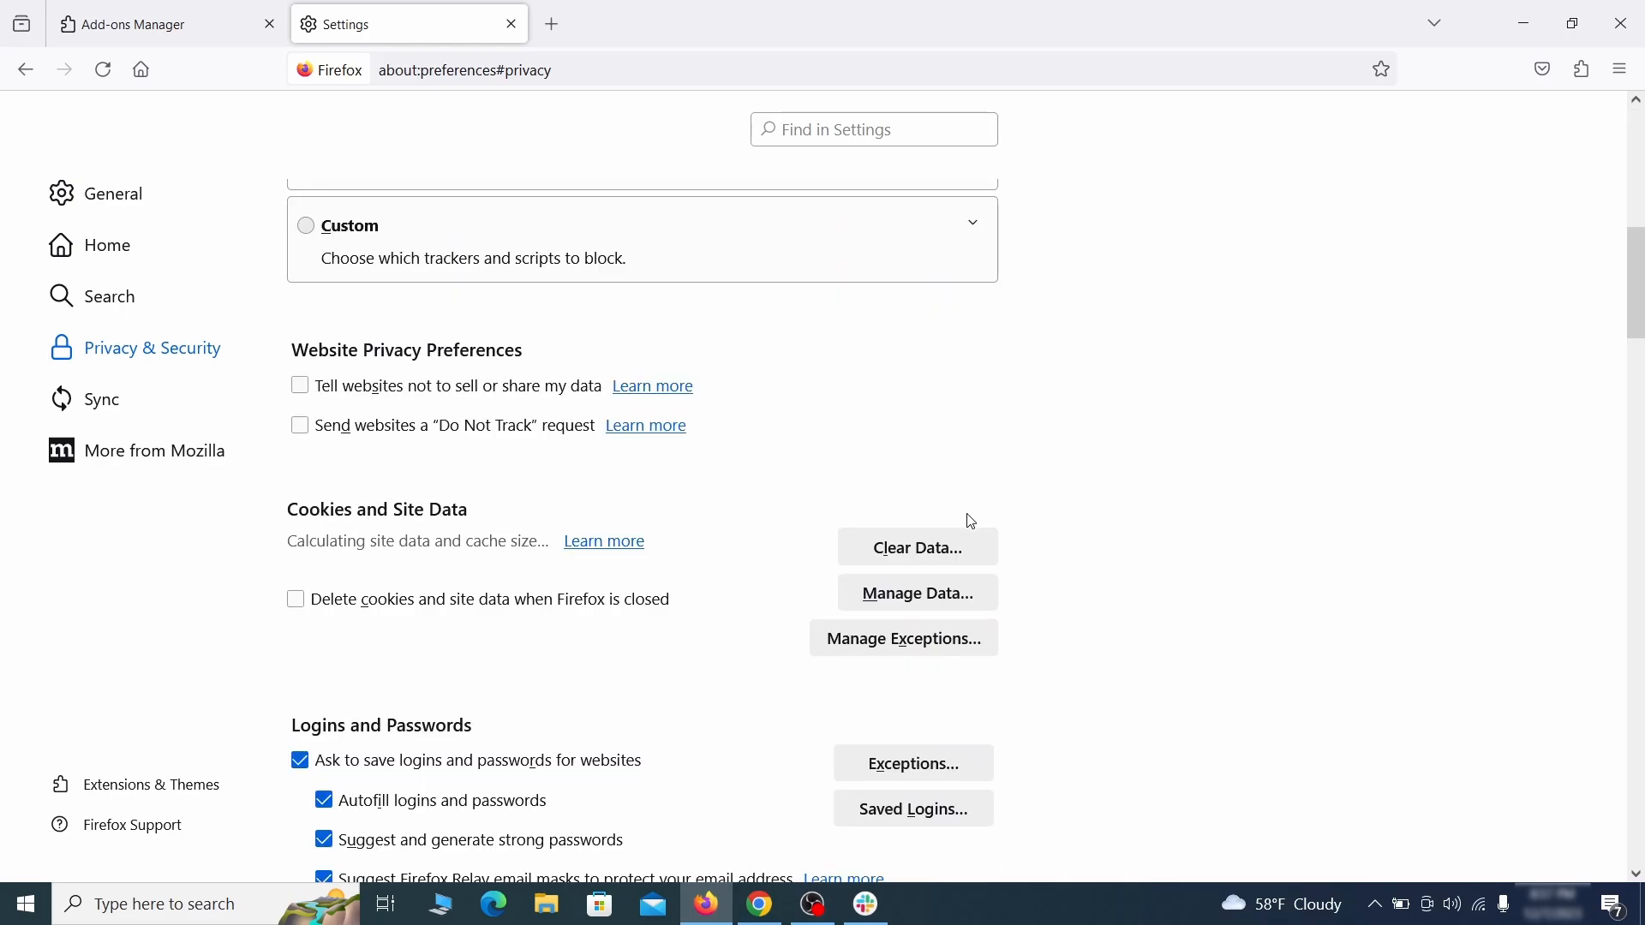
{"action": "left_click", "coordinate": [939, 550]}
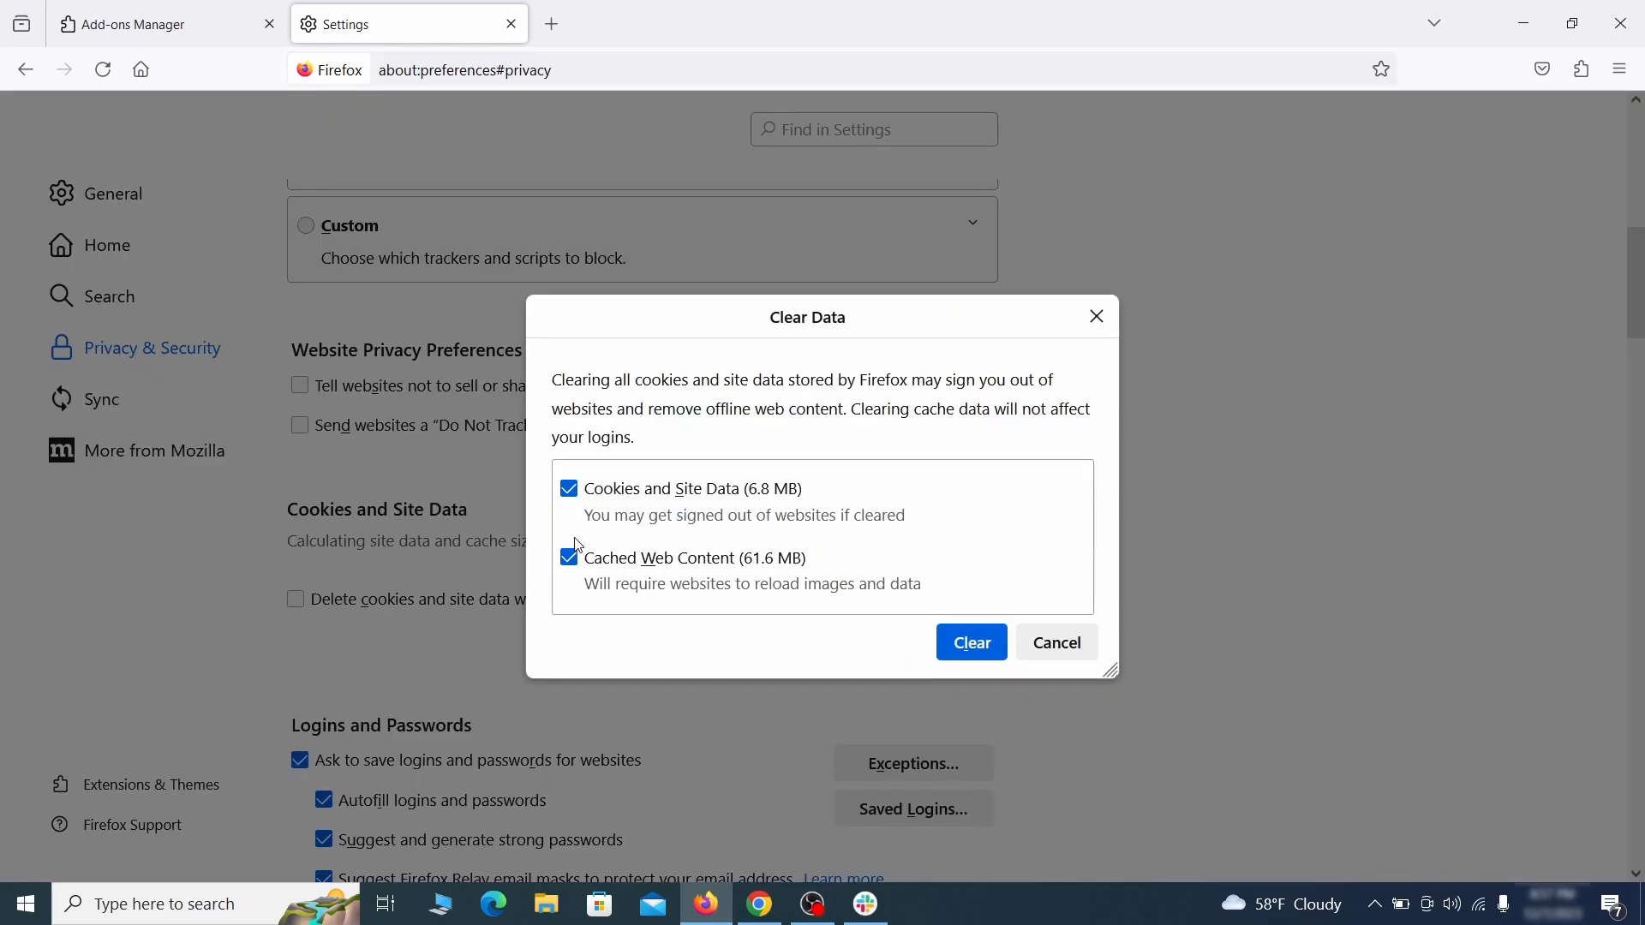
{"action": "left_click", "coordinate": [994, 644]}
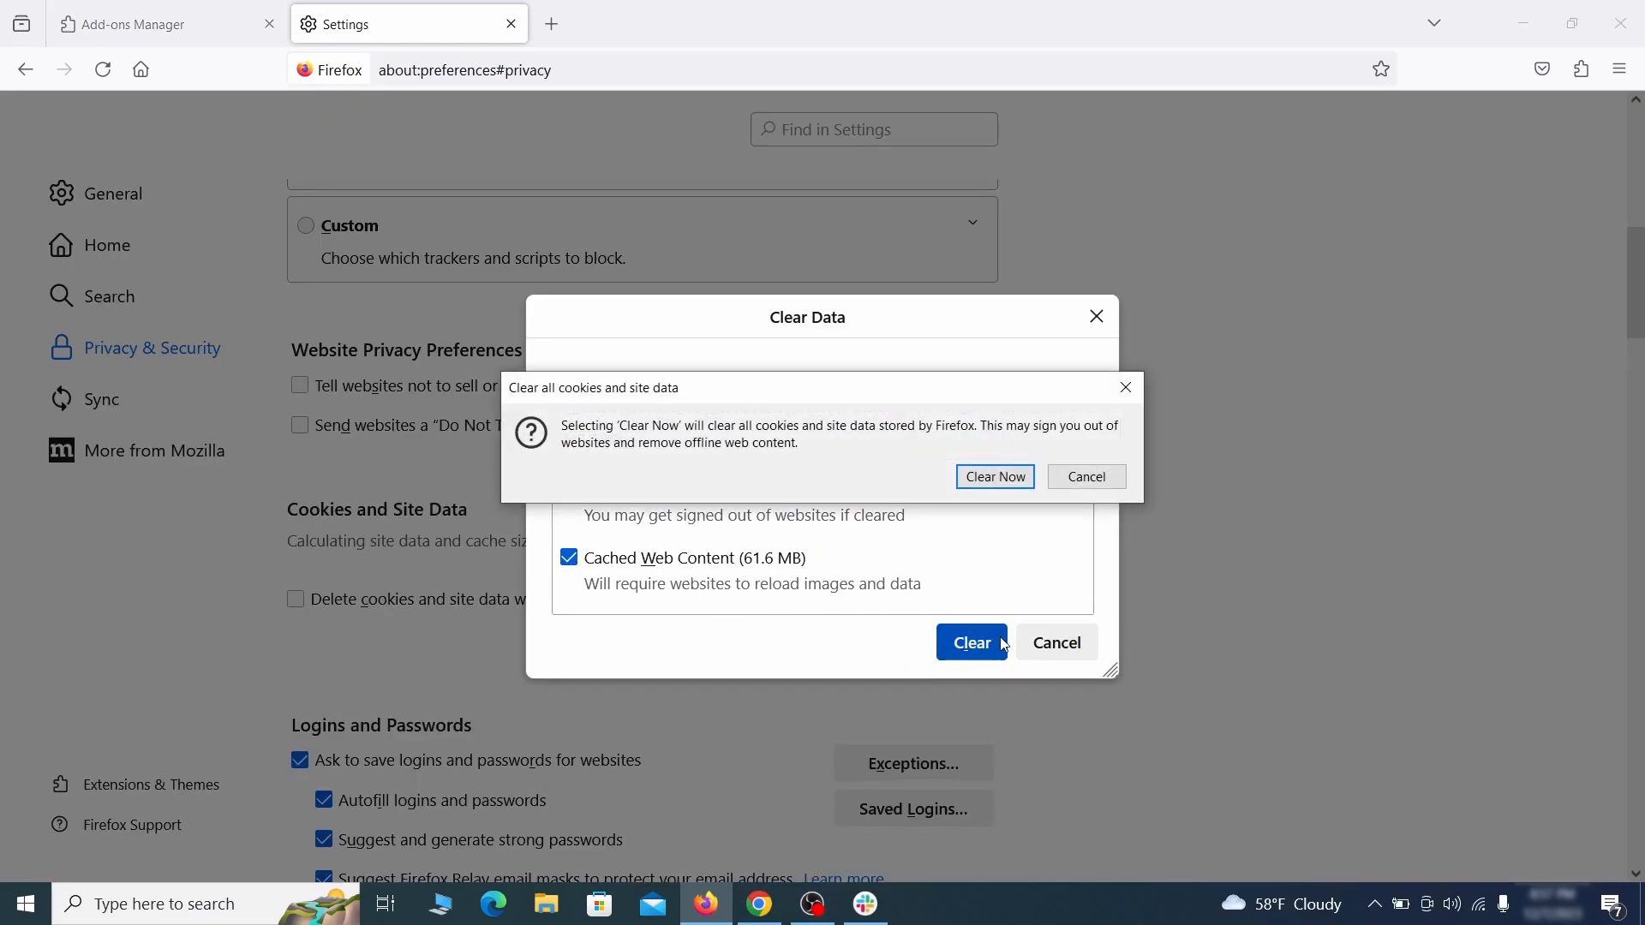
{"action": "left_click", "coordinate": [995, 477]}
- Open the notification permission settings in Firefox's privacy and security preferences
{"action": "scroll", "coordinate": [1113, 525], "scroll_direction": "down", "scroll_amount": 5}
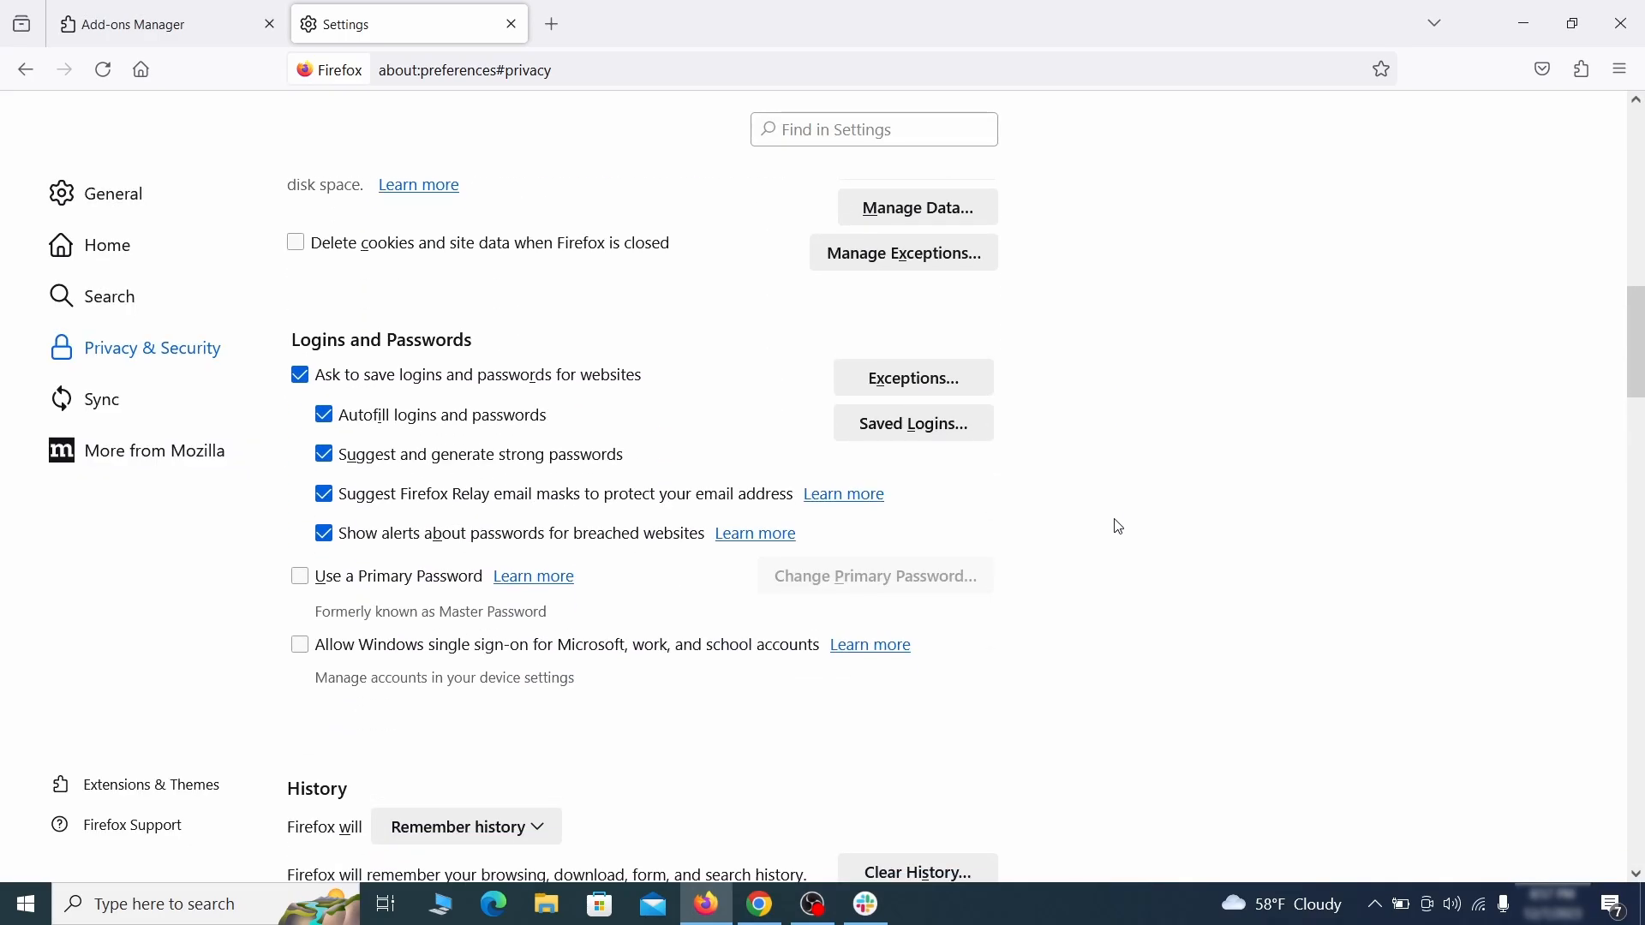
{"action": "scroll", "coordinate": [1120, 527], "scroll_direction": "down", "scroll_amount": 10}
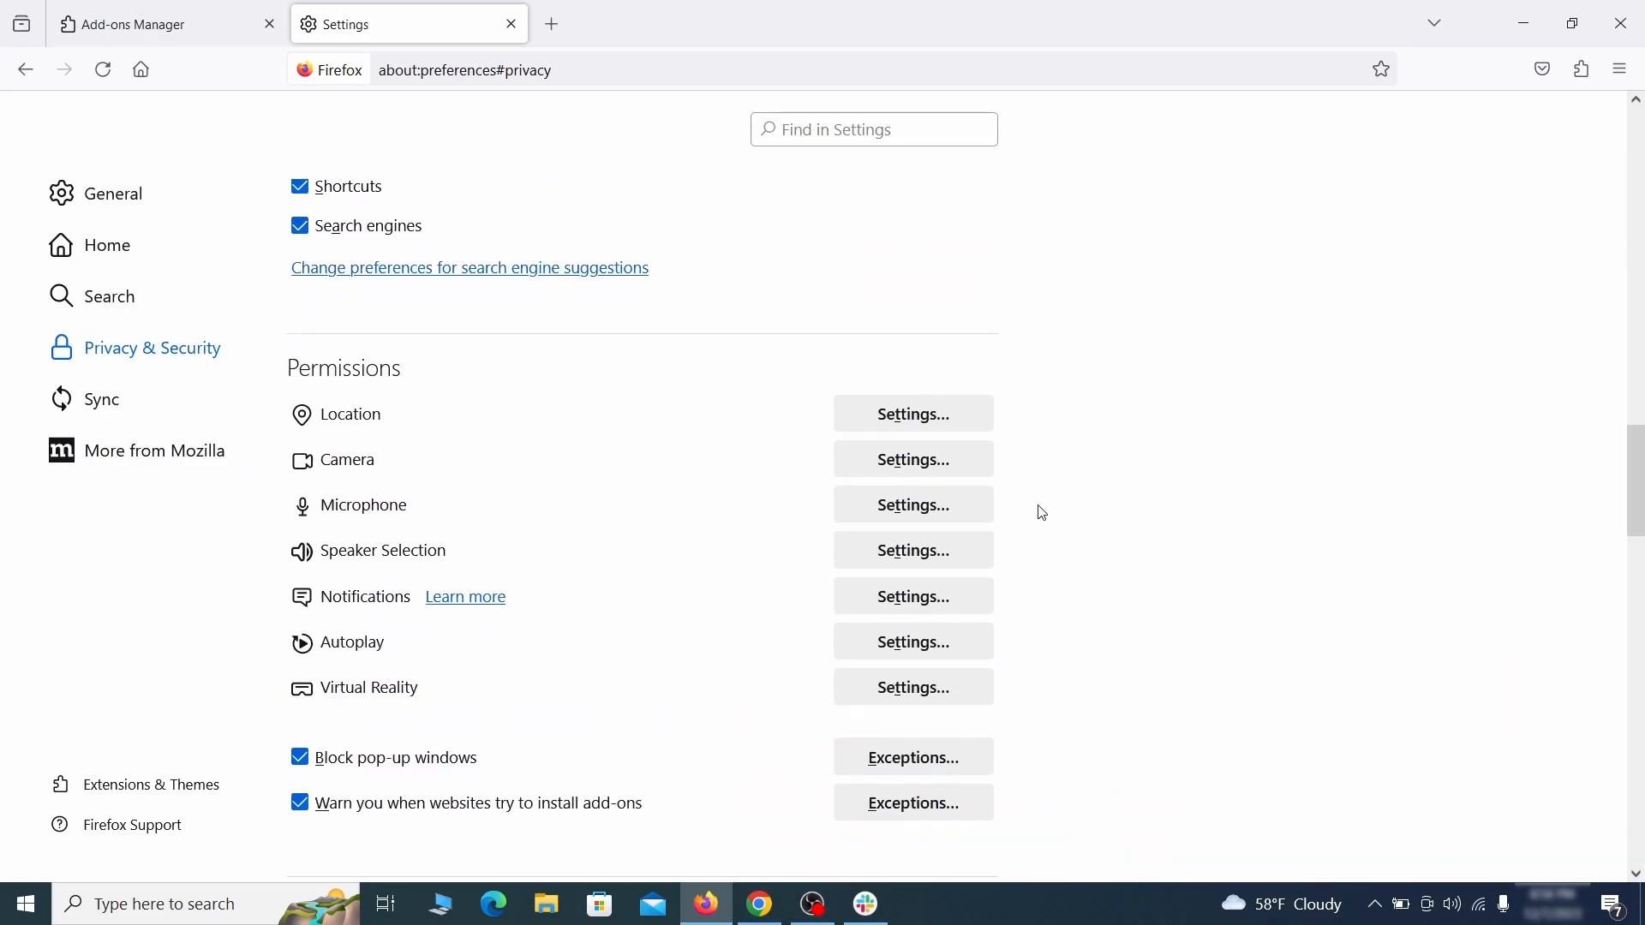
{"action": "left_click", "coordinate": [949, 603]}
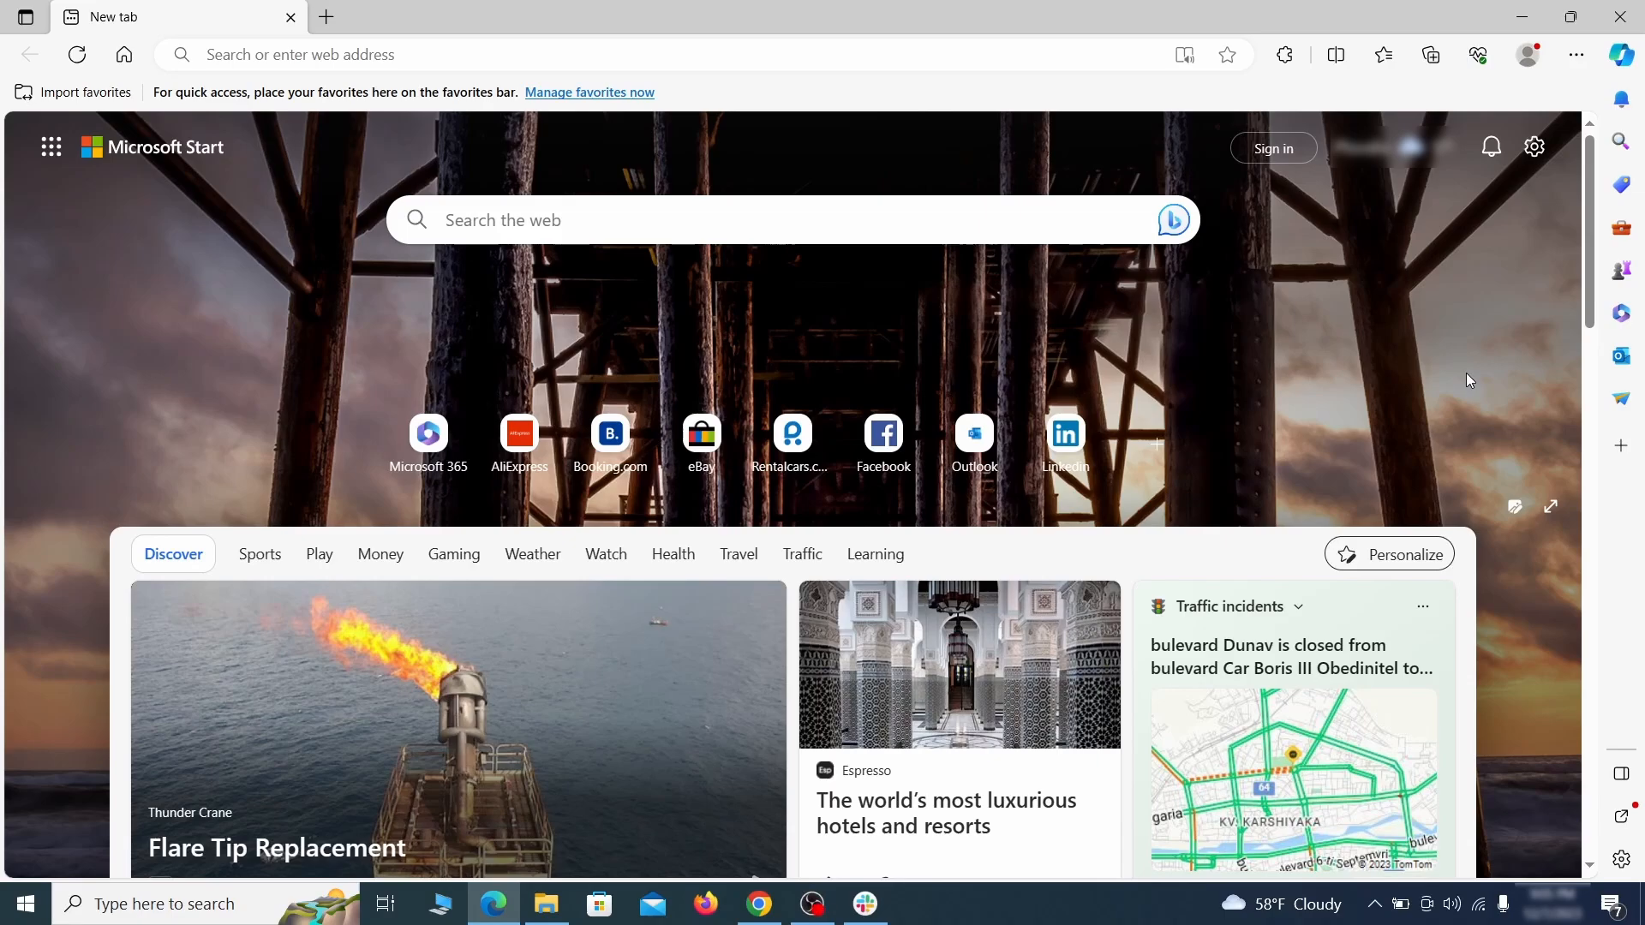
- Switch to Microsoft Edge, open the extensions management page, turn off Quidco Cashback Reminder and start its removal
{"action": "left_click", "coordinate": [1577, 55]}
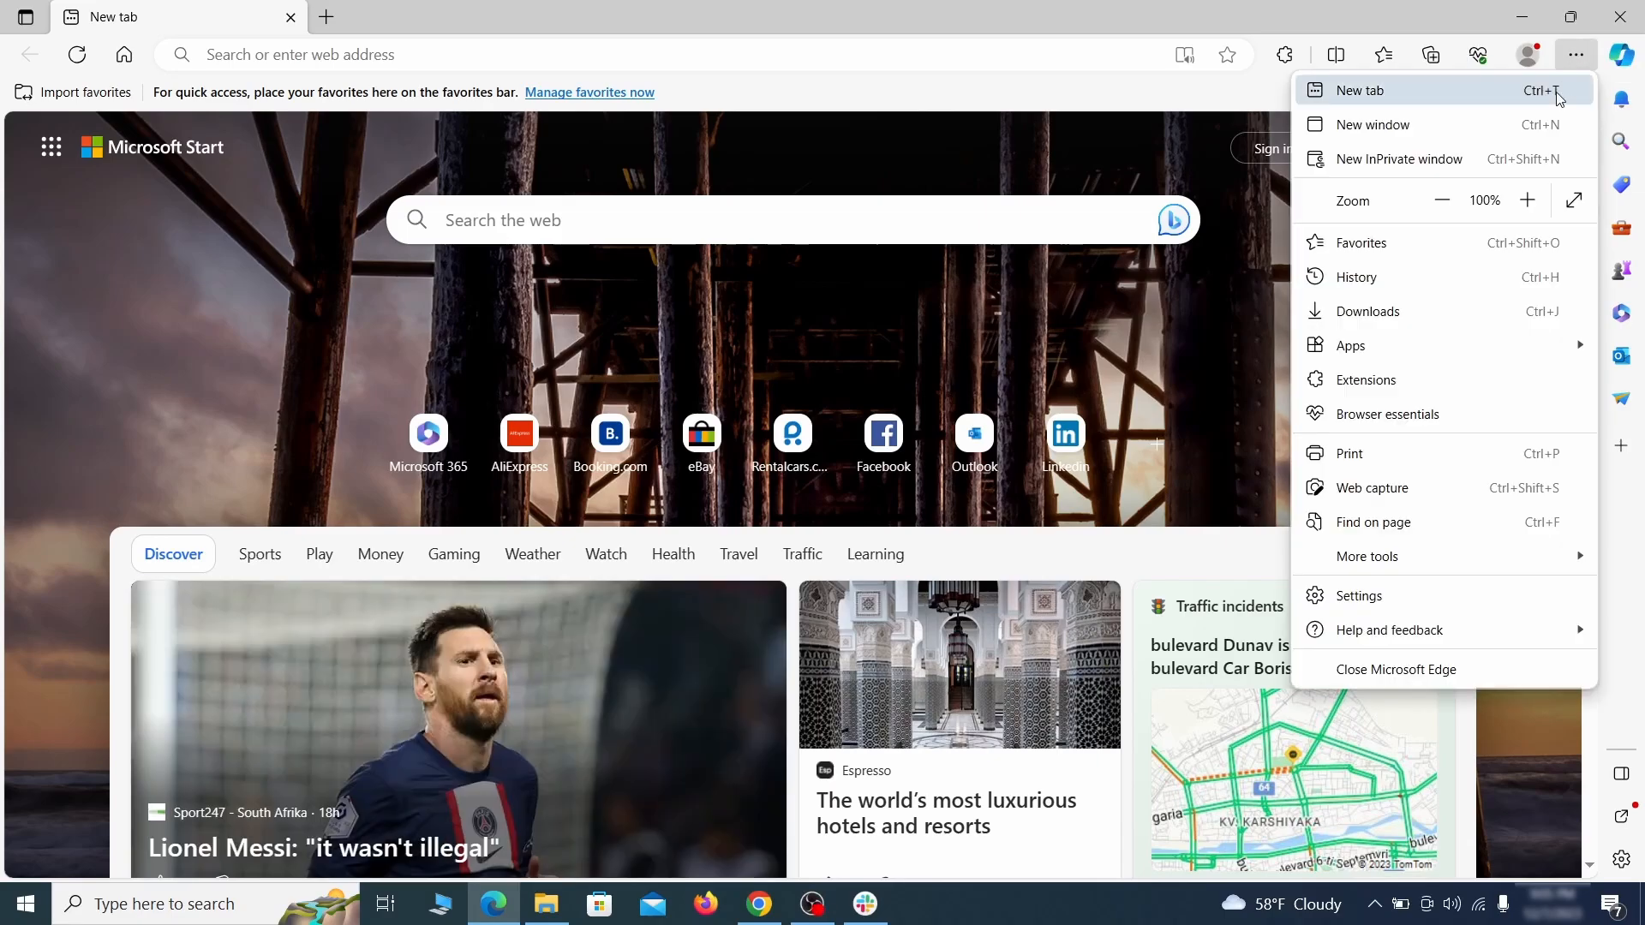
{"action": "left_click", "coordinate": [1414, 380]}
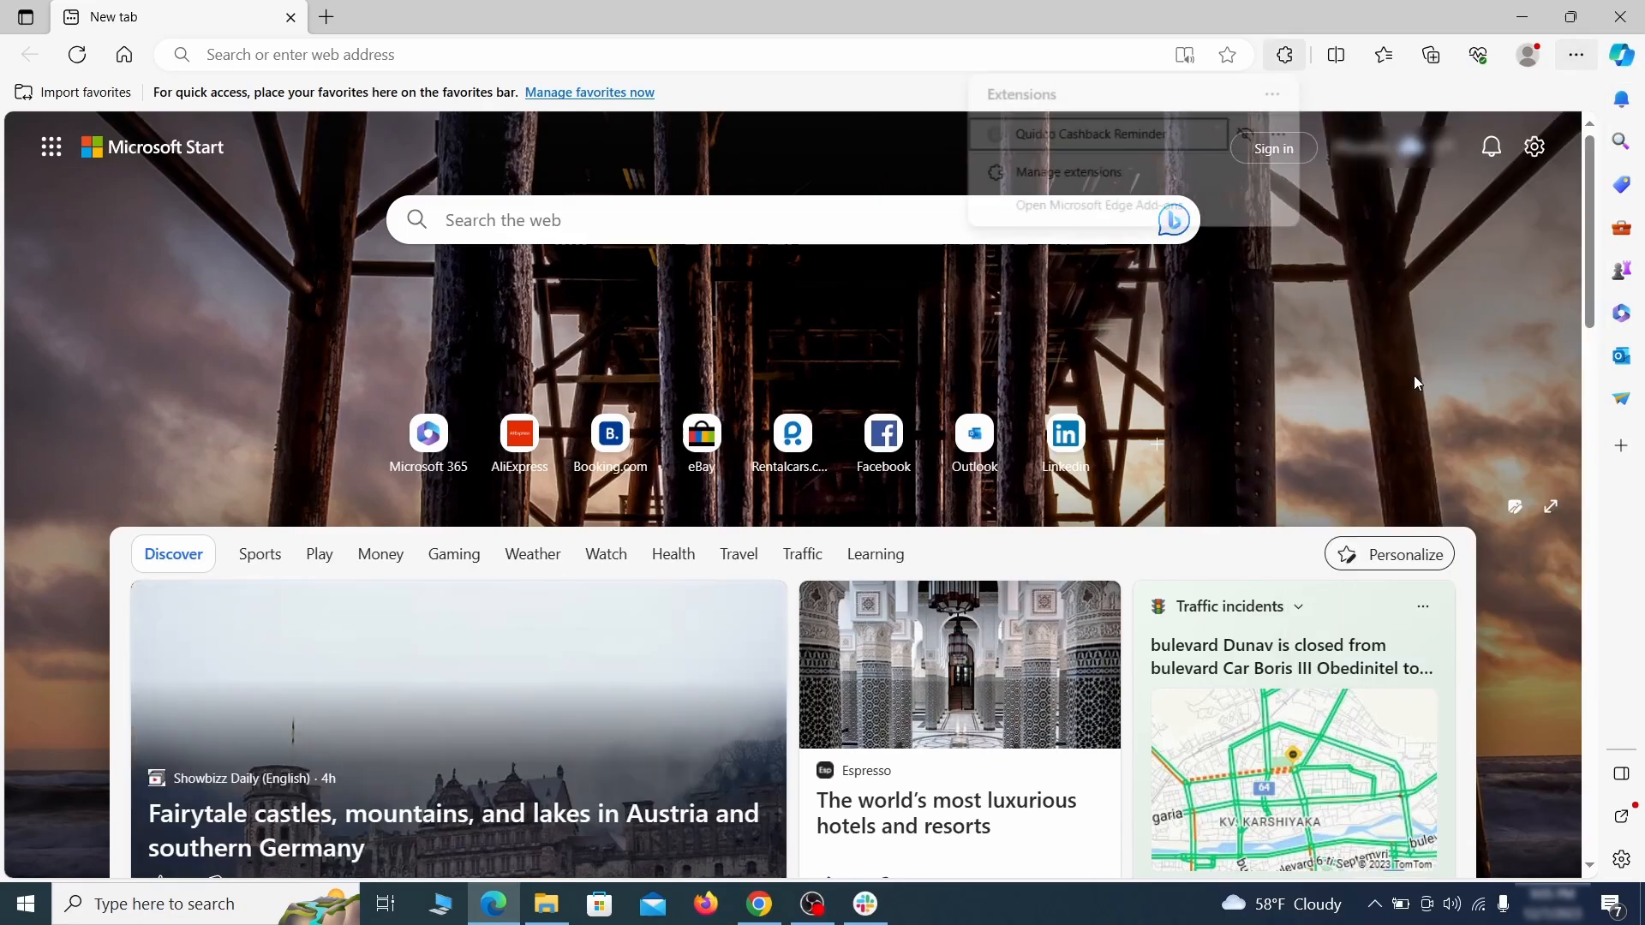
{"action": "left_click", "coordinate": [1065, 174]}
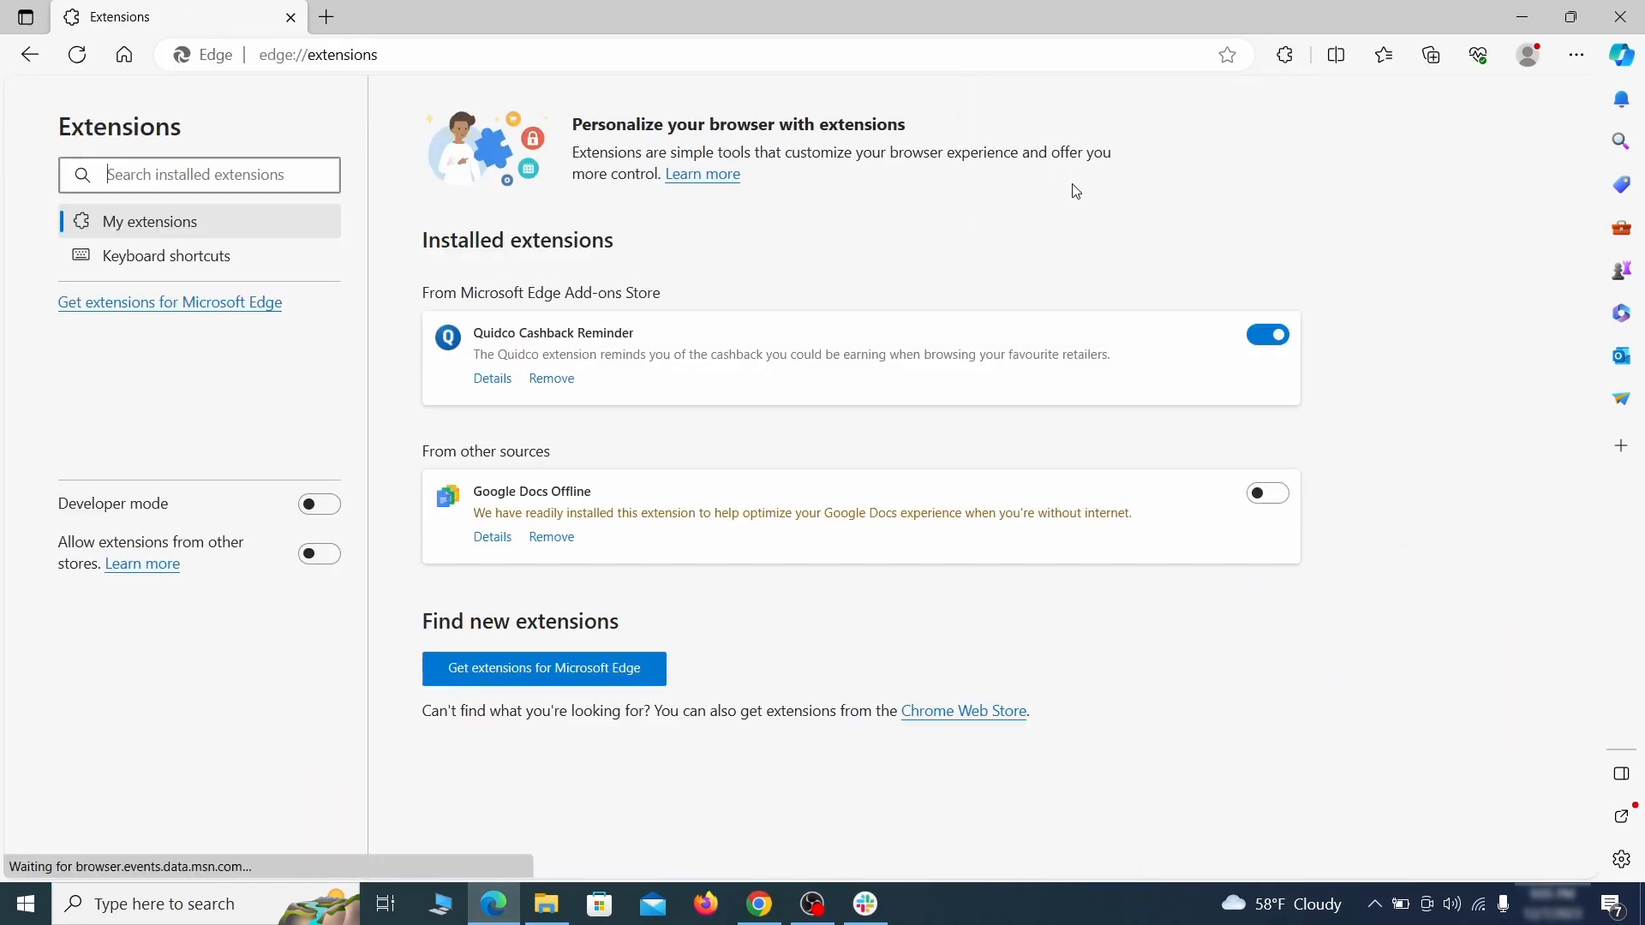
{"action": "left_click", "coordinate": [1272, 338]}
{"action": "left_click", "coordinate": [550, 379]}
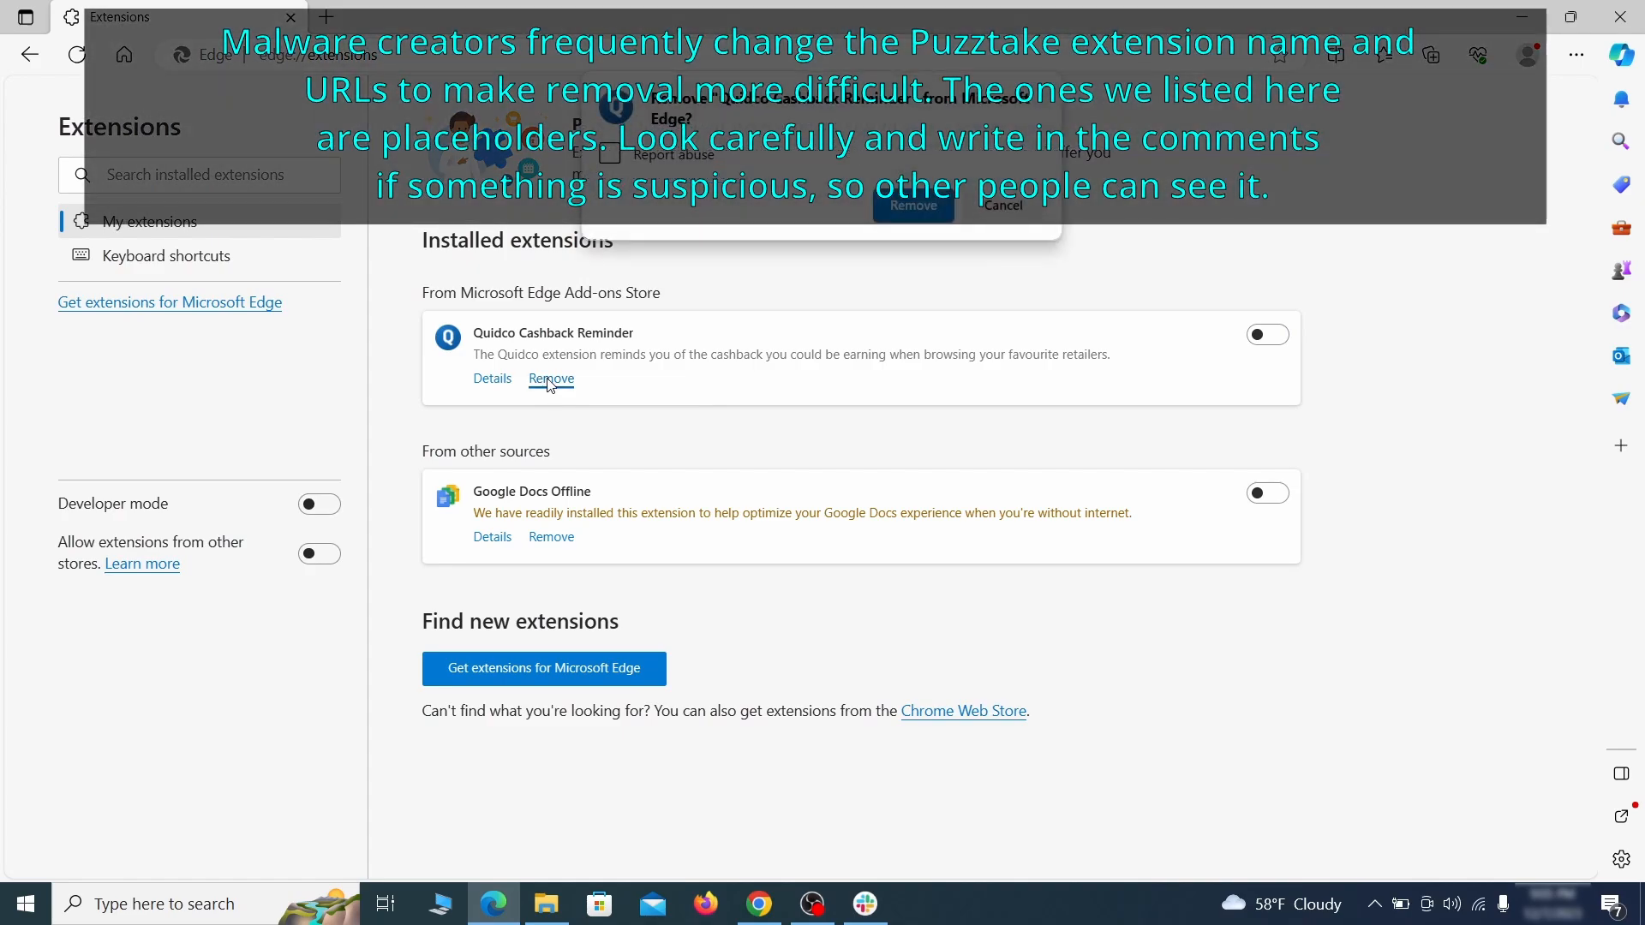
- Open Edge's privacy settings in a new tab and clear the selected browsing data for the last hour
{"action": "key", "text": "ctrl+t"}
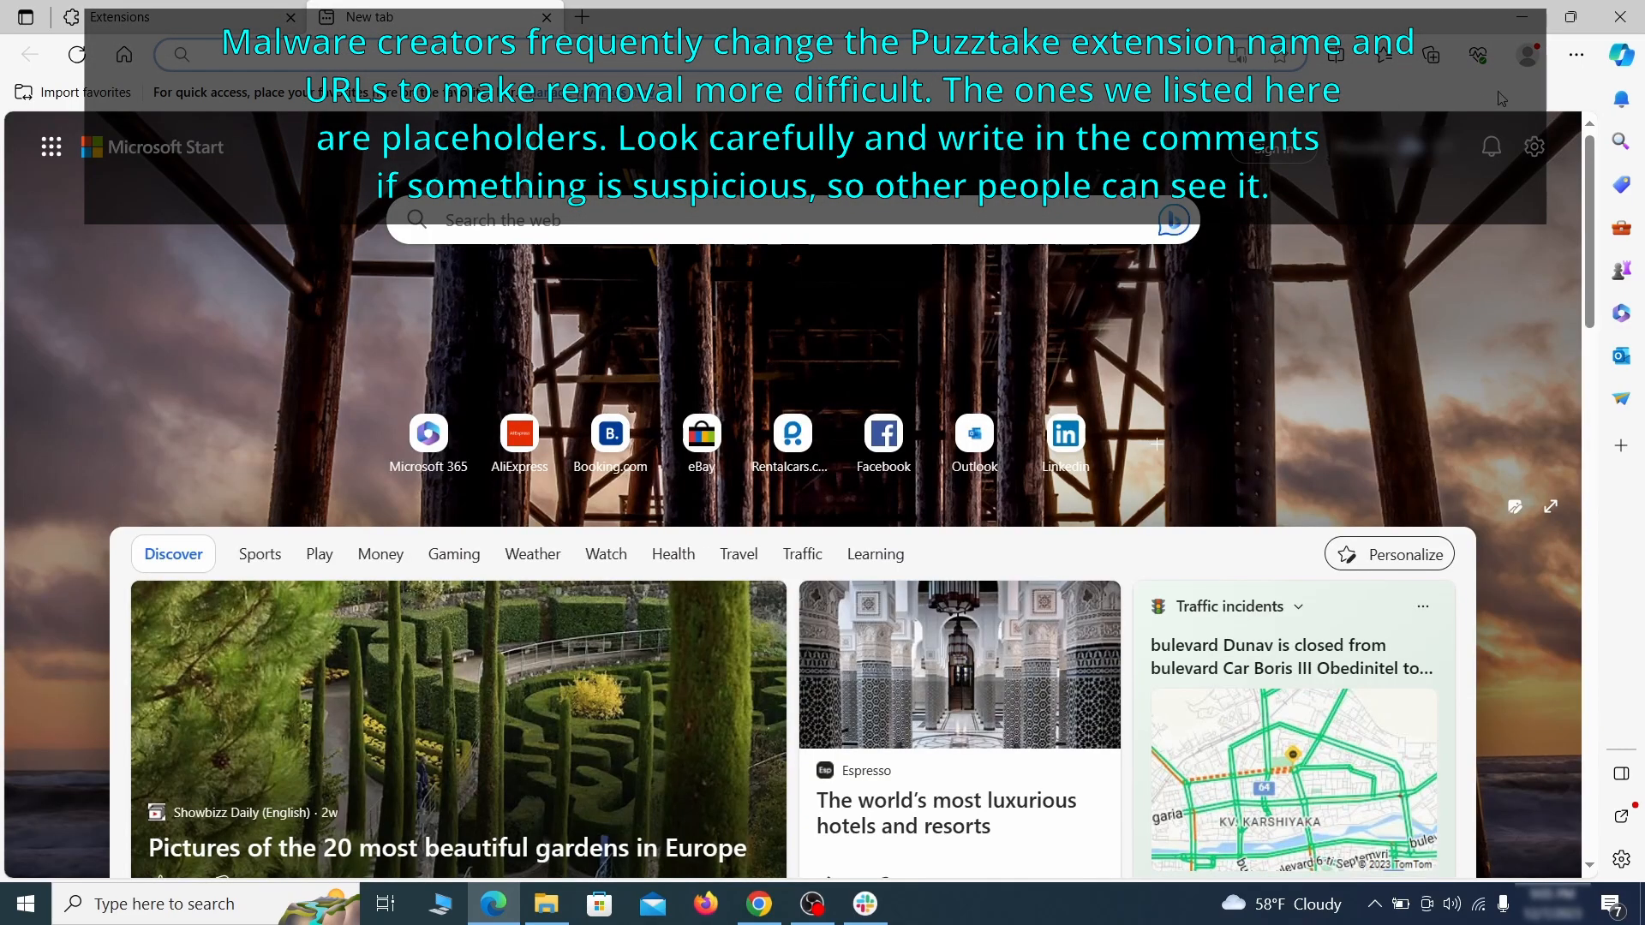
{"action": "left_click", "coordinate": [1576, 56]}
{"action": "left_click", "coordinate": [1367, 591]}
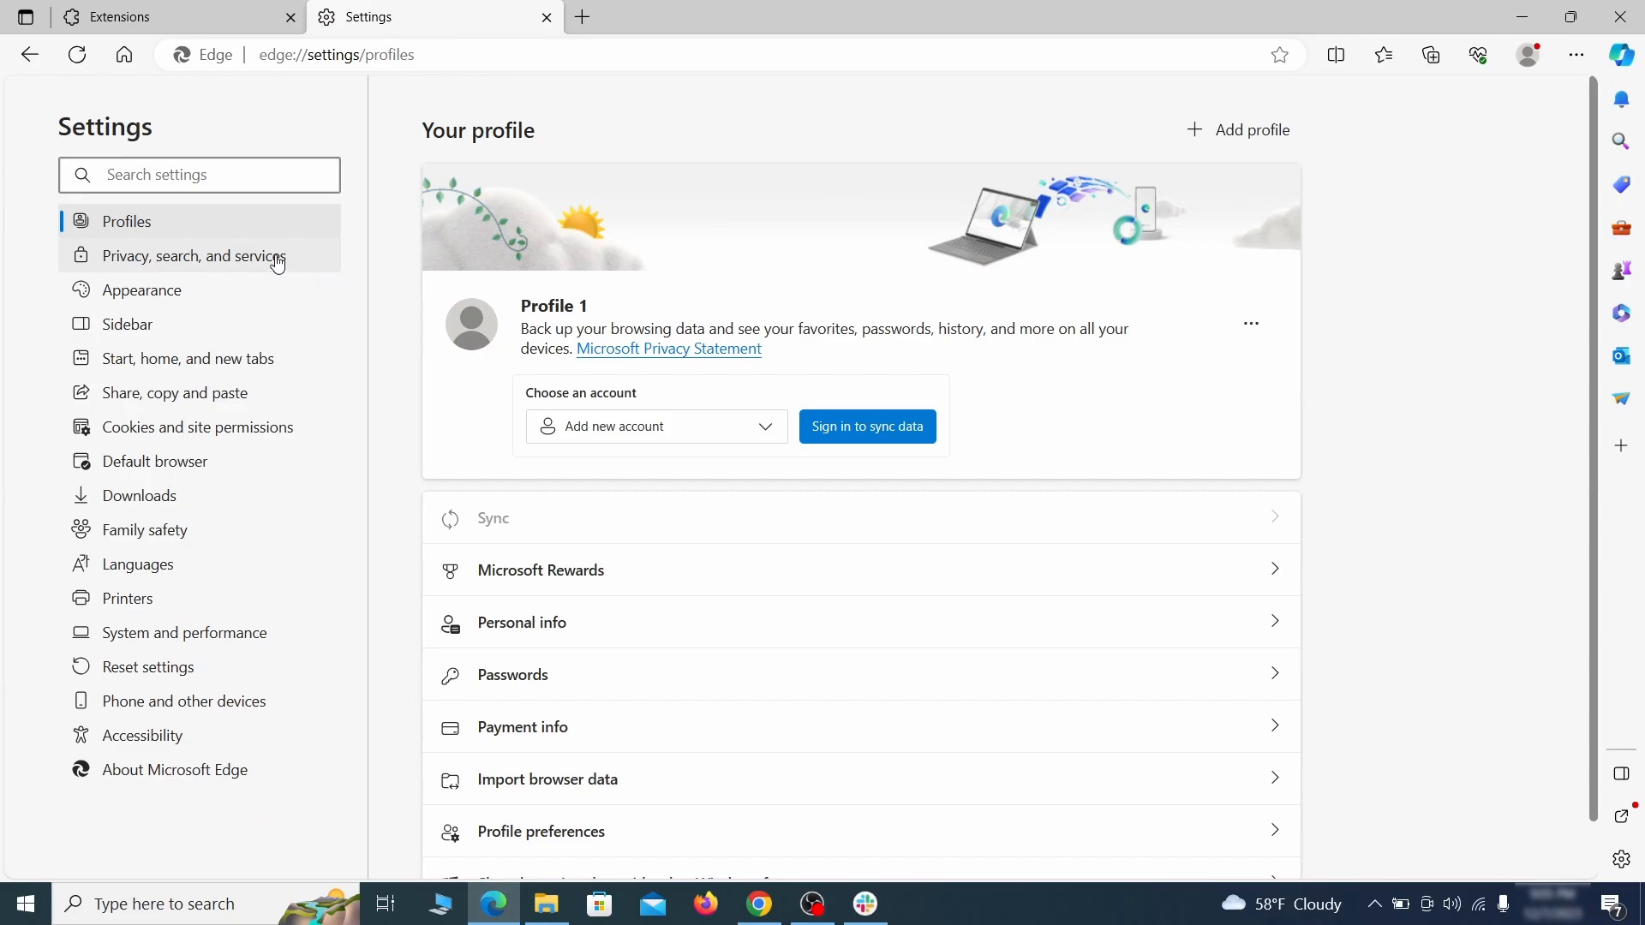
{"action": "left_click", "coordinate": [277, 263]}
{"action": "scroll", "coordinate": [888, 525], "scroll_direction": "down", "scroll_amount": 4}
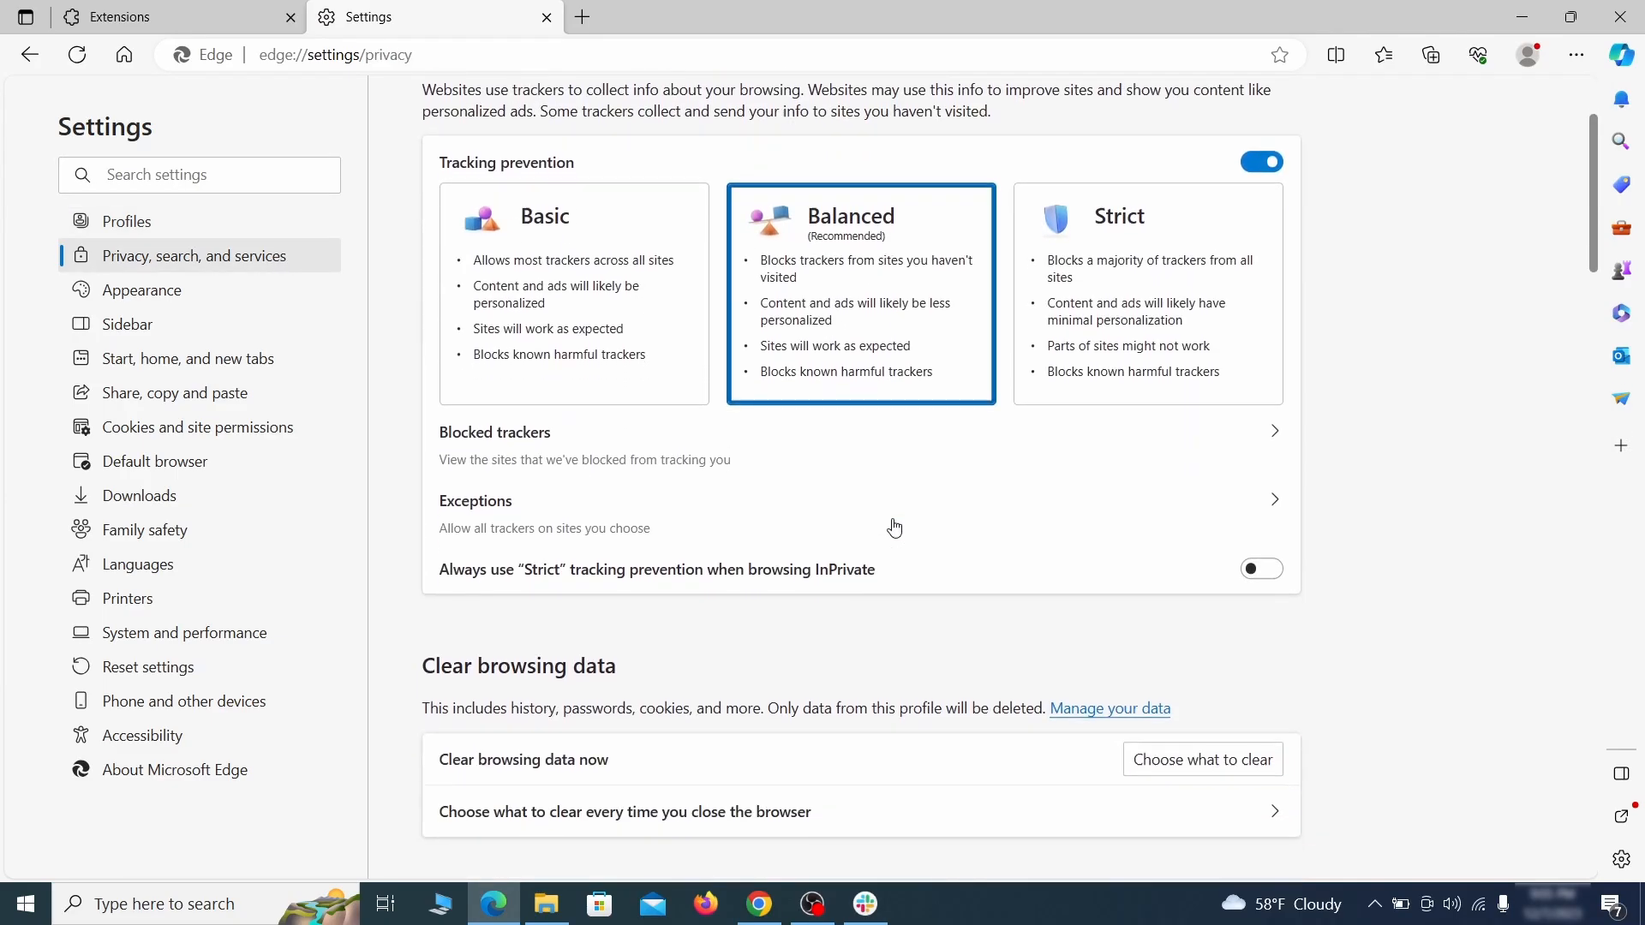
{"action": "left_click", "coordinate": [1232, 598]}
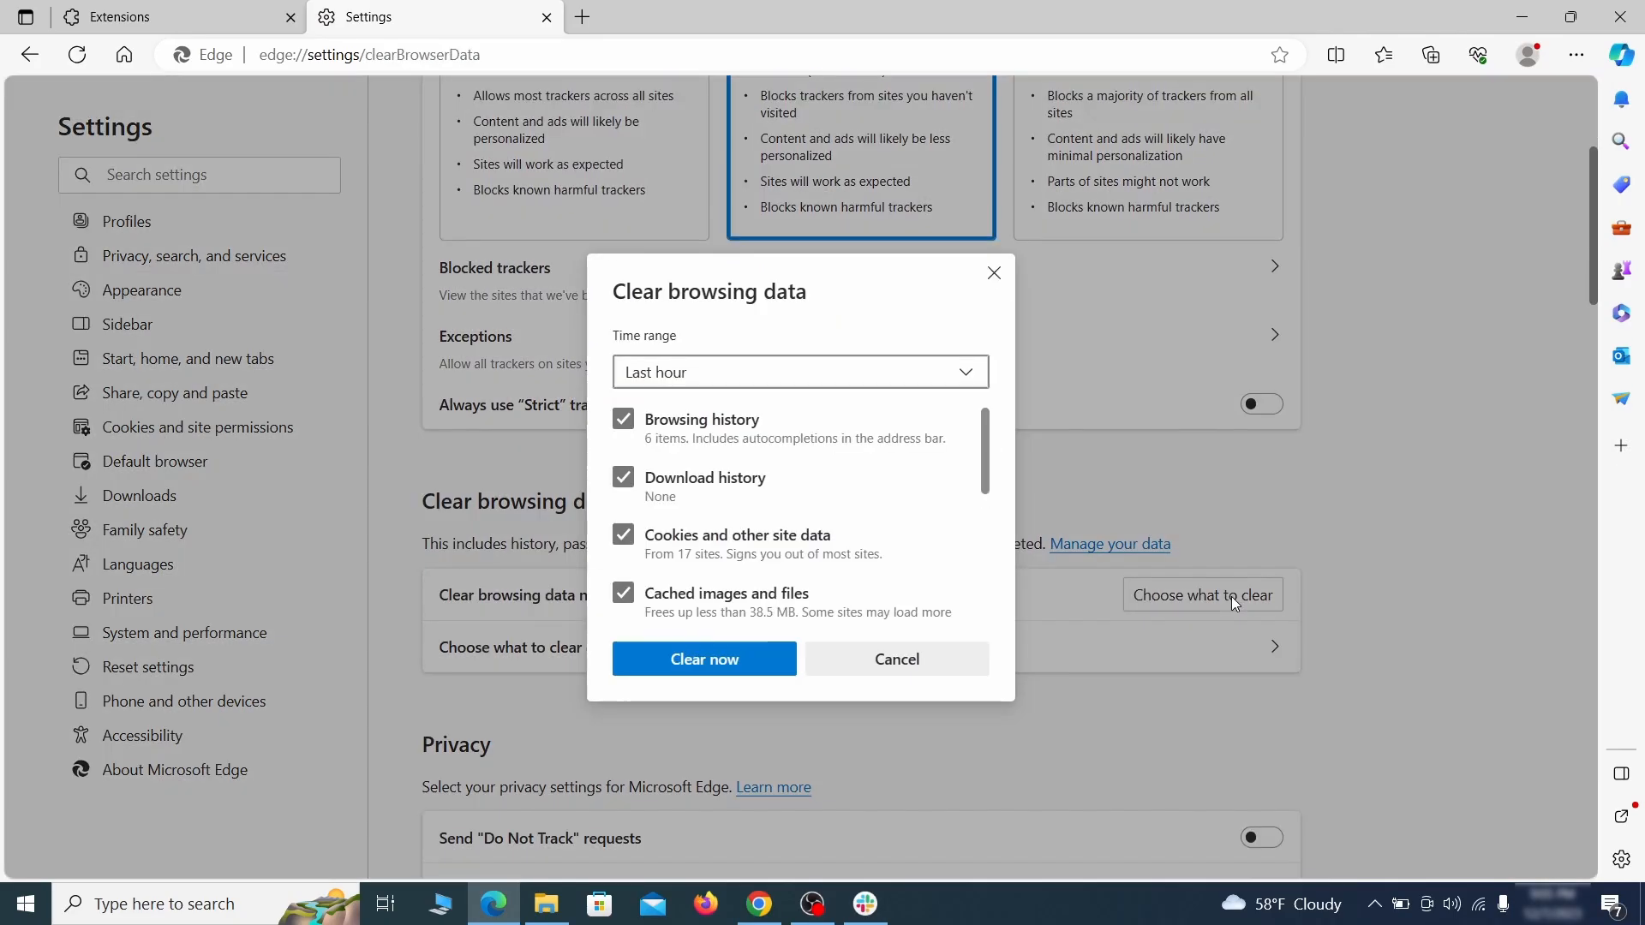
{"action": "scroll", "coordinate": [658, 417], "scroll_direction": "down", "scroll_amount": 5}
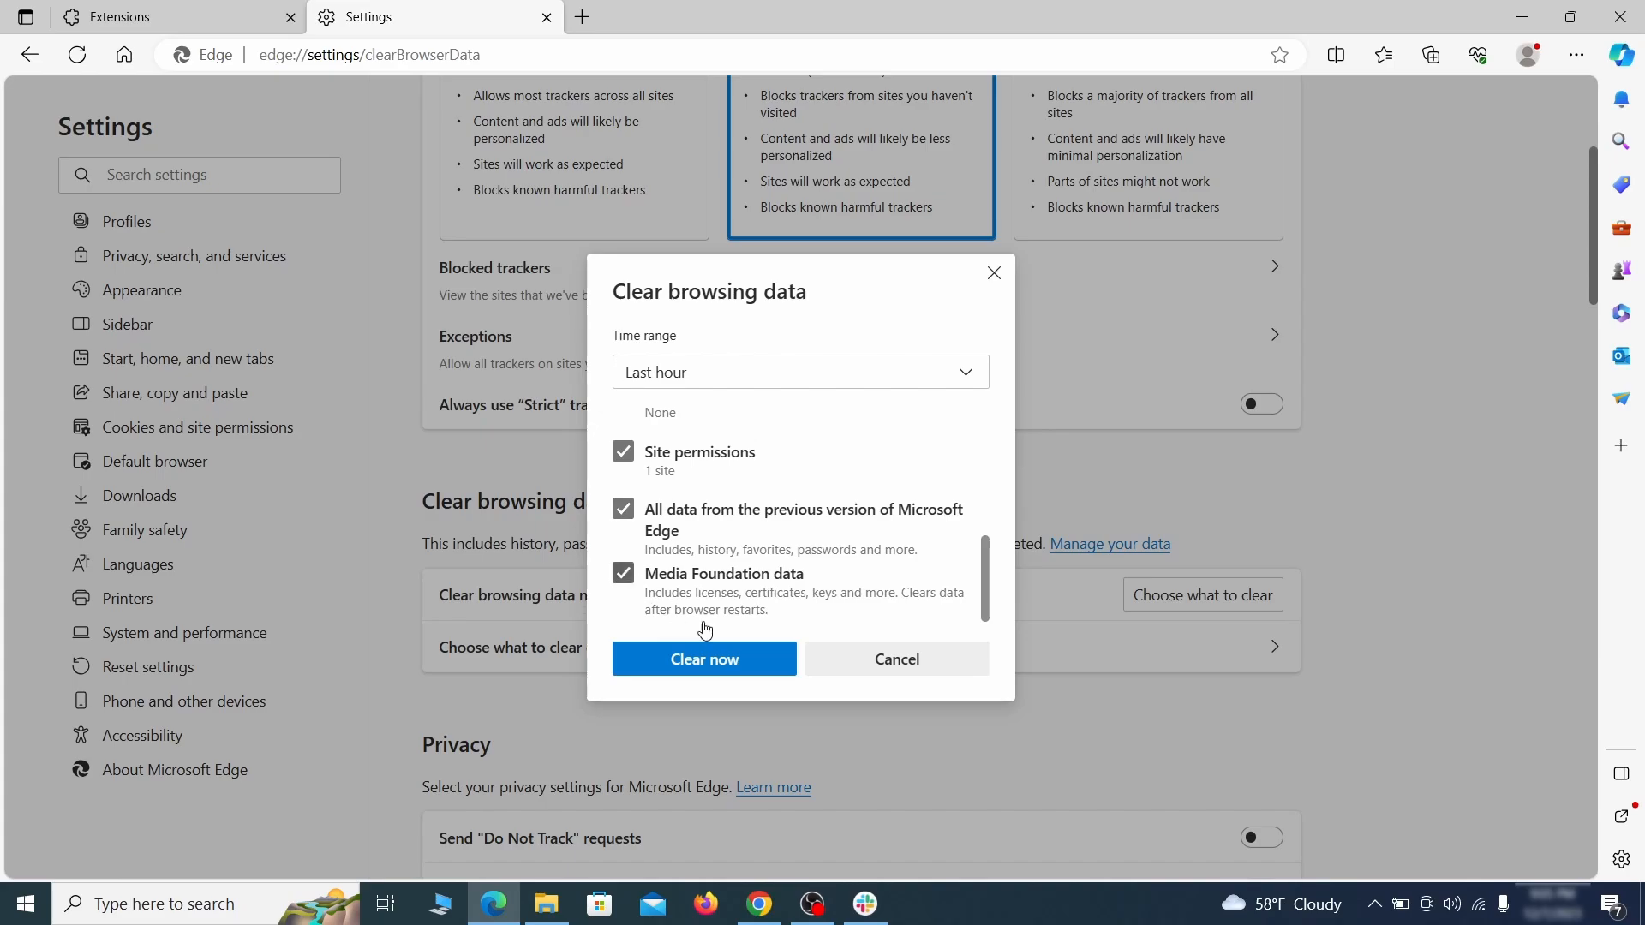
{"action": "left_click", "coordinate": [771, 668]}
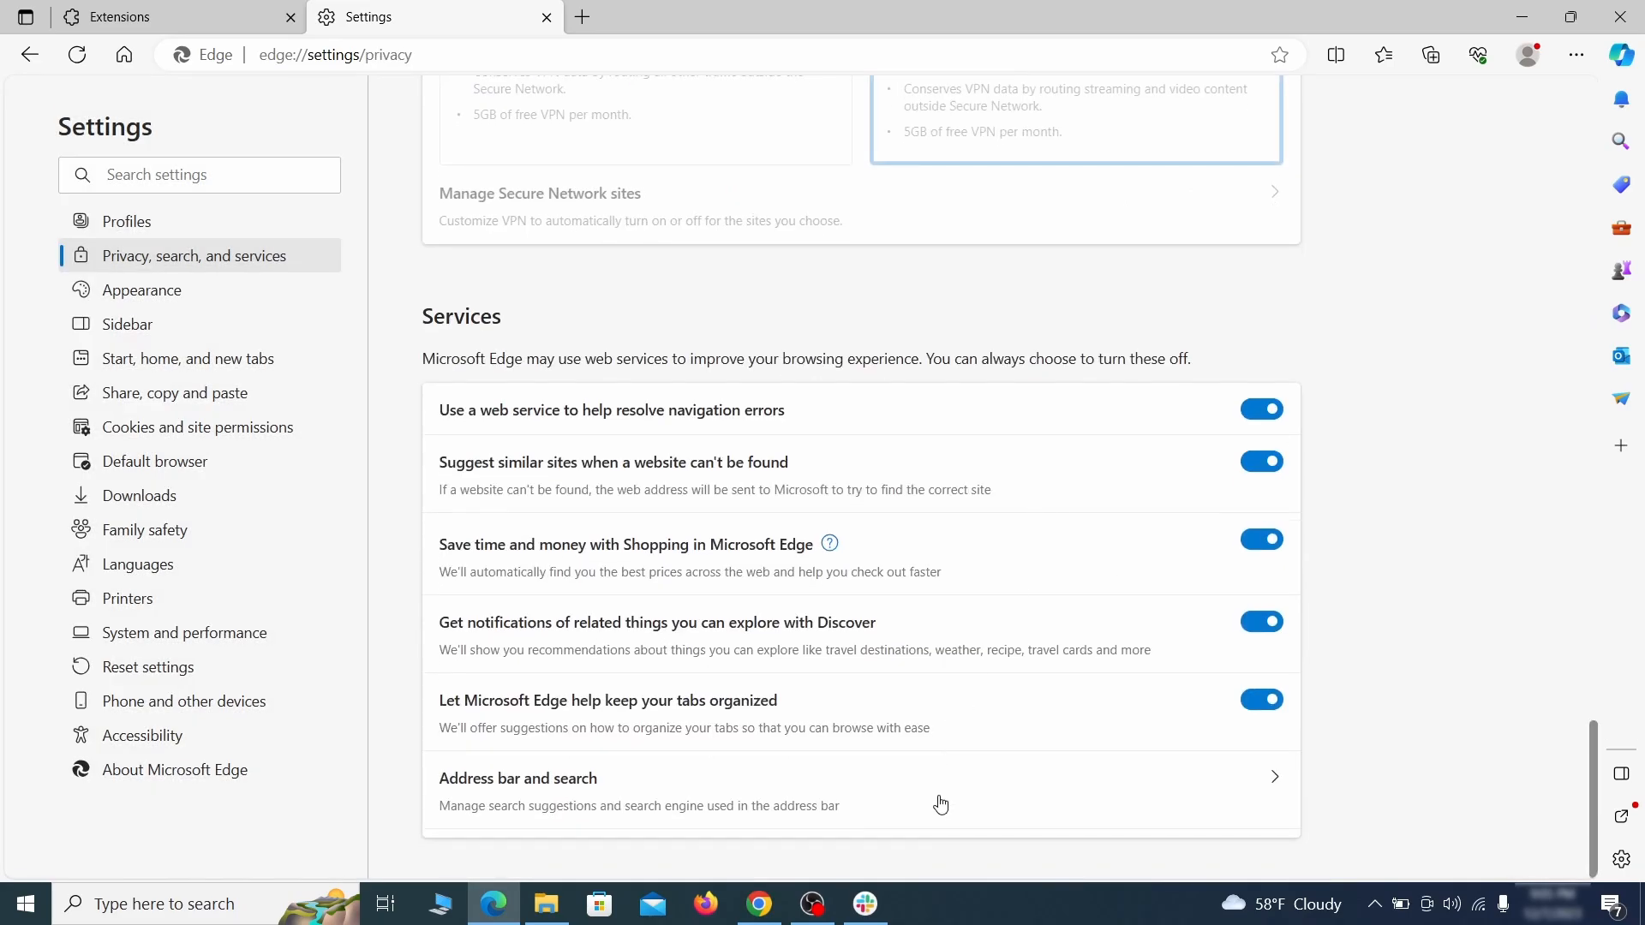
- Set Google as the search engine used in Edge's address bar
{"action": "left_click", "coordinate": [940, 804]}
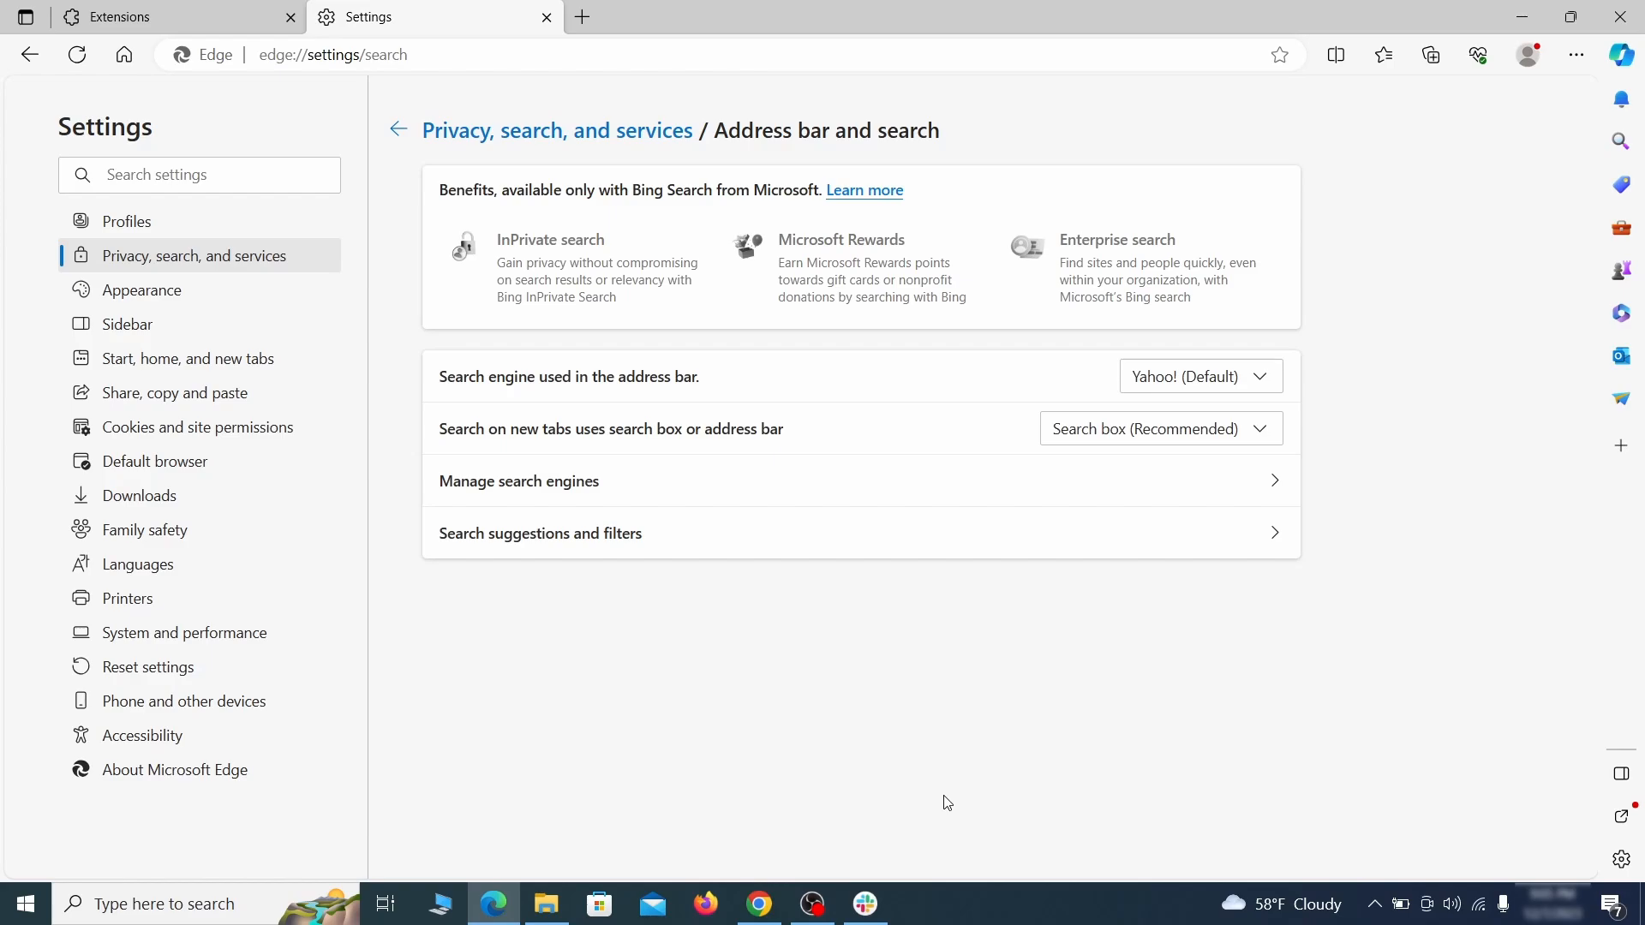
{"action": "left_click", "coordinate": [1266, 380]}
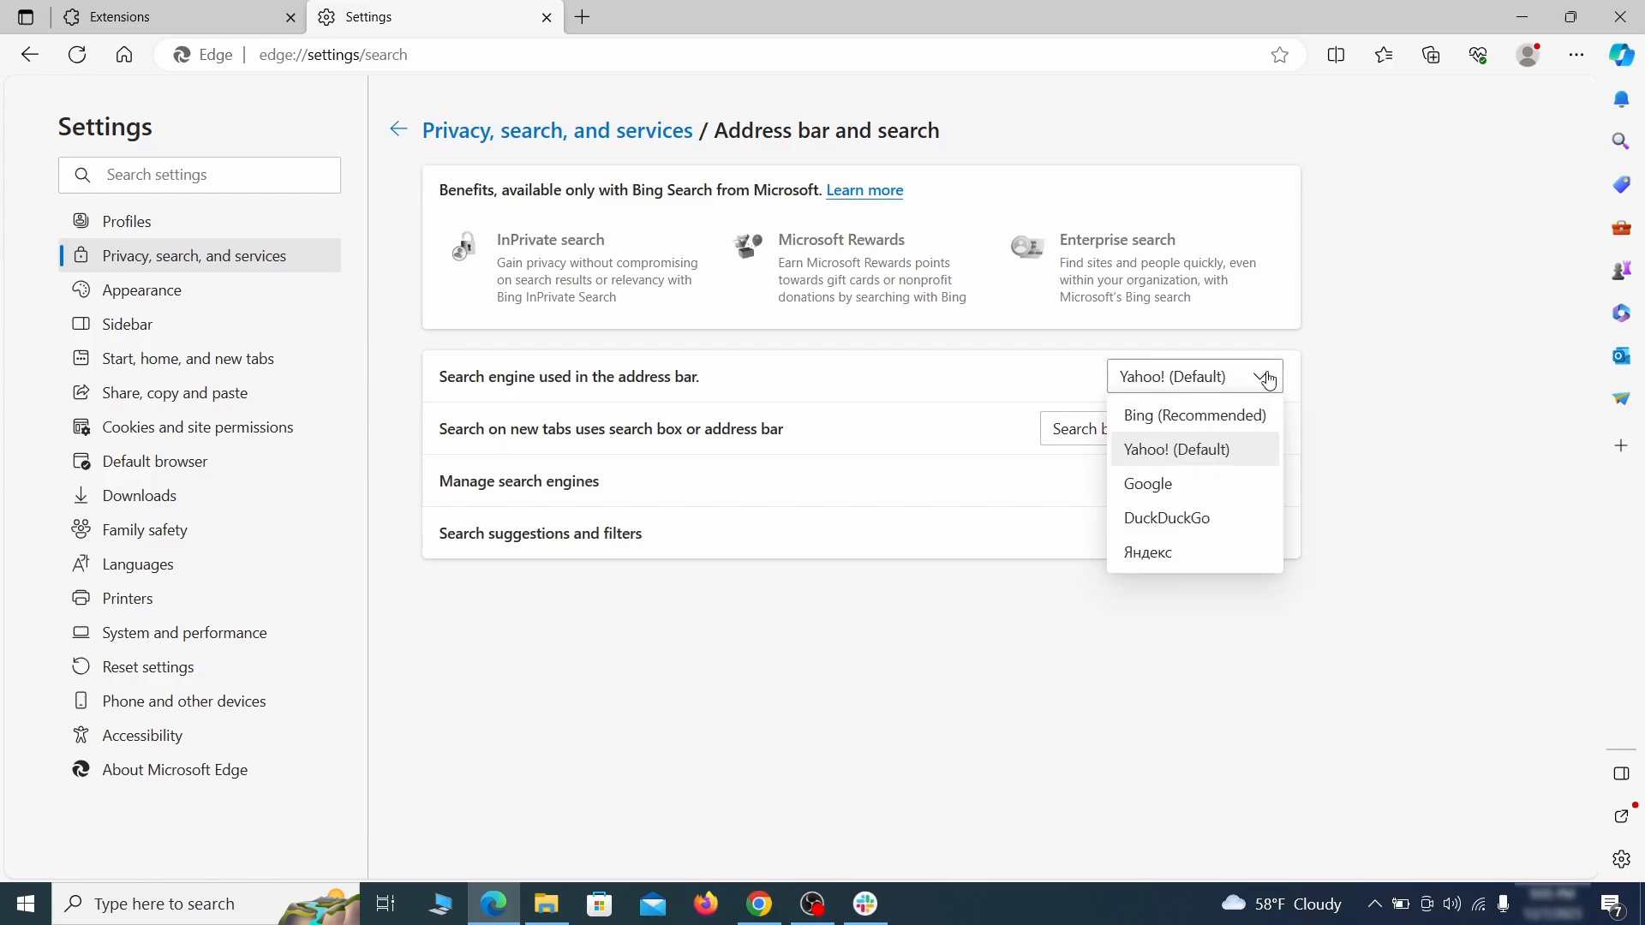
{"action": "left_click", "coordinate": [1217, 482]}
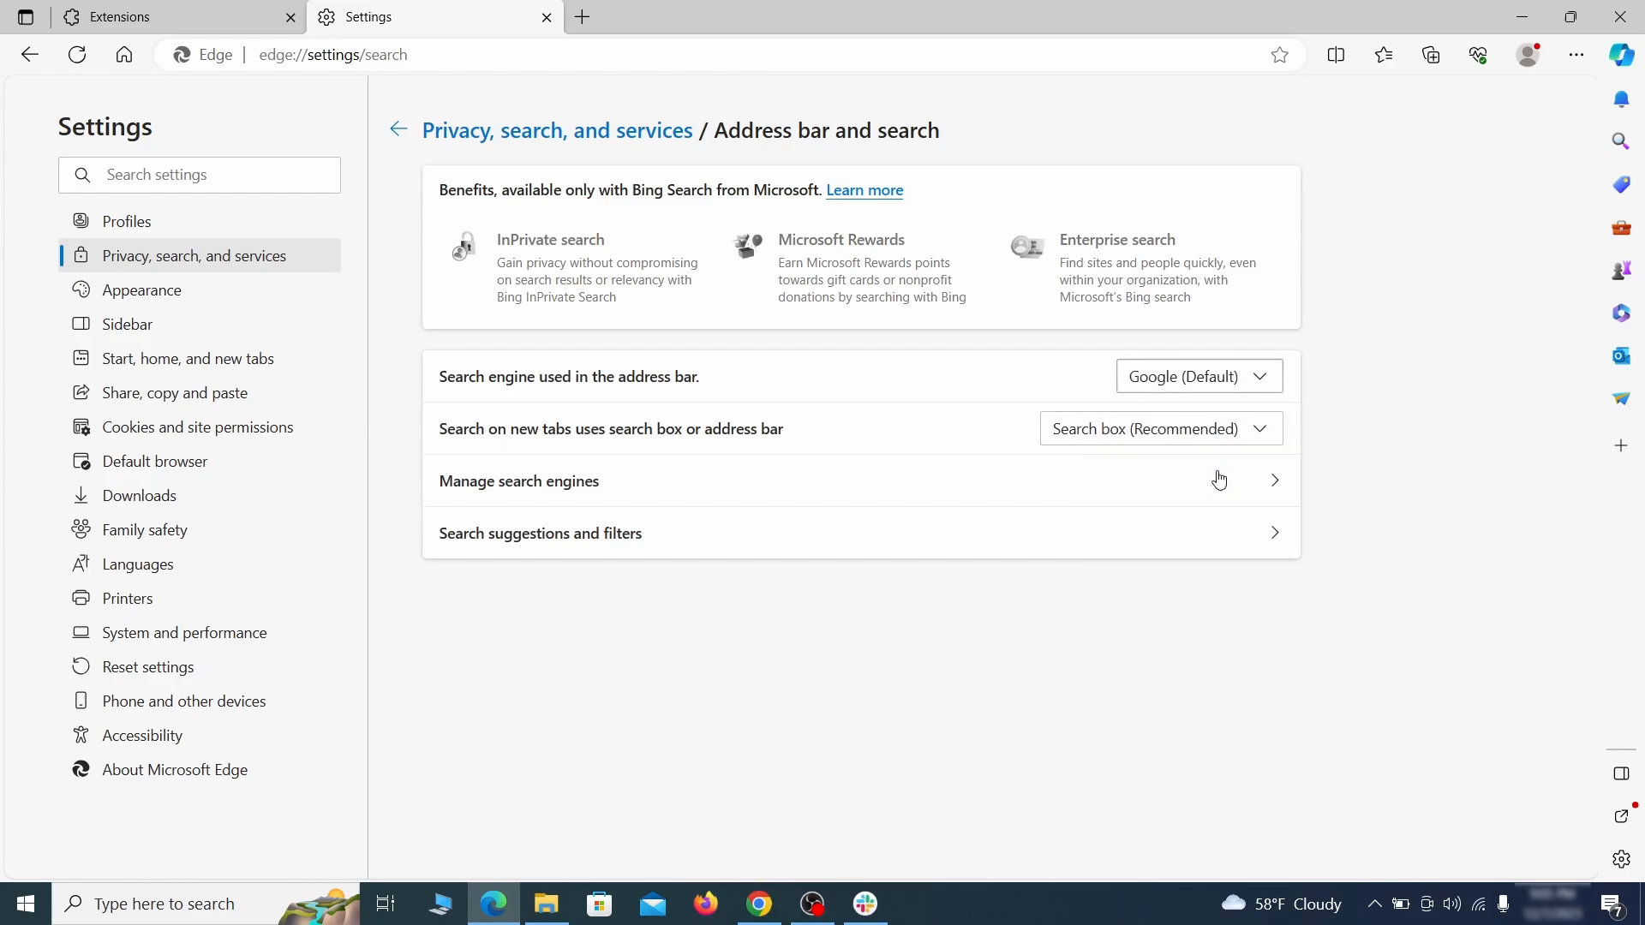
- Remove ExampleRougeURL.com from Edge's list of address bar search engines
{"action": "left_click", "coordinate": [634, 495]}
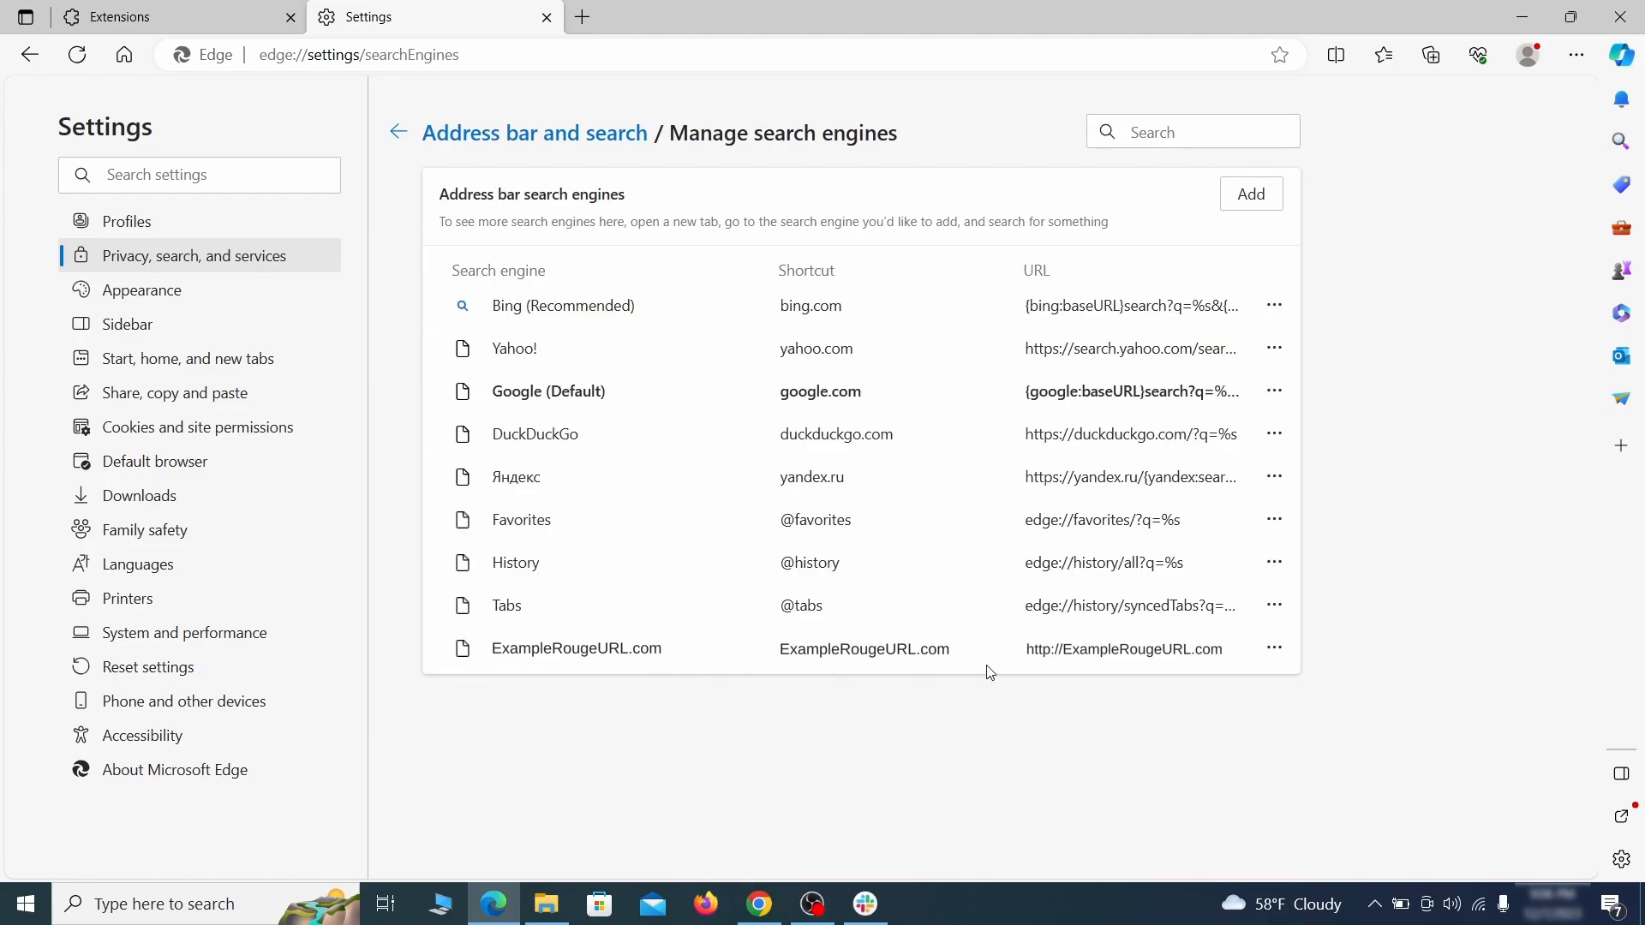
{"action": "left_click", "coordinate": [1275, 650]}
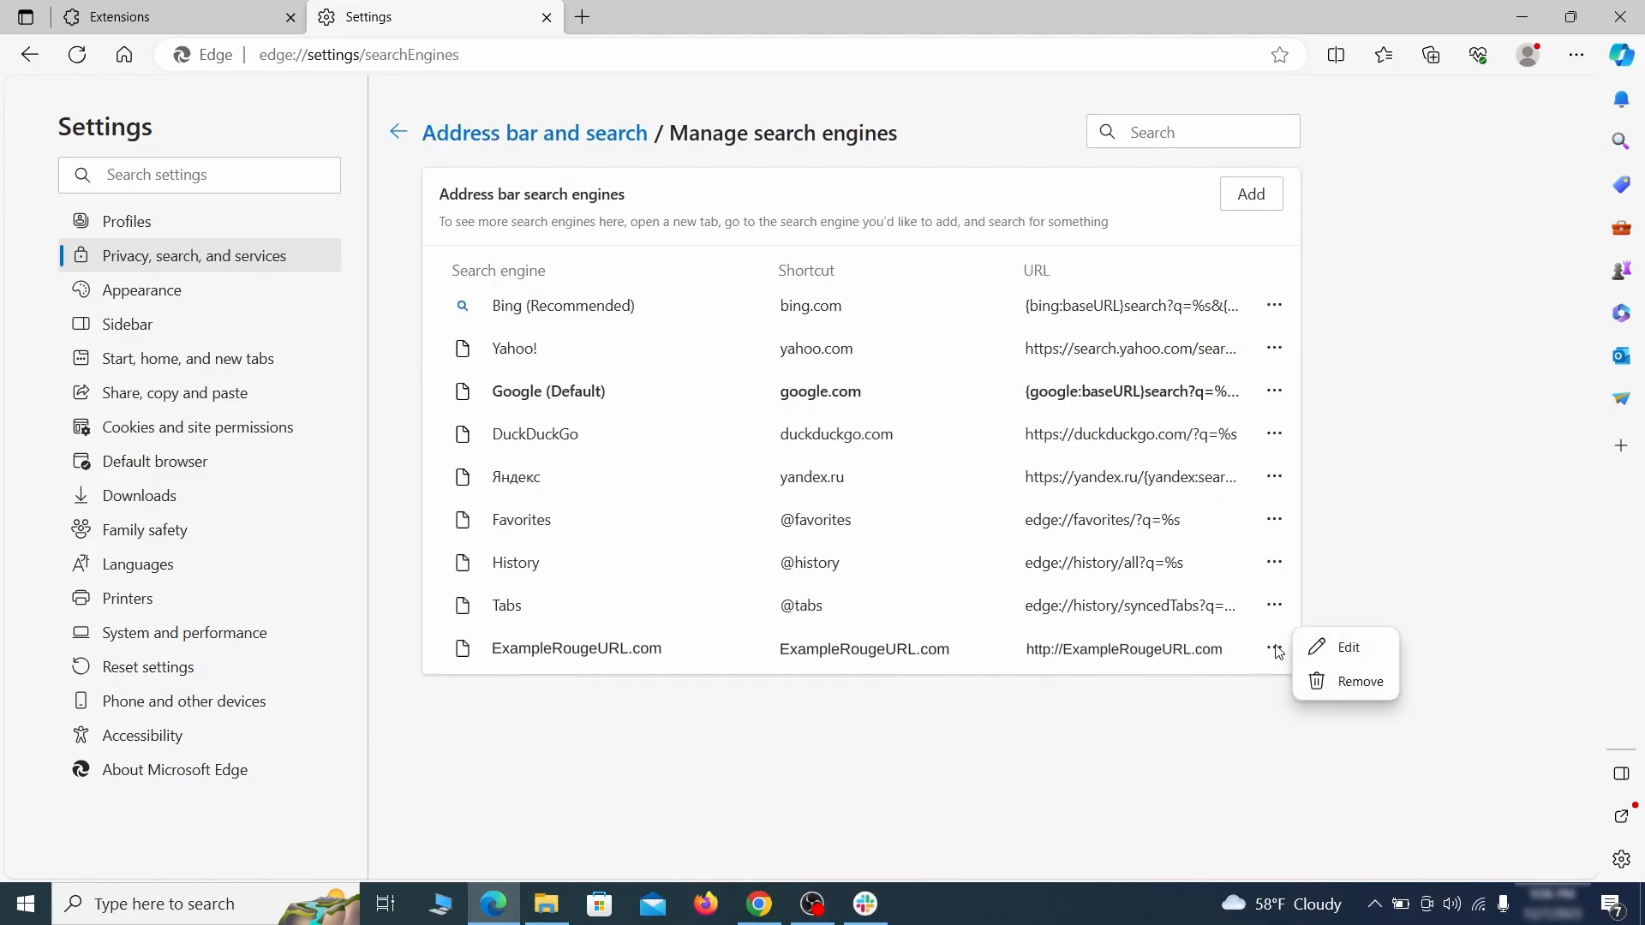
{"action": "left_click", "coordinate": [1365, 682]}
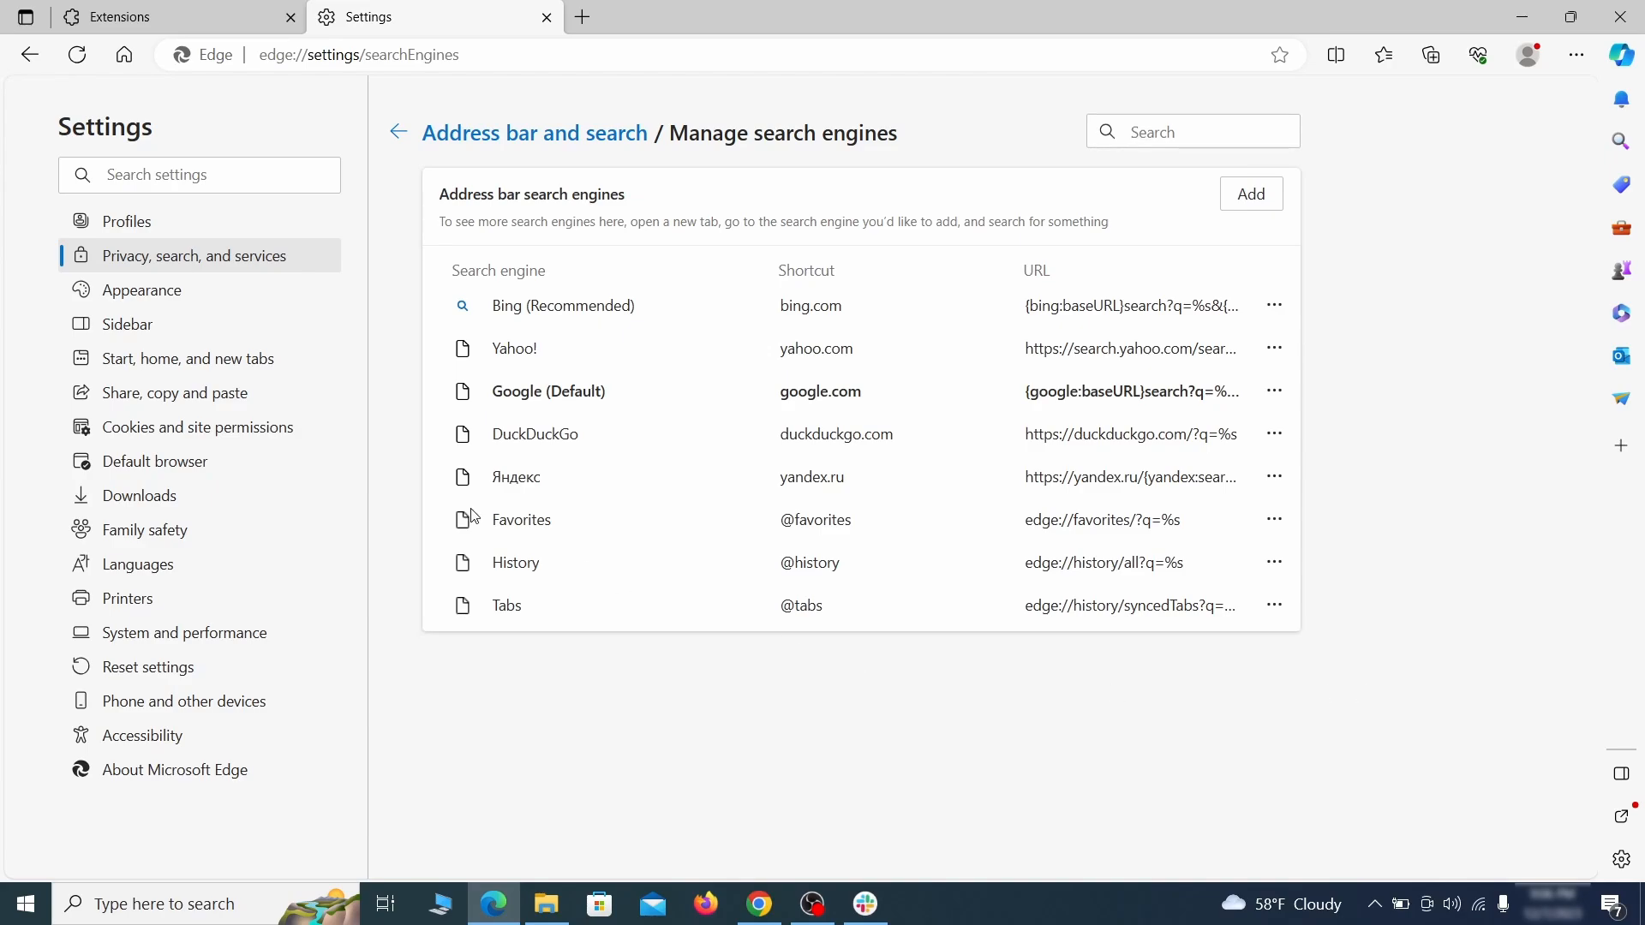
- Delete ExampleRougeURL.com from the pages that open when Edge starts
{"action": "left_click", "coordinate": [206, 358]}
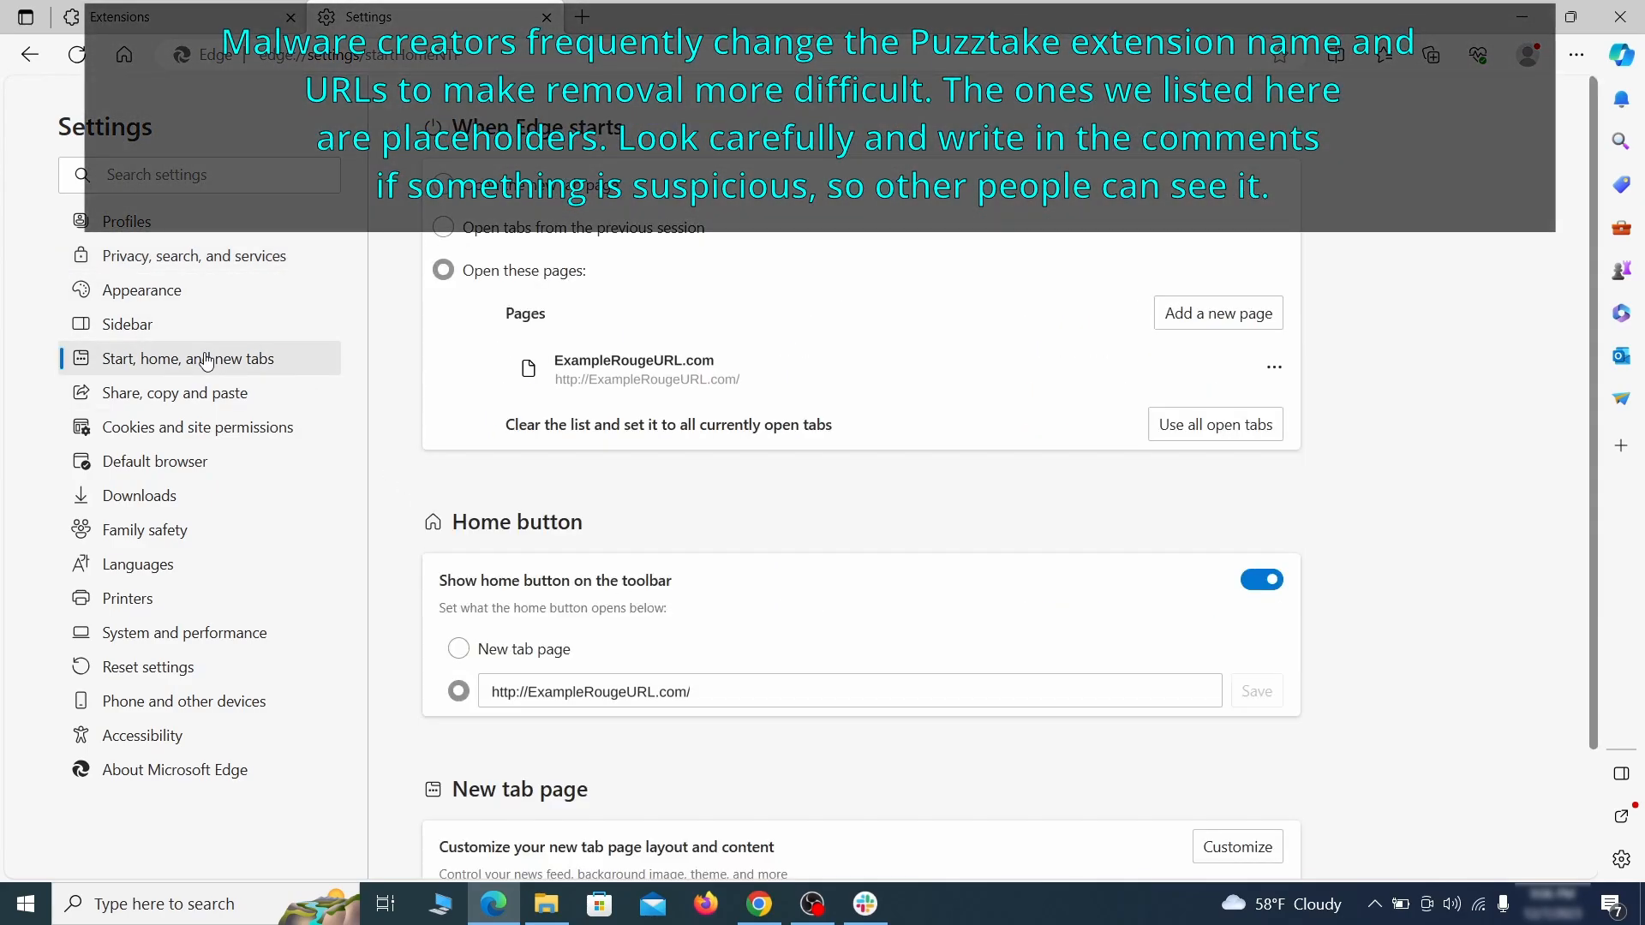
{"action": "left_click", "coordinate": [1274, 377]}
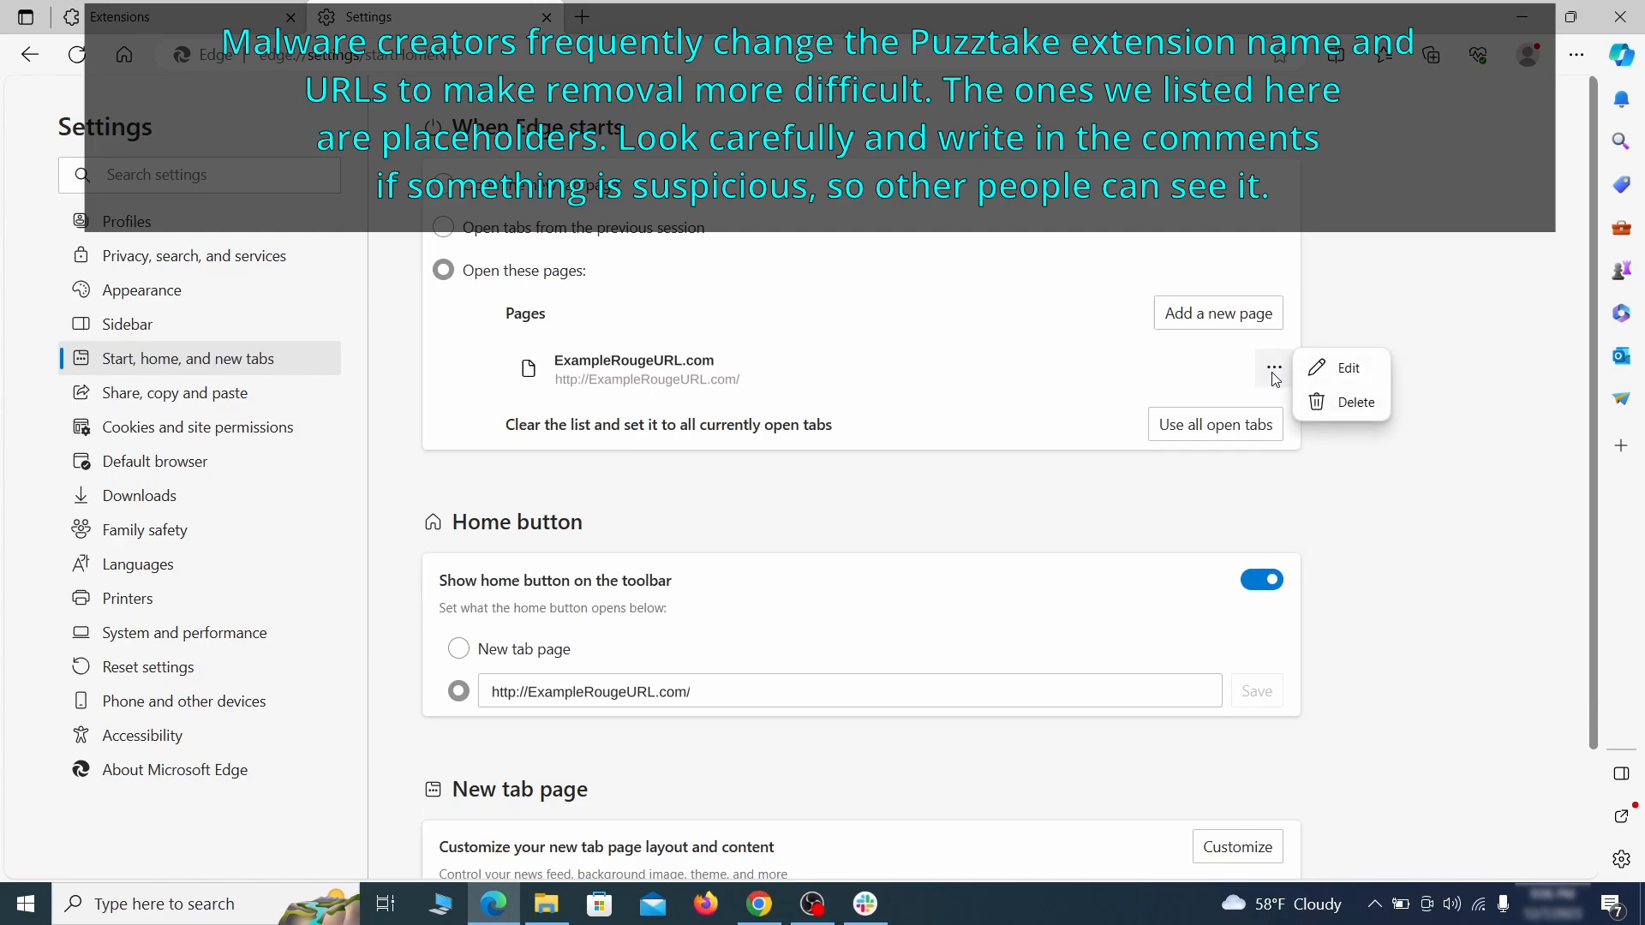
{"action": "left_click", "coordinate": [1342, 403]}
- Clear the custom home button URL and set the home button to open the new tab page
{"action": "left_click", "coordinate": [734, 608]}
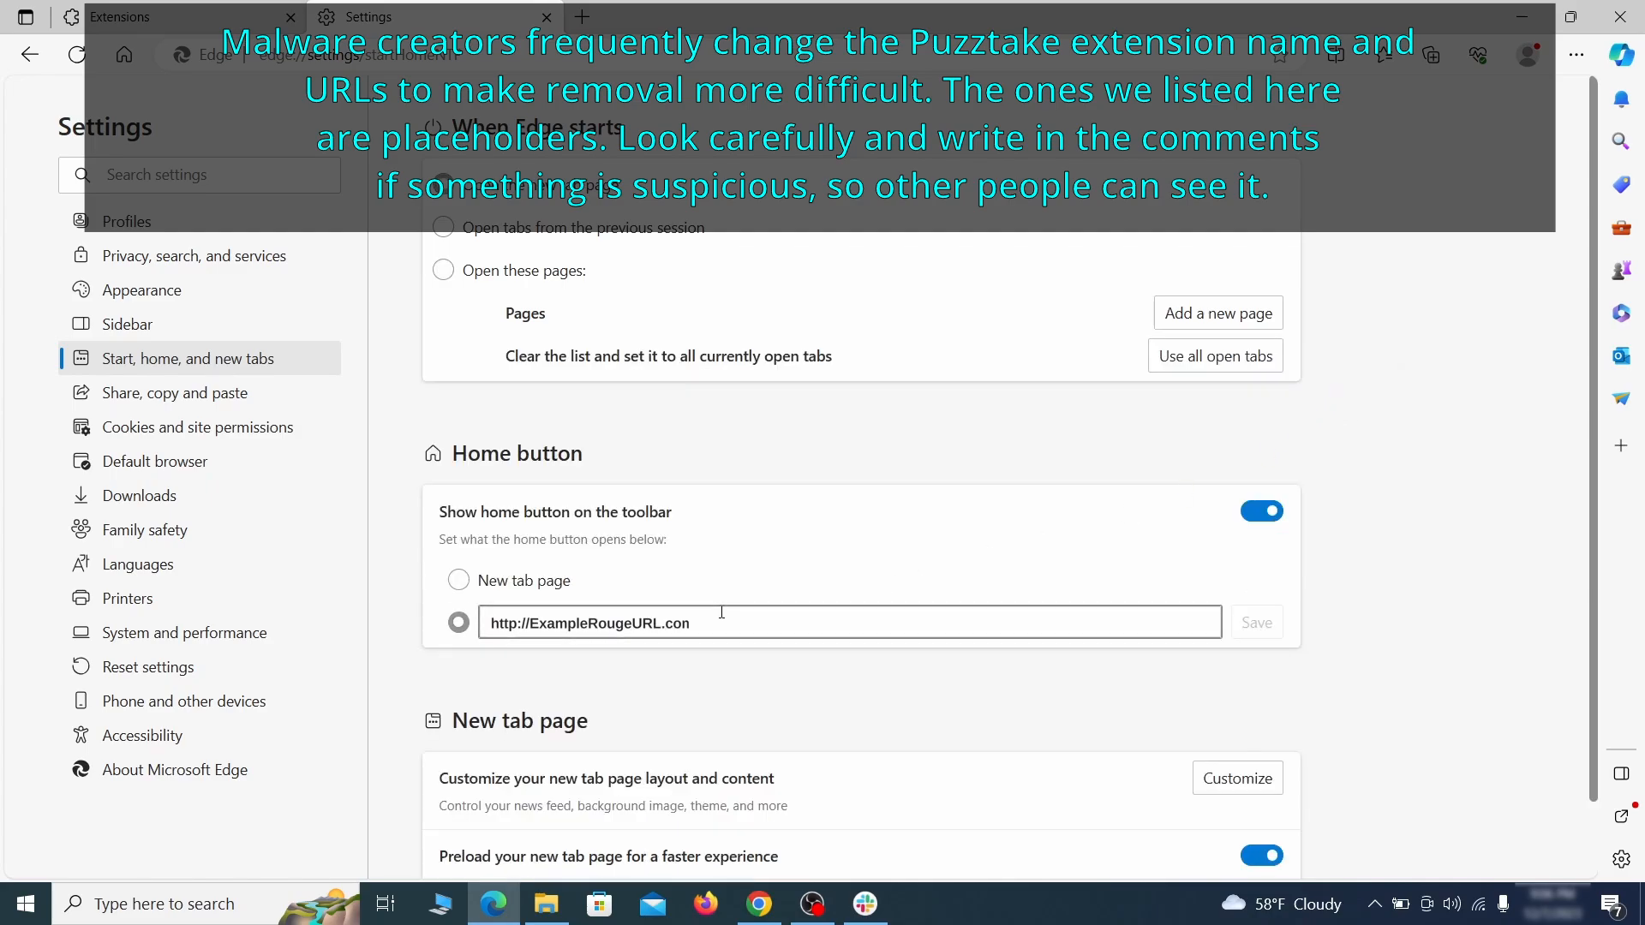
{"action": "key", "text": "ctrl+a"}
{"action": "key", "text": "BackSpace"}
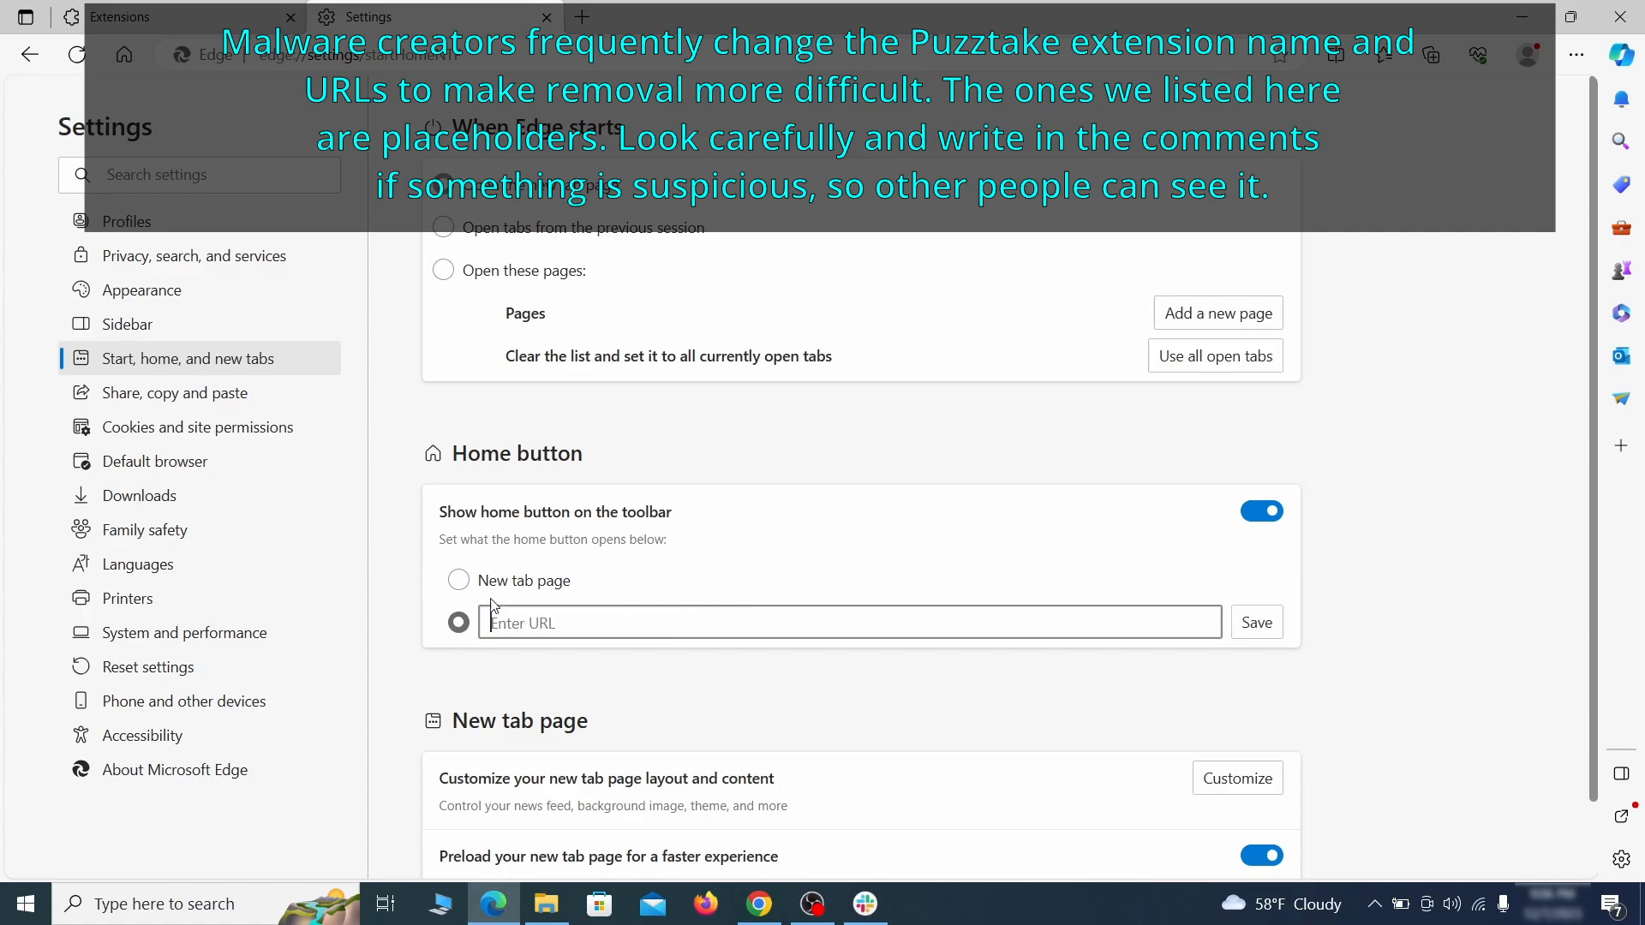
{"action": "left_click", "coordinate": [458, 581]}
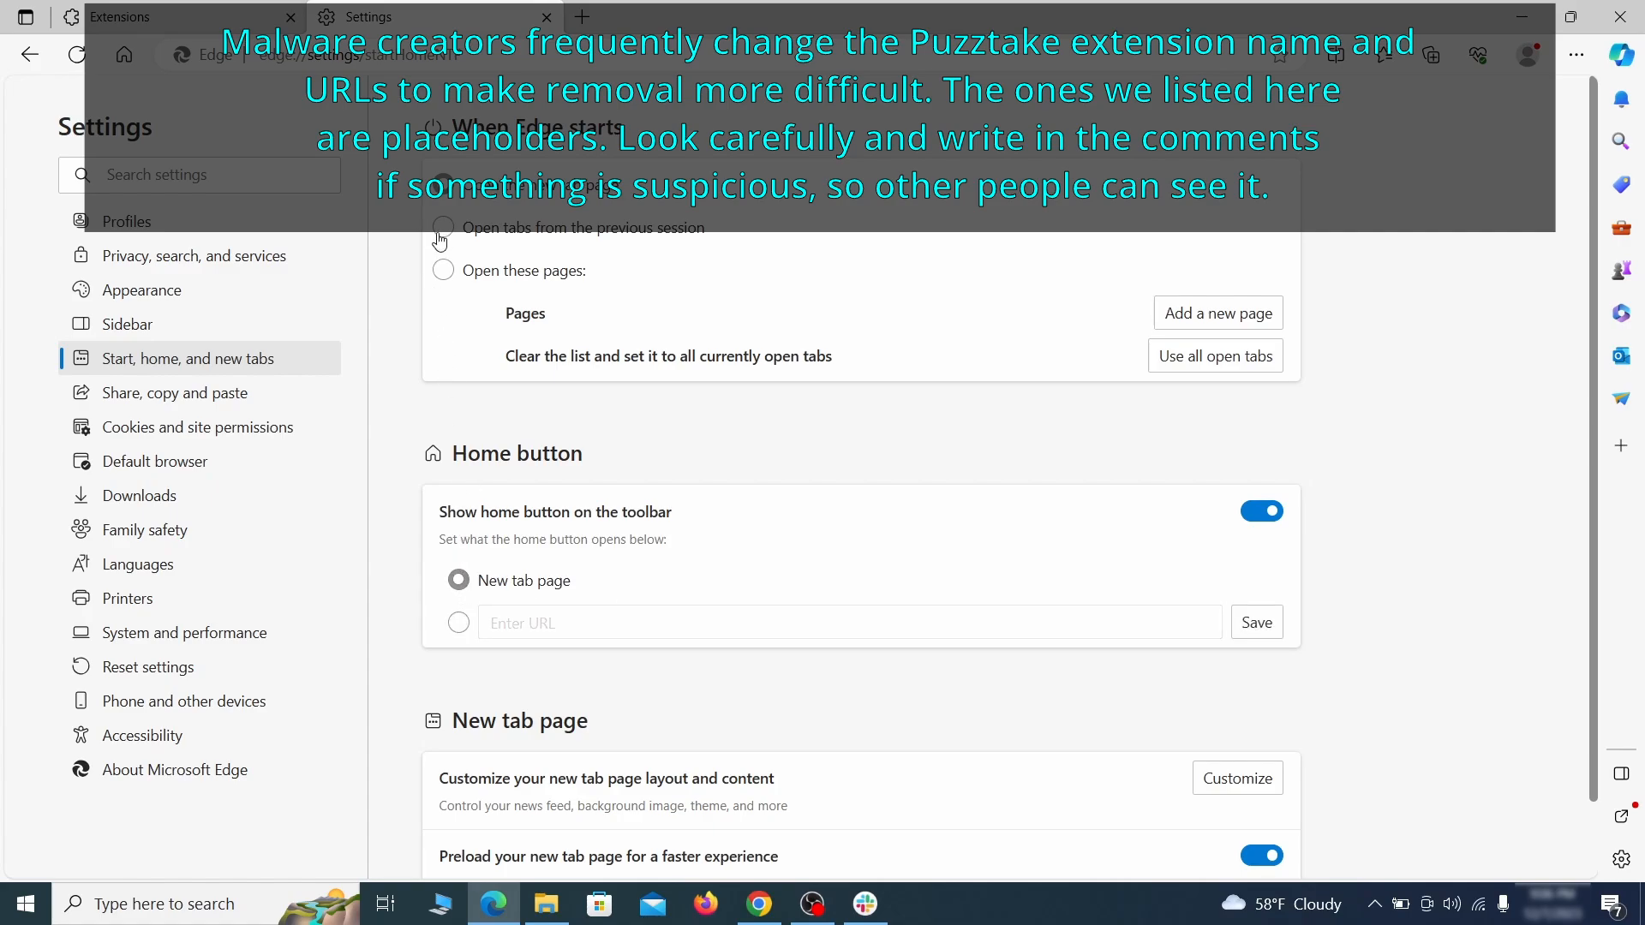
- Remove ExampleRougeURL.com from the sites allowed to send notifications in Edge's site permissions
{"action": "left_click", "coordinate": [297, 429]}
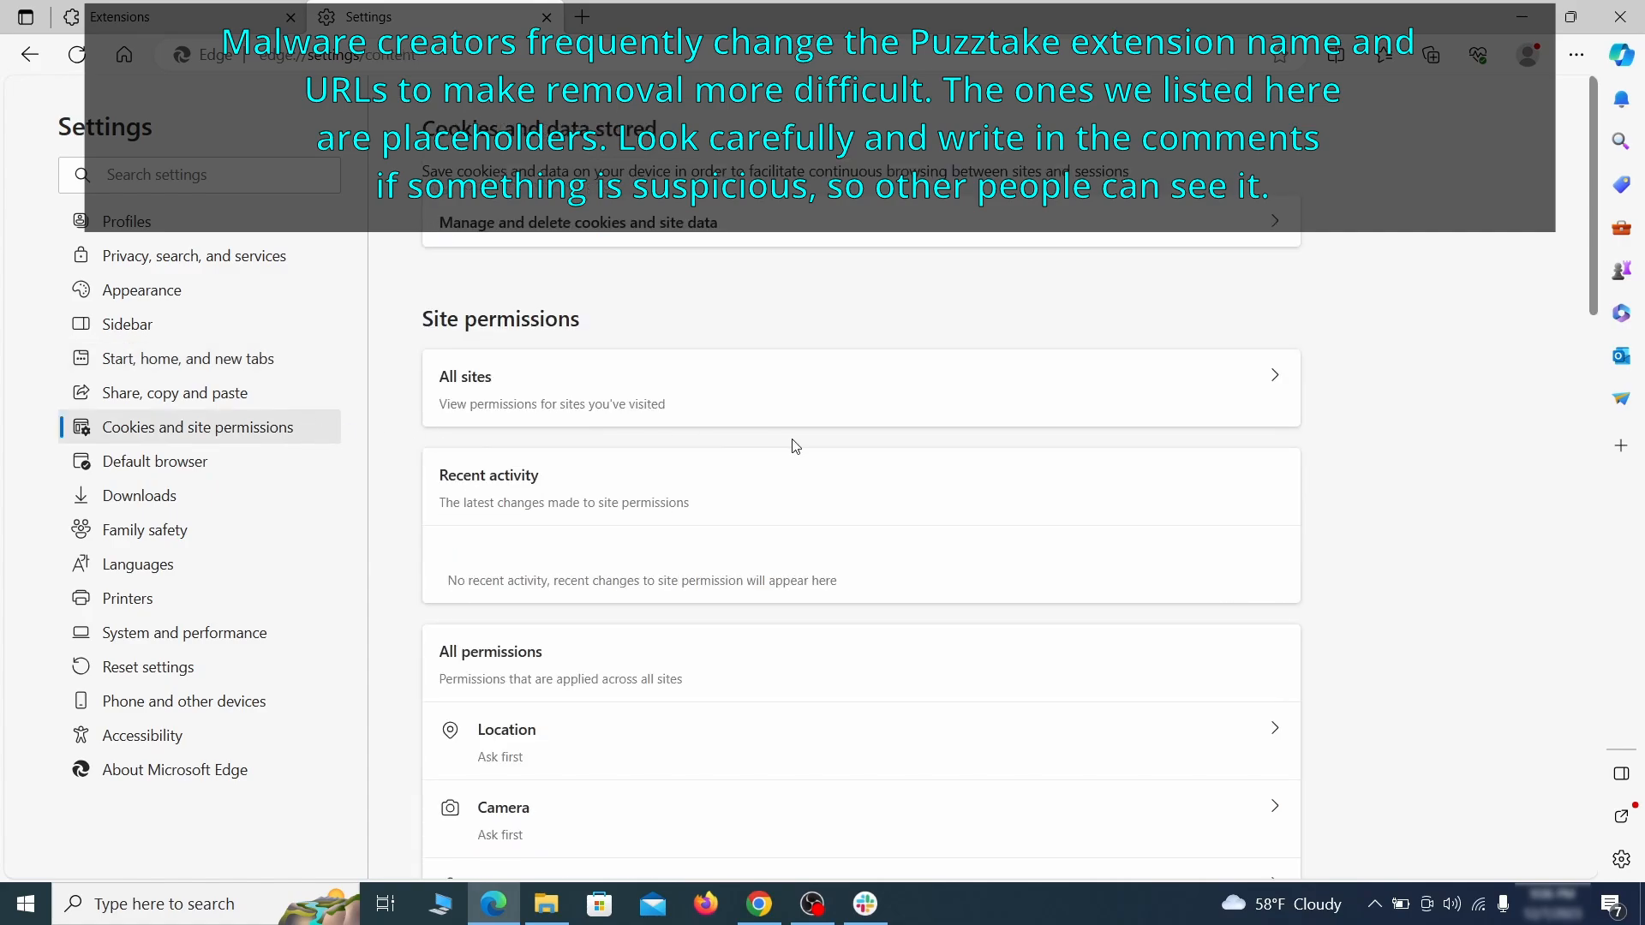
{"action": "scroll", "coordinate": [795, 445], "scroll_direction": "down", "scroll_amount": 5}
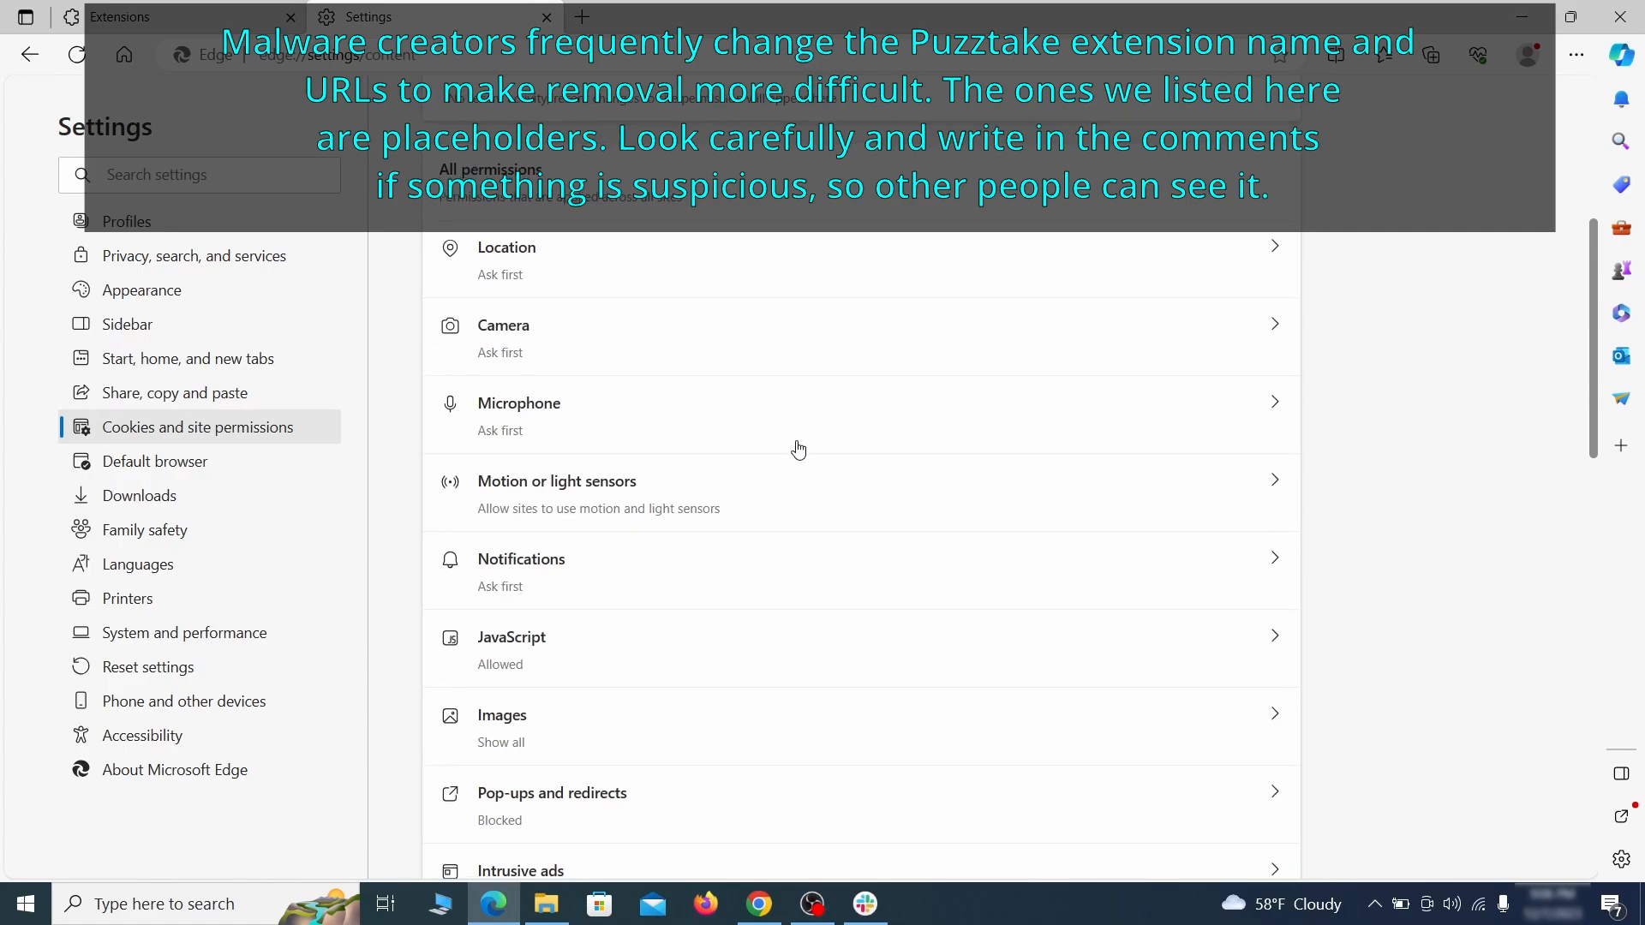
{"action": "scroll", "coordinate": [798, 450], "scroll_direction": "down", "scroll_amount": 1}
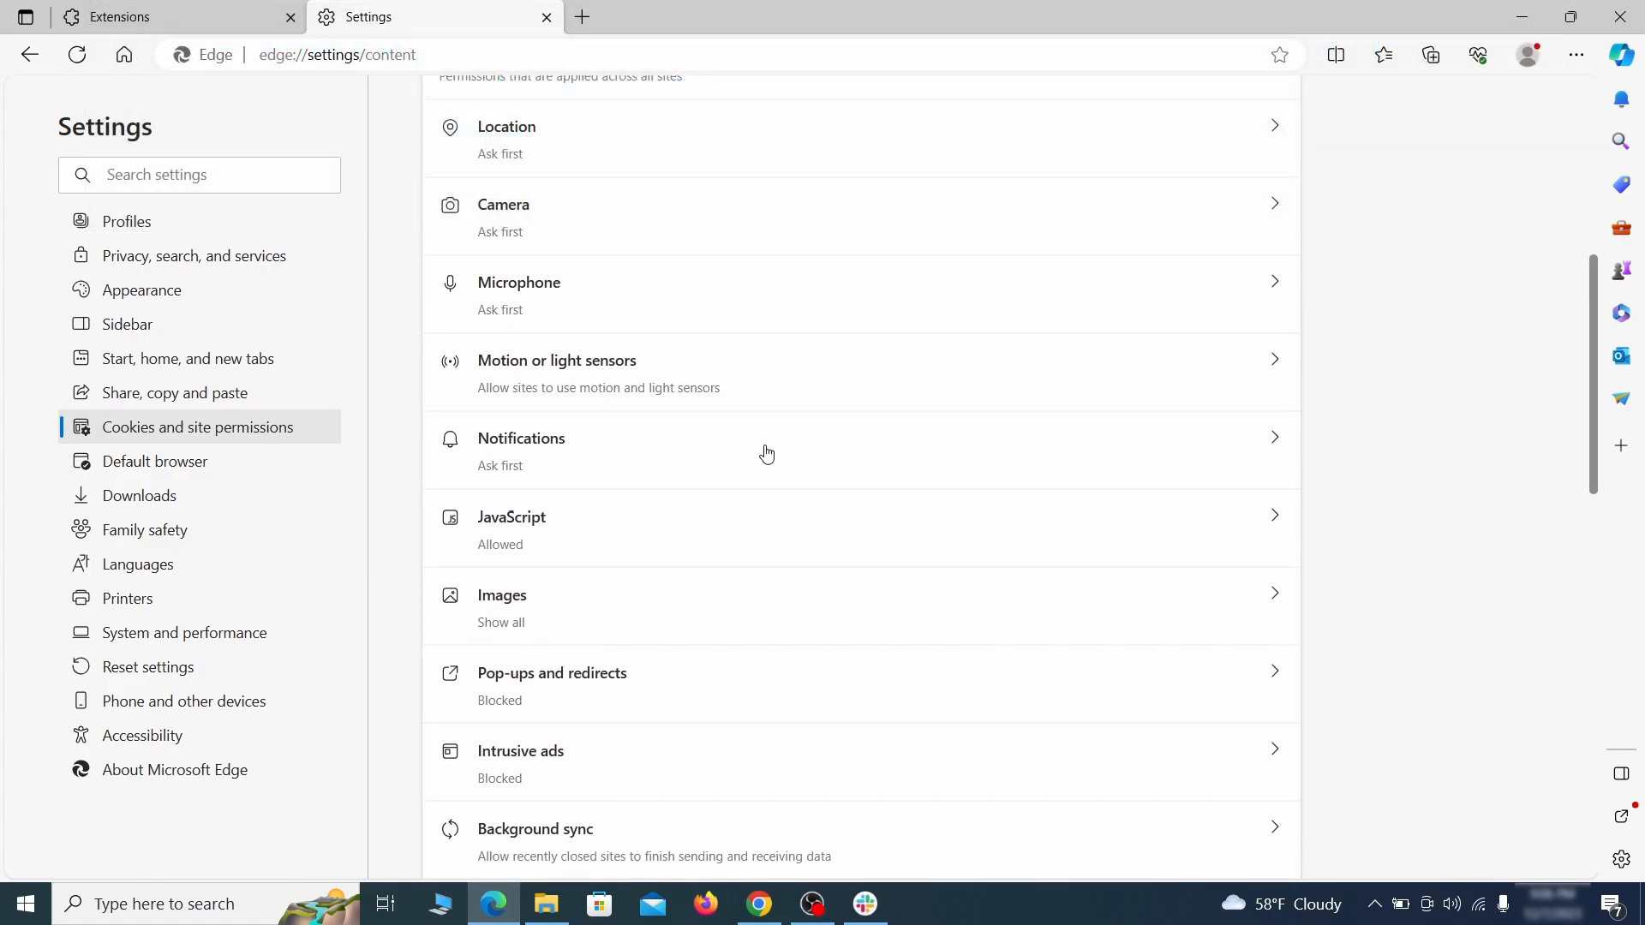
{"action": "left_click", "coordinate": [767, 455]}
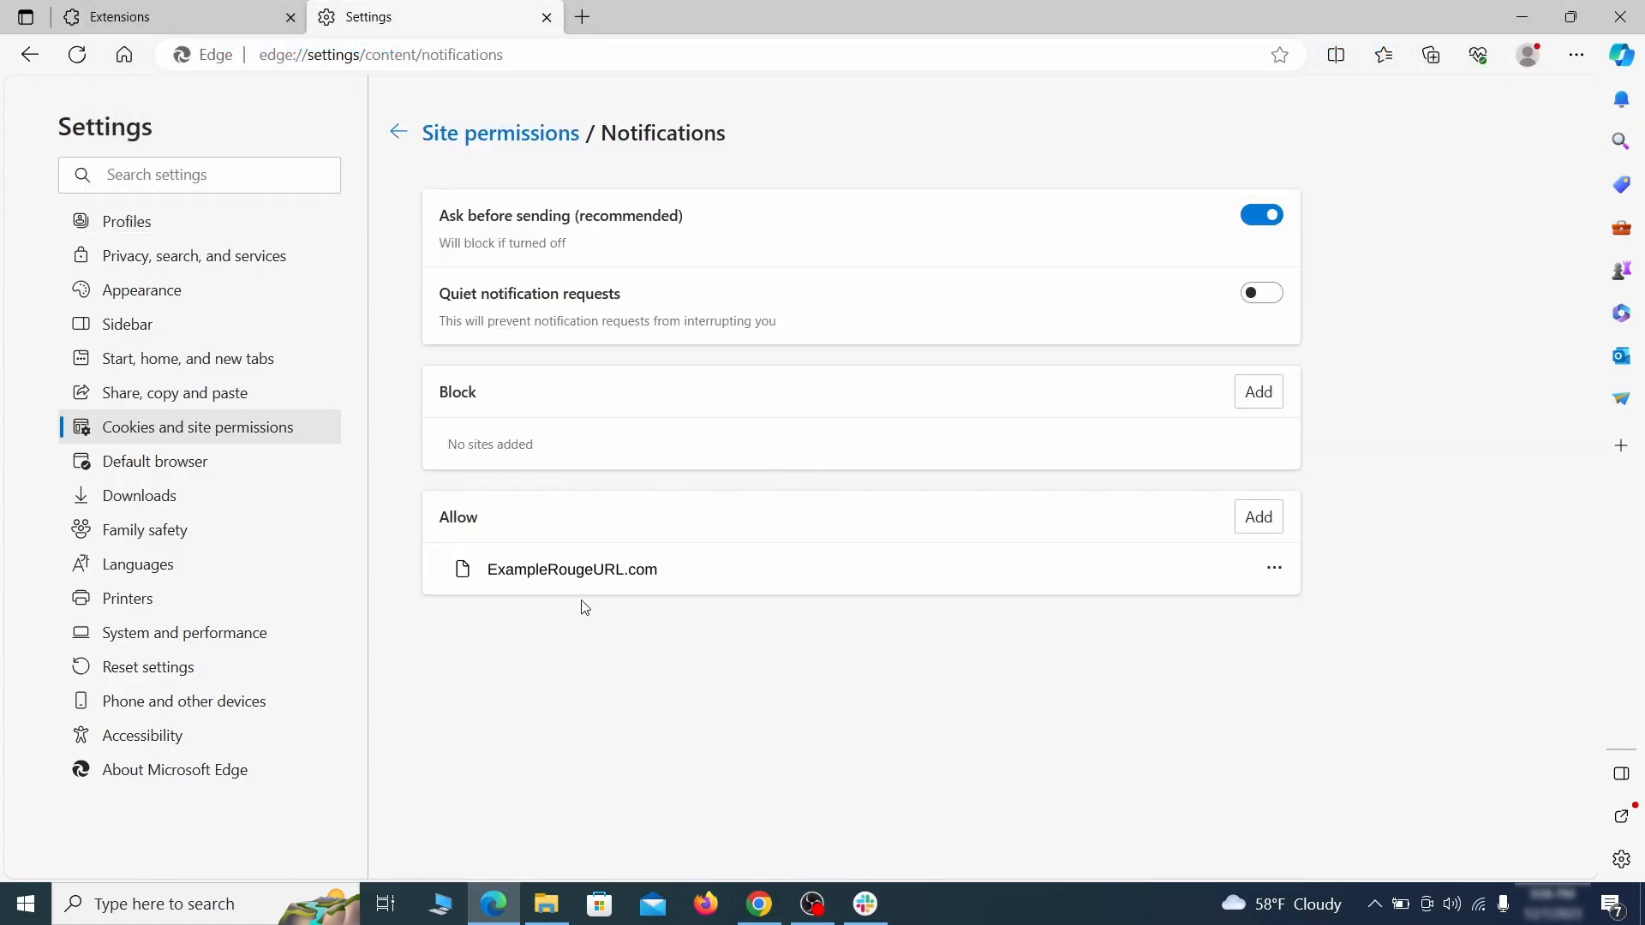
{"action": "left_click", "coordinate": [1274, 568]}
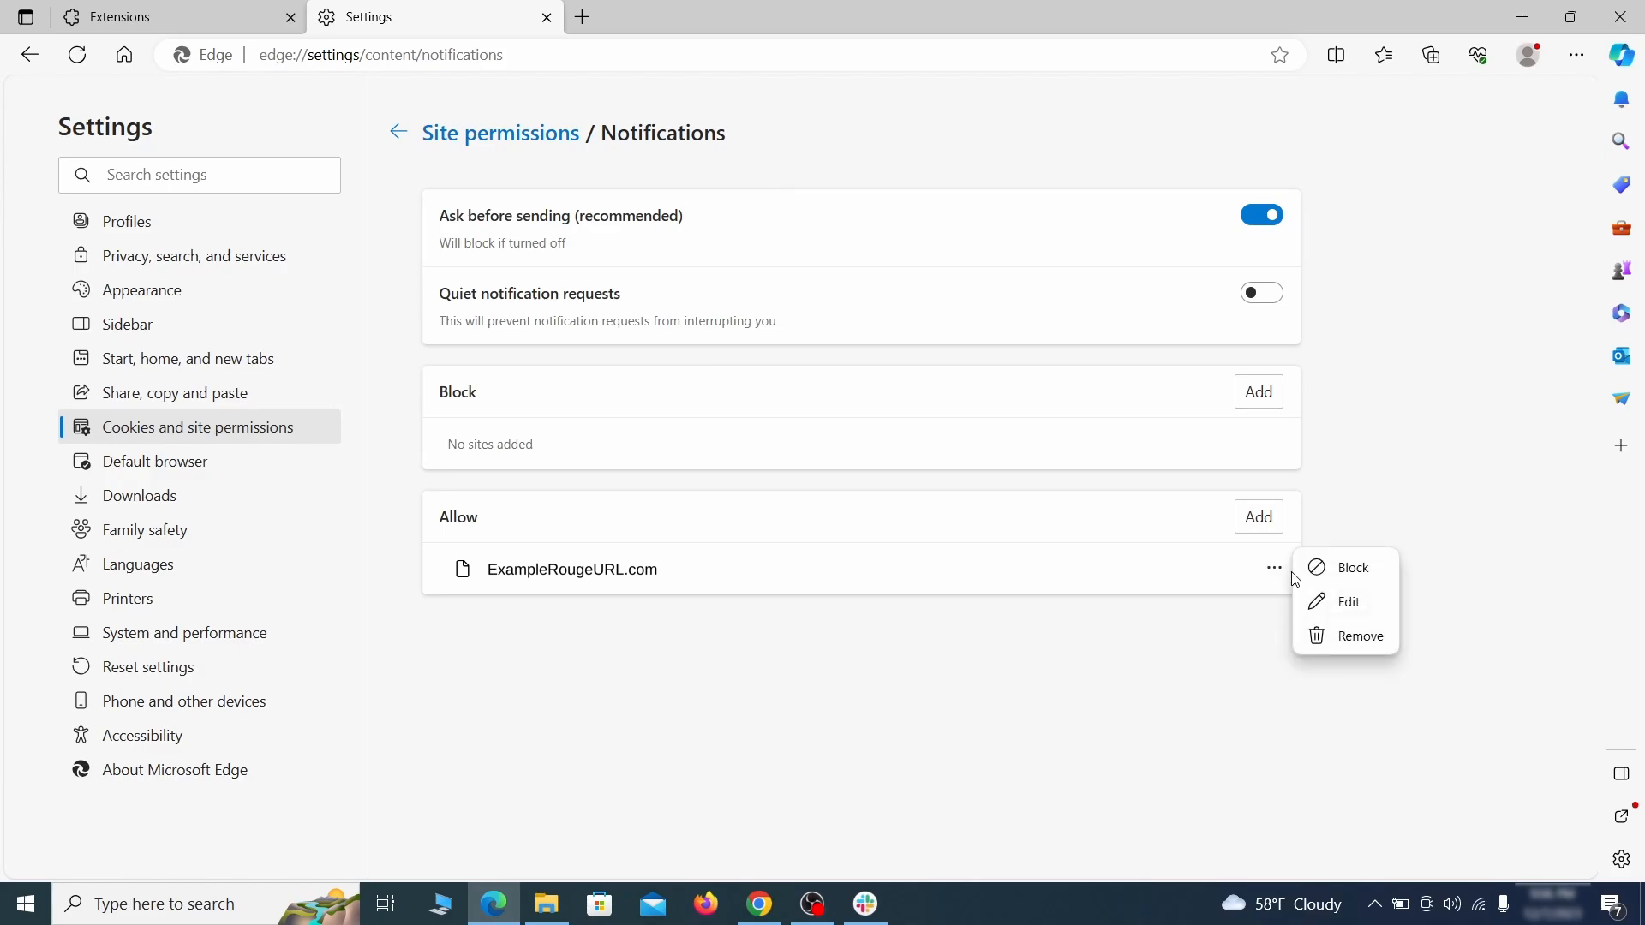
{"action": "left_click", "coordinate": [1349, 641]}
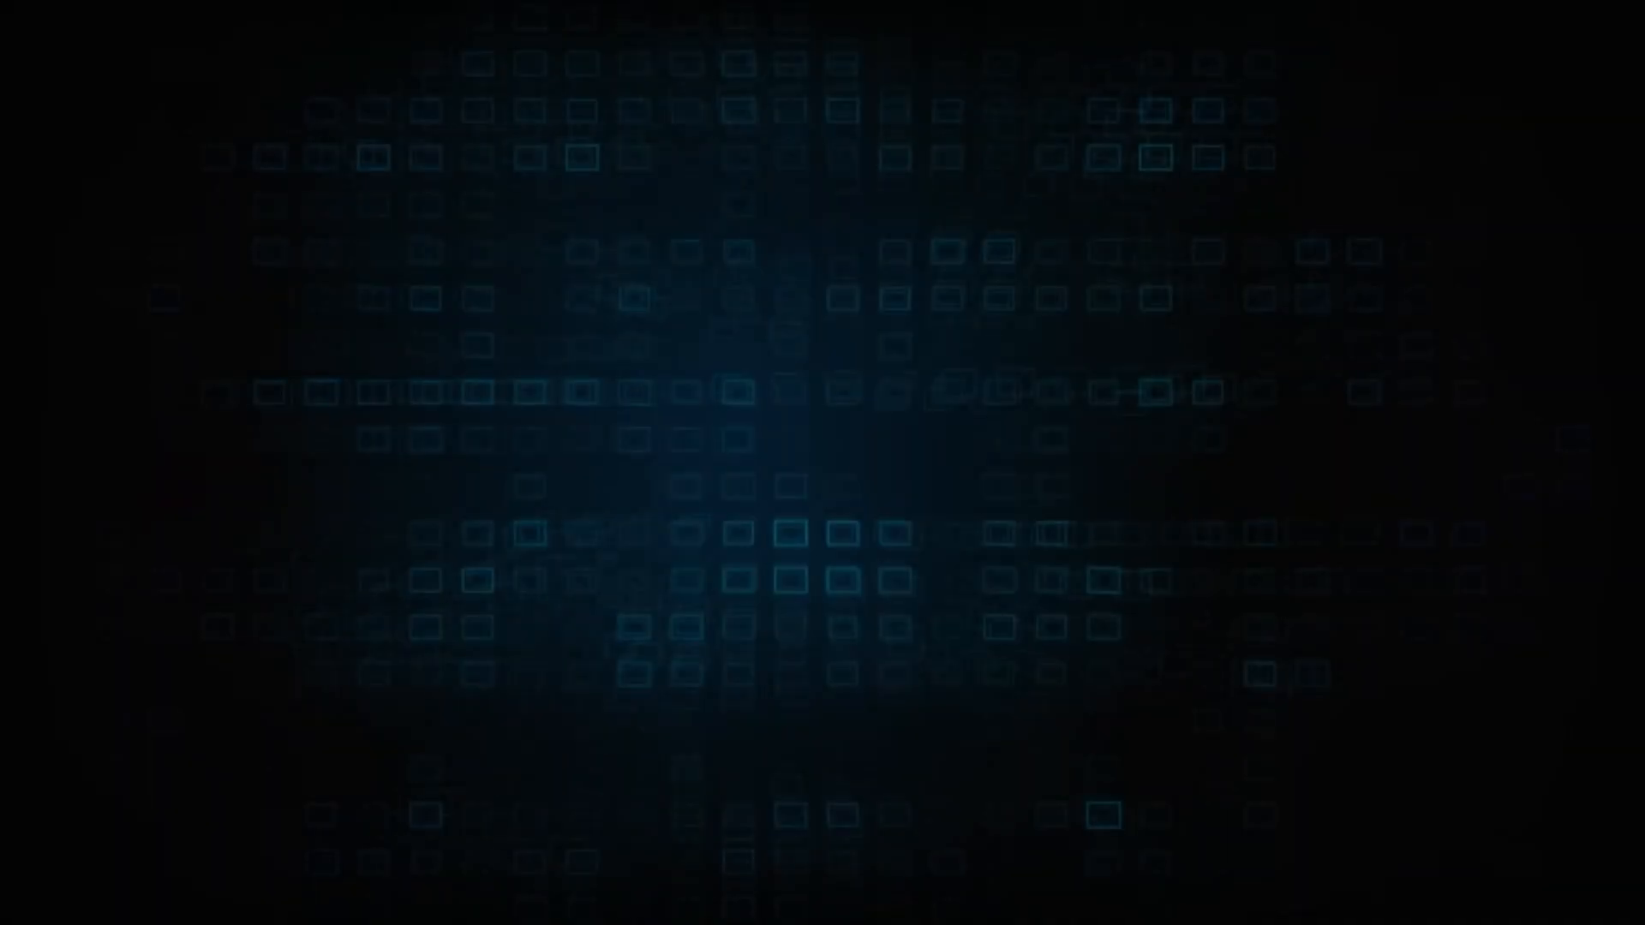